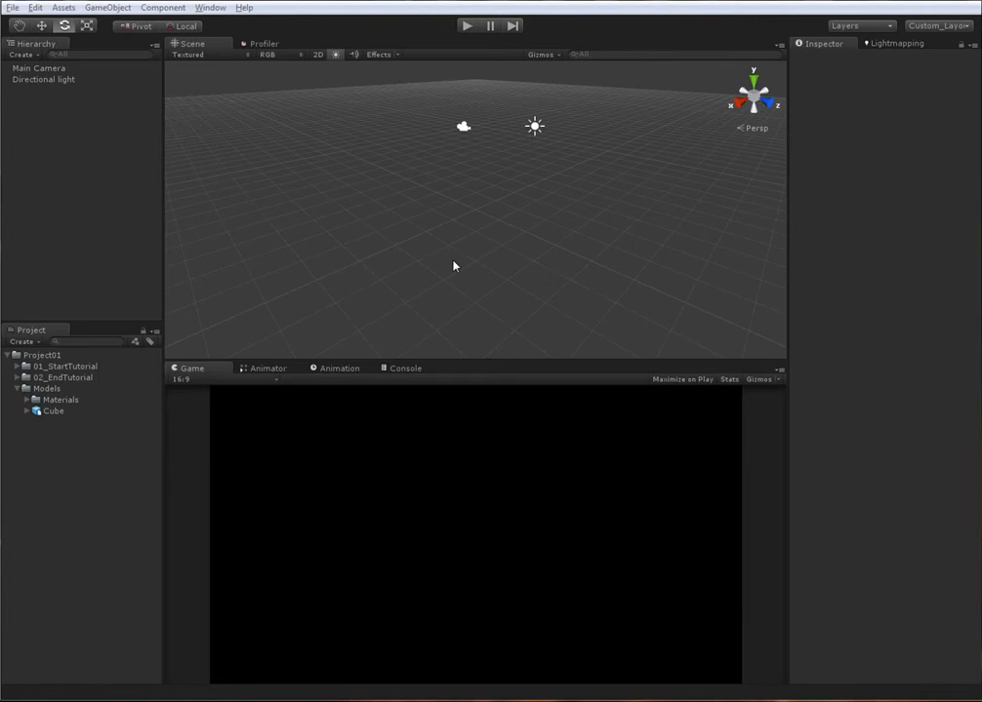
Step: Enlarge the Scene view's height by shrinking the Game view
alt+right_drag(559, 276, 518, 293)
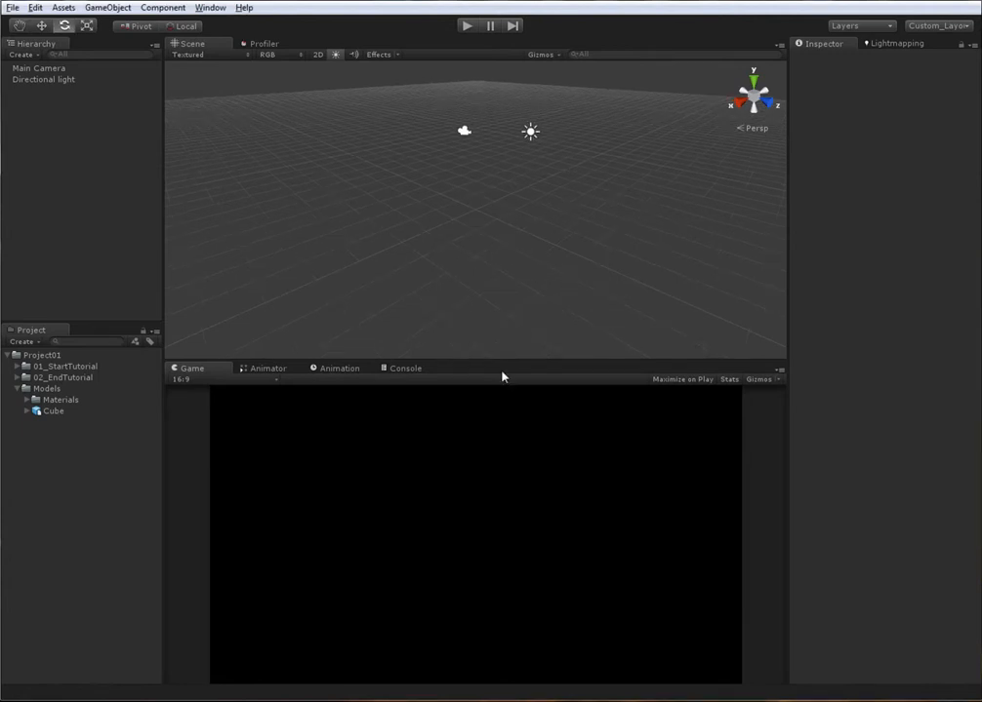
drag(504, 361, 509, 504)
alt+right_drag(512, 333, 566, 355)
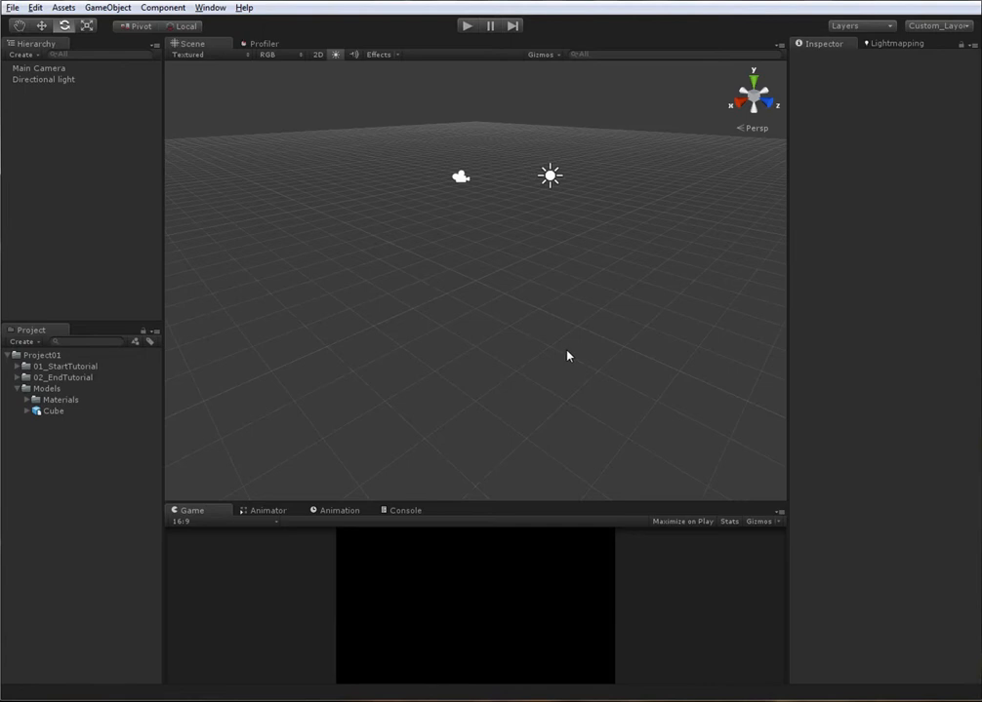
Step: Examine the animation import settings of the Cube model in the Models folder
click(83, 413)
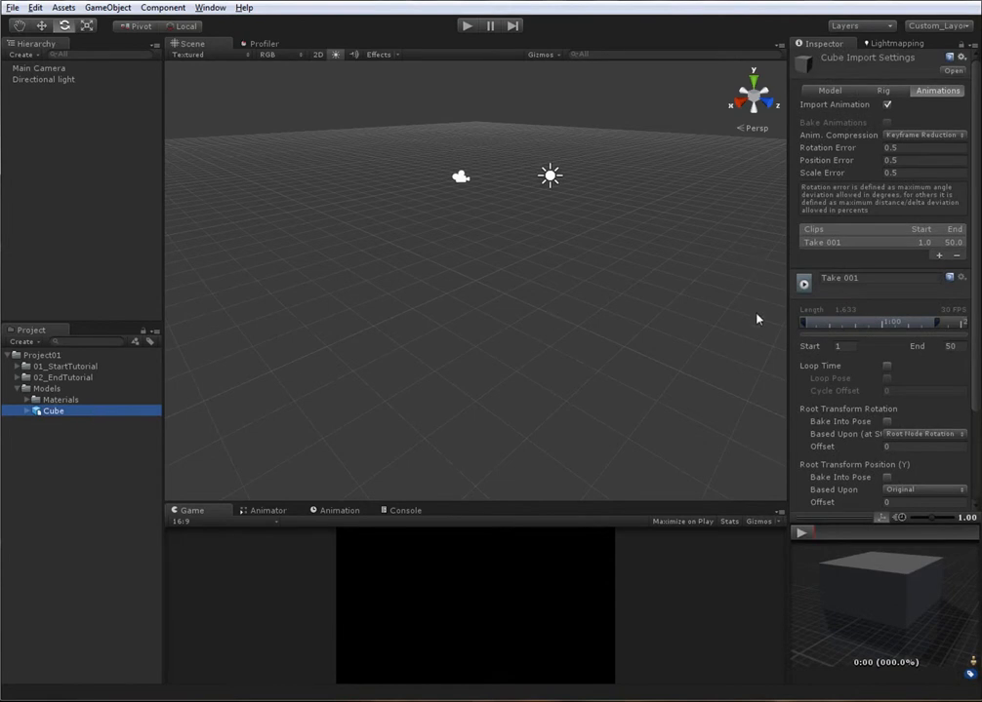
scroll(854, 322, down, 3)
scroll(854, 322, up, 3)
Step: Collapse the Models folder and expand 02_EndTutorial and 01_StartTutorial to show their subfolders
click(18, 388)
click(26, 378)
click(18, 377)
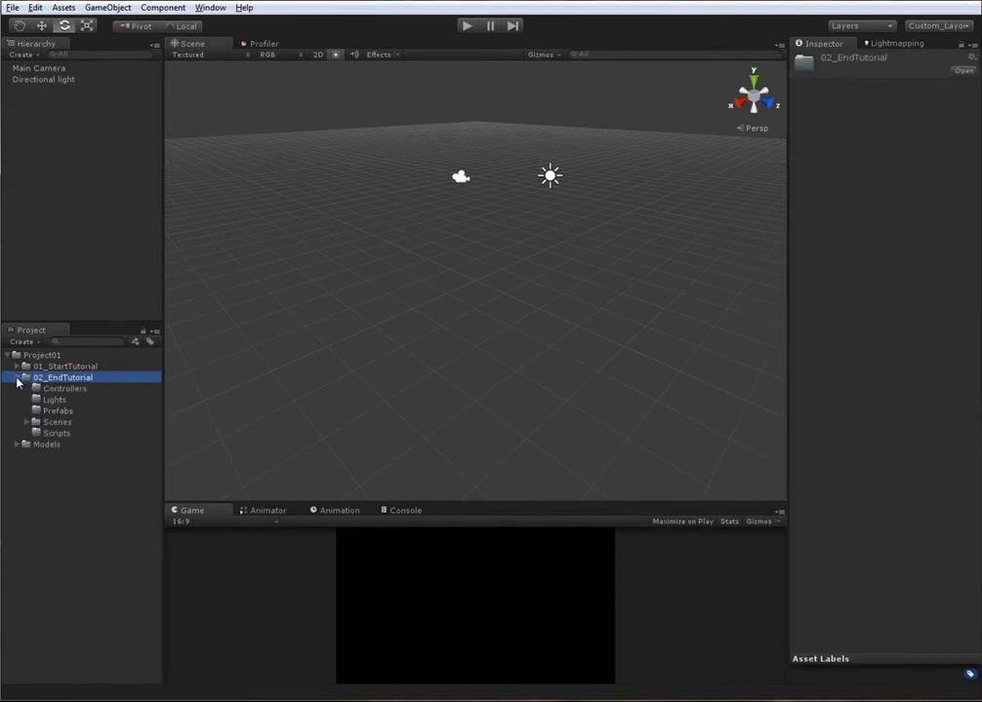
click(17, 367)
Step: Compare the Controllers, Lights, Prefabs, Scenes and Scripts subfolders of the 01_StartTutorial and 02_EndTutorial folders
click(61, 367)
click(78, 422)
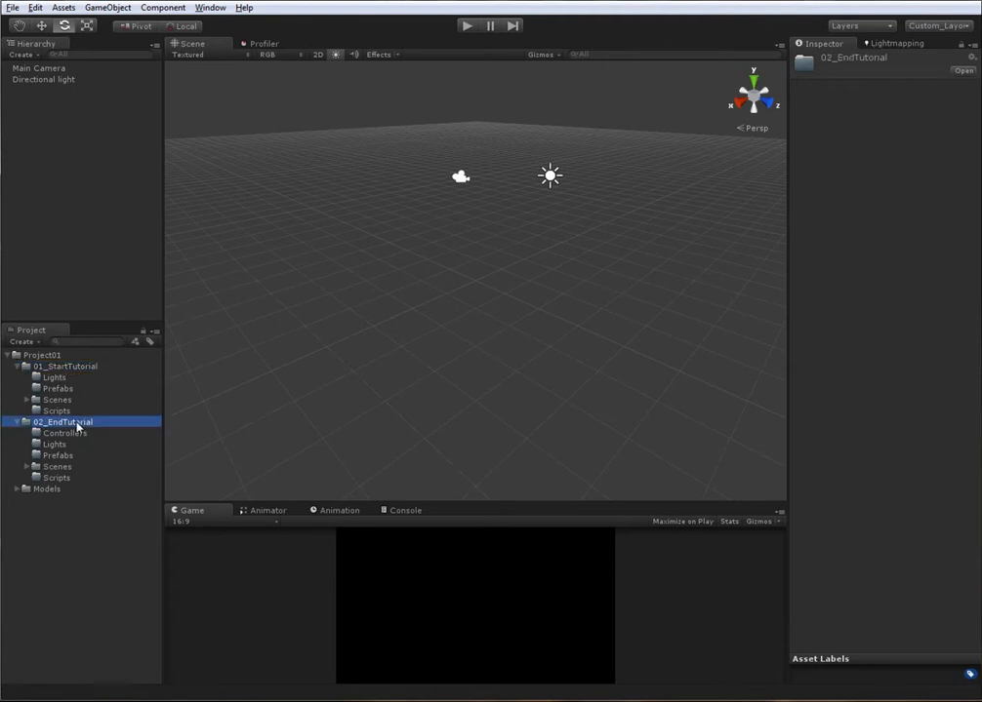
click(77, 434)
click(72, 445)
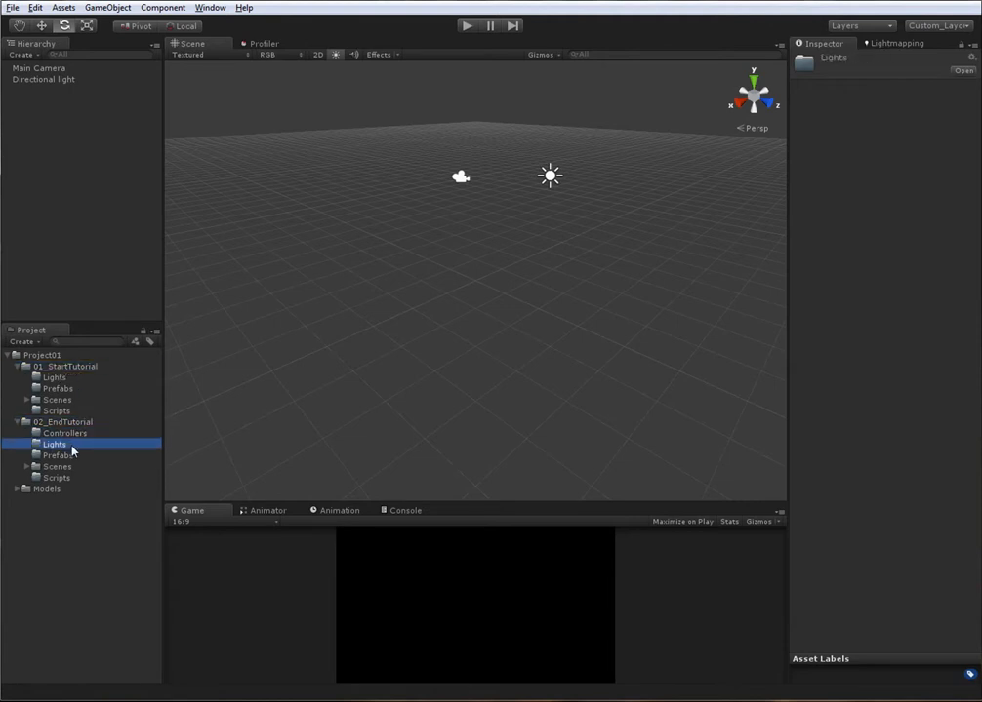
click(70, 455)
click(70, 466)
click(77, 477)
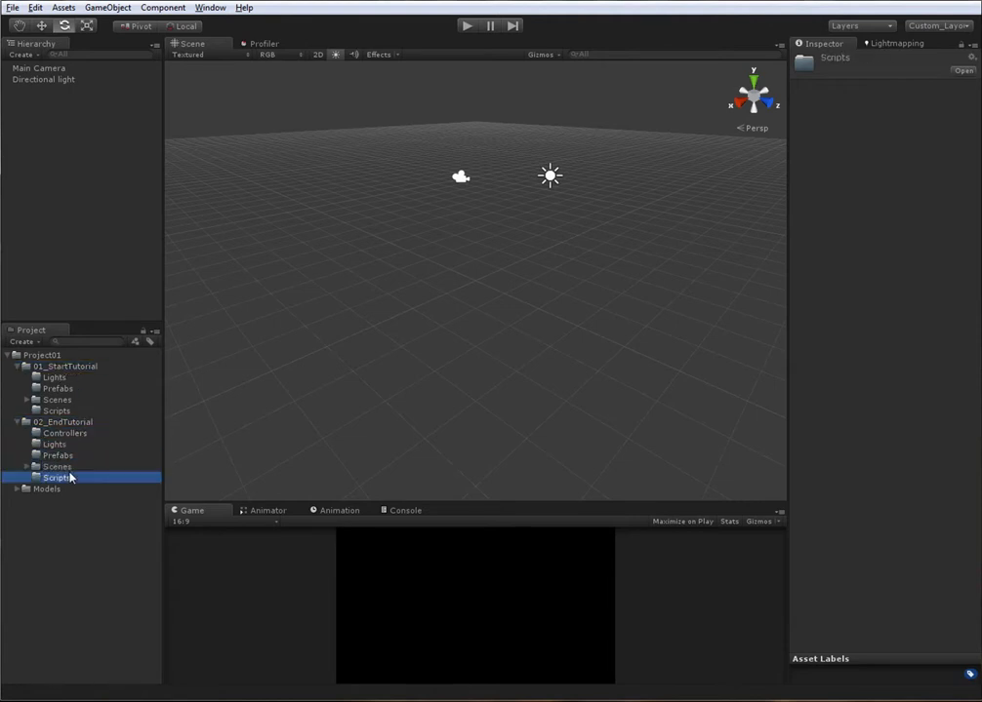
click(74, 456)
click(74, 434)
click(77, 411)
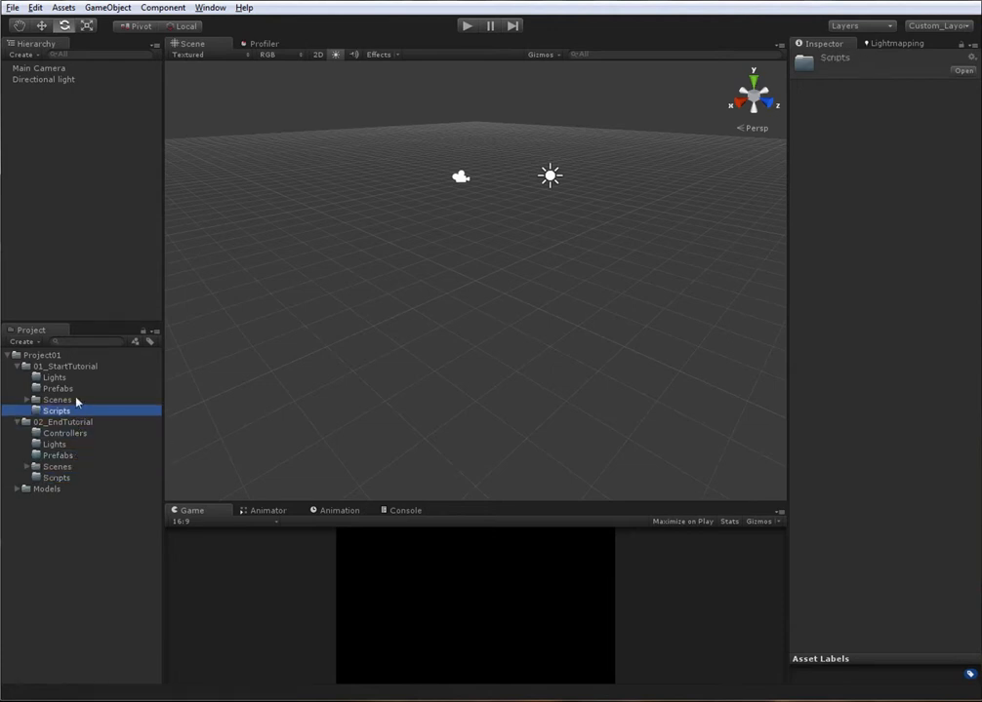
click(77, 401)
click(77, 391)
click(77, 379)
click(69, 367)
click(77, 400)
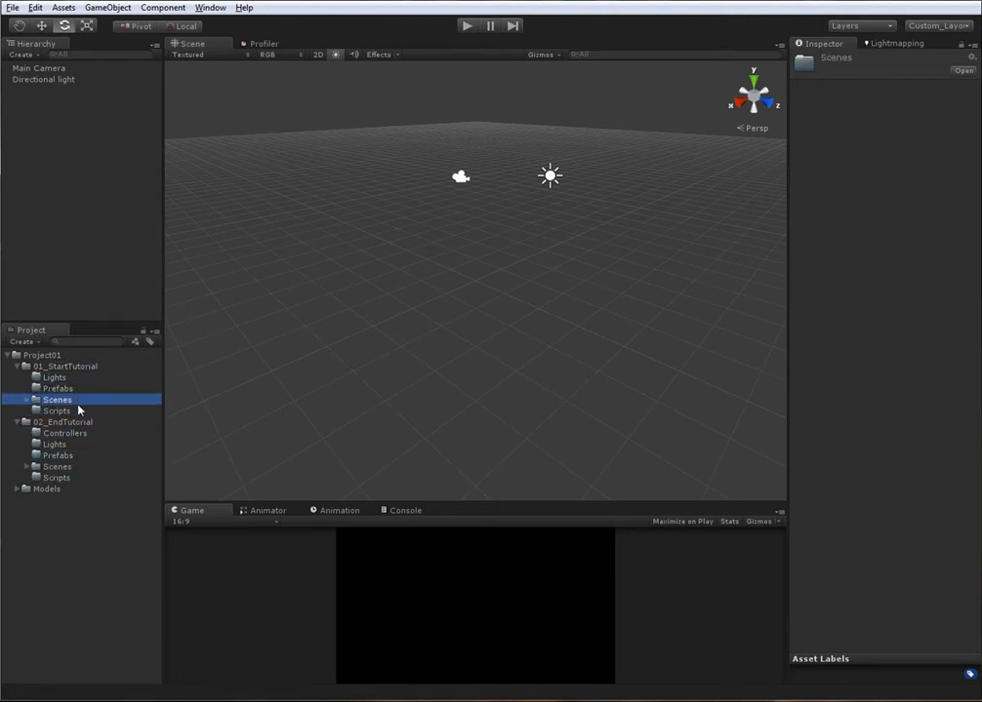
click(75, 411)
click(75, 422)
click(70, 467)
click(70, 478)
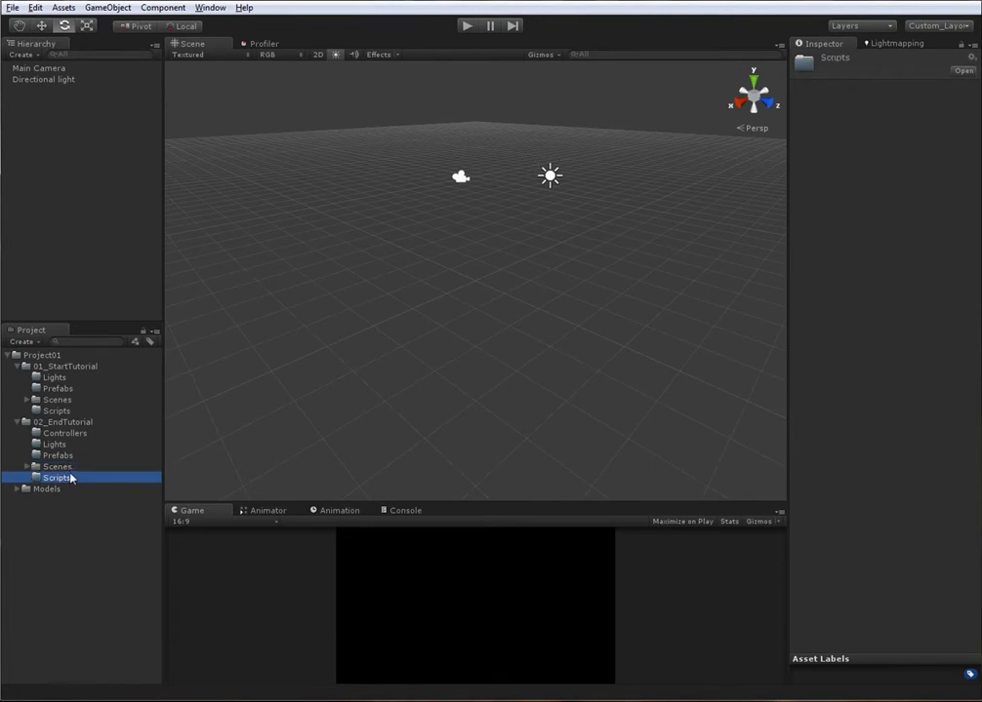
click(72, 467)
click(63, 421)
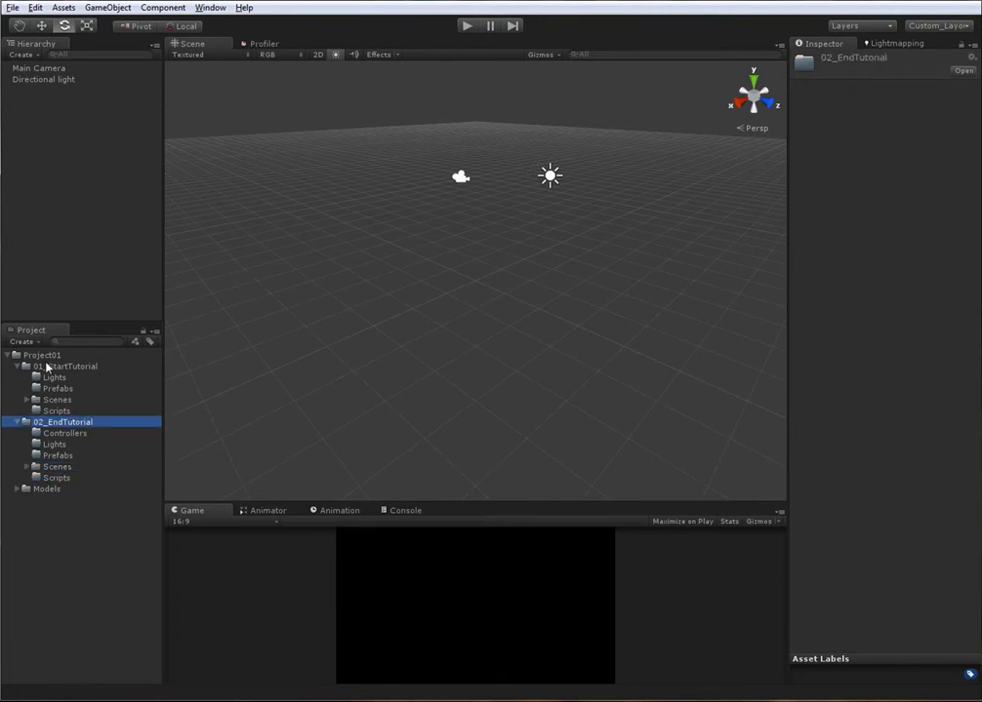
Step: Collapse the tutorial folders, expand Models and select the Cube model to show its import settings
alt+click(8, 356)
click(7, 356)
click(43, 388)
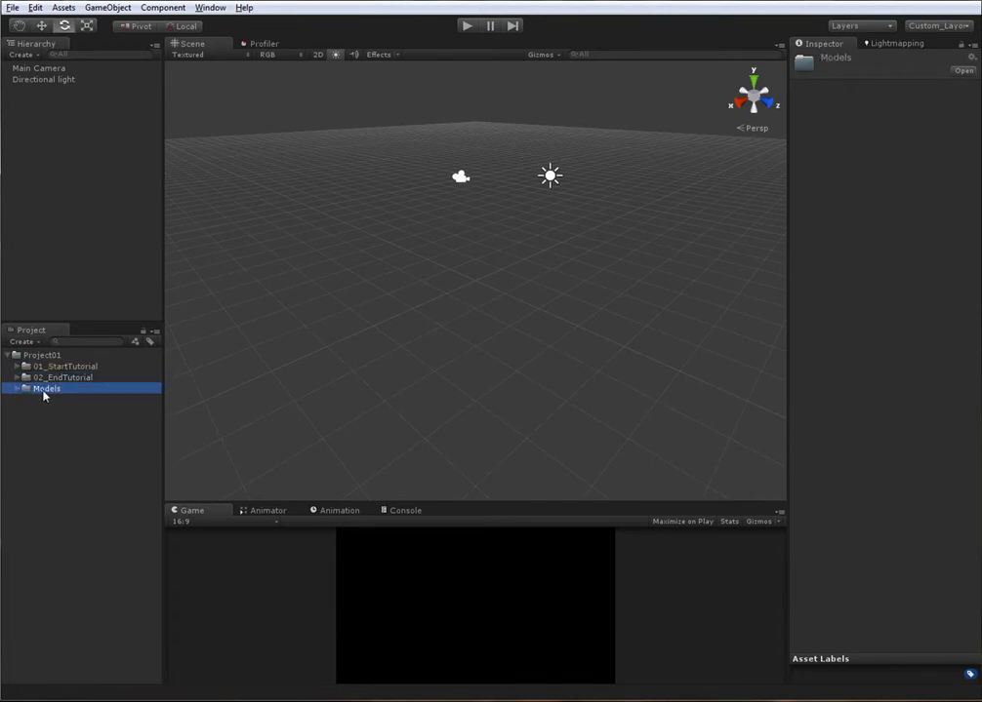
click(20, 390)
click(54, 412)
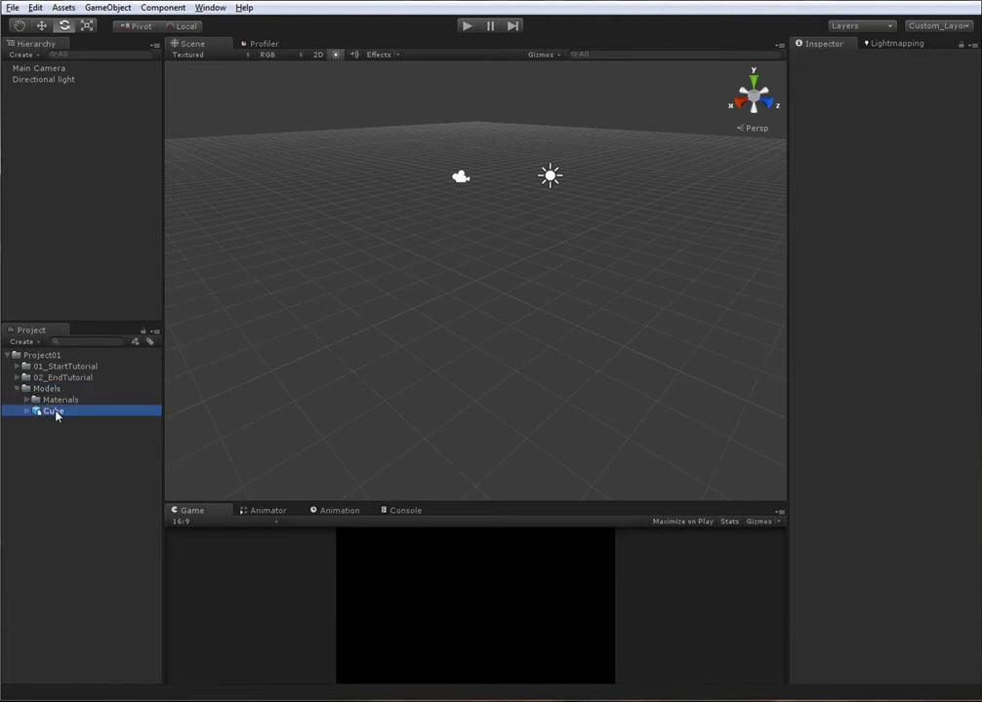
Step: Enlarge the Cube's animation preview and view the model from several angles
drag(851, 514, 852, 494)
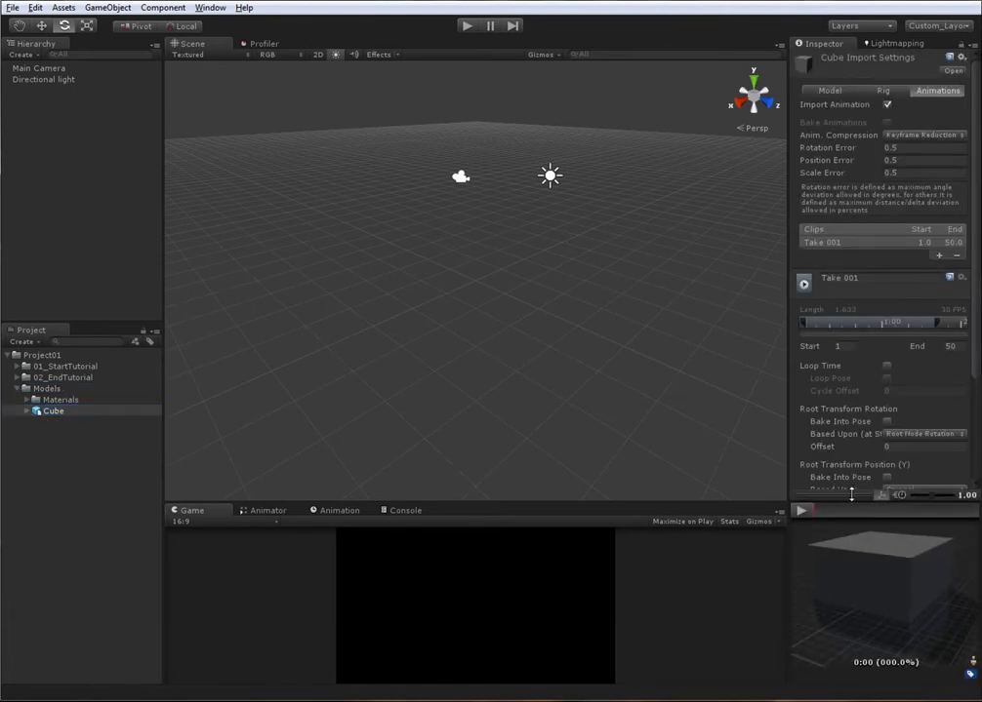
mouse_move(900, 549)
mouse_down()
mouse_move(846, 571)
mouse_move(892, 554)
mouse_move(892, 538)
mouse_move(884, 554)
mouse_up()
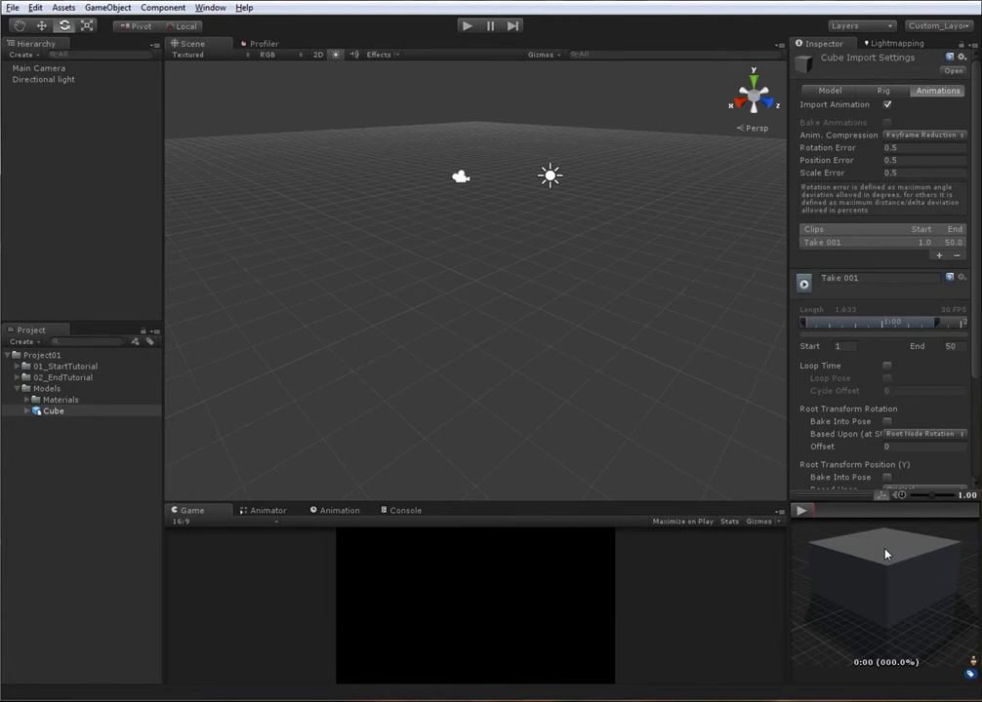
drag(885, 554, 922, 587)
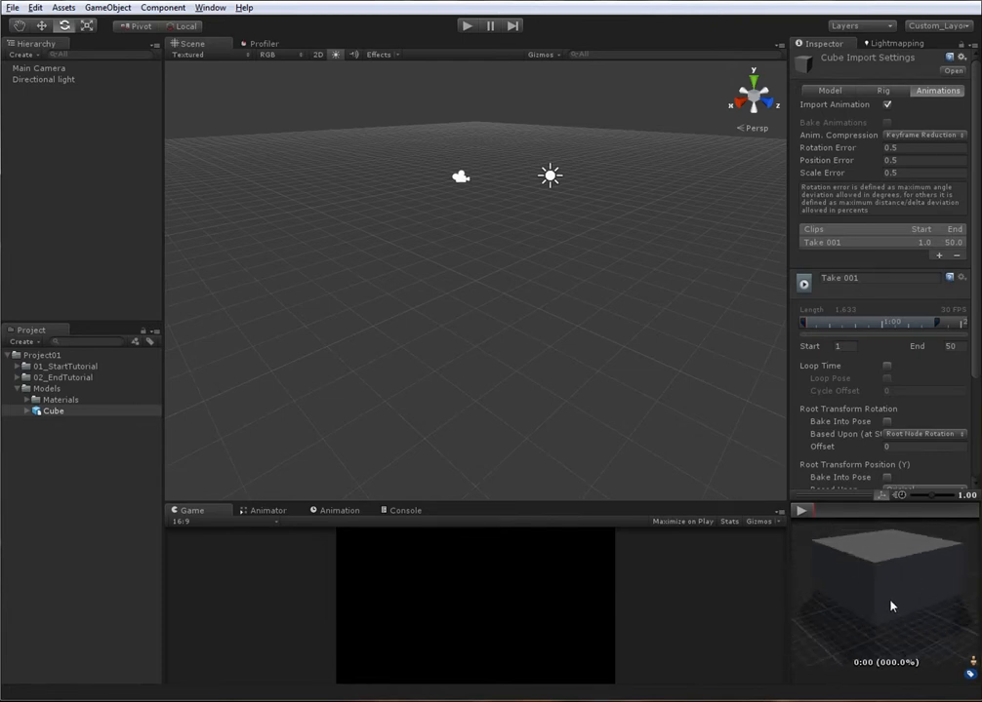
drag(890, 604, 896, 591)
Step: Set the Cube model's Scale Factor to 1, disable Import BlendShapes and apply the import settings
click(830, 91)
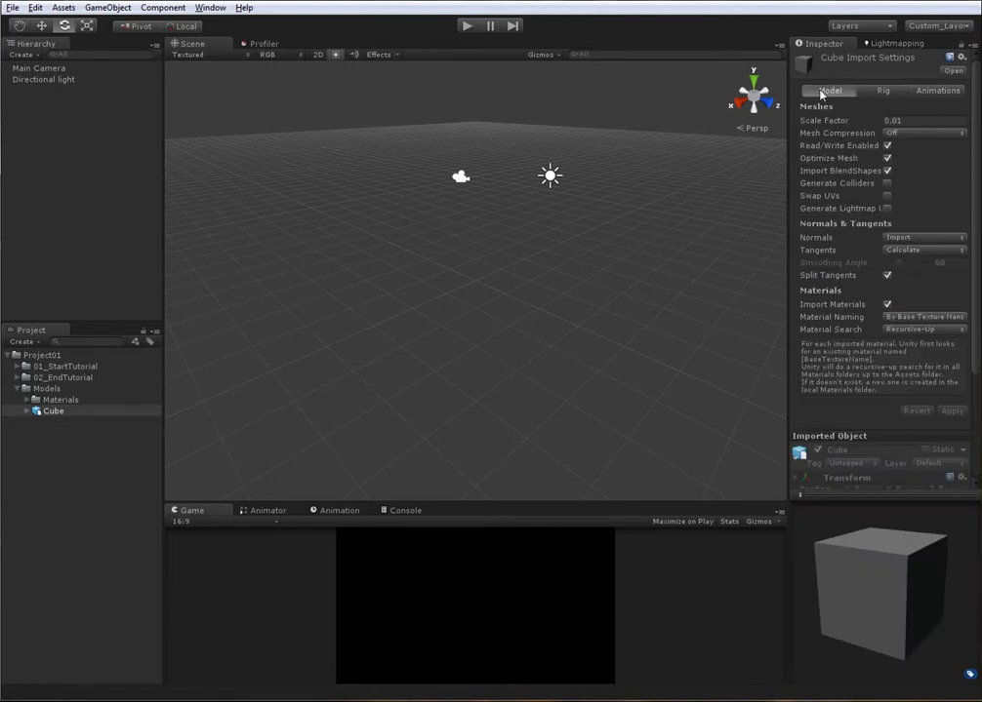
click(914, 121)
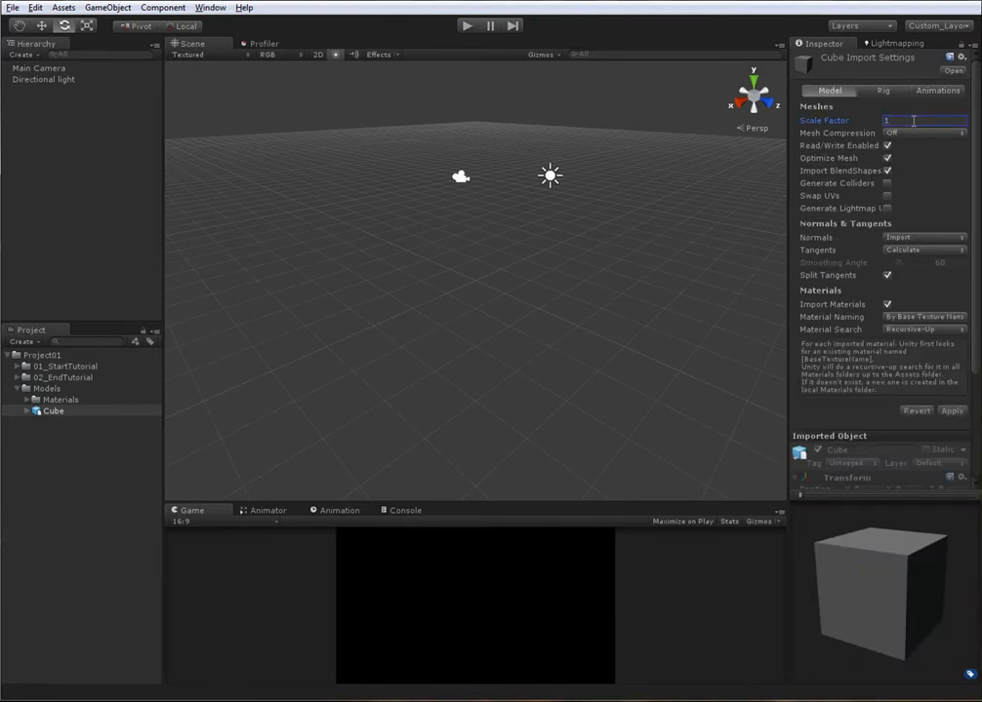
click(864, 172)
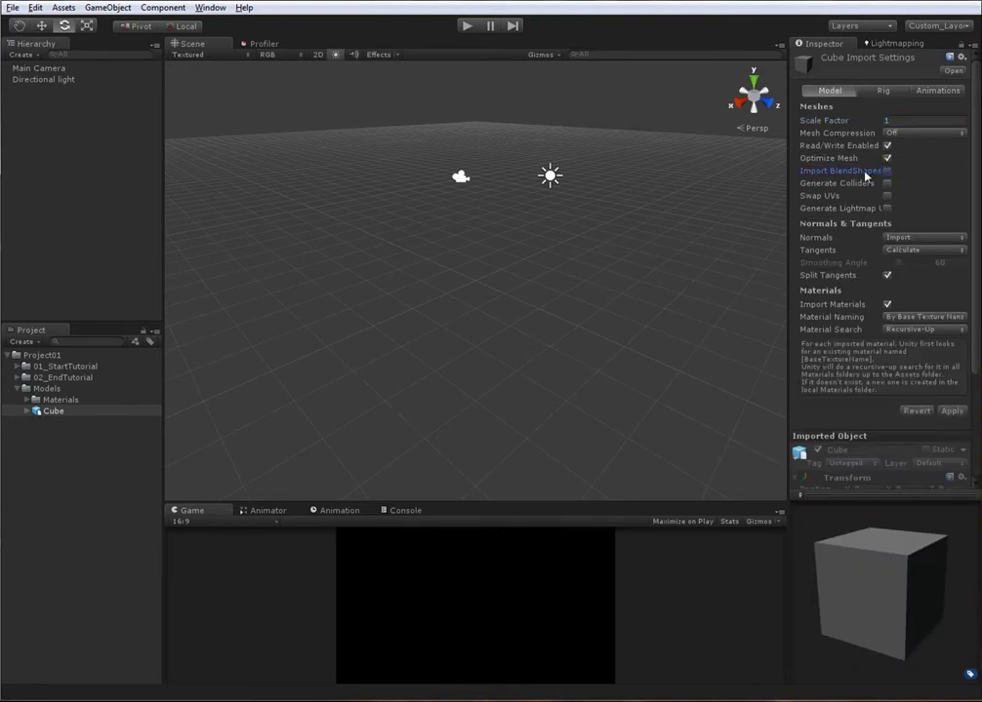
click(952, 410)
Step: Set the Cube rig's Root node to joint1 and apply the change
click(885, 90)
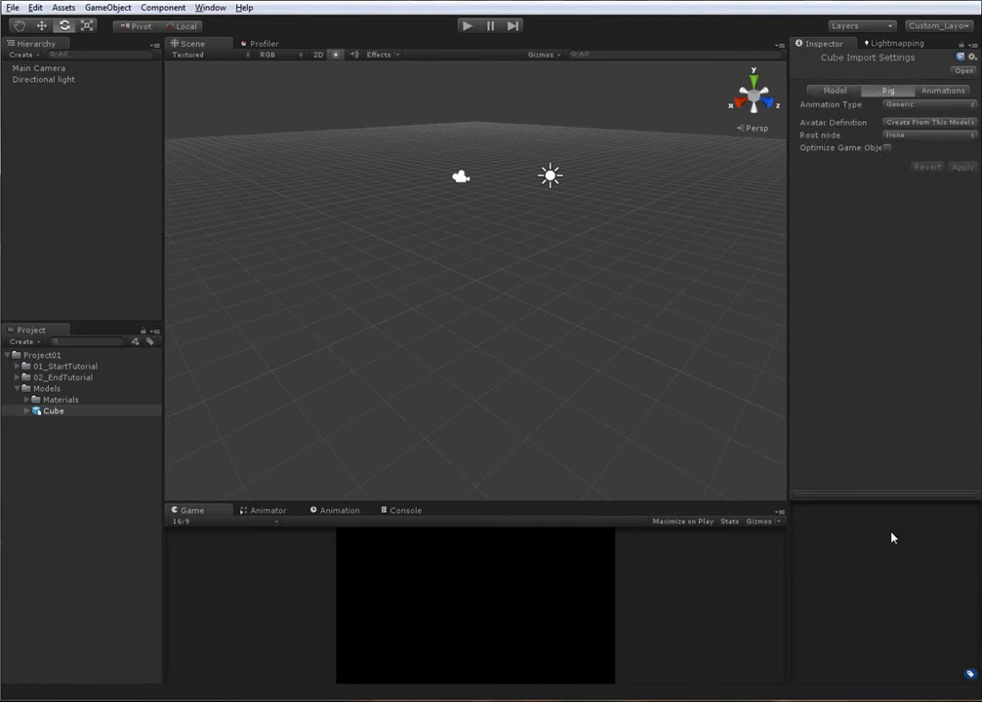
click(900, 138)
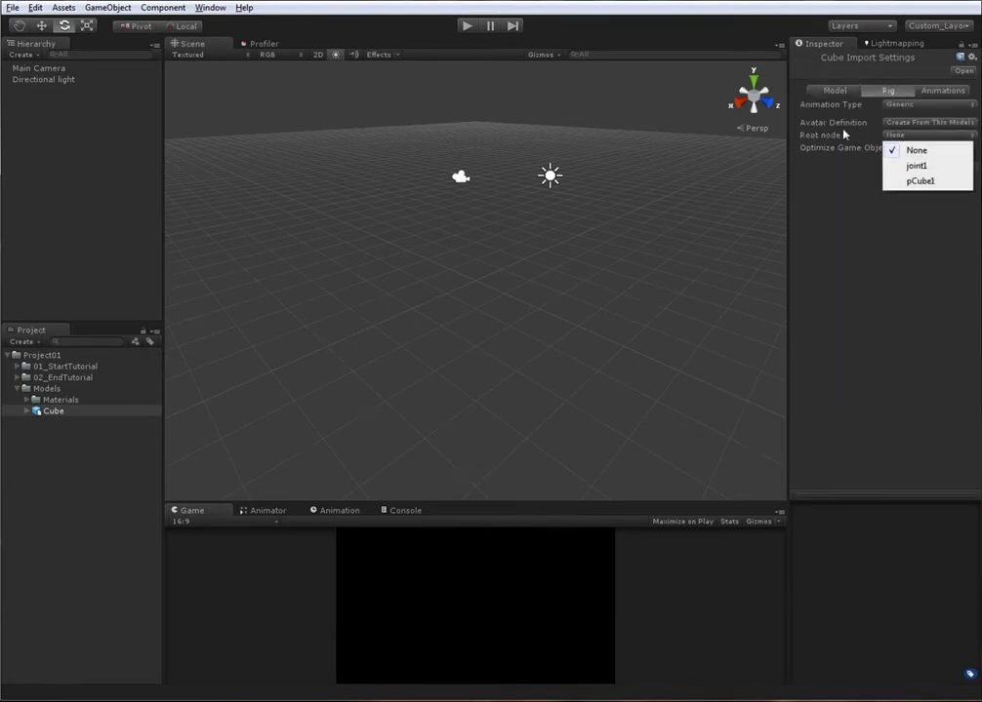
click(905, 164)
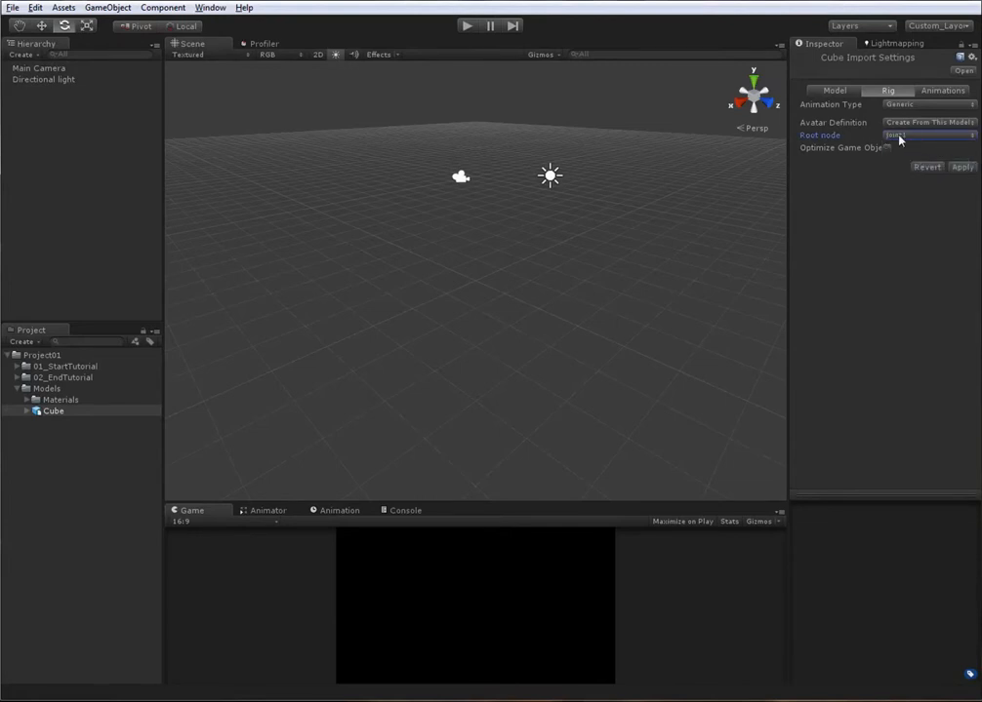
click(961, 167)
Step: Rename the Take 001 animation clip to Spin and set its end frame to 30
click(941, 91)
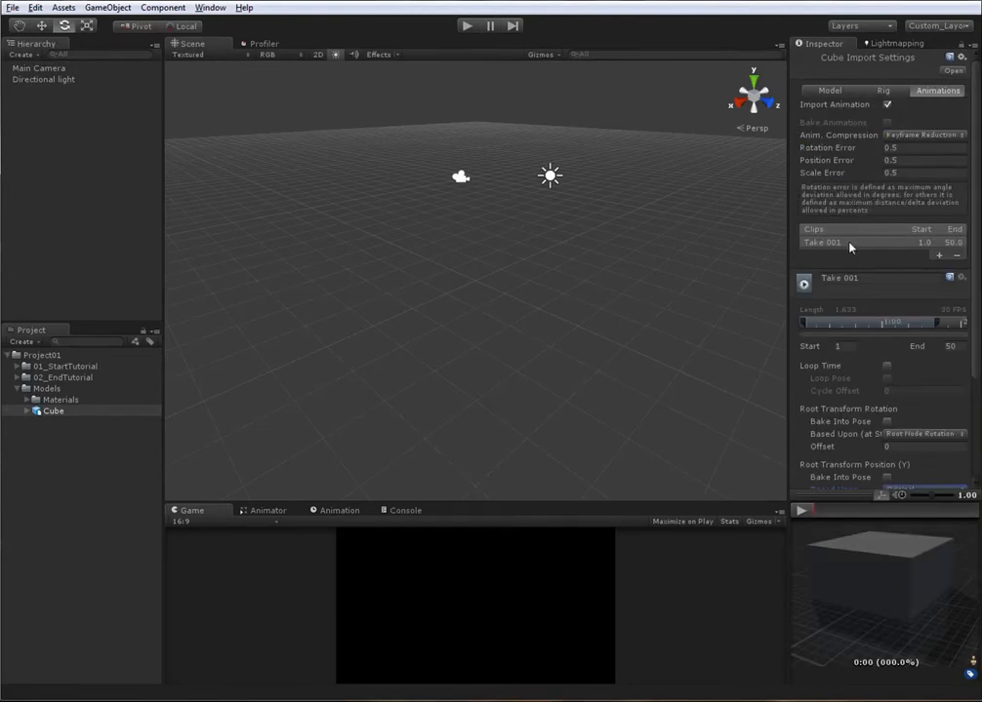
drag(853, 495, 855, 528)
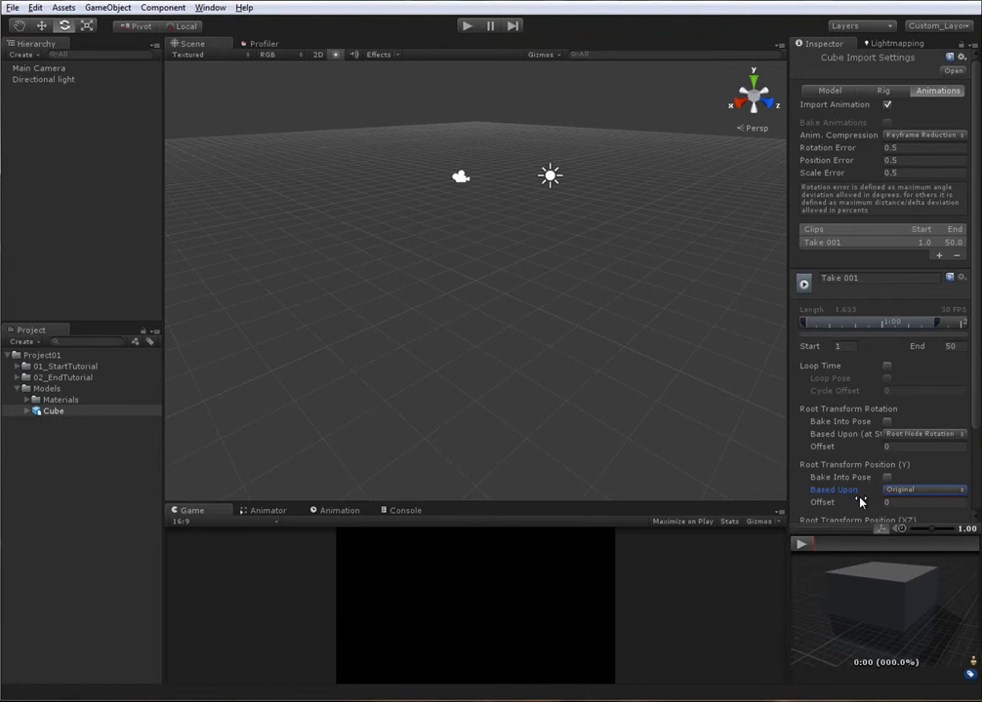
click(879, 278)
text(Spin)
key(Tab)
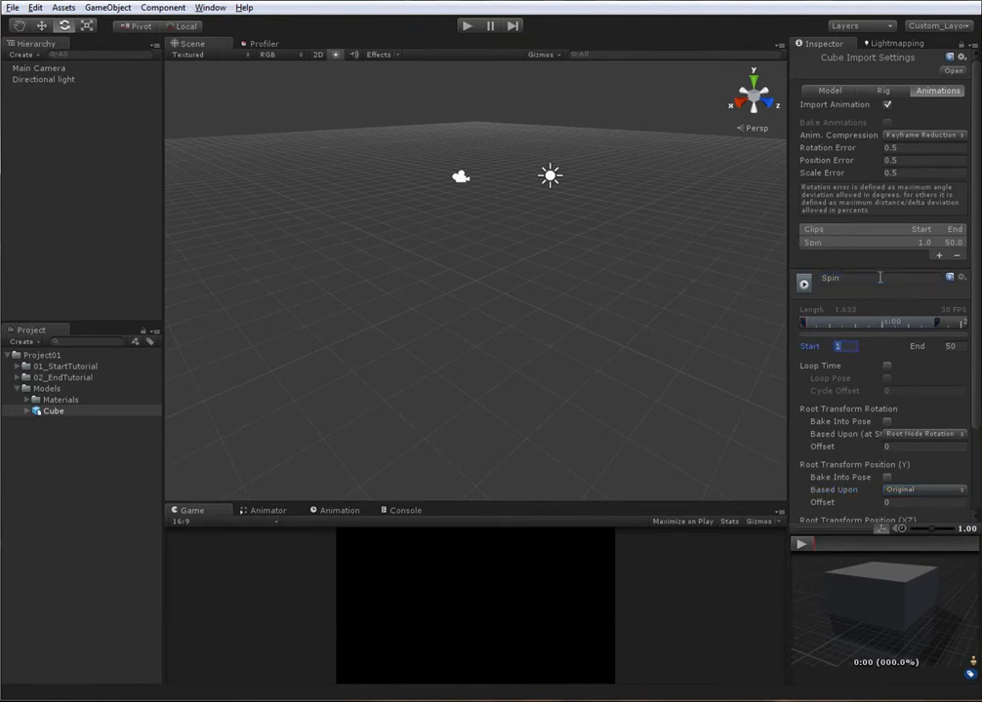
key(Tab)
text(30)
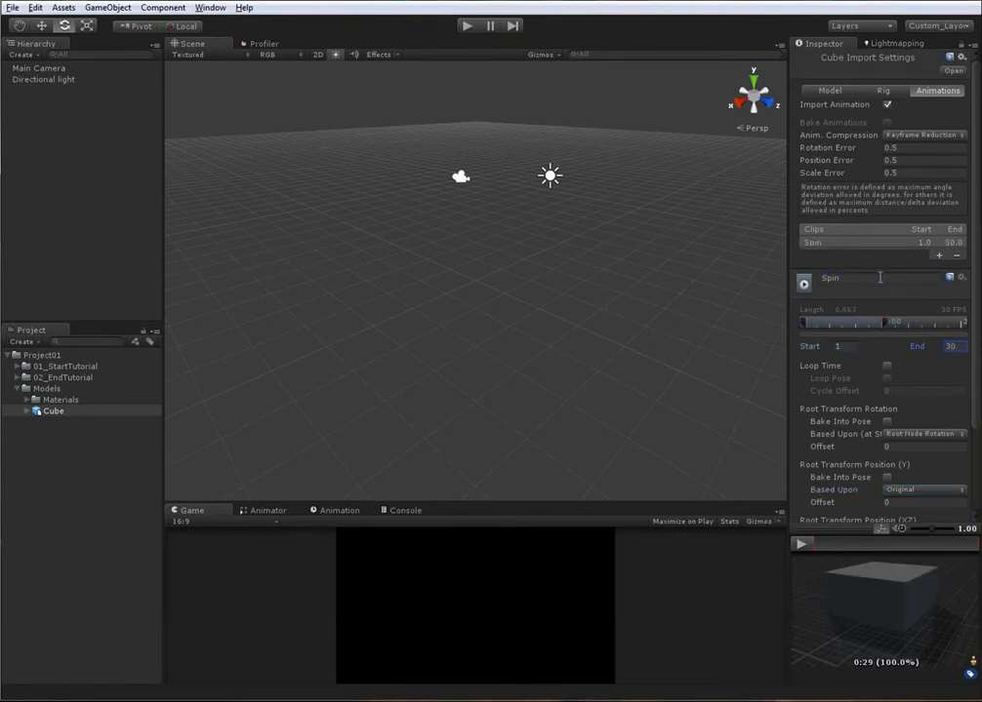
Step: Enable Loop Time for the Spin clip and base its Root Transform Position (Y) on Root Node Position
click(886, 366)
scroll(887, 369, down, 3)
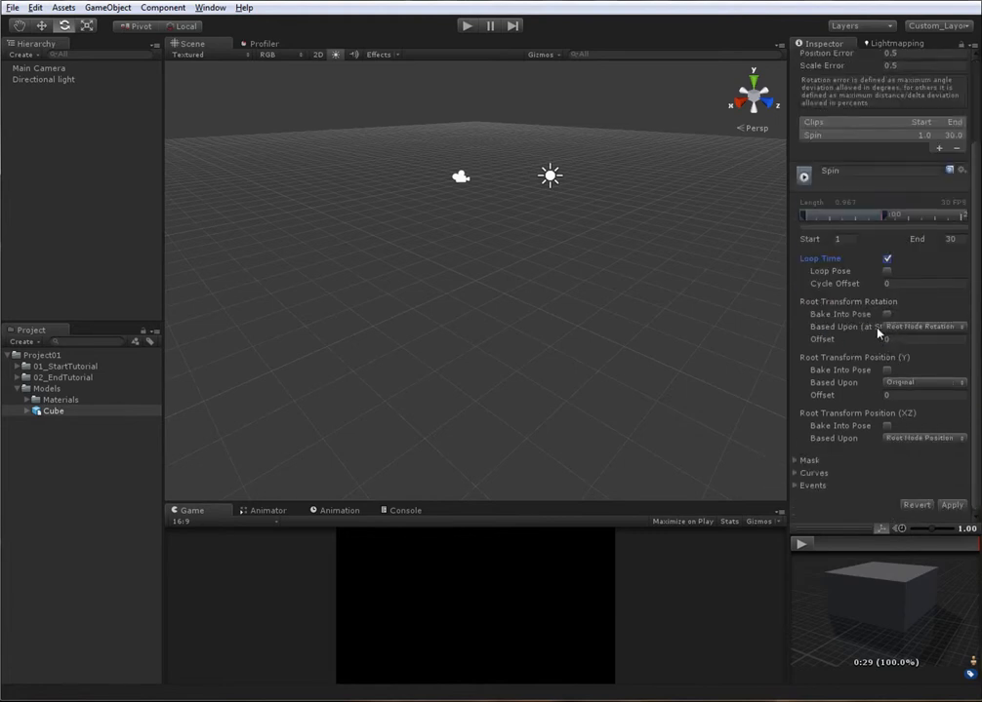
click(908, 383)
click(910, 401)
click(909, 385)
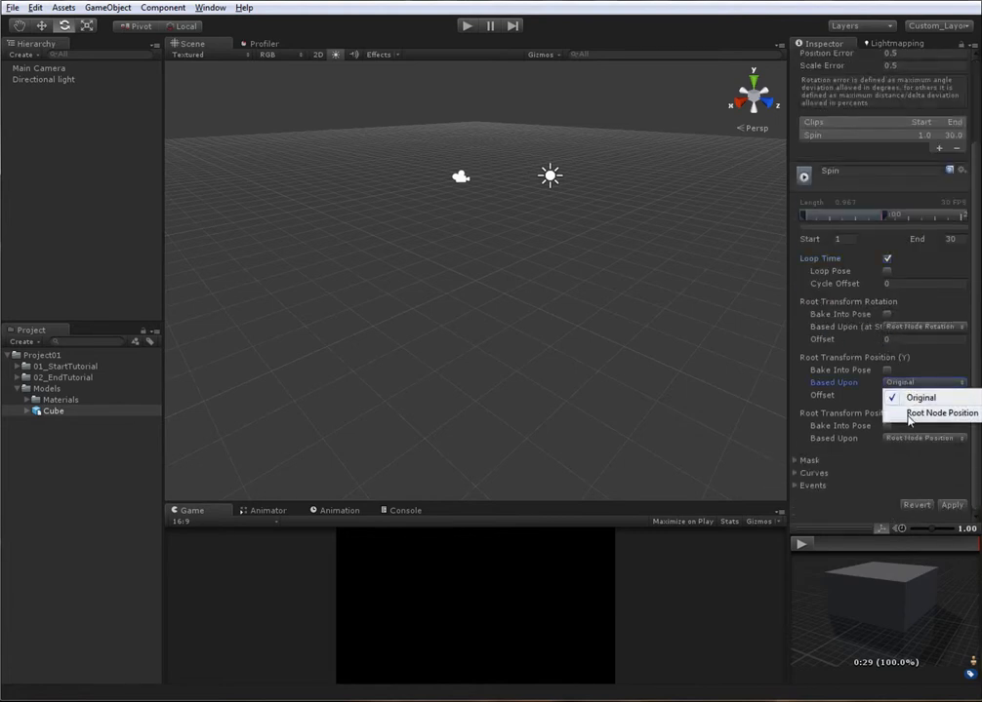
click(909, 414)
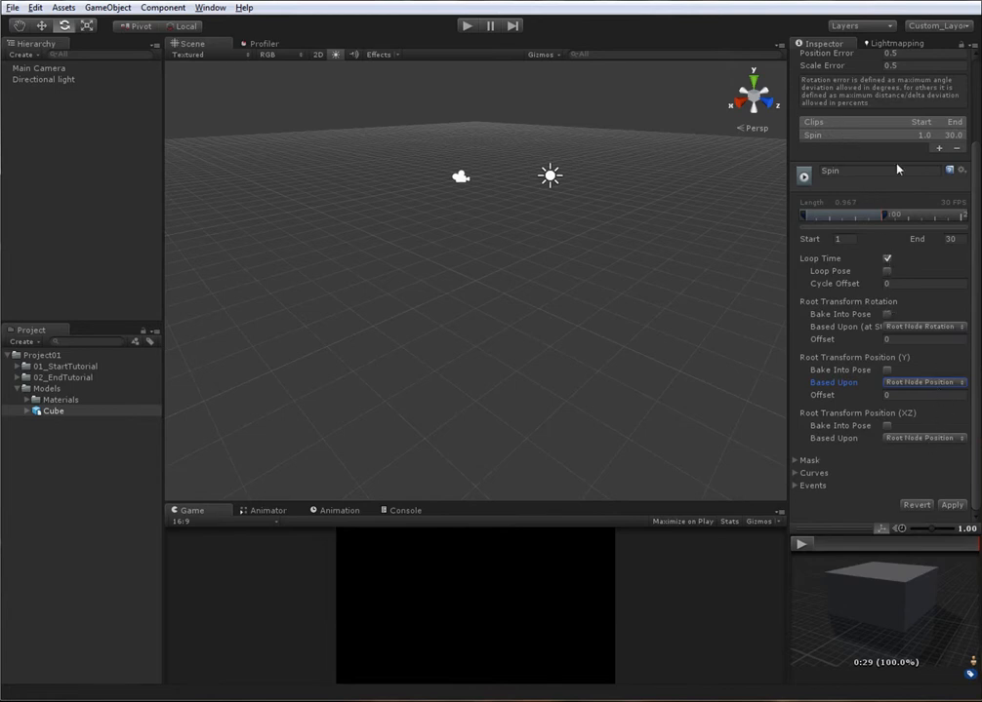
Step: Add a second animation clip named Empty running from frame 35 to frame 40
click(938, 149)
click(873, 182)
text(E)
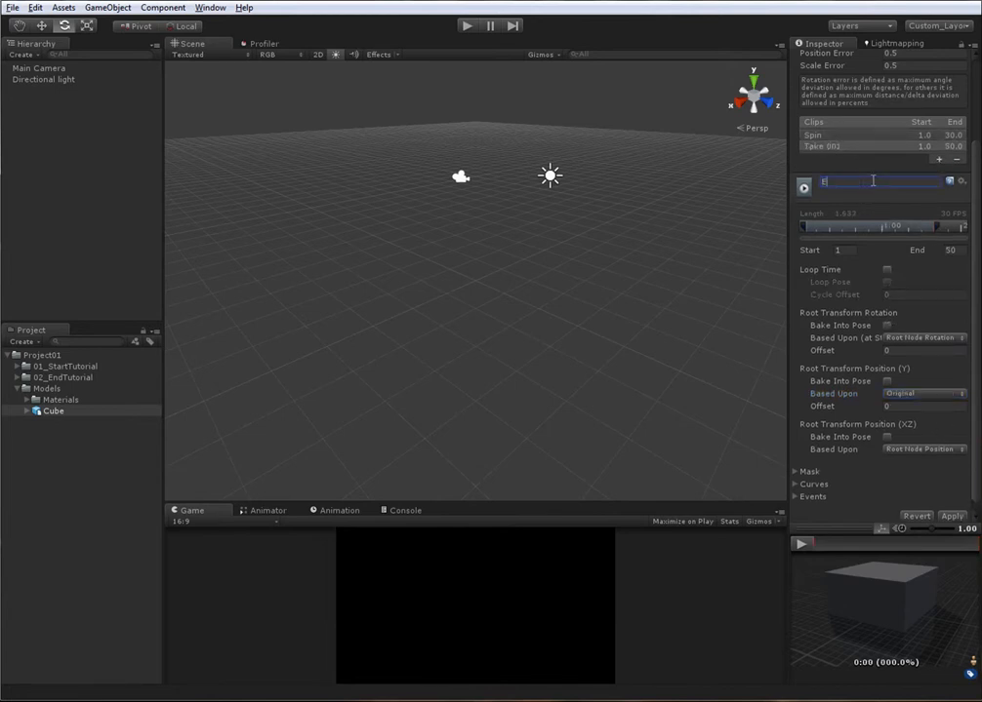
text(mptu)
key(Return)
text(Empty)
click(847, 249)
text(35)
key(Tab)
text(40)
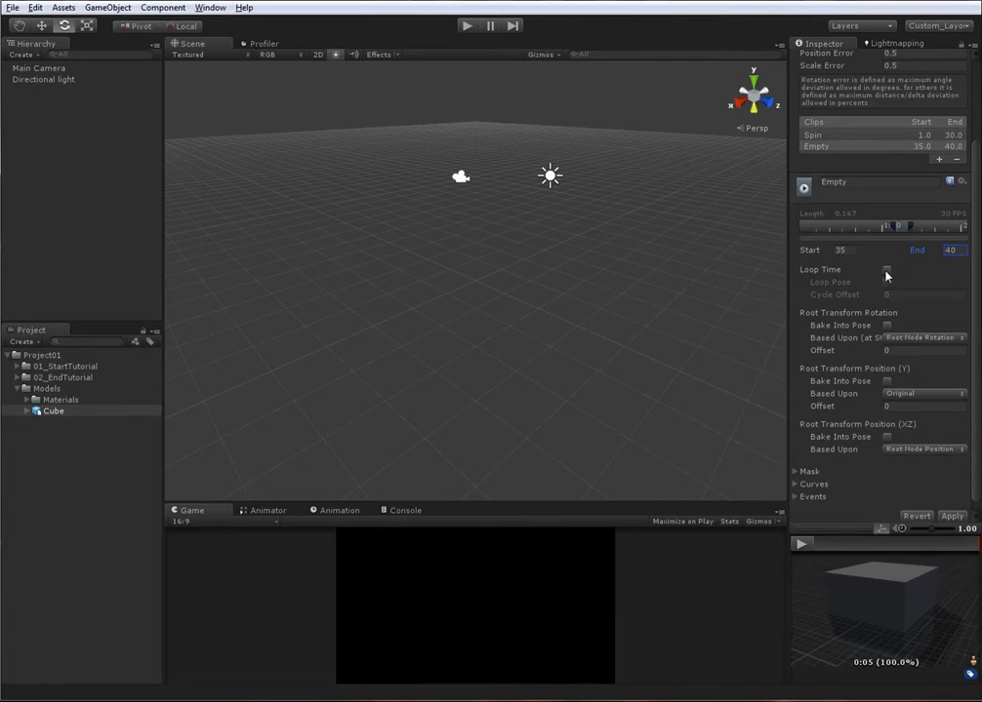
Step: Enable Loop Time for the Empty clip, base its Root Transform Position (Y) on Root Node Position and apply the import settings
click(886, 270)
click(923, 393)
click(907, 424)
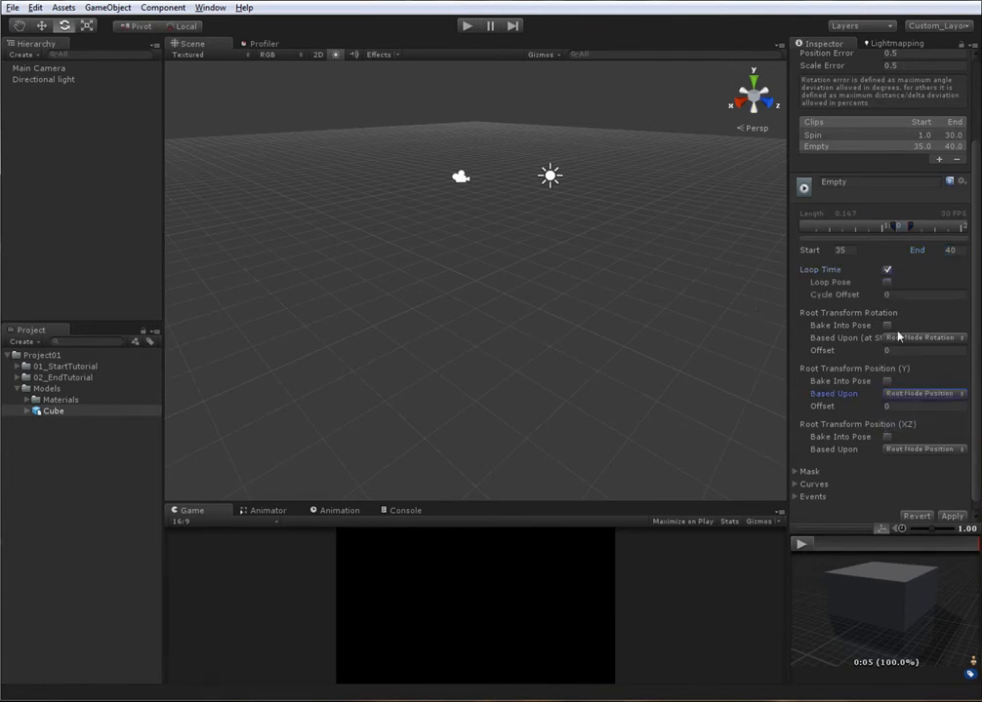
click(950, 516)
Step: Add the Cube model to the scene hierarchy and frame it in the Scene view
drag(98, 409, 87, 210)
click(21, 90)
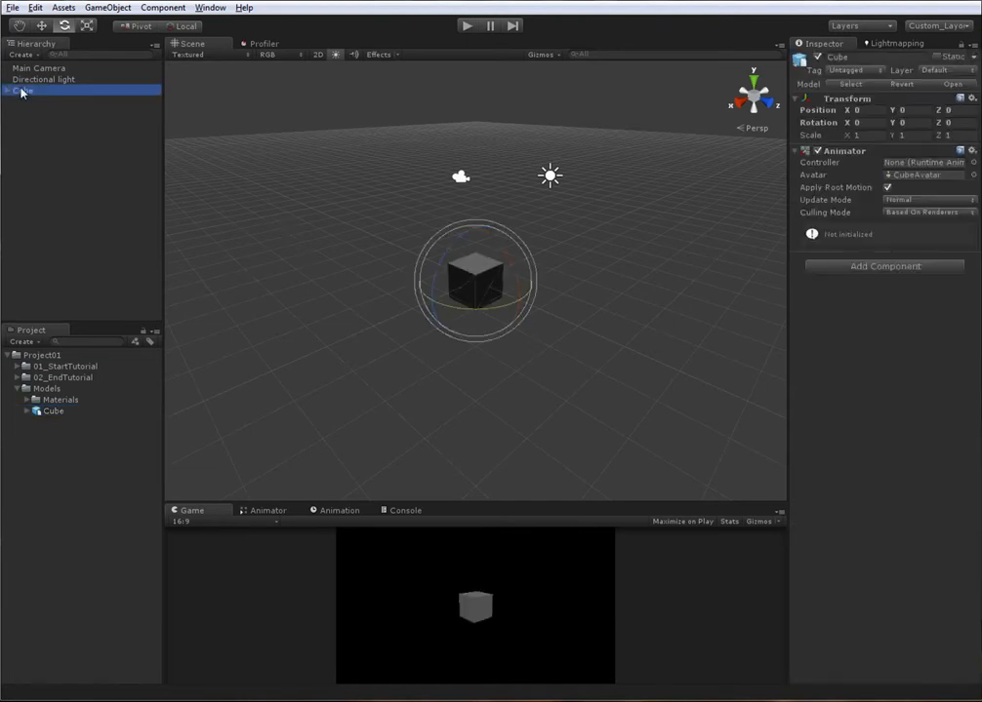
double_click(21, 93)
Step: Examine the cube and its directional lighting from several angles, finishing with the Cube selected
alt+drag(507, 246, 484, 287)
scroll(484, 287, down, 5)
click(607, 281)
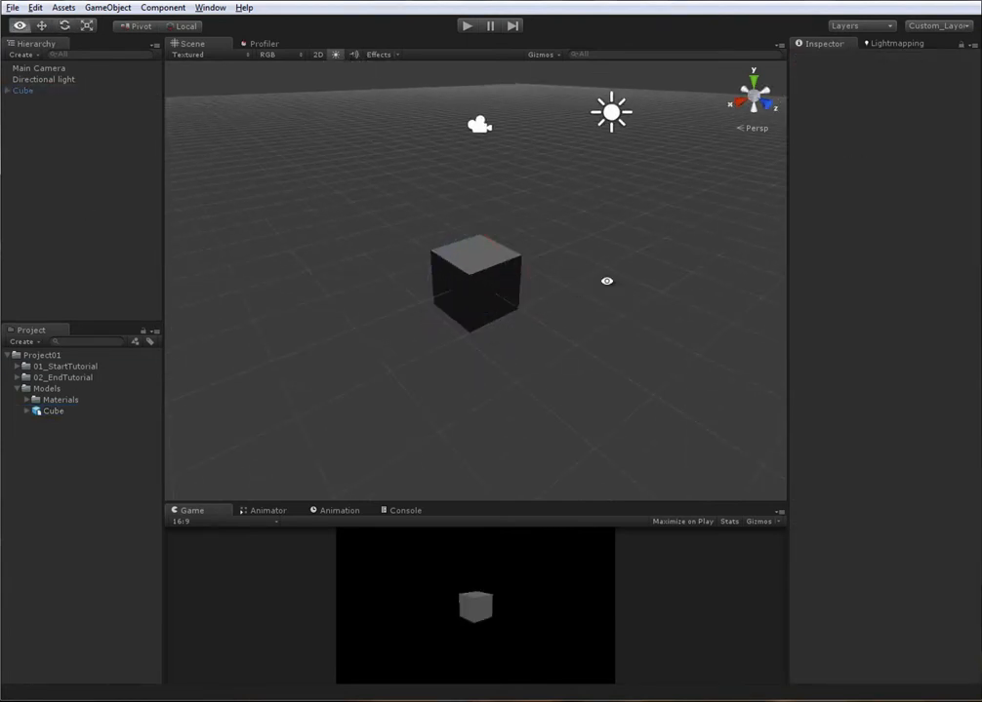
click(601, 119)
alt+drag(601, 119, 465, 193)
alt+drag(442, 141, 361, 216)
scroll(521, 313, up, 3)
click(455, 287)
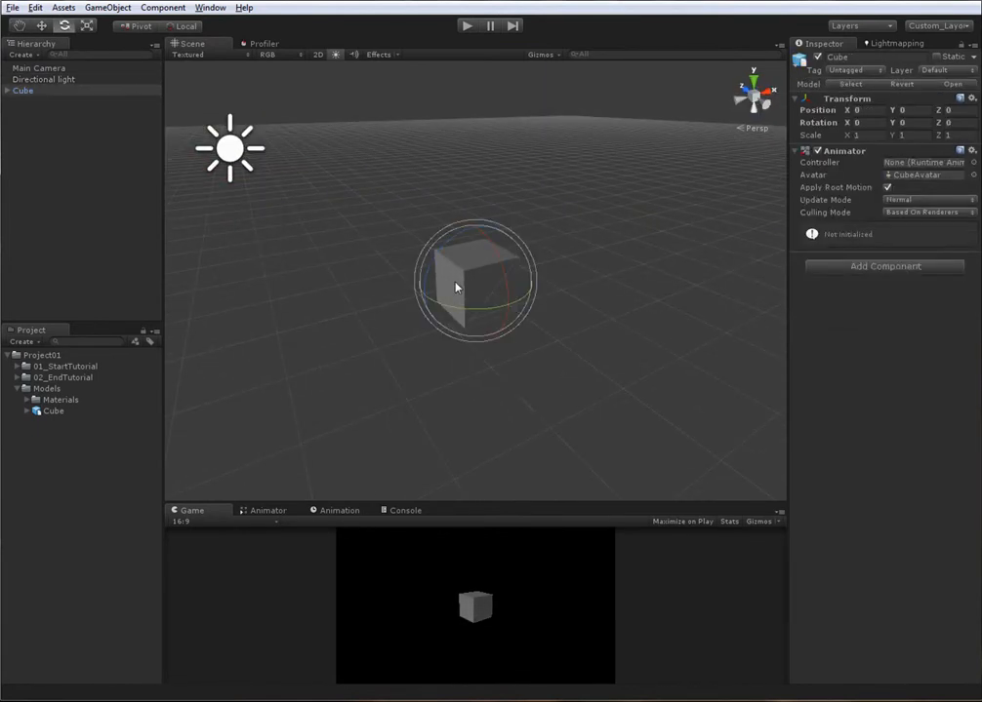
Step: Save the scene's Cube as a prefab in the Prefabs folder of 02_EndTutorial
key(r)
alt+drag(472, 284, 539, 335)
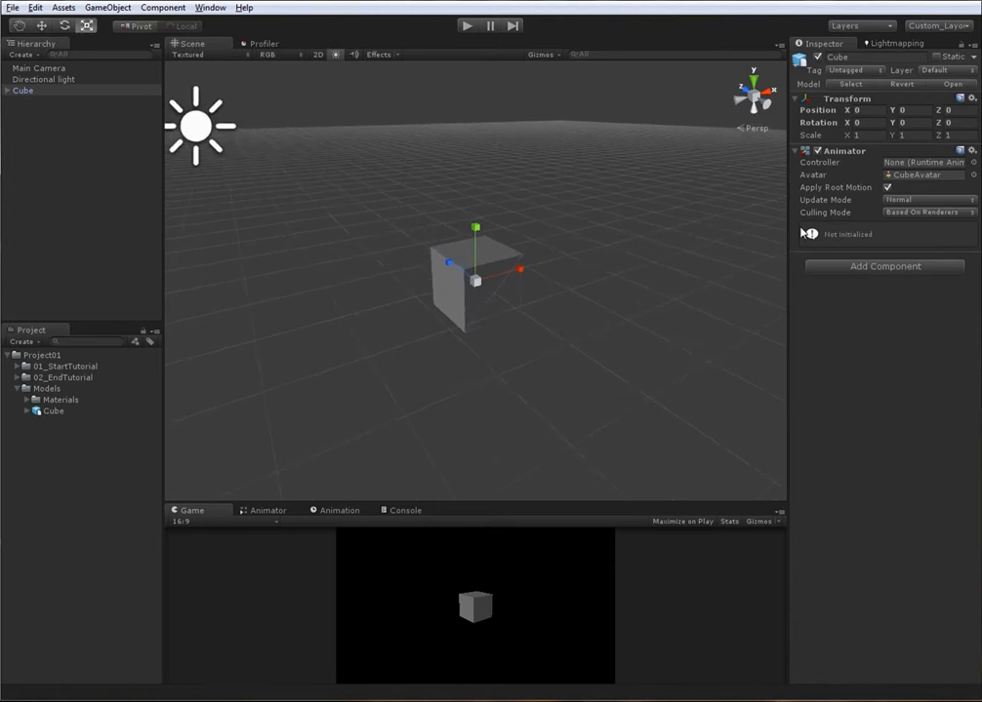
scroll(281, 213, up, 1)
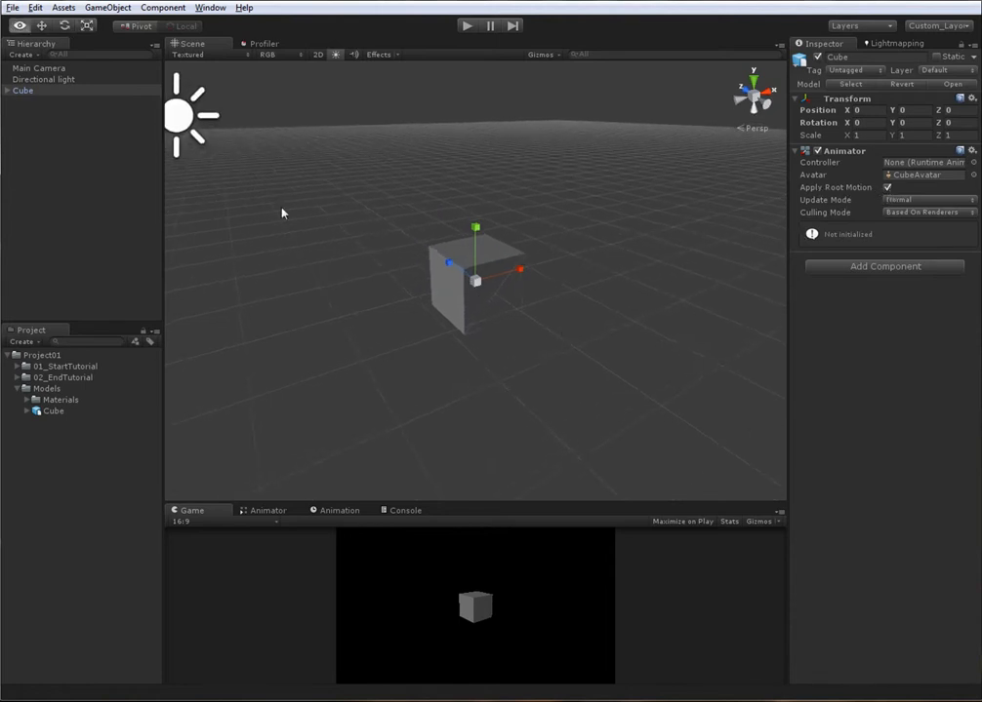
click(17, 377)
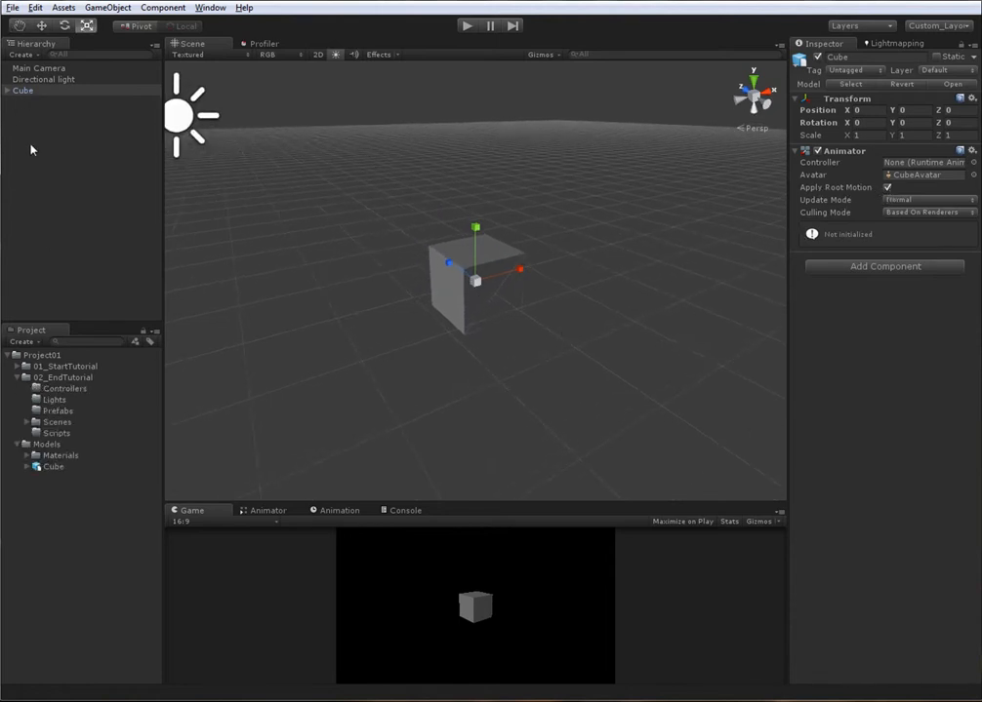
drag(60, 91, 78, 411)
click(544, 344)
click(494, 301)
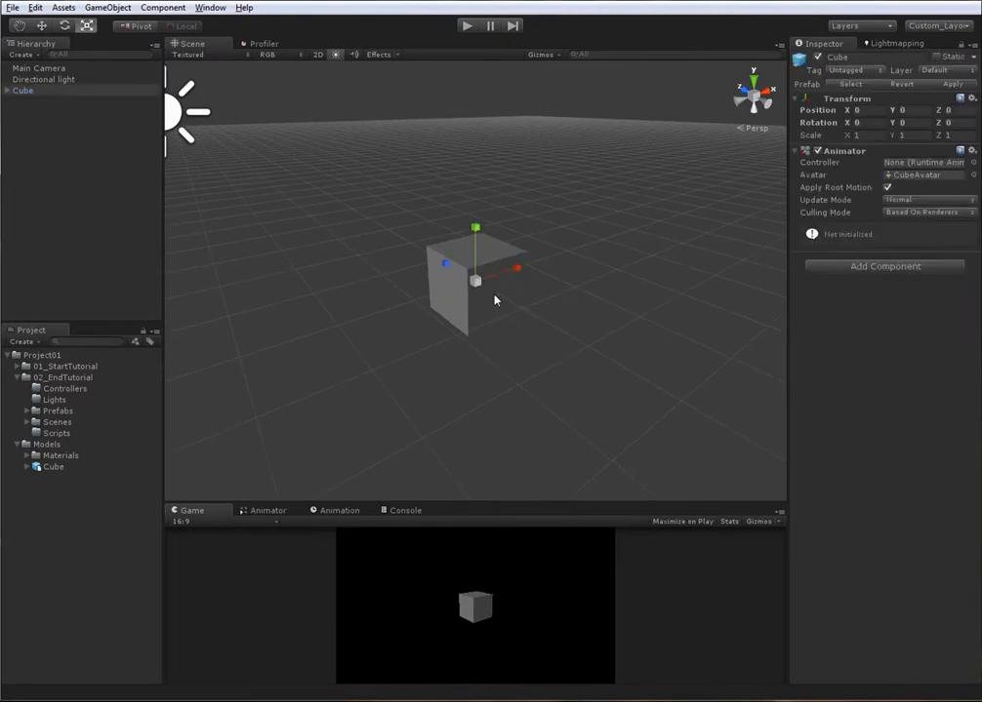
alt+scroll(443, 322, up, 1)
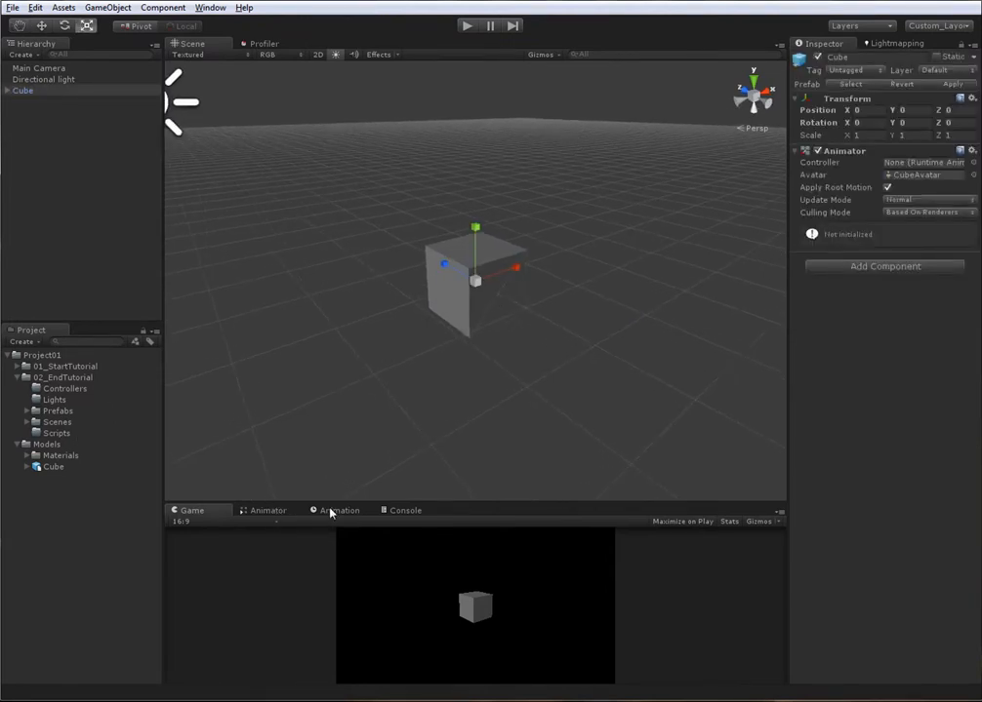
Step: Show an enlarged Animator view and create an Animator Controller named CubeAnimCtrl in the Controllers folder of 02_EndTutorial
click(273, 514)
drag(376, 503, 322, 442)
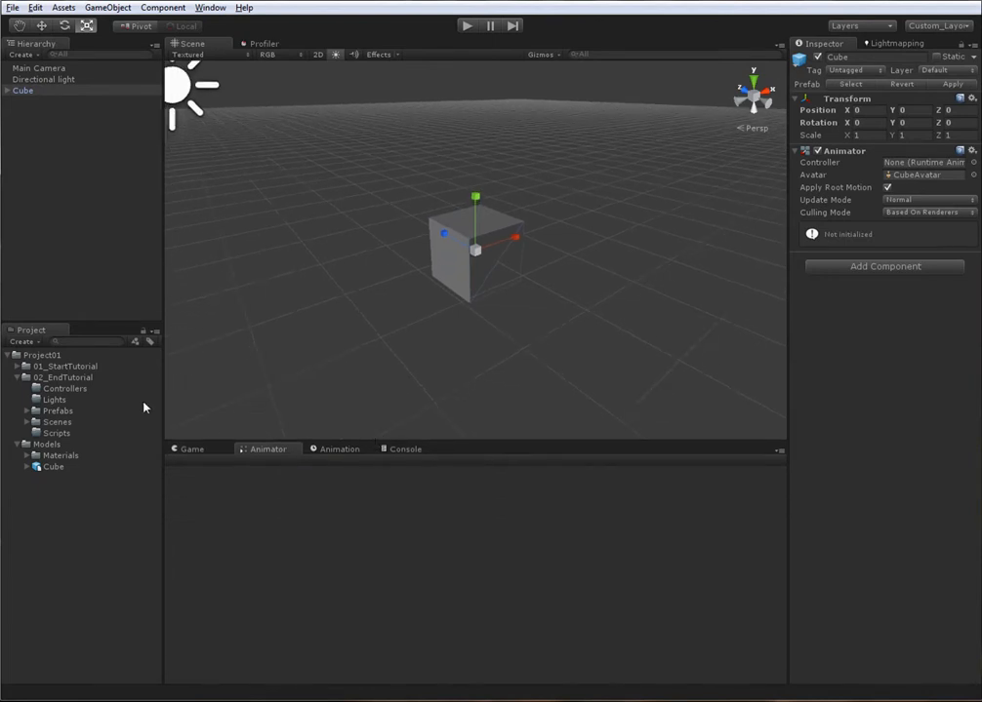
click(61, 391)
right_click(60, 392)
mouse_move(181, 401)
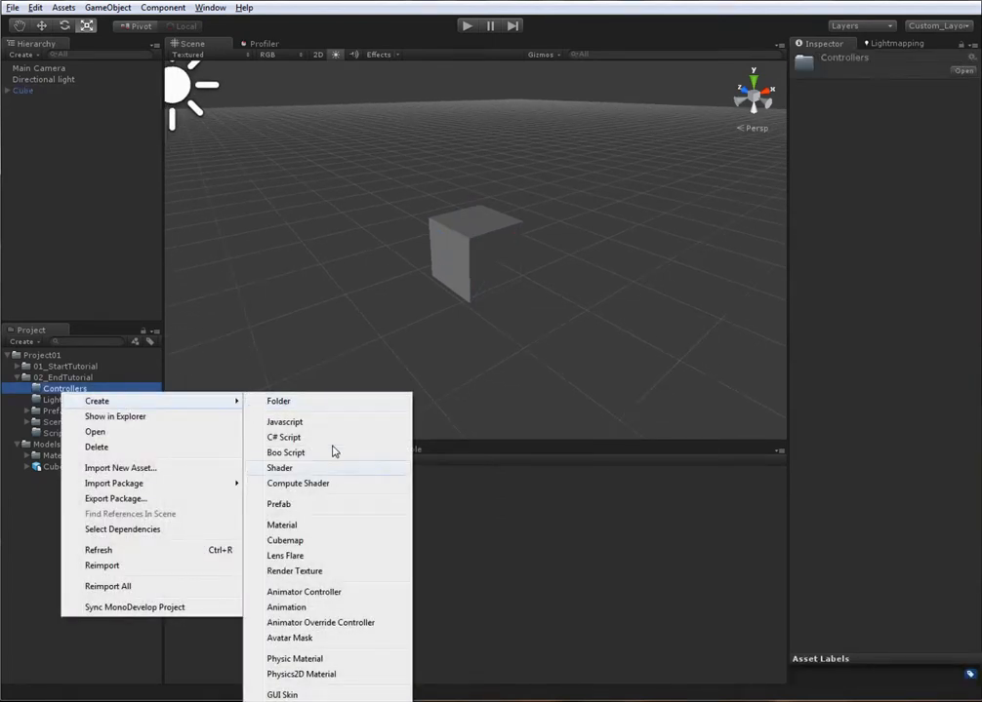
click(327, 591)
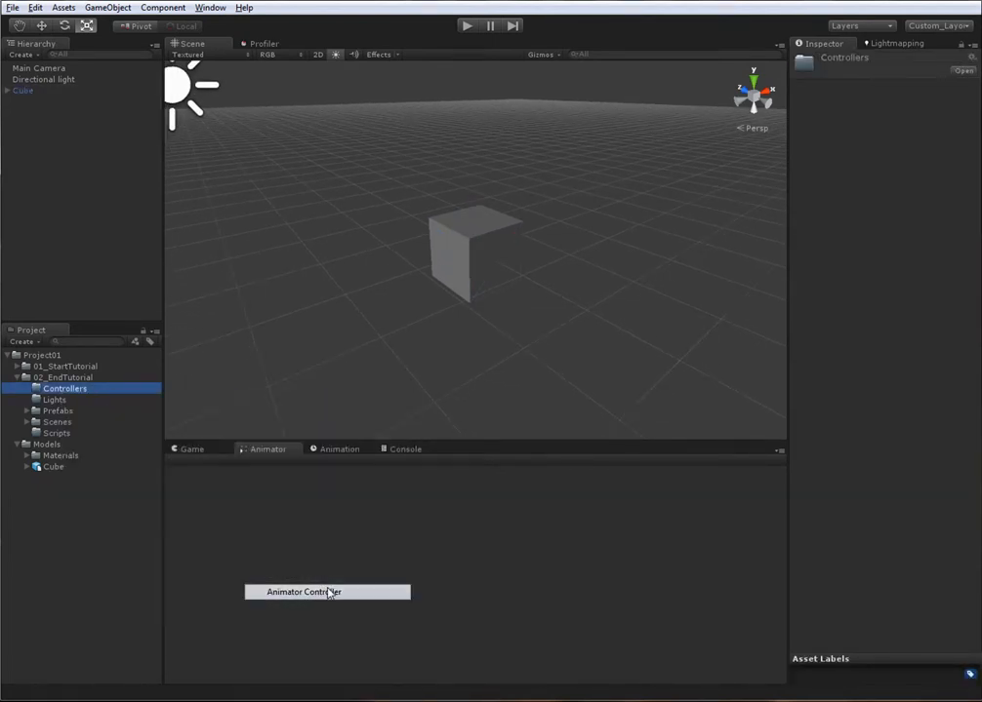
text(CubeAni)
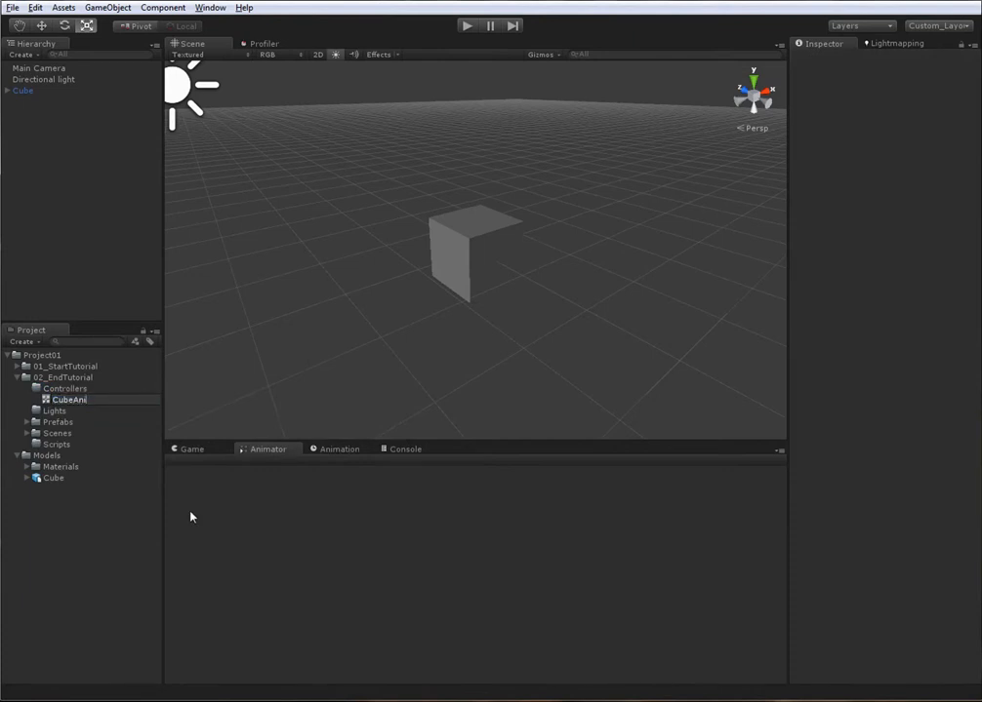
text(mCtrl)
key(Return)
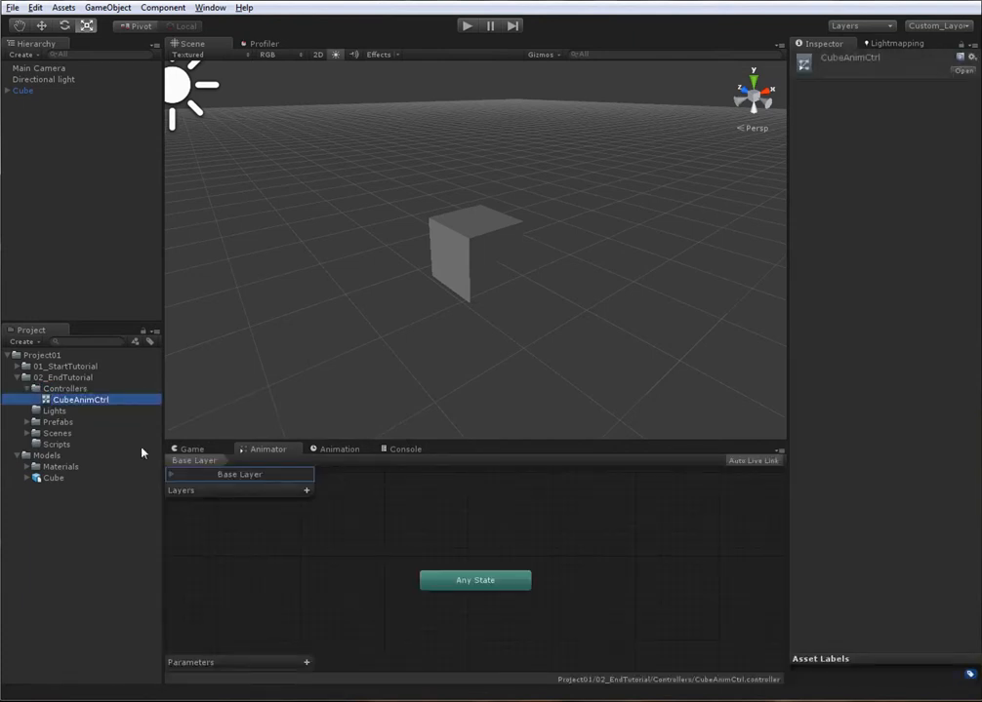
Step: Assign the CubeAnimCtrl controller to the cube in the scene and give the Animator view more height
drag(119, 405, 495, 250)
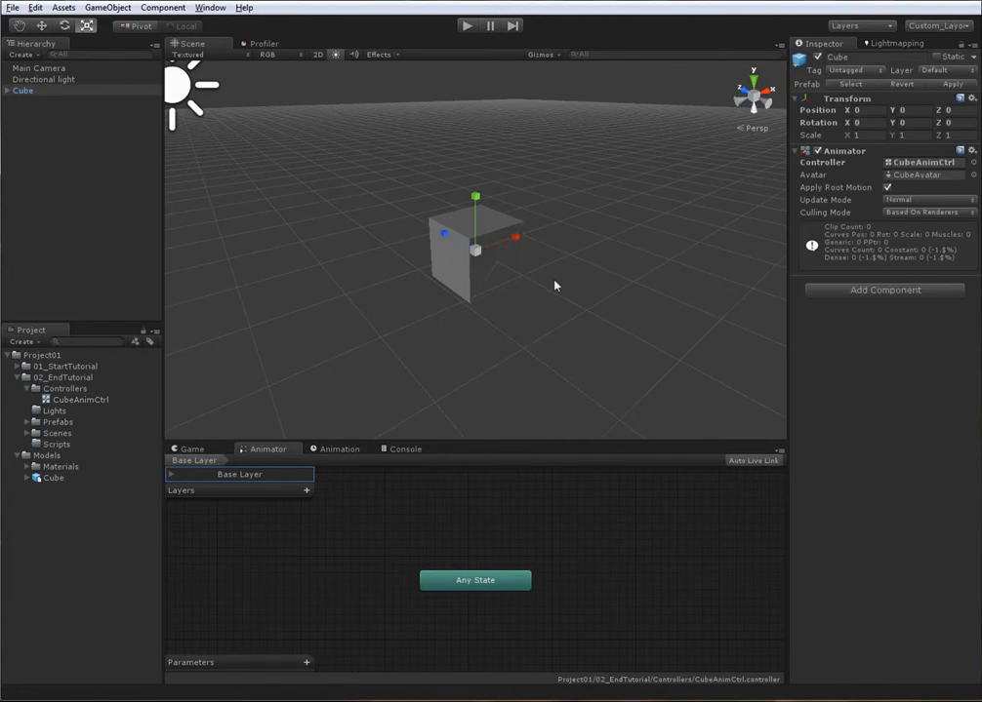
drag(506, 590, 519, 582)
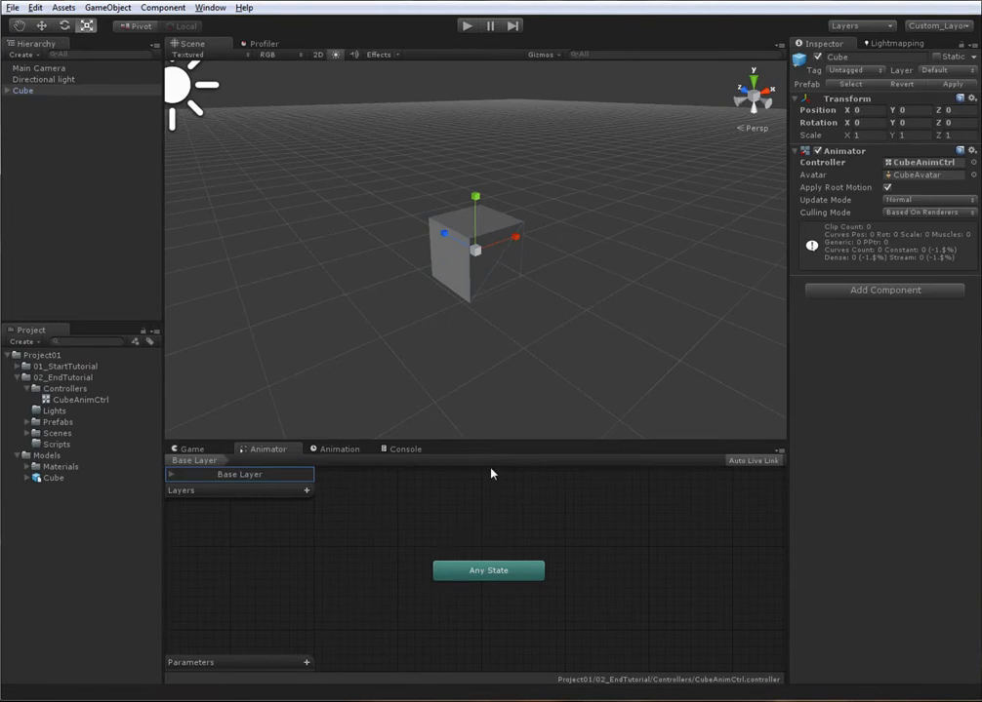
drag(495, 442, 494, 426)
Step: Add the Cube model's Empty clip as the default state and its Spin clip as a second state in the Base Layer
click(27, 478)
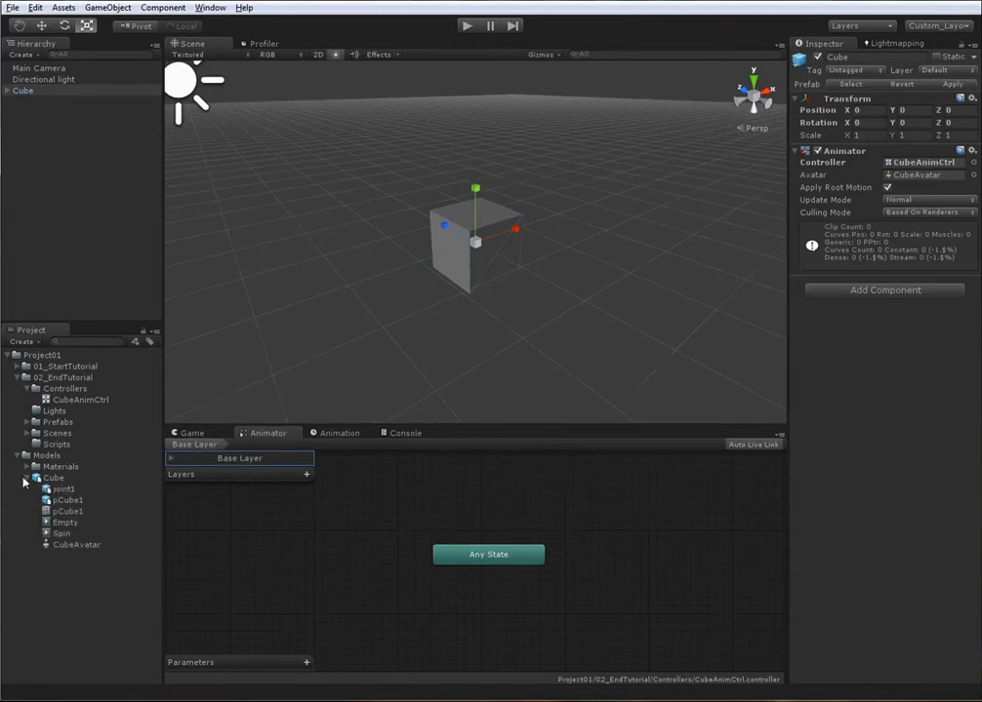
click(49, 478)
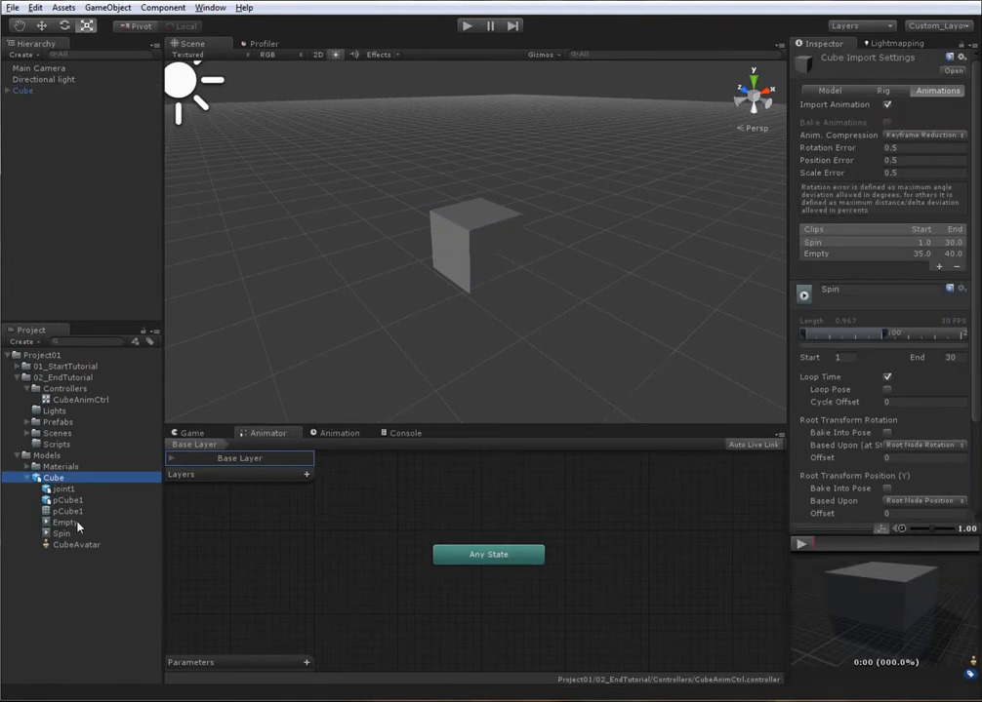
click(64, 522)
click(70, 533)
click(77, 524)
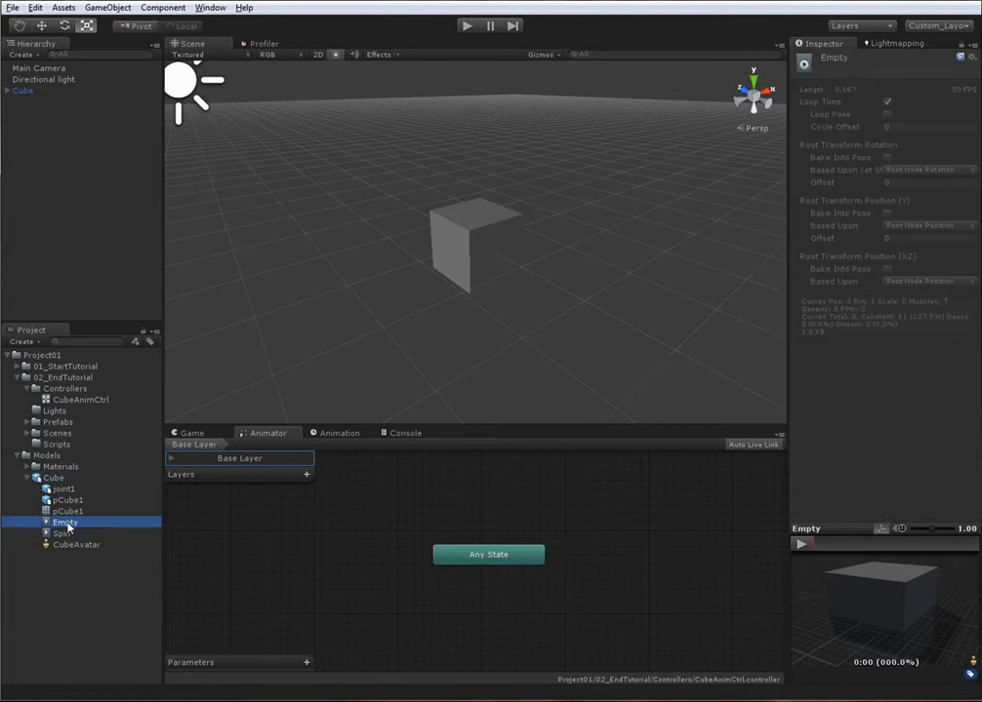
drag(67, 524, 458, 509)
middle_drag(488, 518, 485, 570)
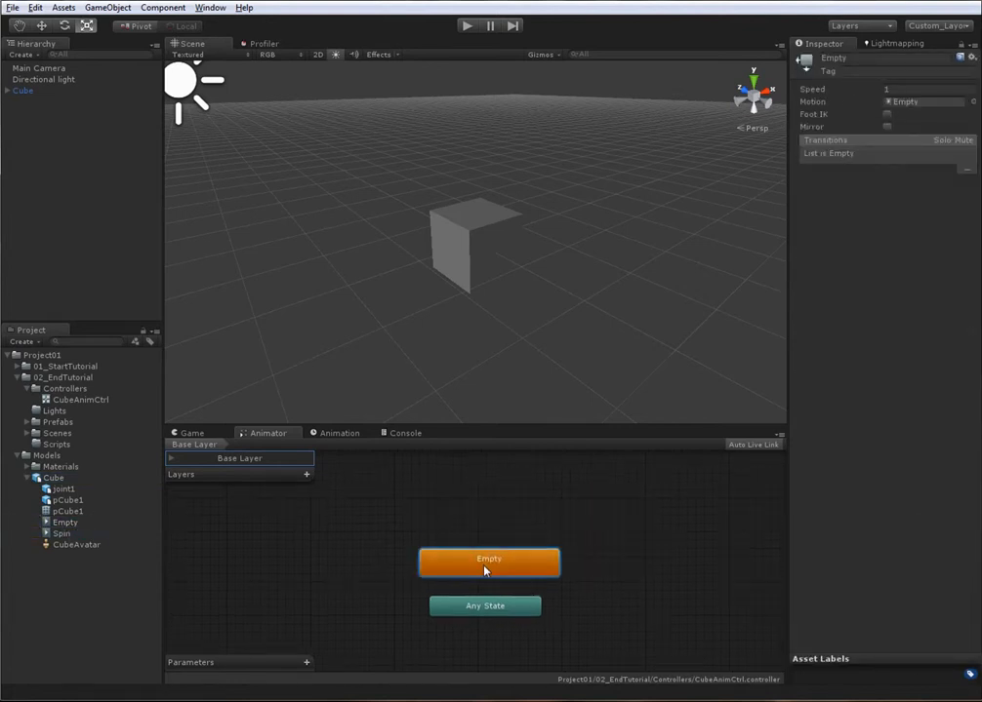
click(60, 534)
drag(60, 535, 543, 520)
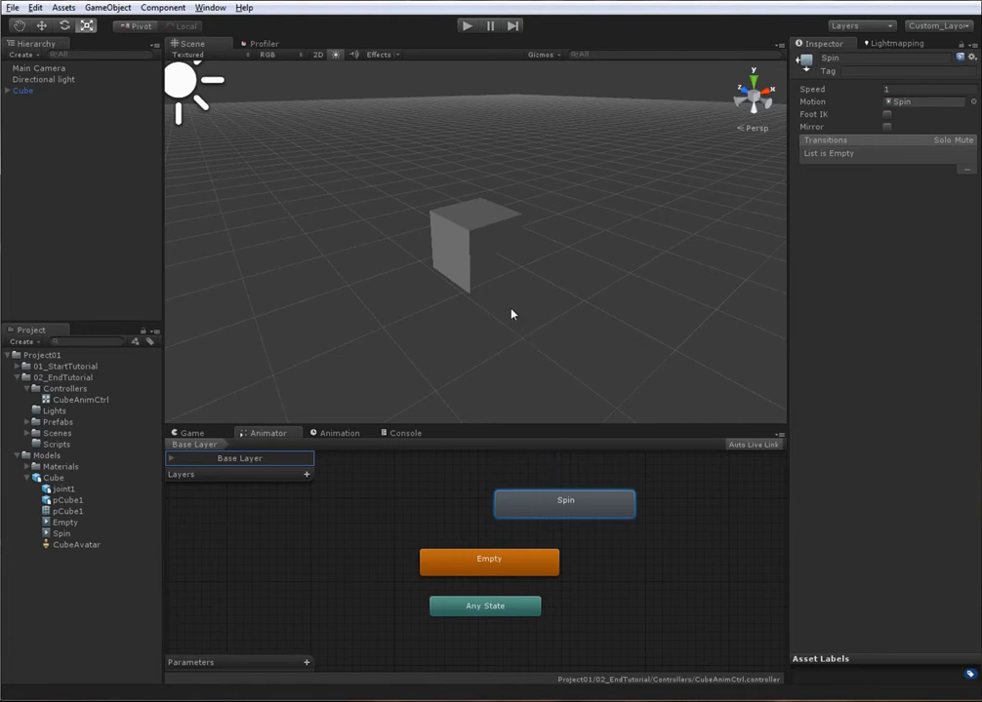
Step: Add a float parameter named Speed to the CubeAnimCtrl controller
click(494, 564)
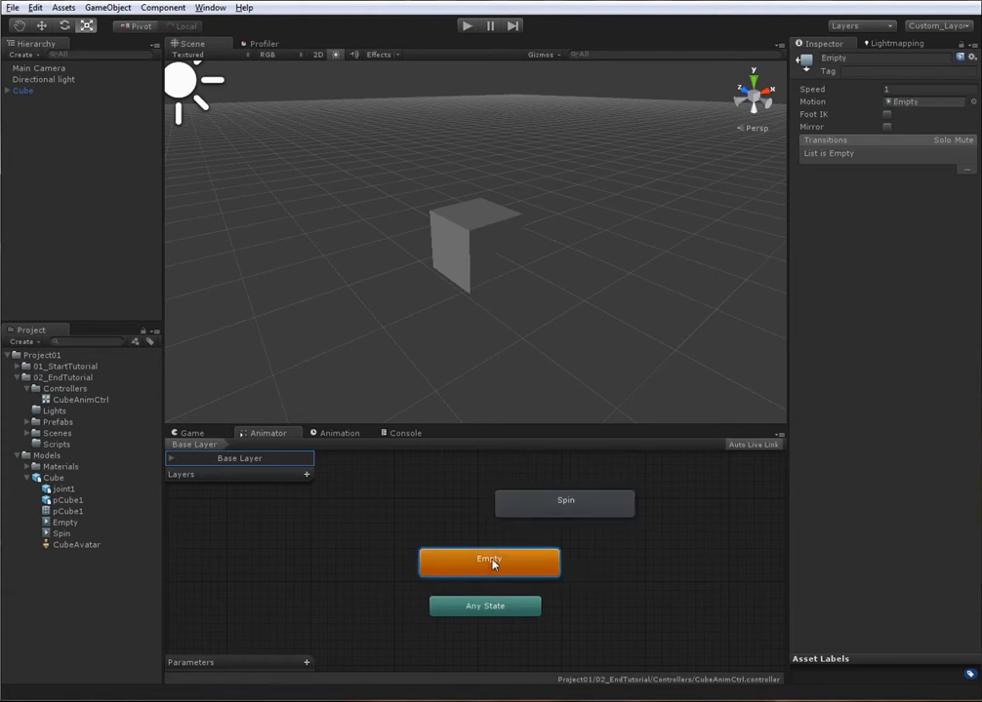
click(306, 663)
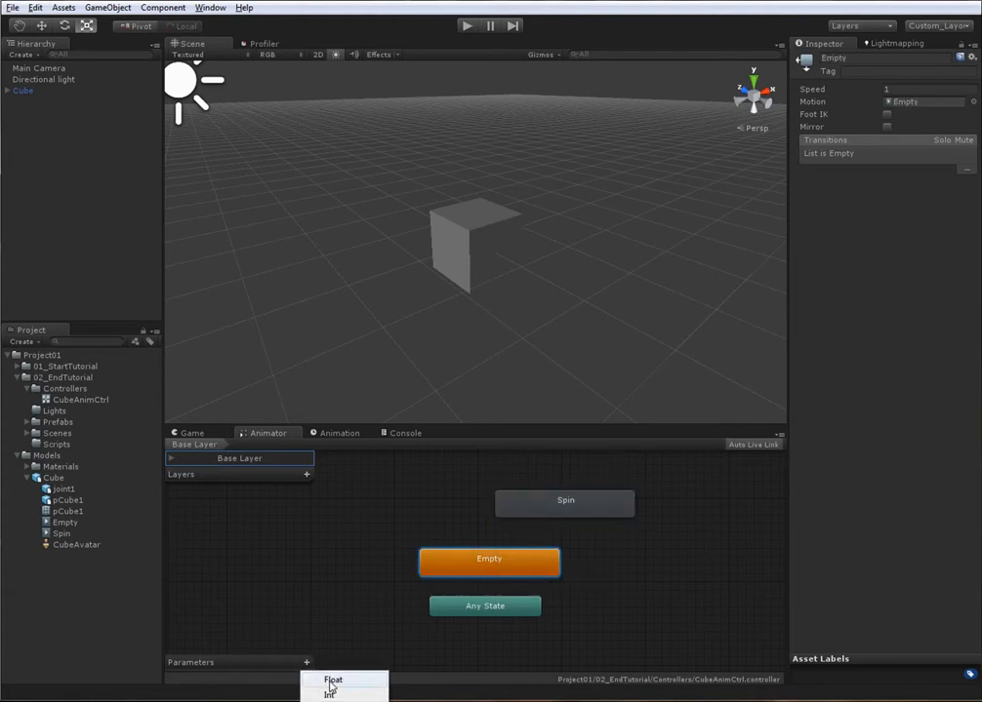
click(332, 680)
double_click(239, 664)
text(Speed)
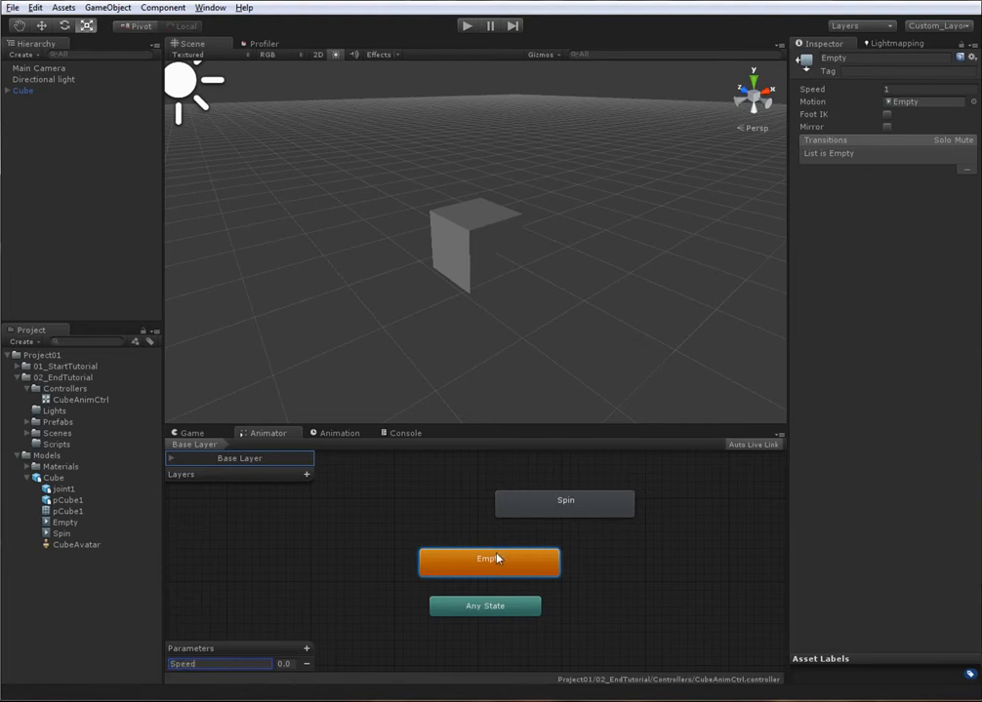
Step: Make a transition from the Empty state to Spin and another from Spin back to Empty
right_click(497, 558)
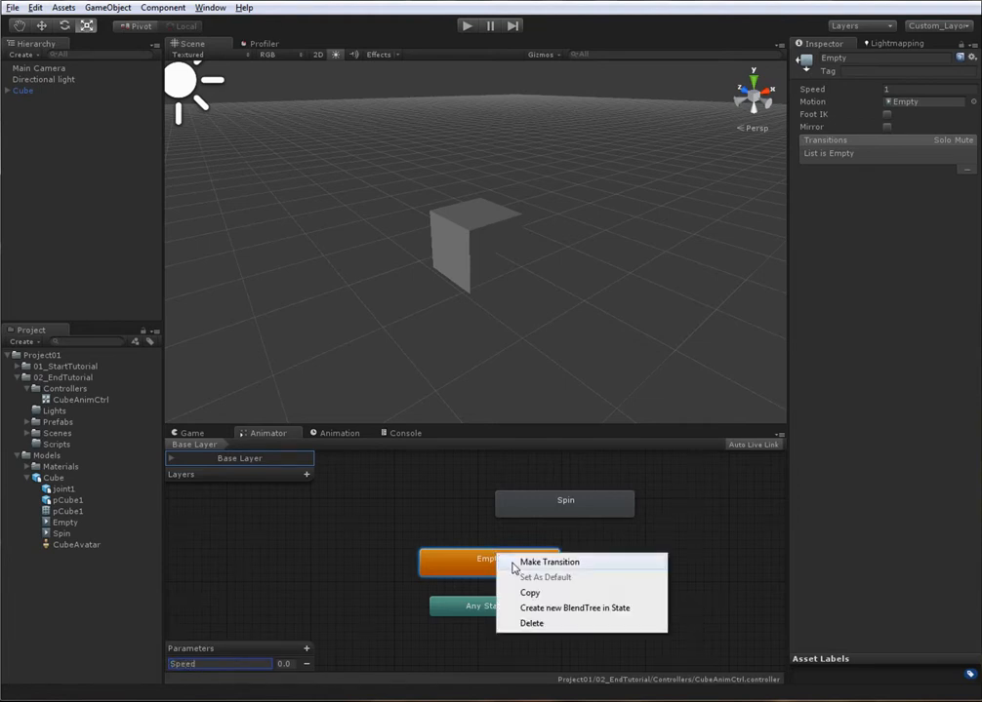
click(522, 564)
click(518, 508)
right_click(543, 500)
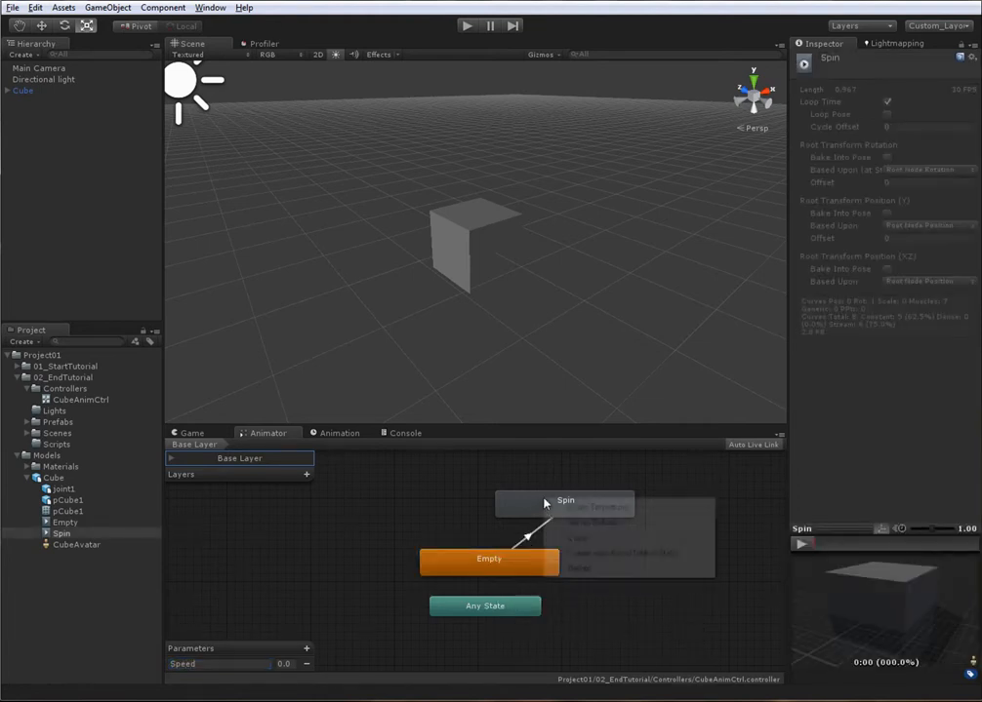
click(566, 509)
click(461, 574)
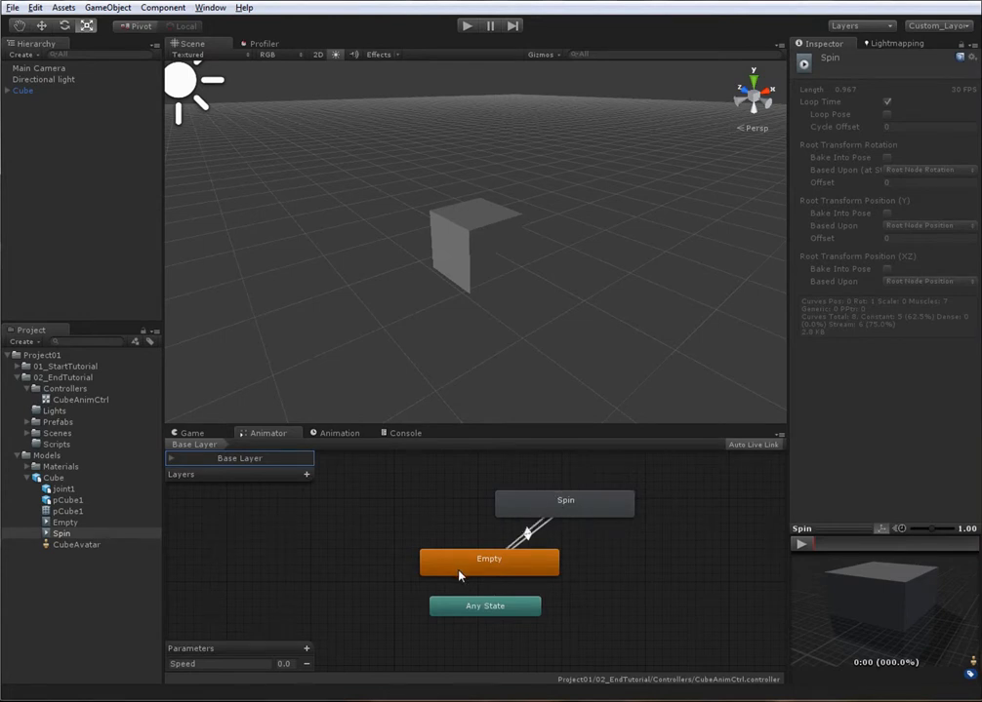
Step: Set the Empty to Spin transition's condition to Speed Greater than 0.1 and shorten its blend duration
click(494, 548)
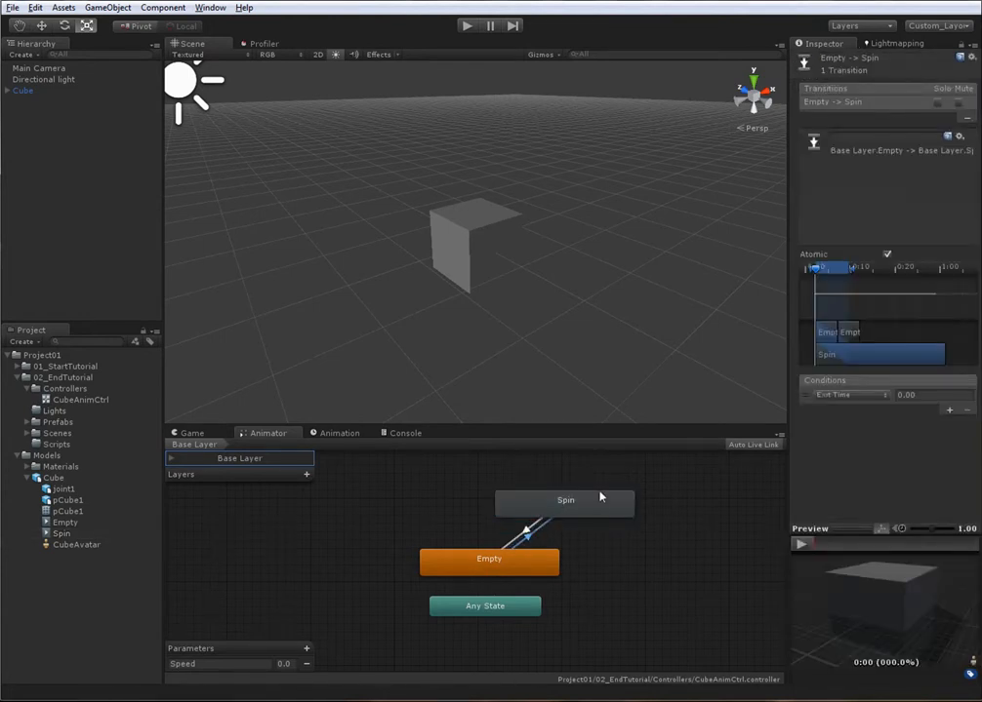
click(834, 394)
click(841, 409)
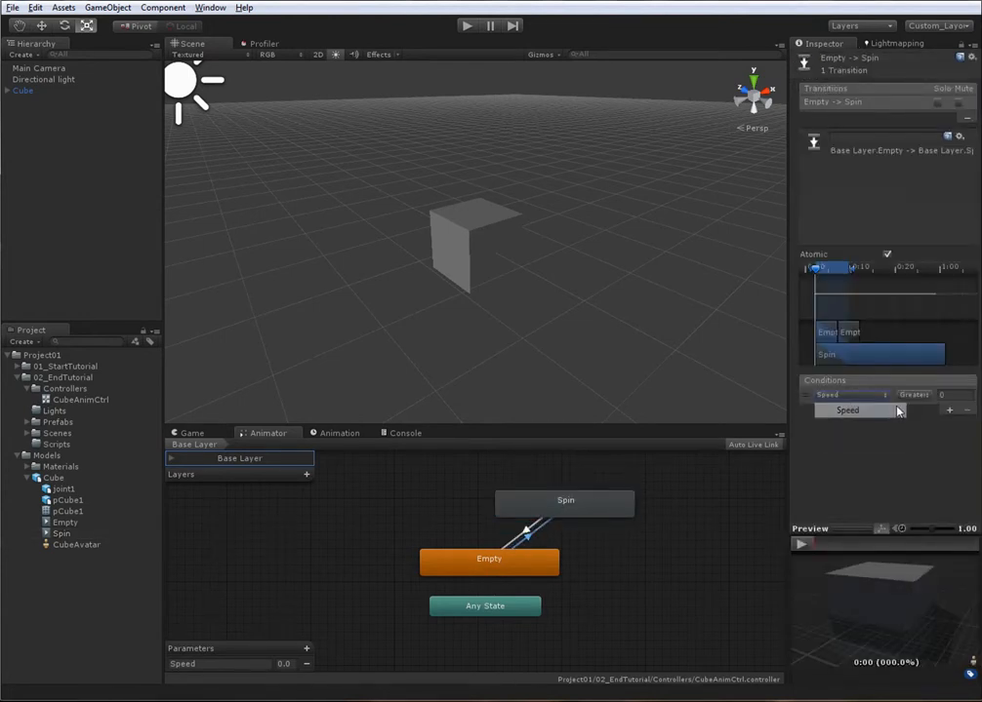
click(903, 397)
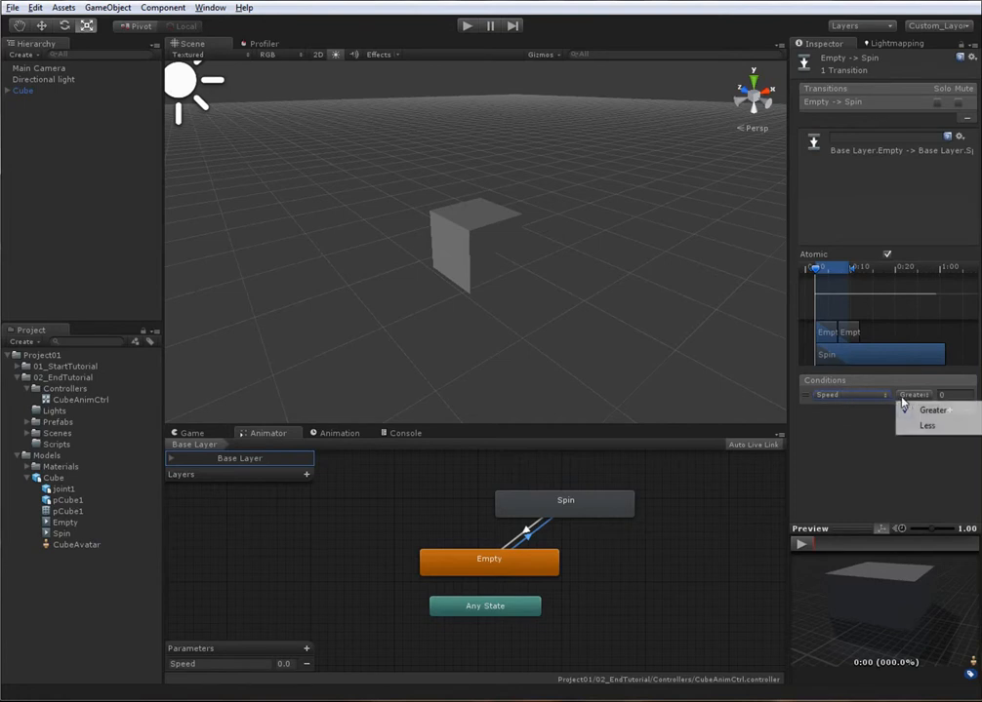
click(952, 395)
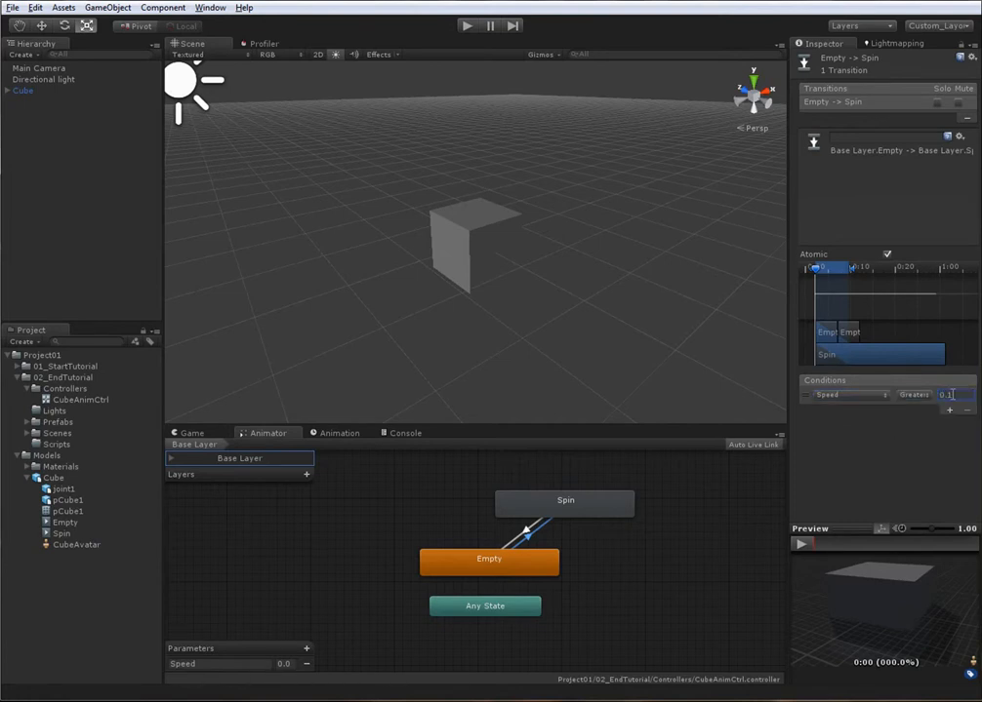
mouse_move(852, 274)
mouse_down()
mouse_move(818, 275)
mouse_move(832, 274)
mouse_up()
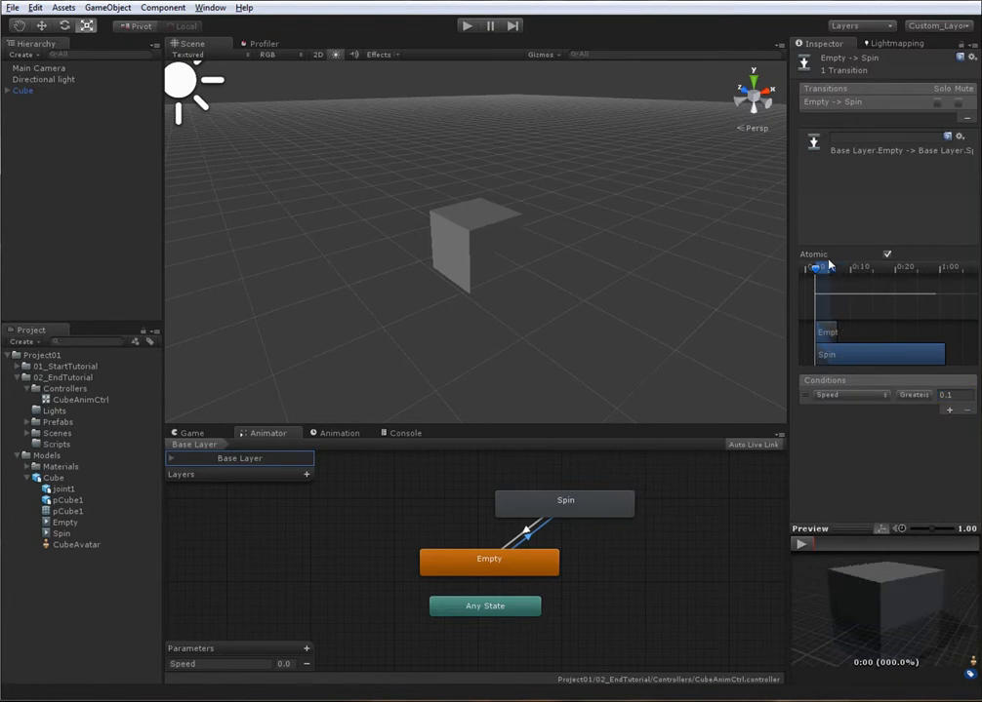
Step: Set the Spin to Empty transition's condition to use the Speed parameter with the Less comparison
click(508, 542)
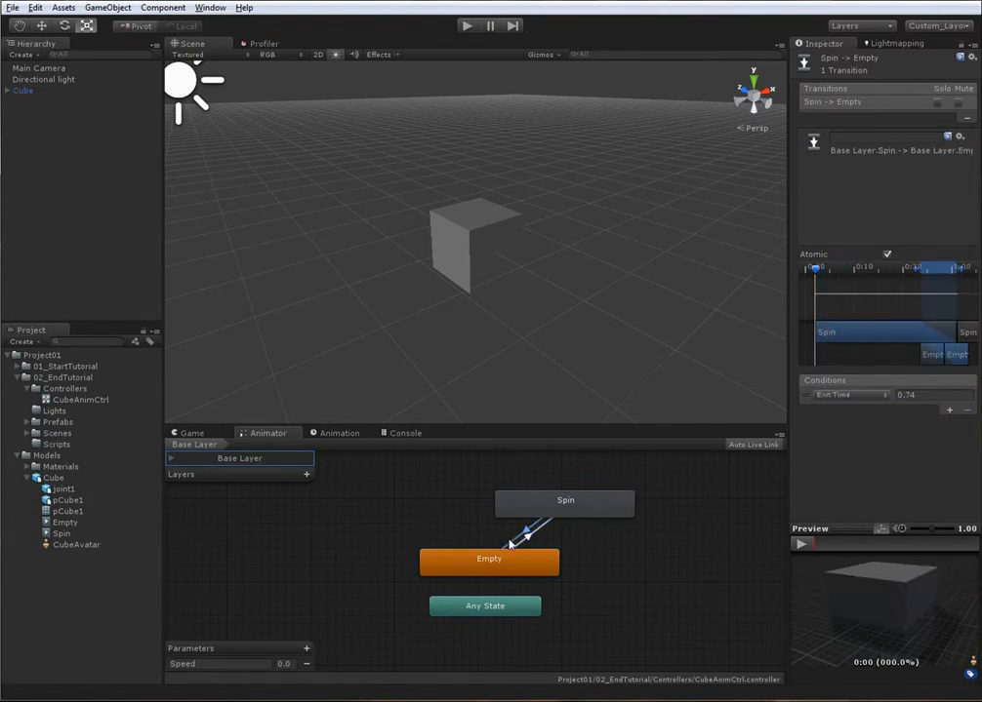
click(850, 395)
click(859, 410)
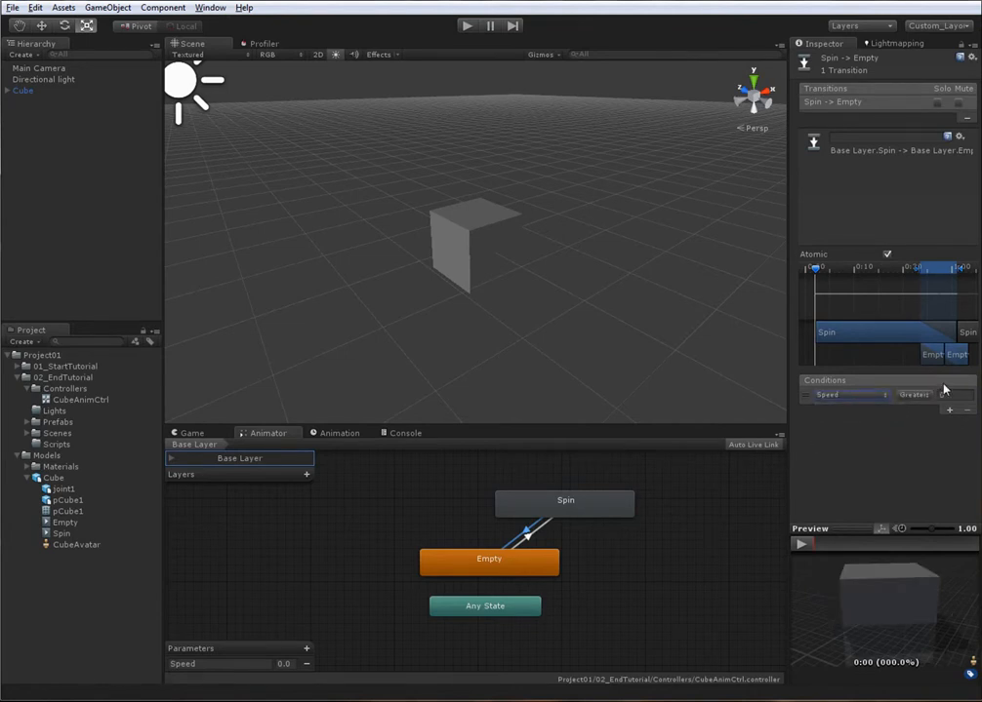
click(917, 395)
click(927, 426)
click(947, 395)
Step: Run the scene in play mode and set the Speed parameter to 1 to test the cube's Spin animation
click(478, 244)
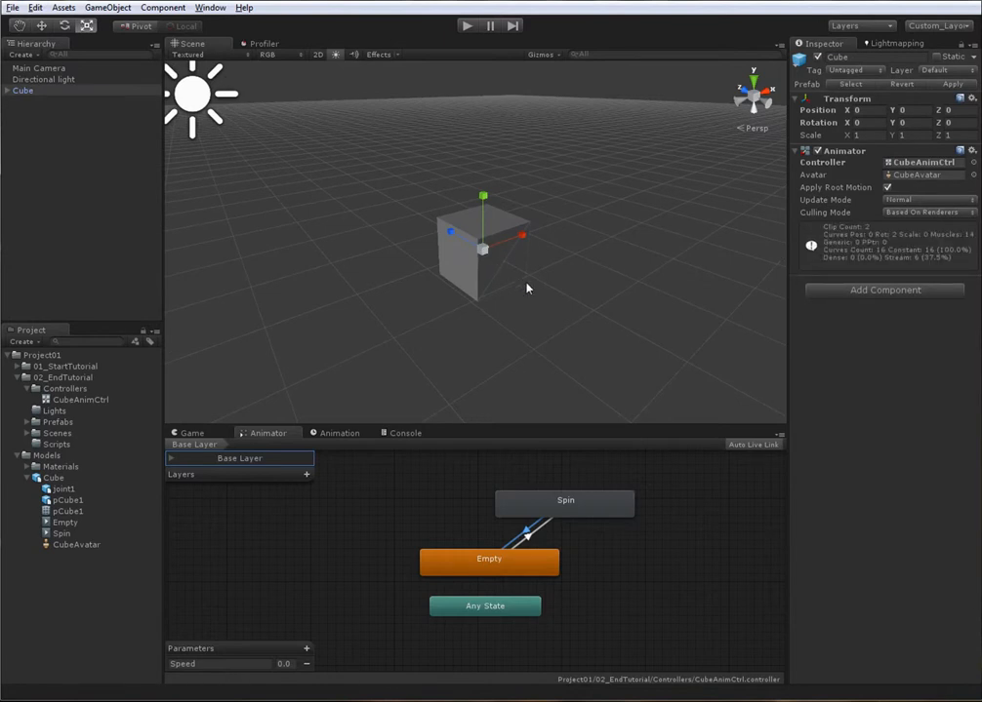
key(ctrl+p)
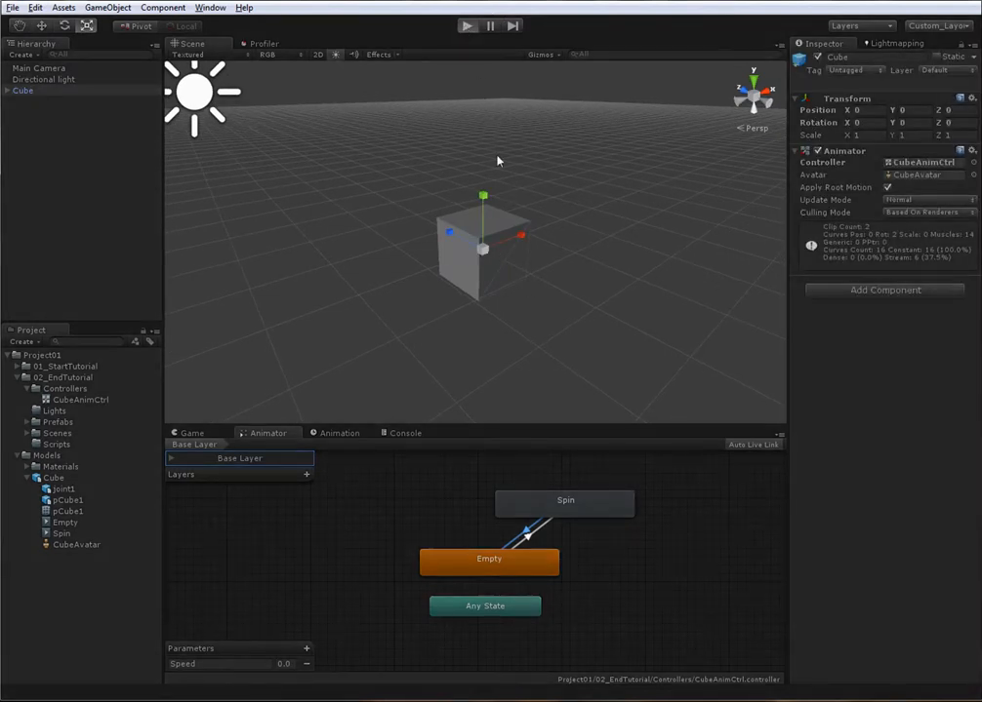
click(272, 436)
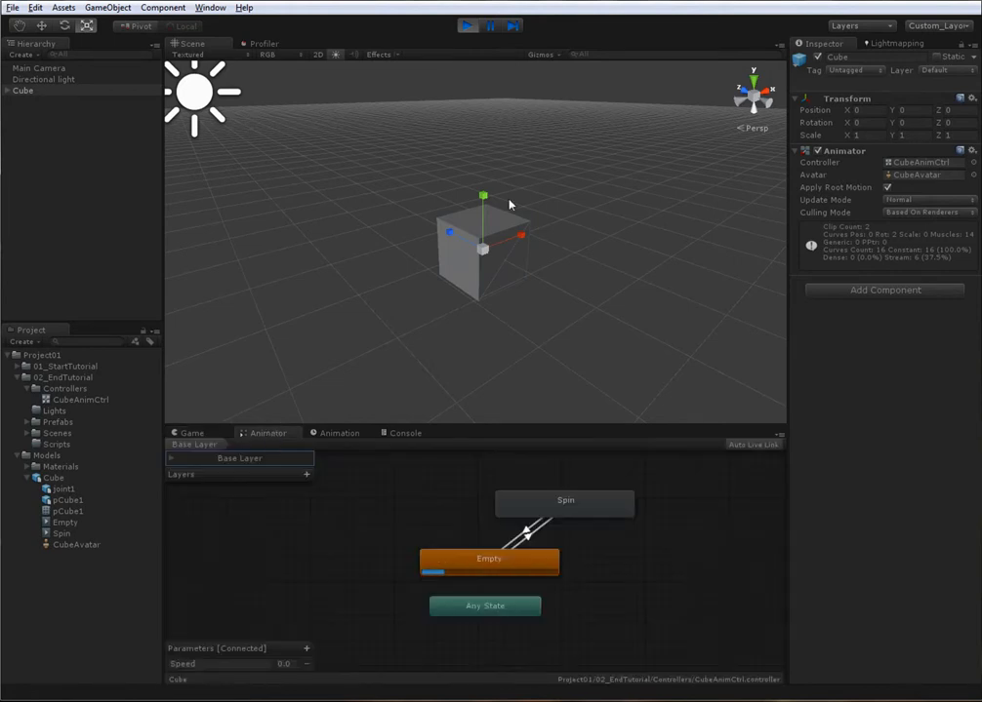
click(290, 665)
text(1)
key(Return)
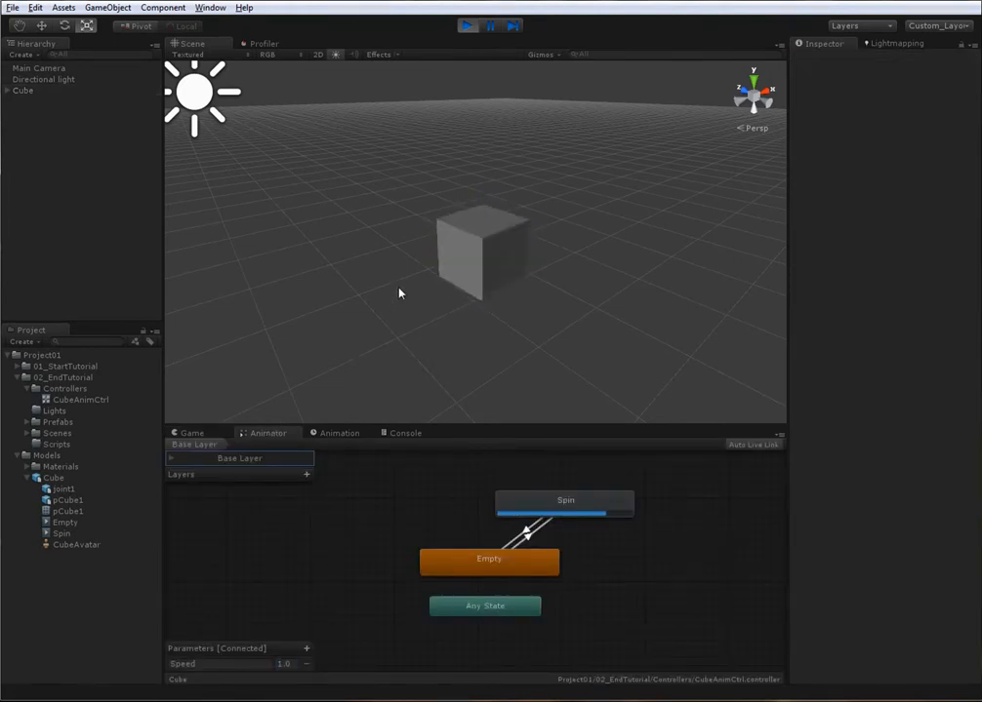
click(439, 271)
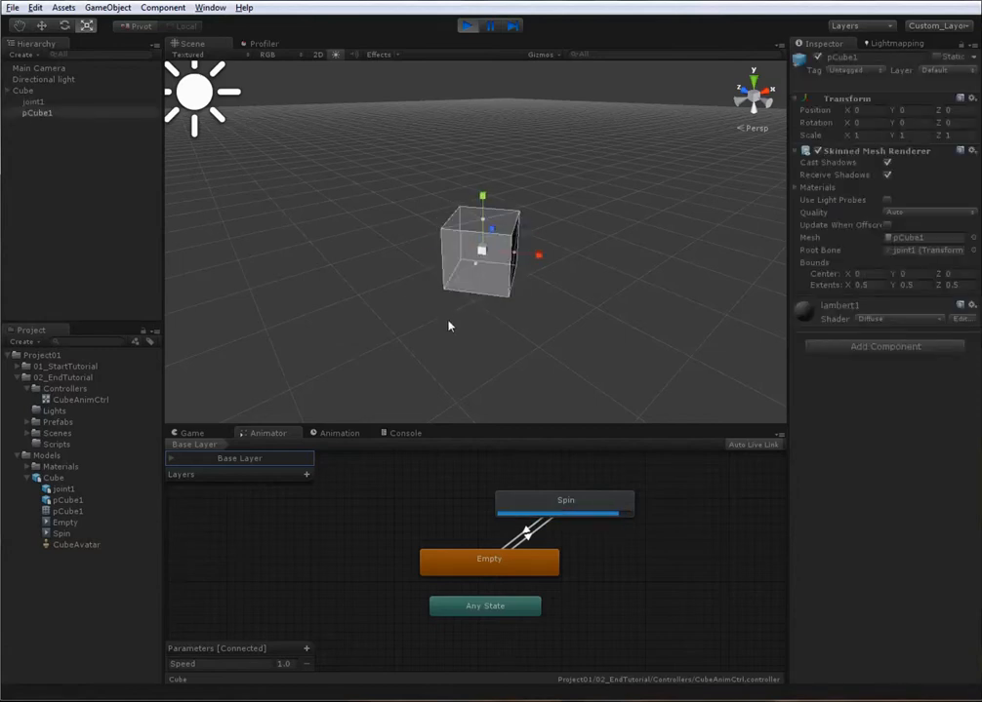
Step: Set the Speed parameter back to 0 and stop play mode
click(285, 664)
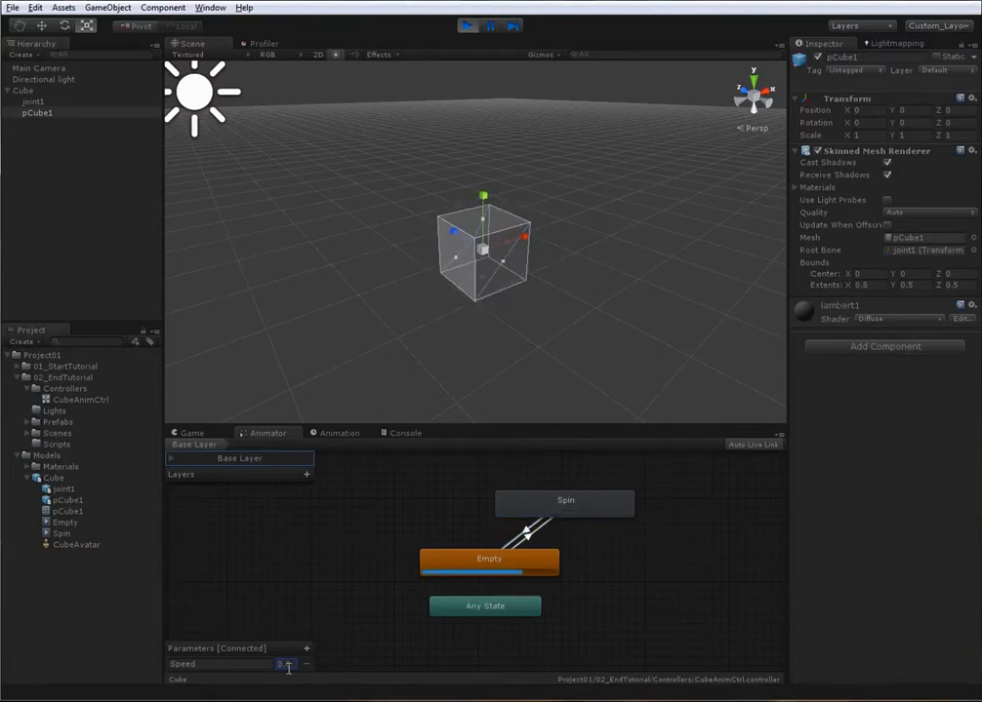
click(466, 26)
Step: In the Cube model's import settings, base the Spin clip's Root Transform Rotation on Original
click(82, 468)
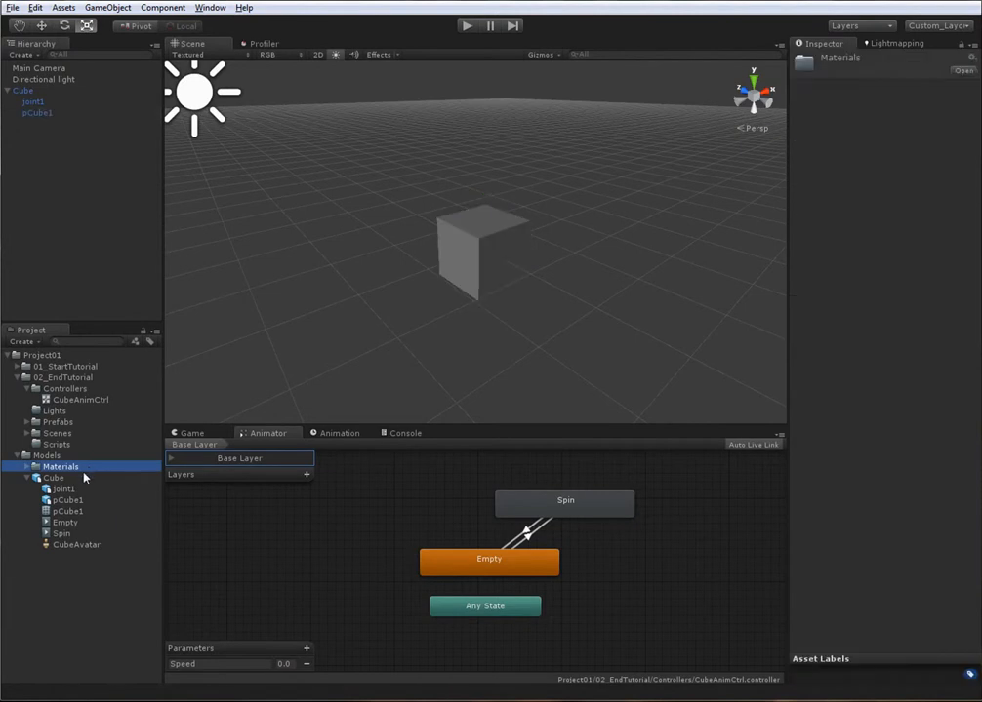
click(83, 477)
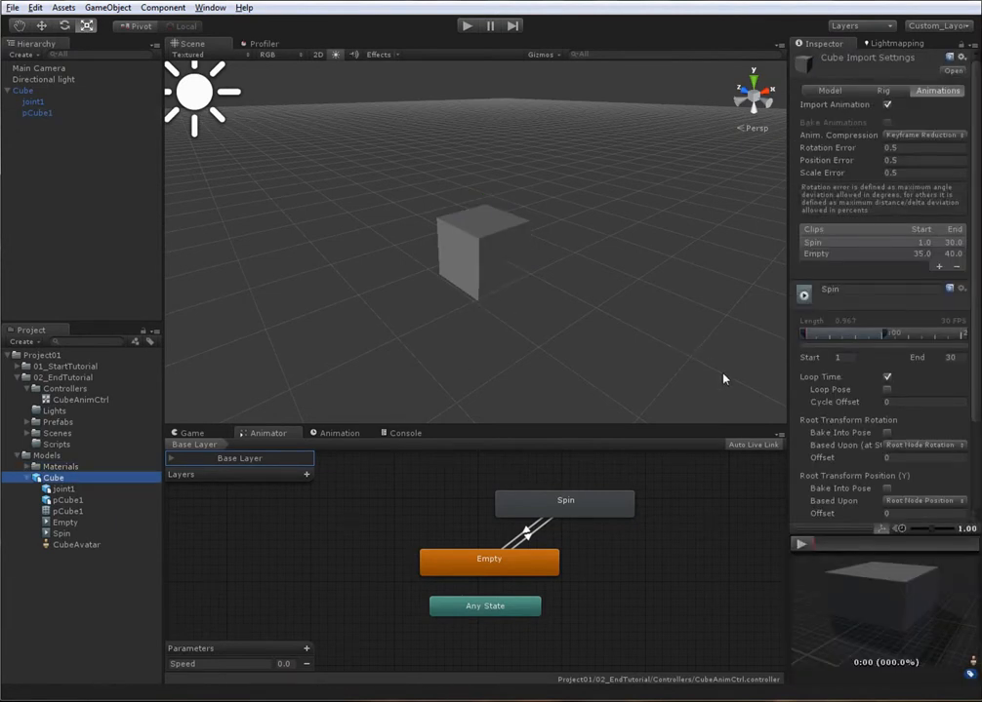
click(934, 448)
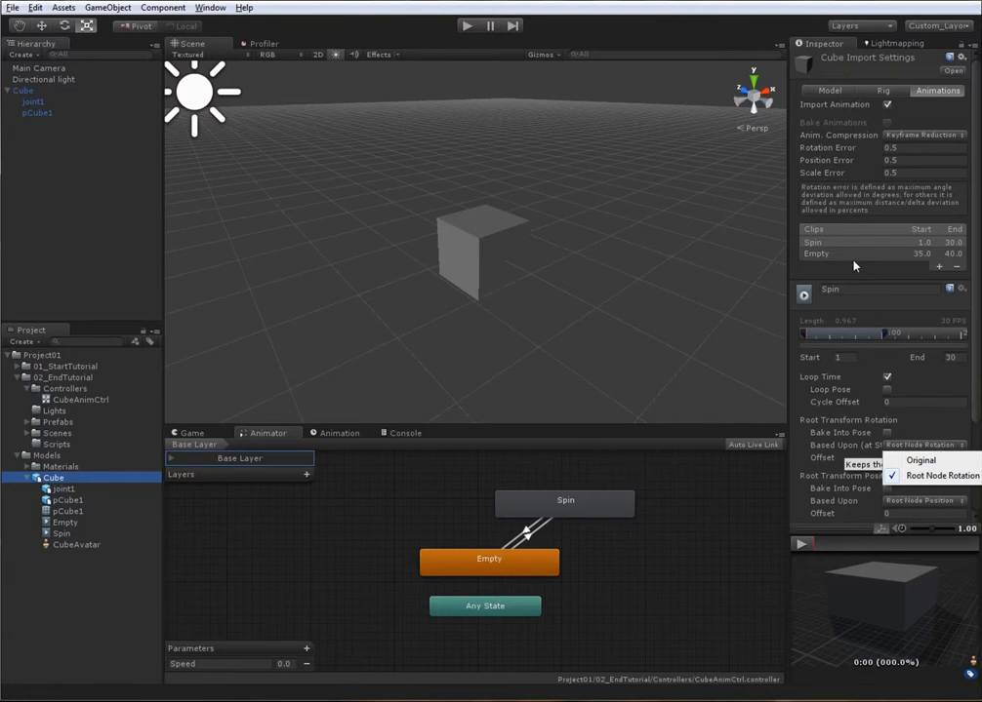
click(852, 255)
click(561, 278)
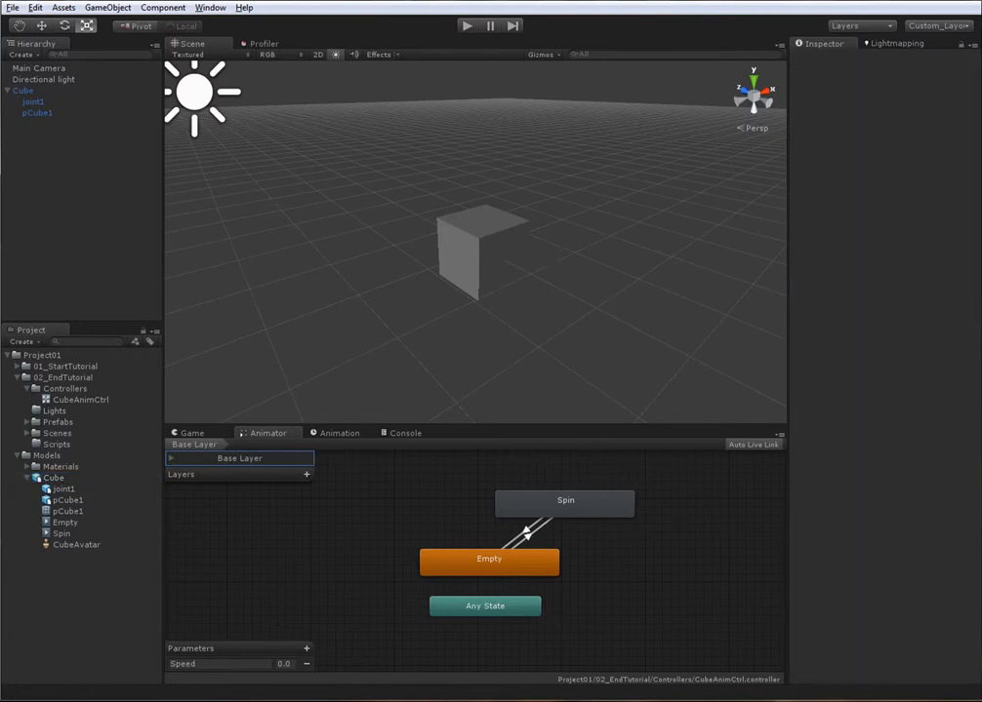
click(58, 478)
click(902, 449)
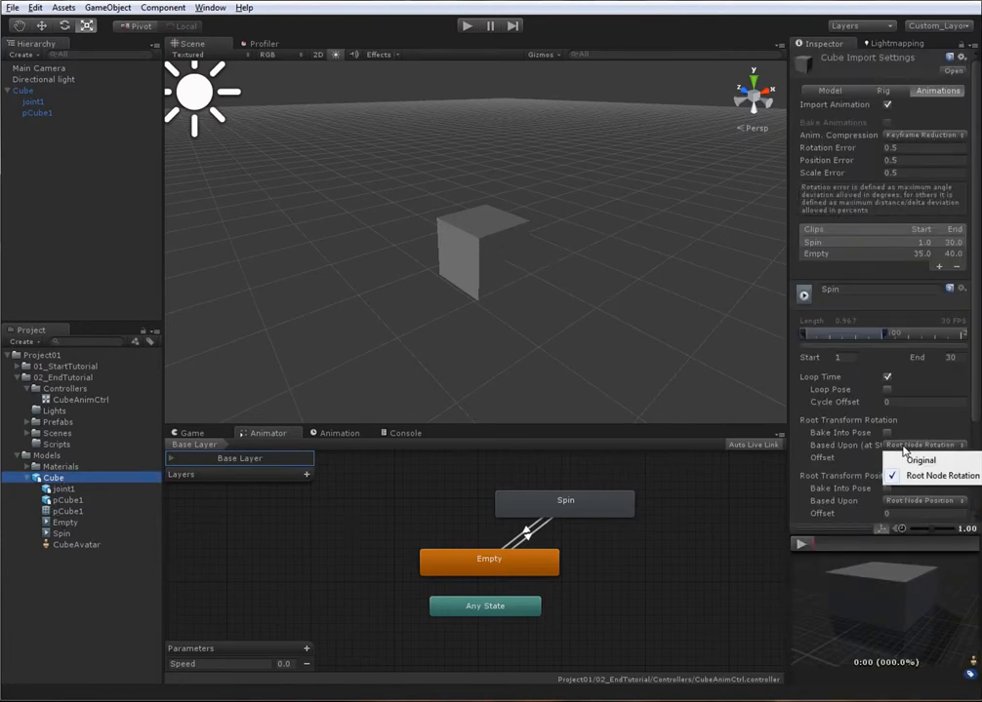
click(912, 445)
Step: Base the Empty clip's Root Transform Rotation on Original and apply the Cube import settings
click(825, 254)
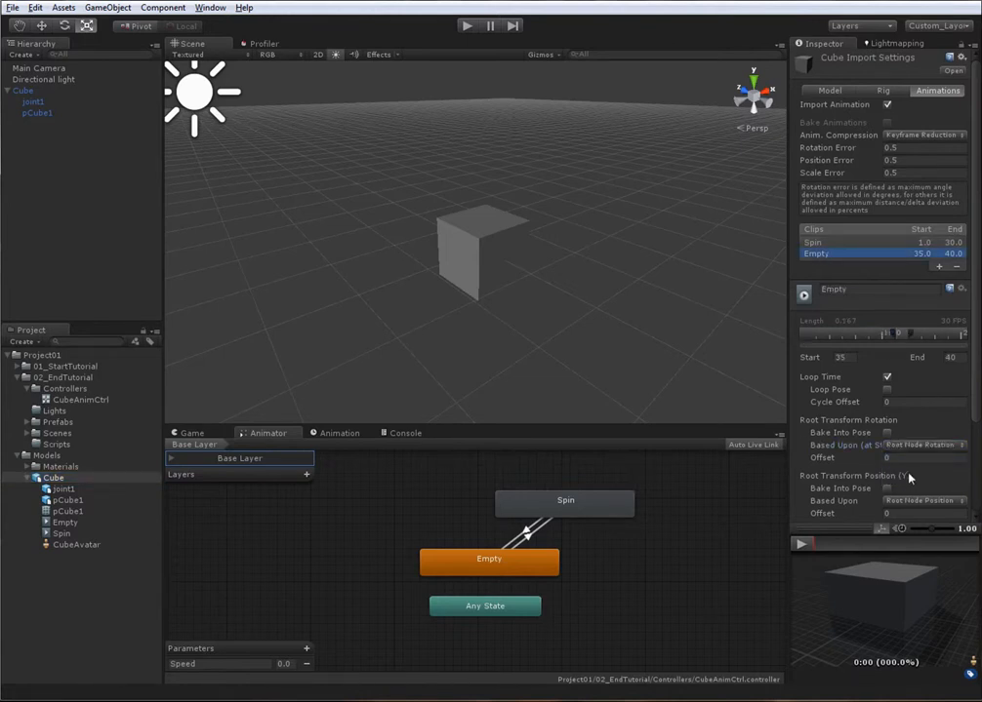
click(925, 444)
click(907, 458)
scroll(927, 478, down, 3)
click(952, 506)
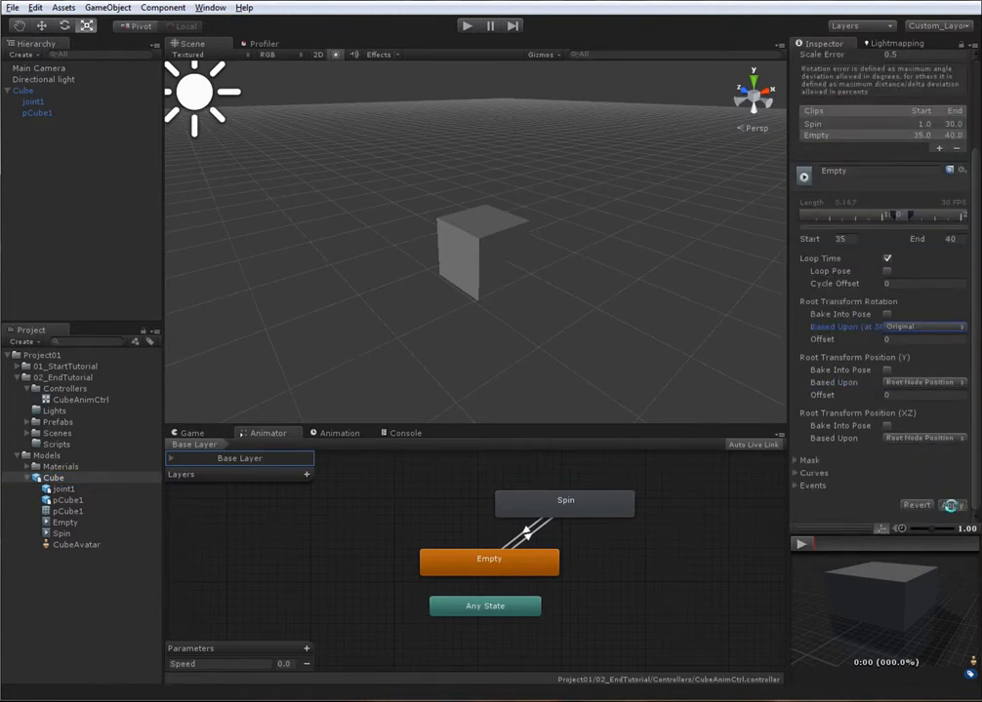
Step: Test the cube in play mode by changing the Speed parameter and returning it to 0, then stop the scene
click(480, 272)
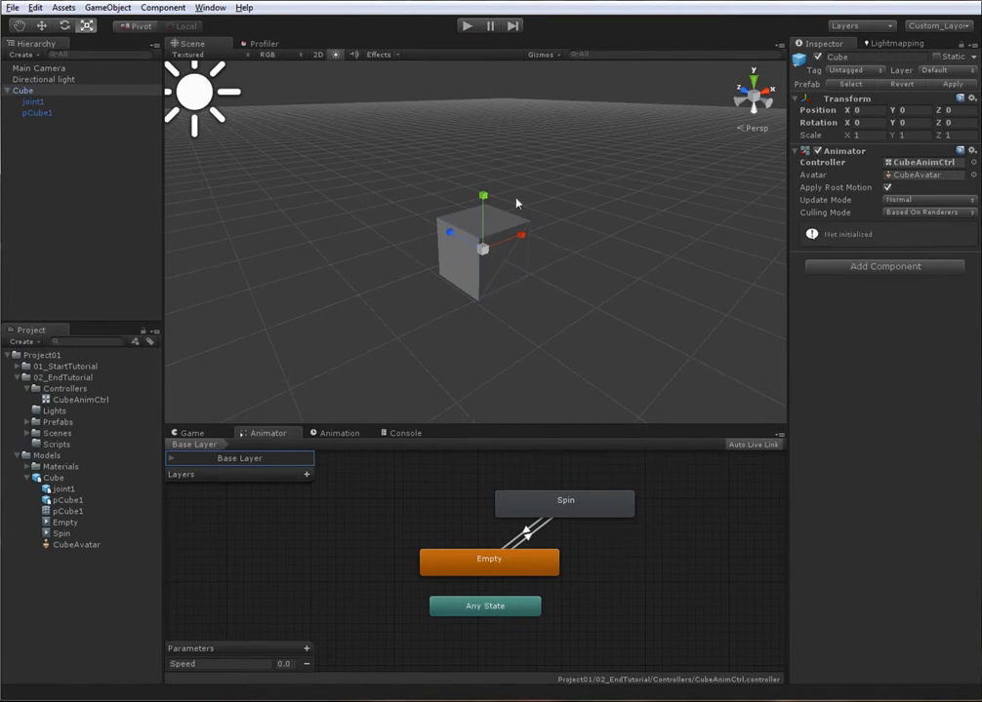
click(466, 28)
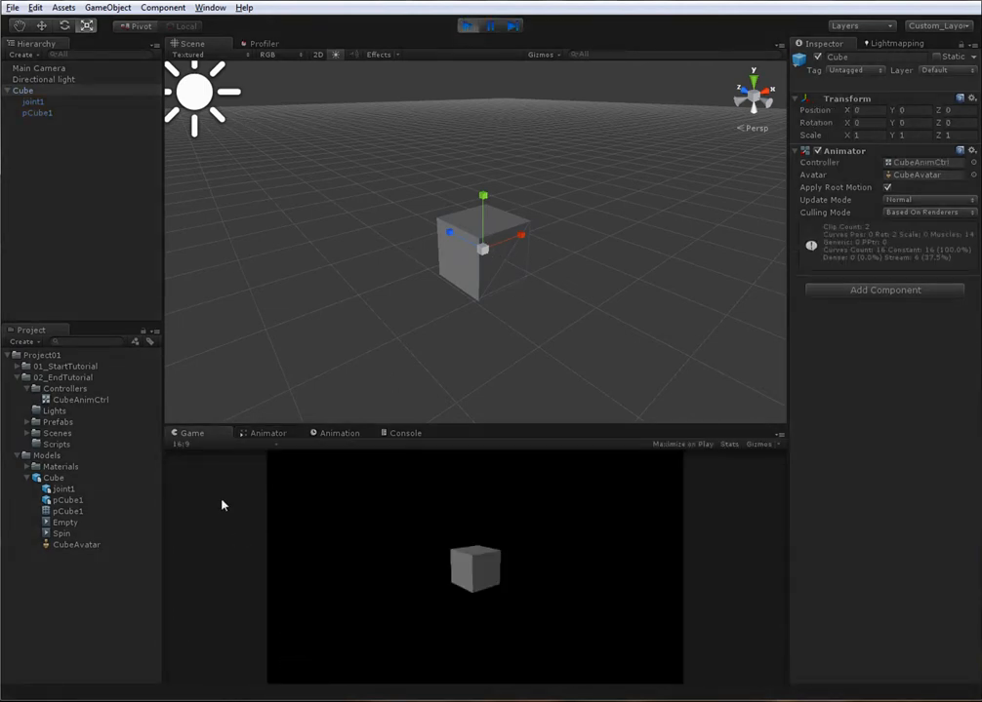
click(265, 432)
click(286, 665)
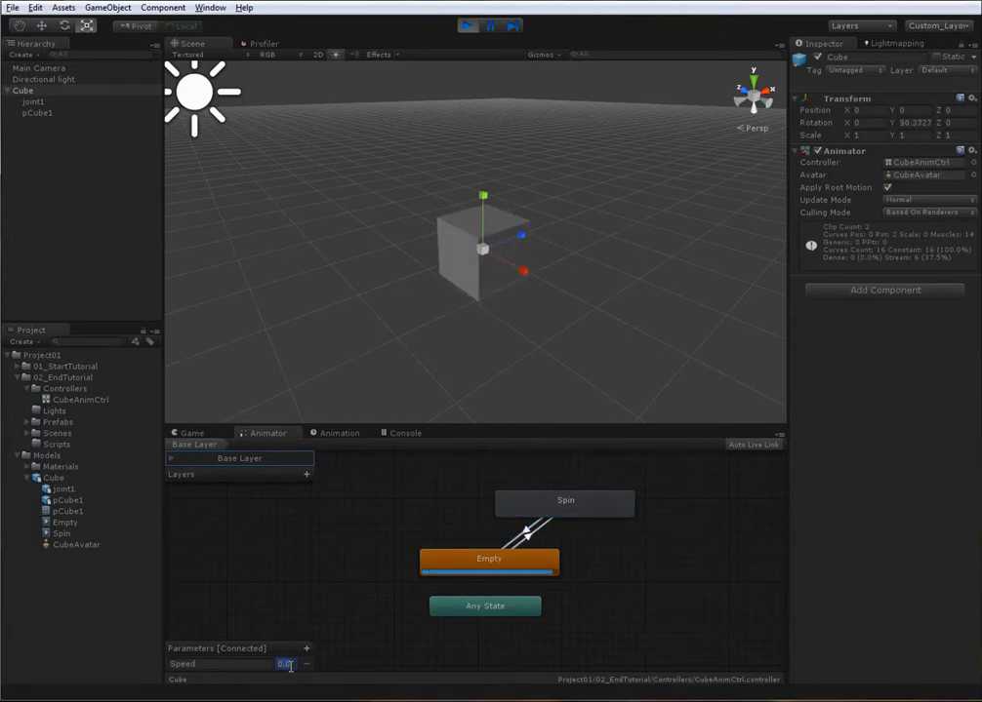
text(0)
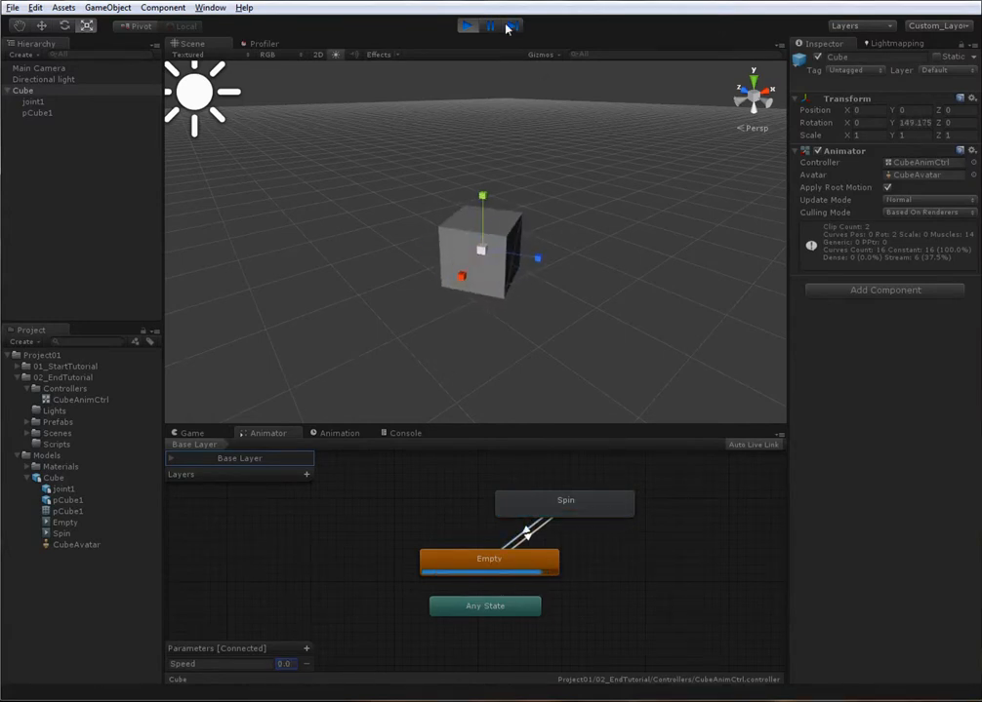
click(467, 28)
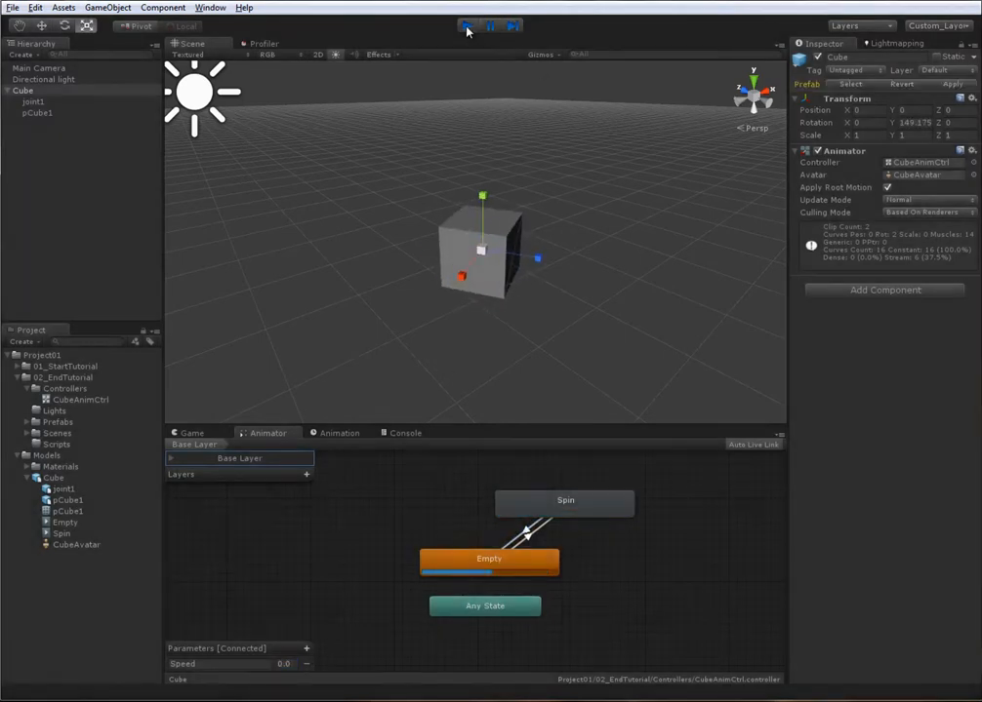
Step: Disable Apply Root Motion on the Cube's Animator and test the Spin state in play mode with Speed at 1
click(887, 188)
click(466, 27)
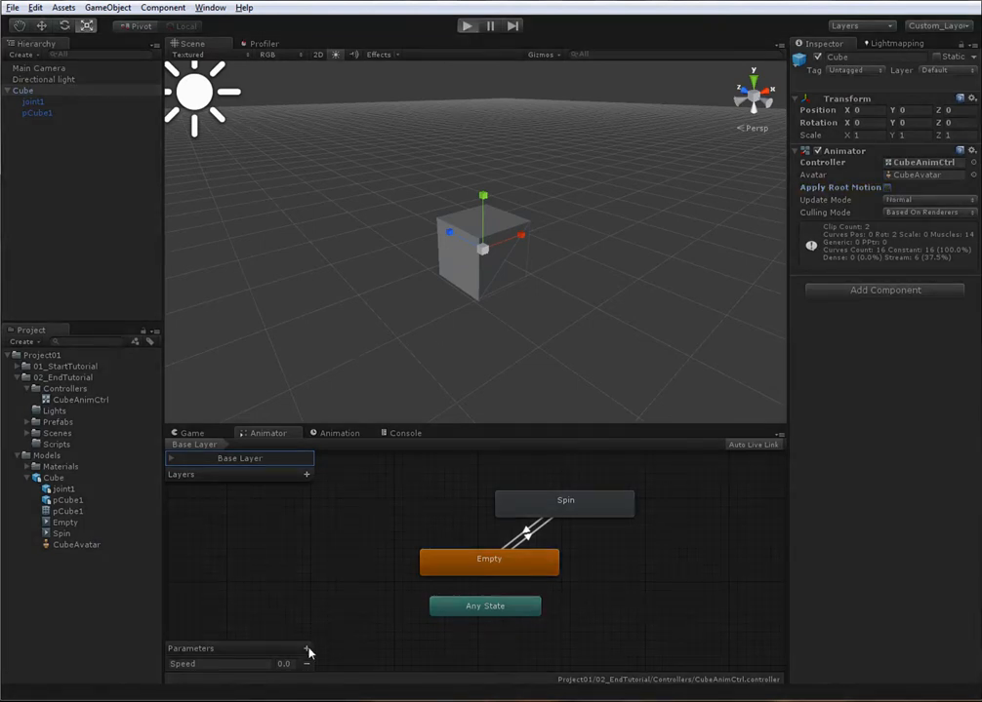
click(265, 434)
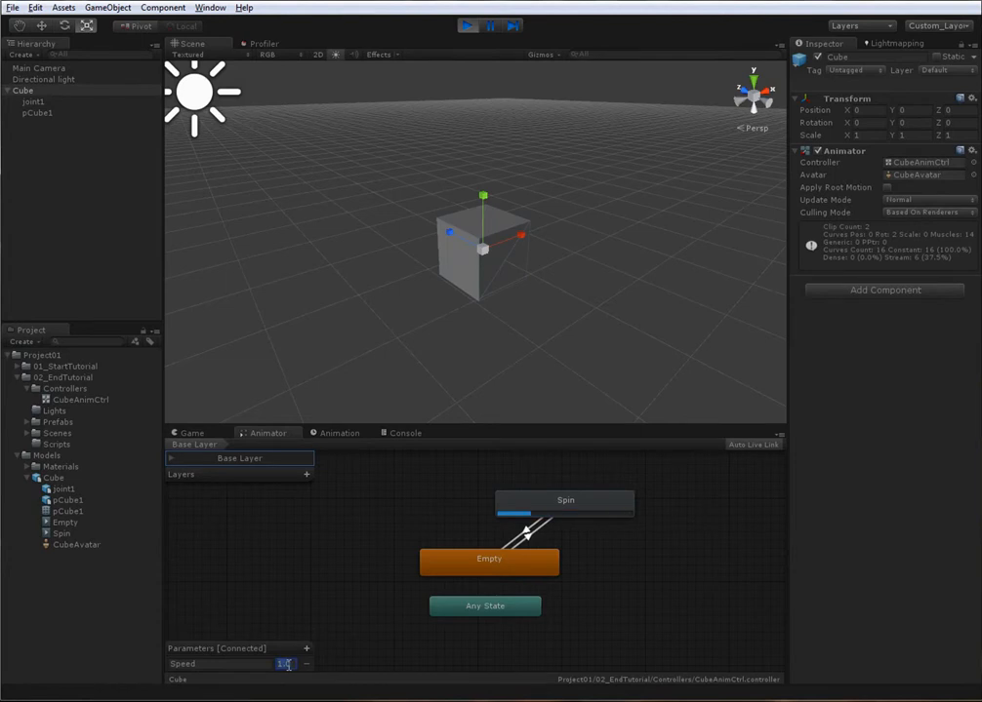
click(469, 26)
Step: Re-enable Apply Root Motion on the scene Cube's Animator and apply the changes to its prefab
click(60, 466)
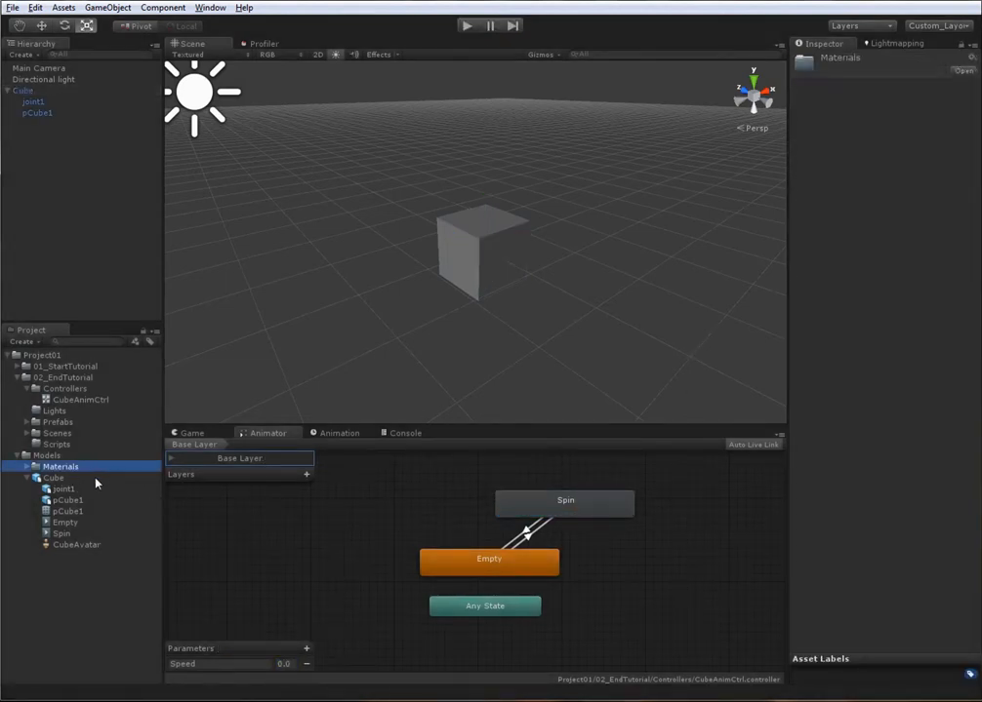
click(53, 478)
click(495, 274)
click(903, 175)
click(887, 188)
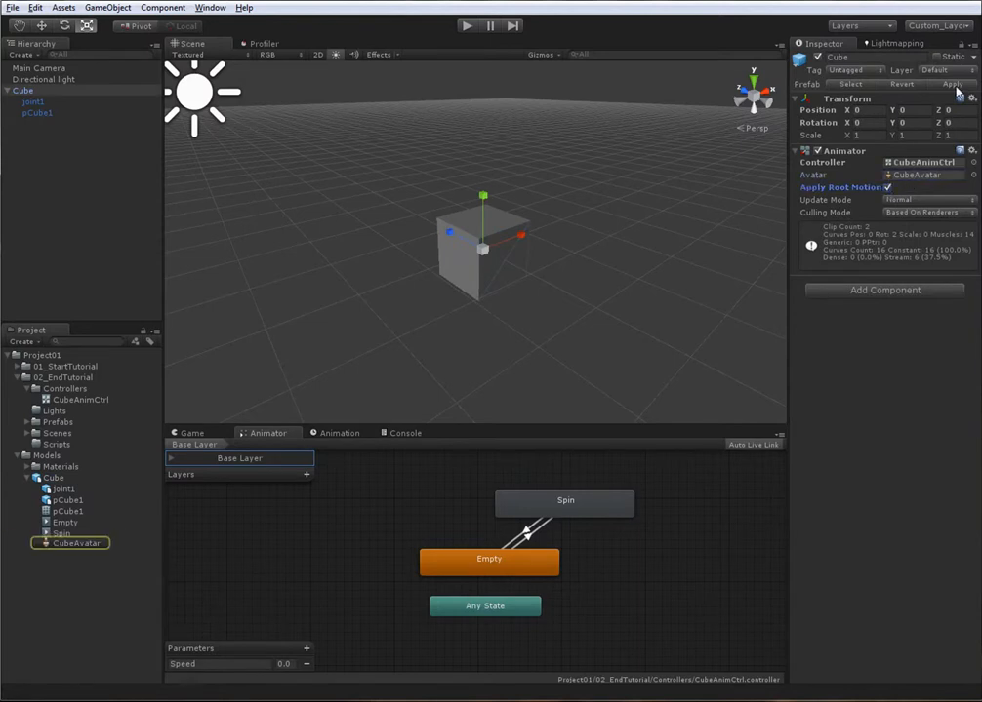
click(61, 467)
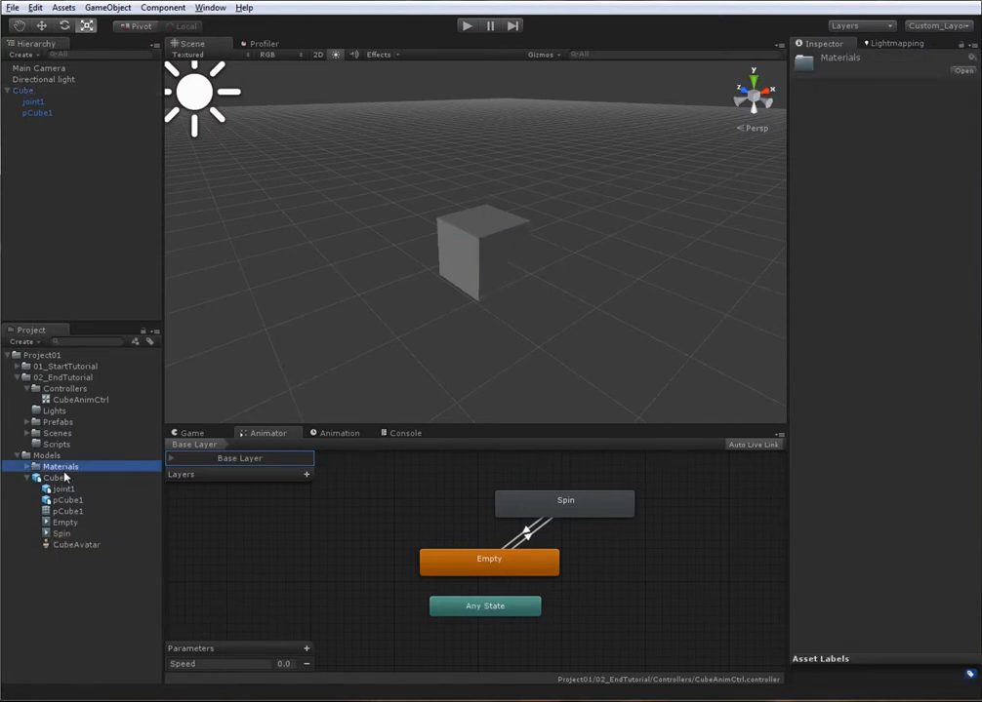
click(103, 478)
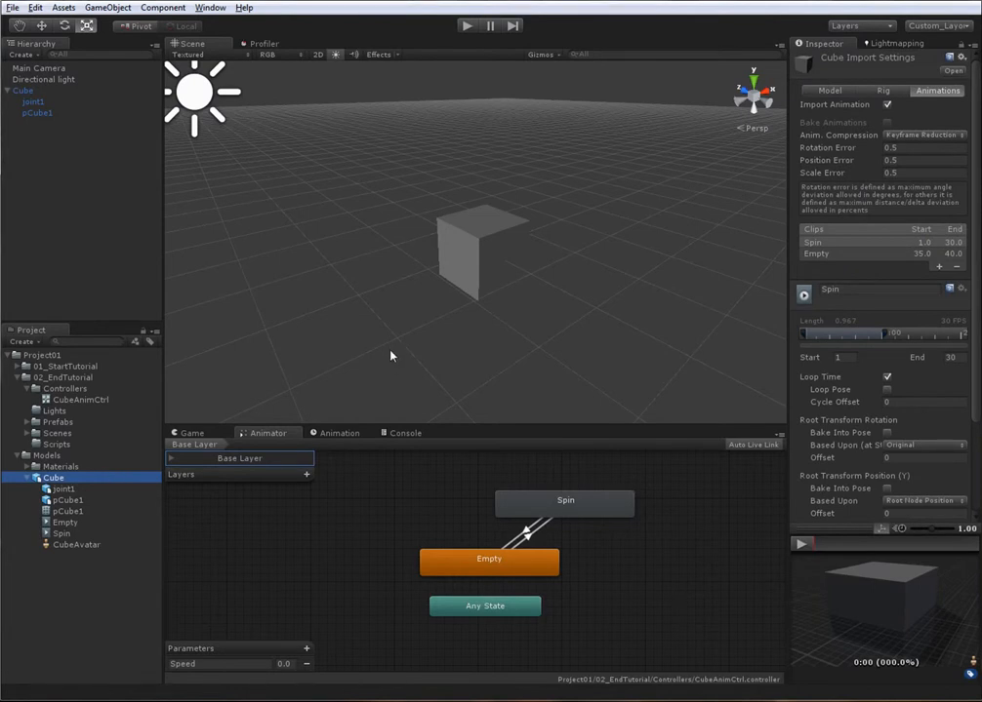
click(474, 256)
middle_drag(654, 300, 662, 304)
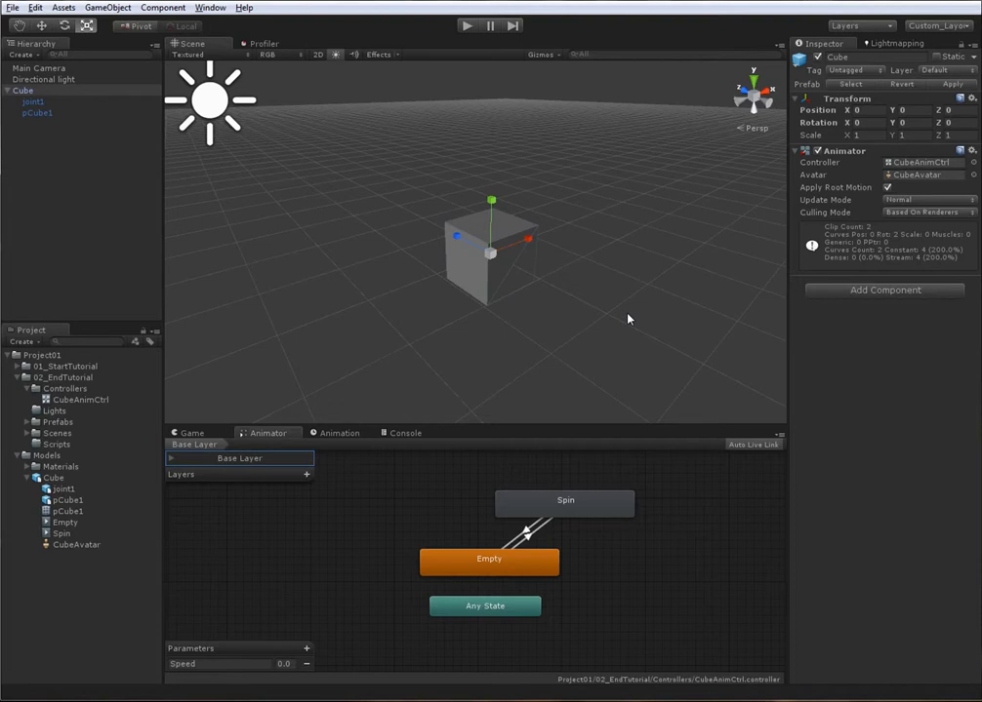
Step: Try joint1 as the root node in the Cube model's rig settings, and set the root node back to None
click(84, 479)
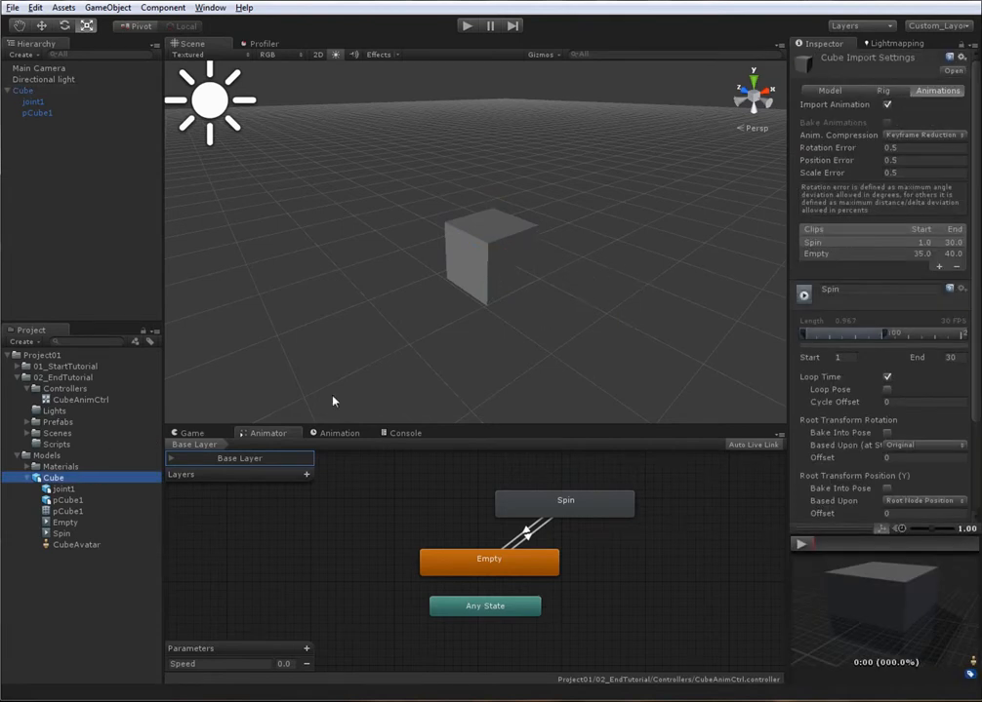
click(883, 89)
click(927, 134)
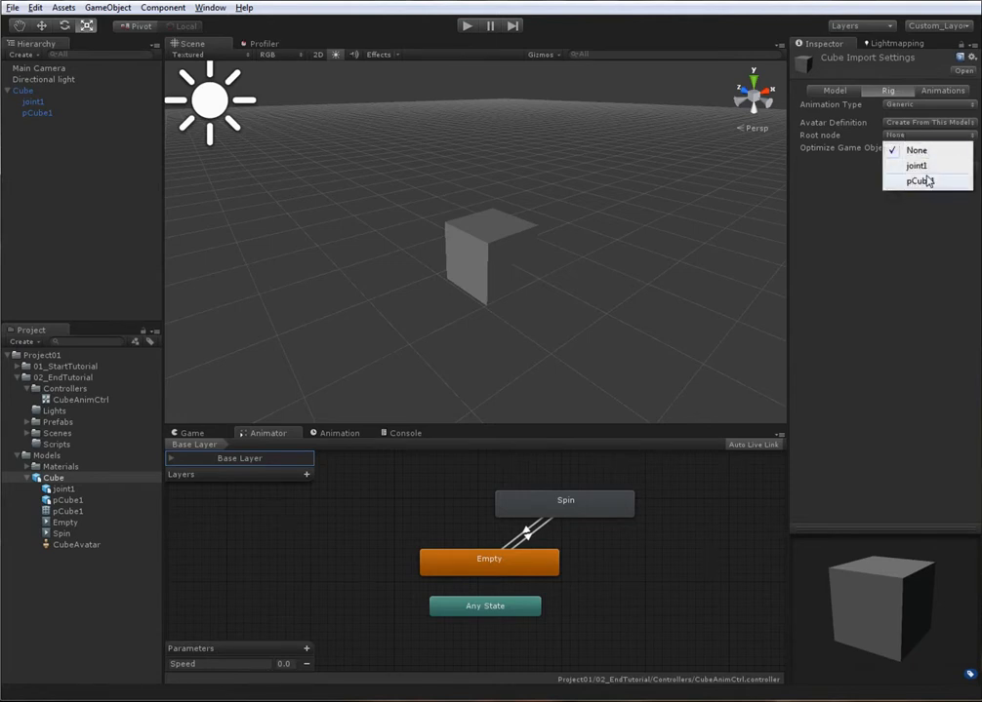
click(917, 166)
click(927, 134)
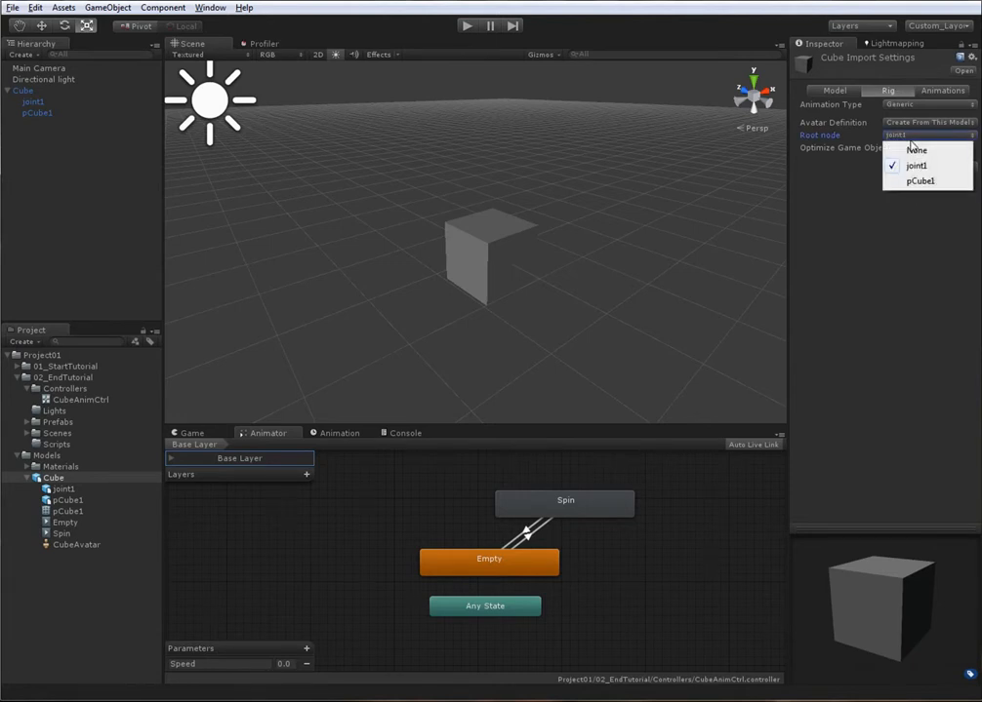
click(915, 151)
click(946, 167)
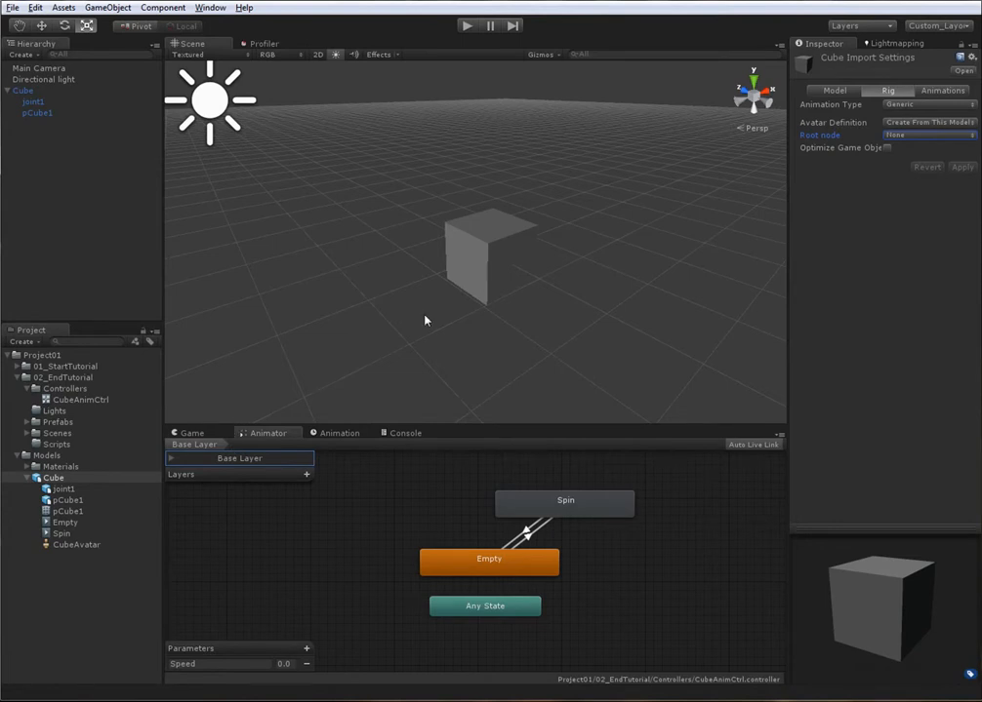
Step: Base the Spin clip's Root Transform Rotation on Root Node Rotation in the Cube model's animation import settings
click(500, 220)
click(54, 478)
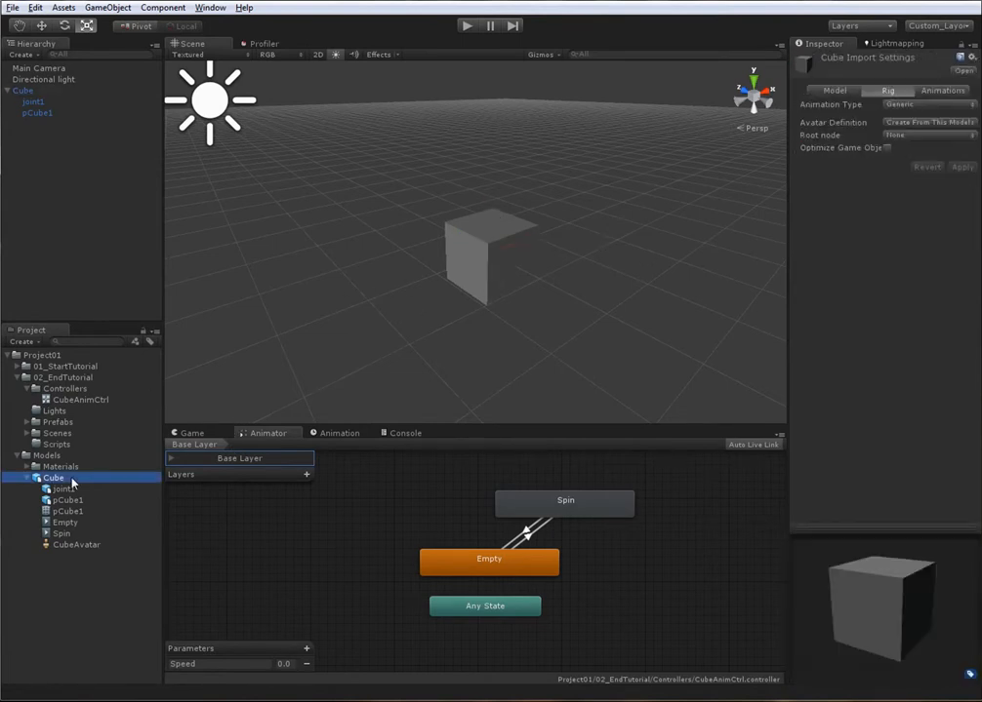
click(939, 91)
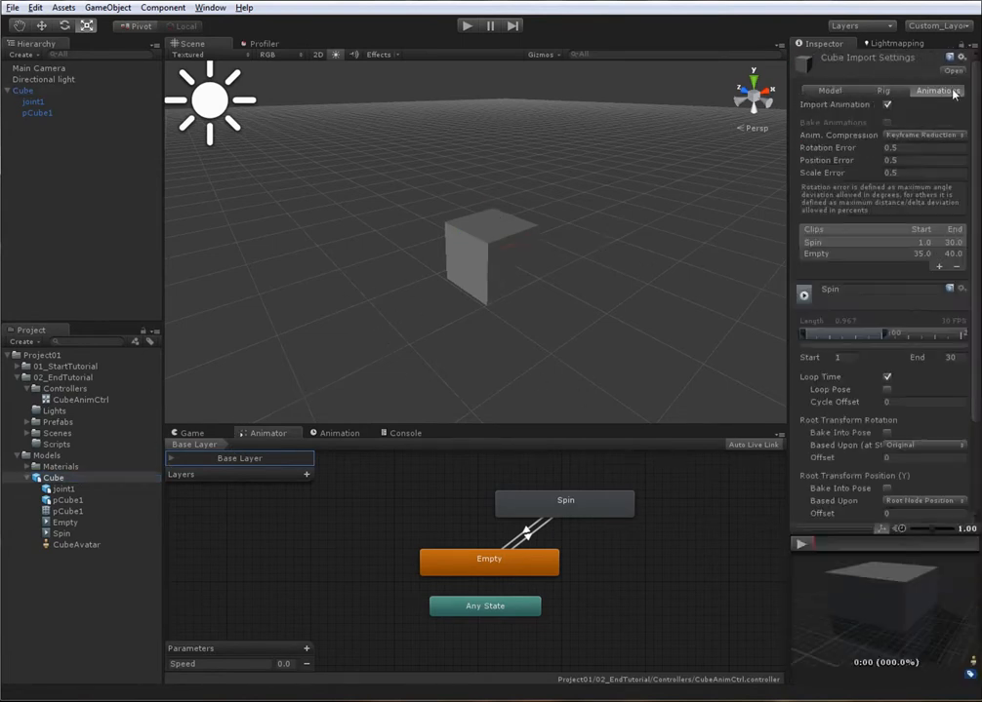
click(932, 444)
click(894, 478)
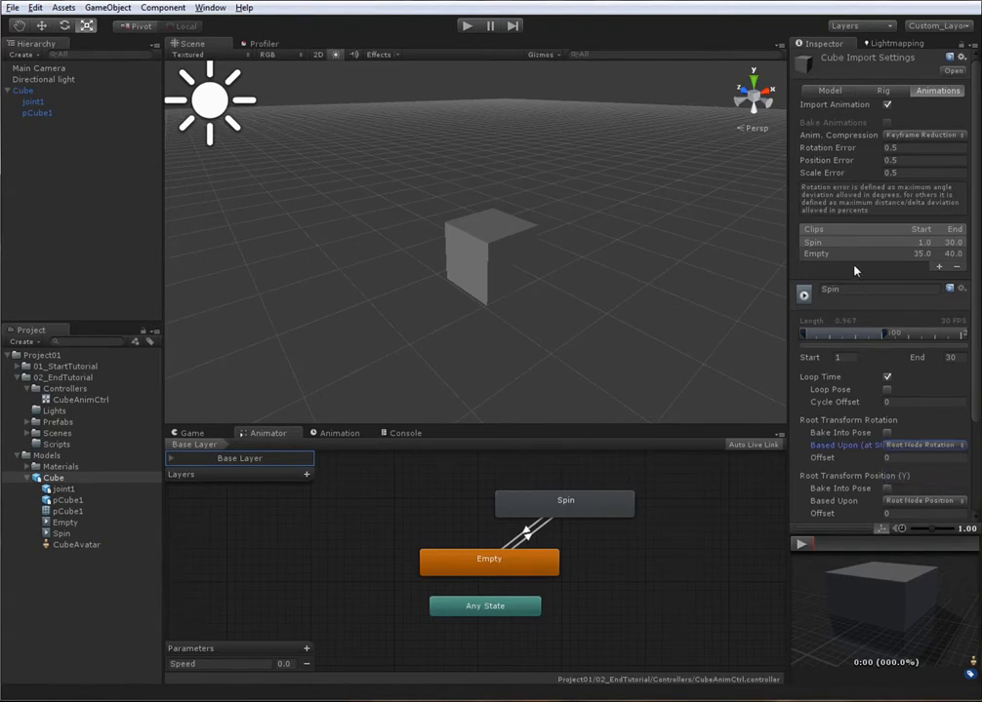
Step: Base the Empty clip's Root Transform Rotation on Root Node Rotation and apply the Cube import settings
click(816, 253)
click(921, 444)
click(897, 475)
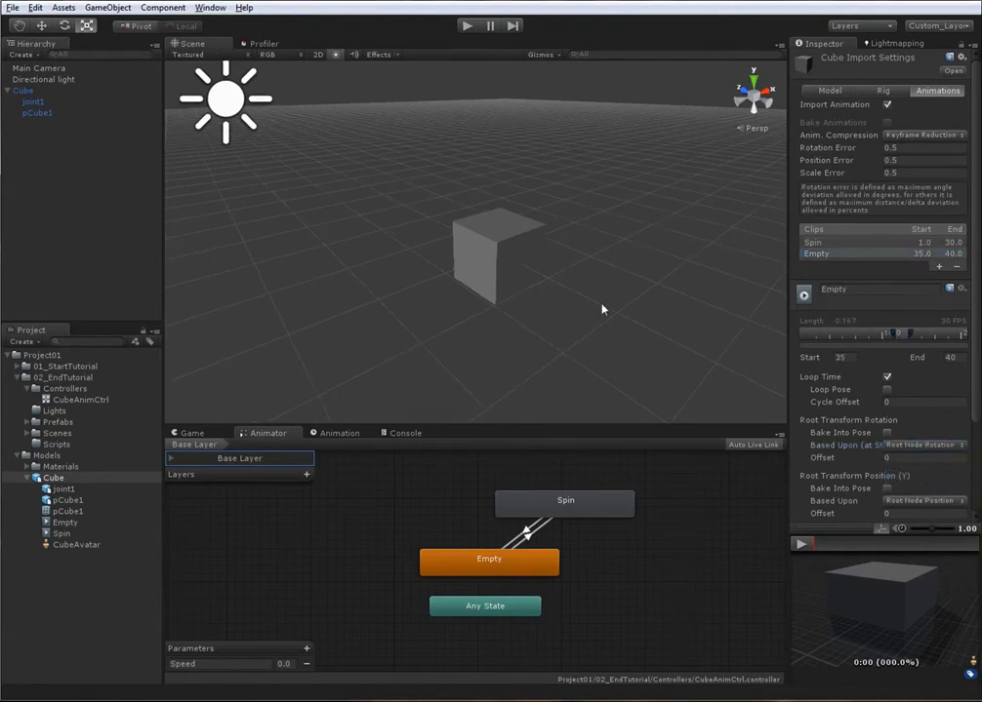
scroll(923, 482, down, 3)
click(951, 504)
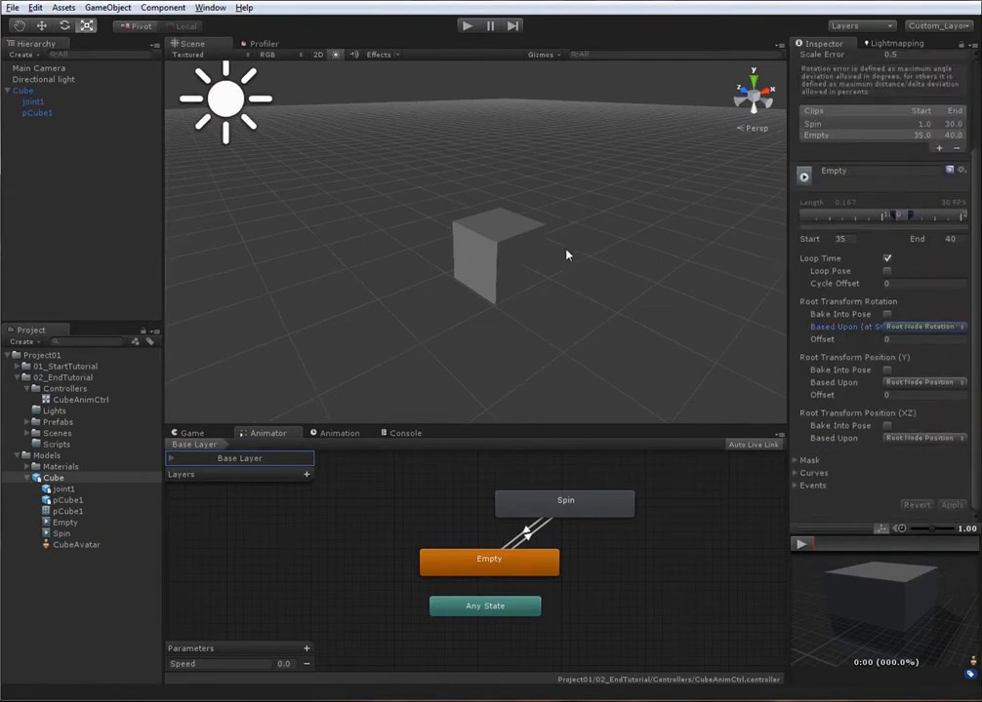
Step: Run the scene with the Cube selected, switch the Speed parameter between 1 and 0 to test both states, and stop play mode
click(521, 249)
click(467, 25)
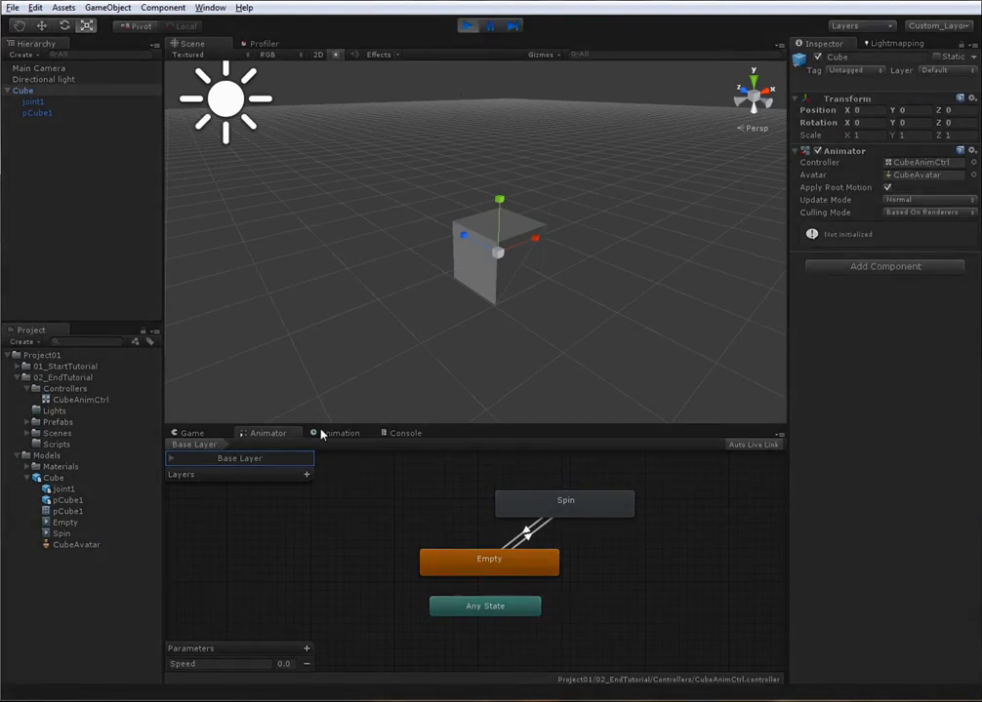
click(277, 431)
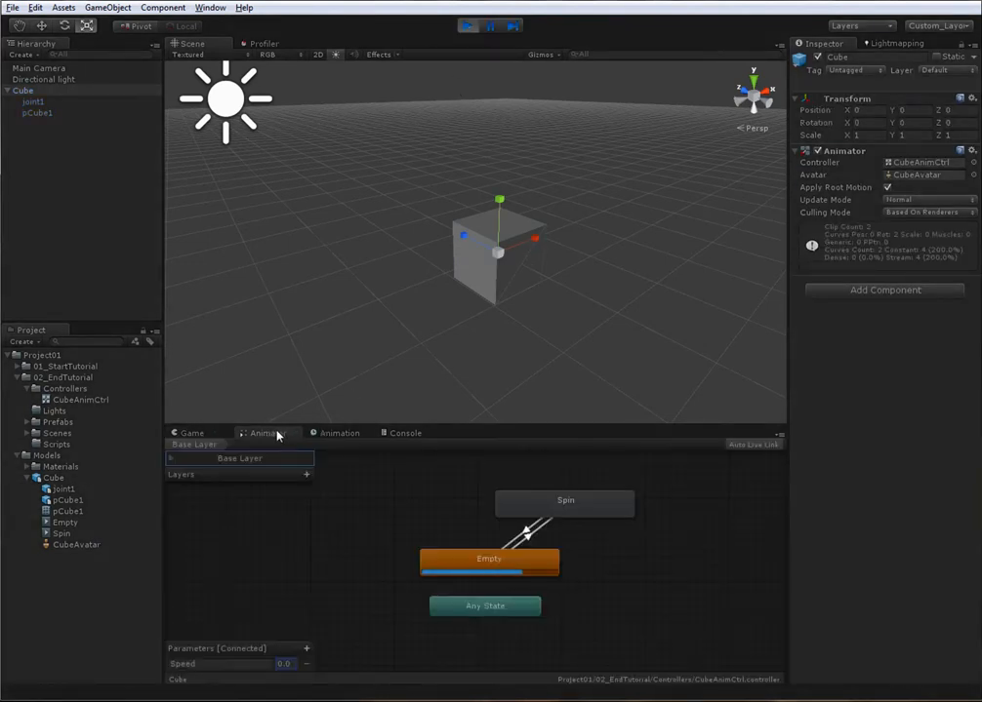
click(288, 663)
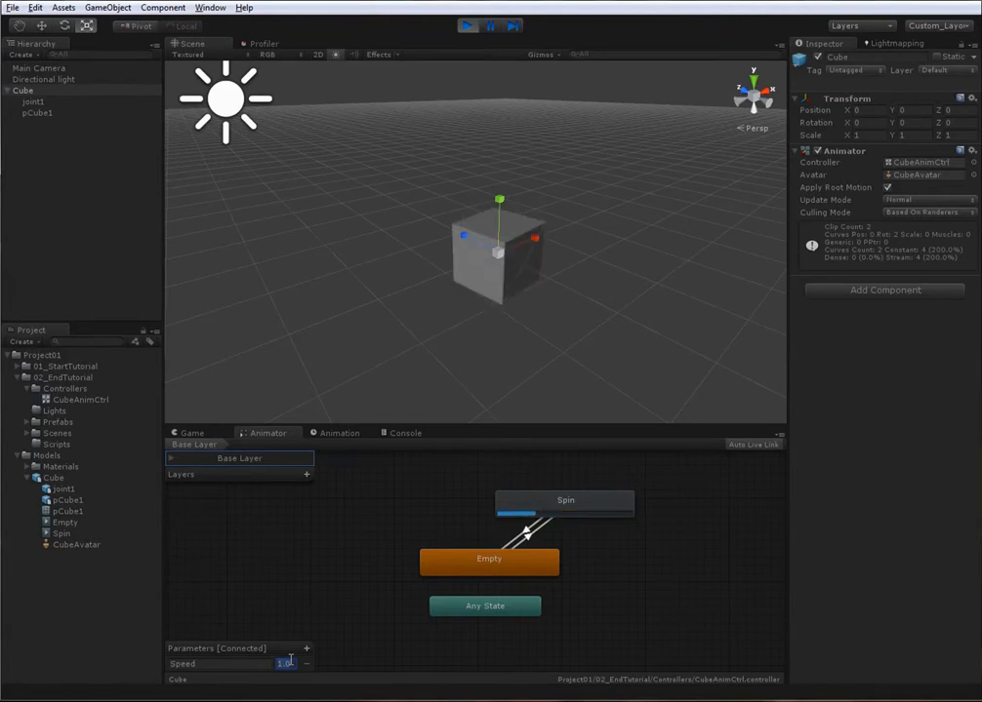
text(0)
text(1)
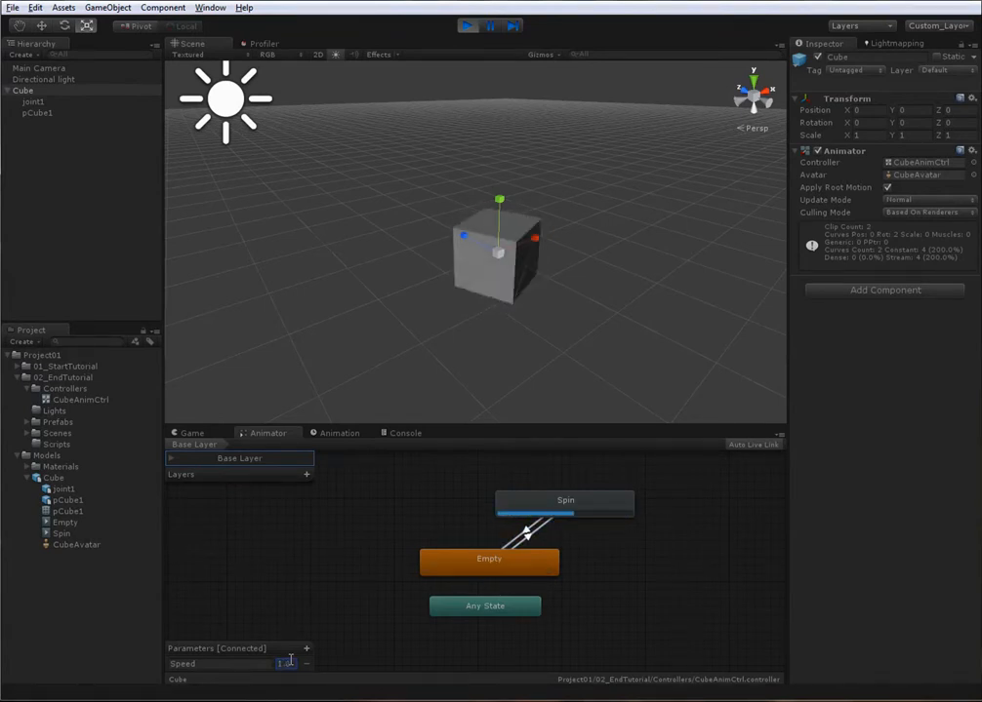
text(0)
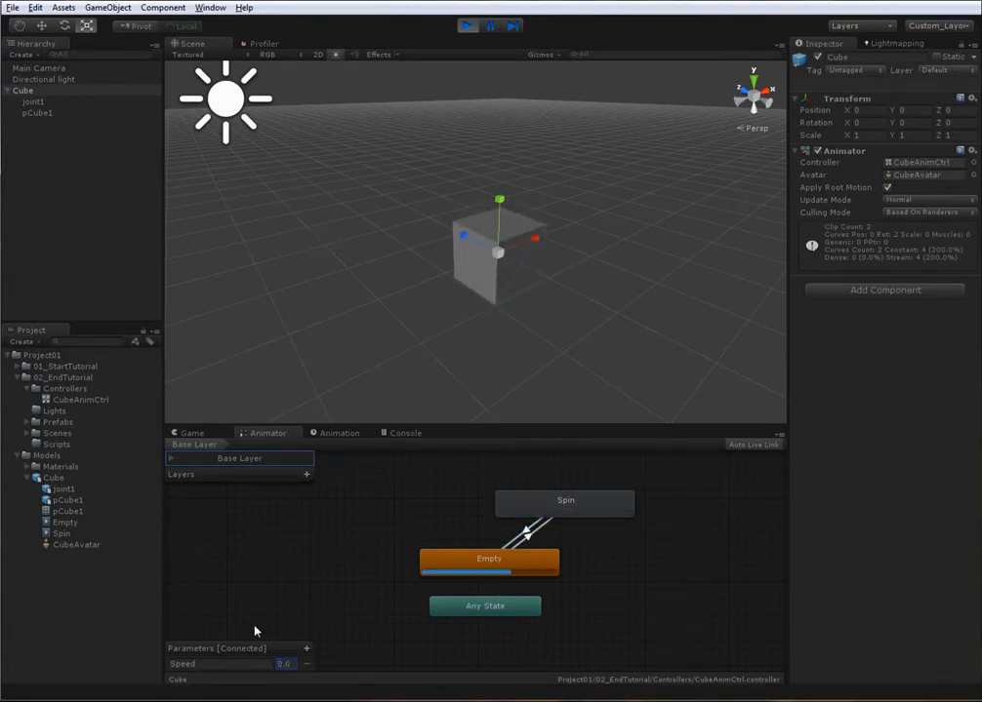
click(468, 26)
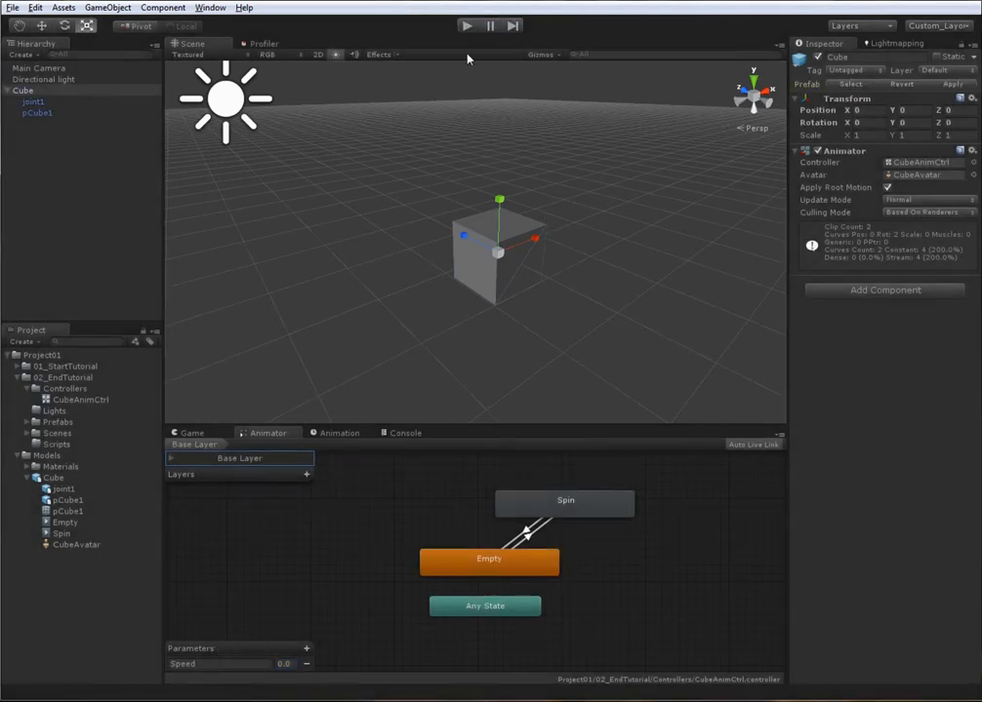
Step: Set the Cube model's rig root node to joint1 and apply the import settings
click(102, 475)
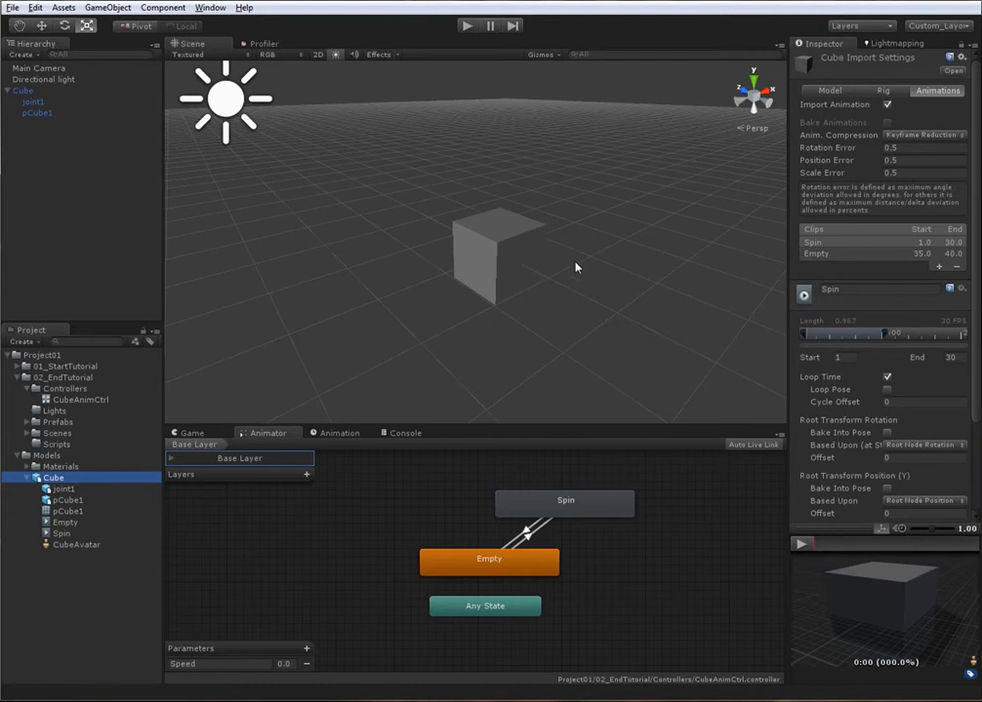
click(888, 90)
click(927, 135)
click(914, 161)
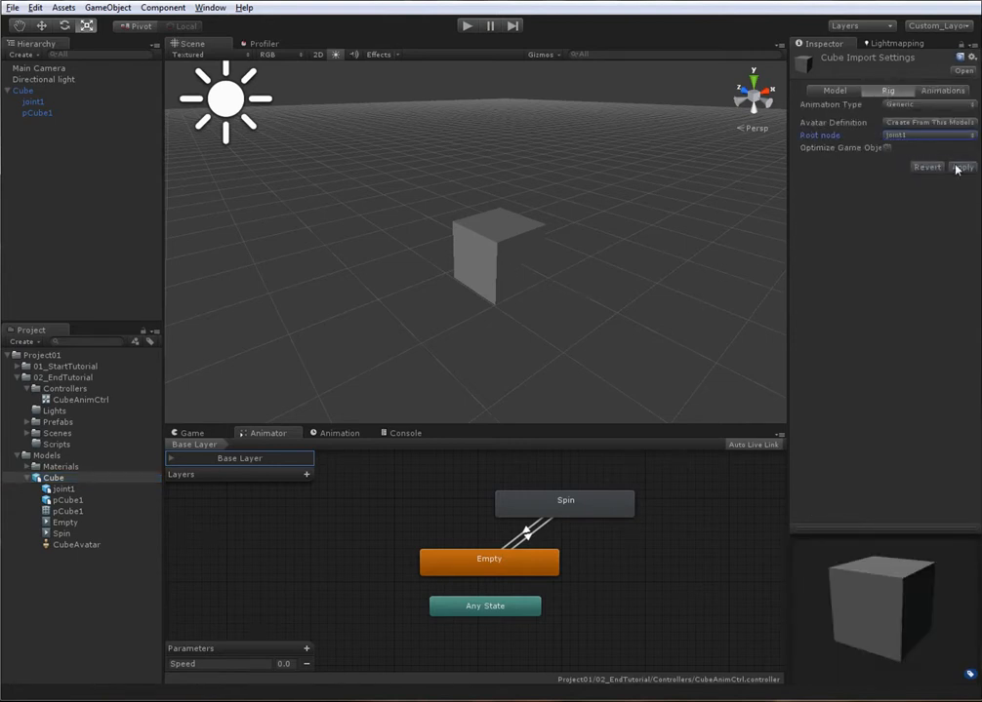
click(959, 167)
Step: Run the scene with the Cube selected, raise the Speed parameter and return it to 0 to test the spin, and stop play mode
click(519, 263)
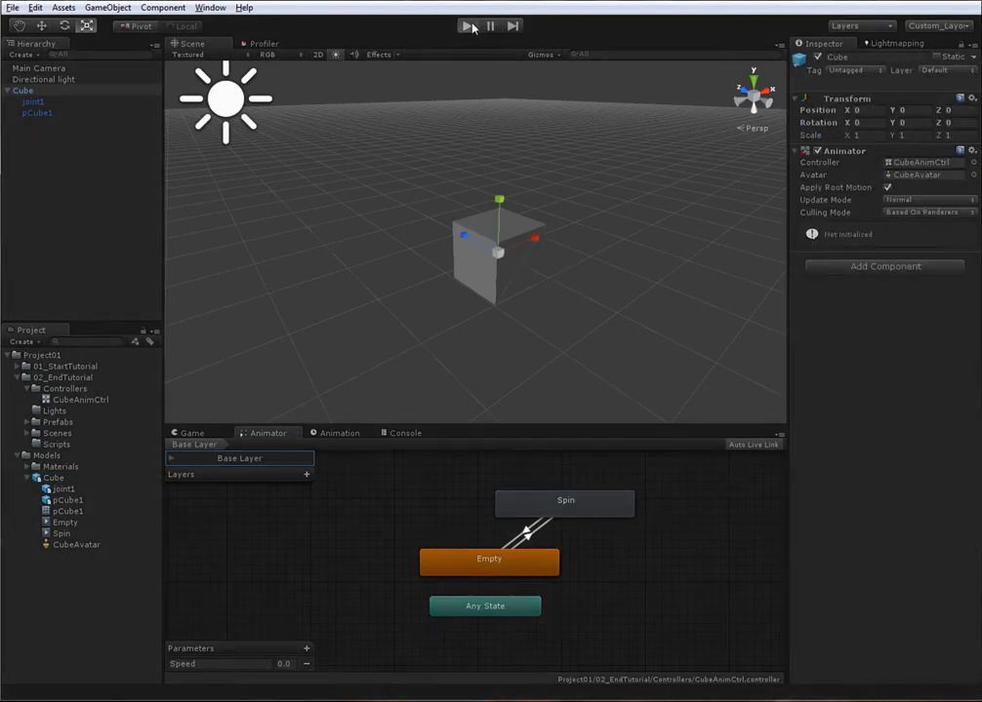
key(ctrl+p)
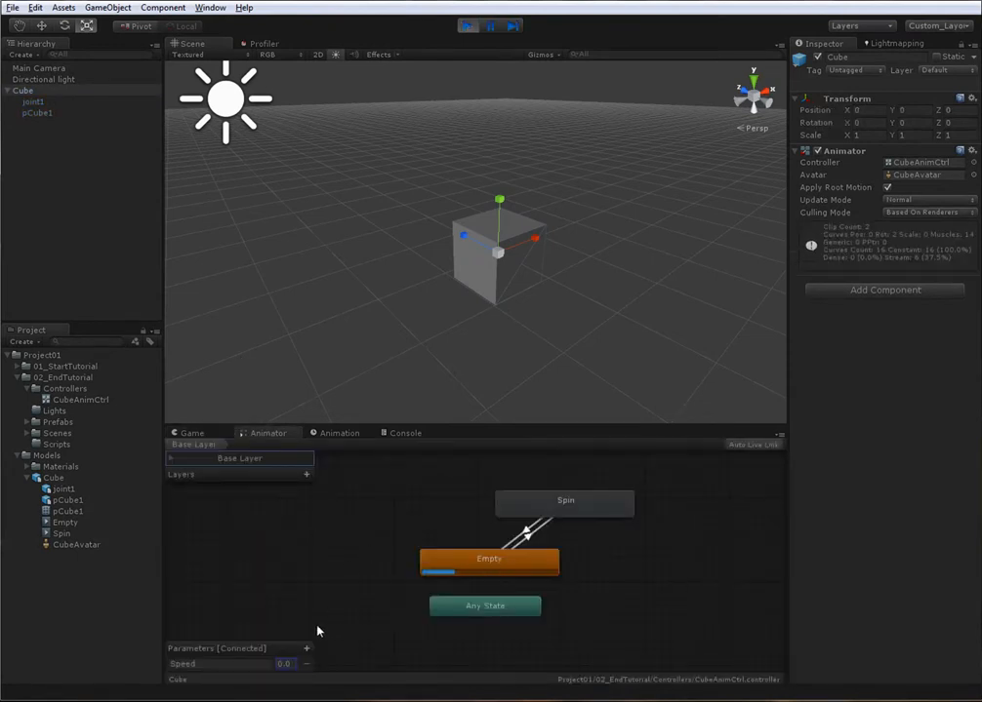
click(291, 665)
text(1)
text(.6)
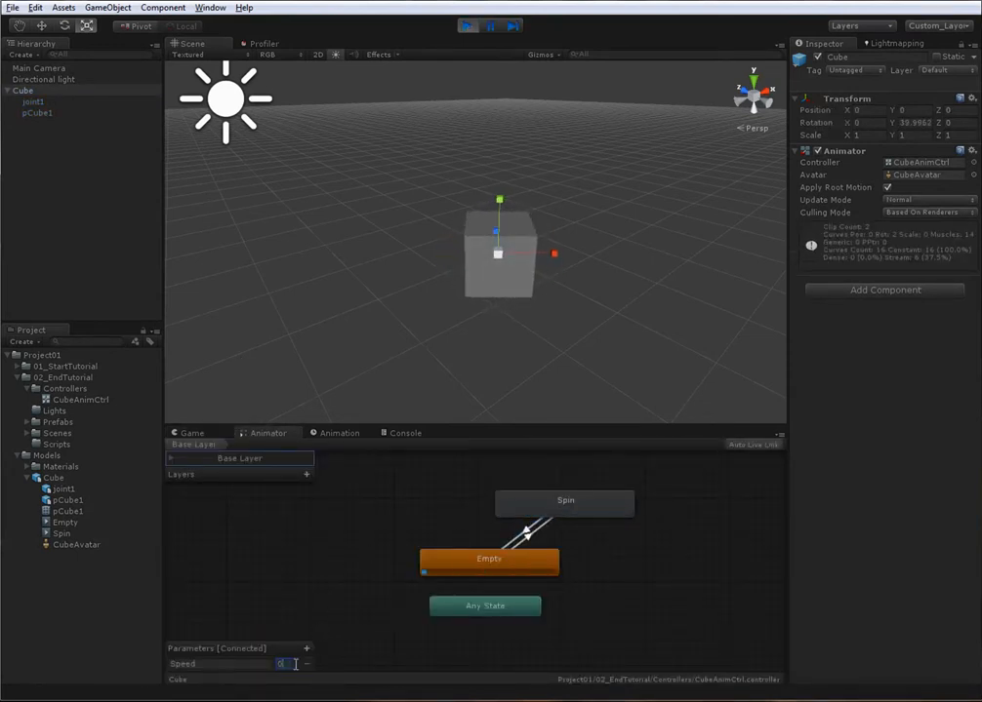
text(0)
key(Return)
click(467, 27)
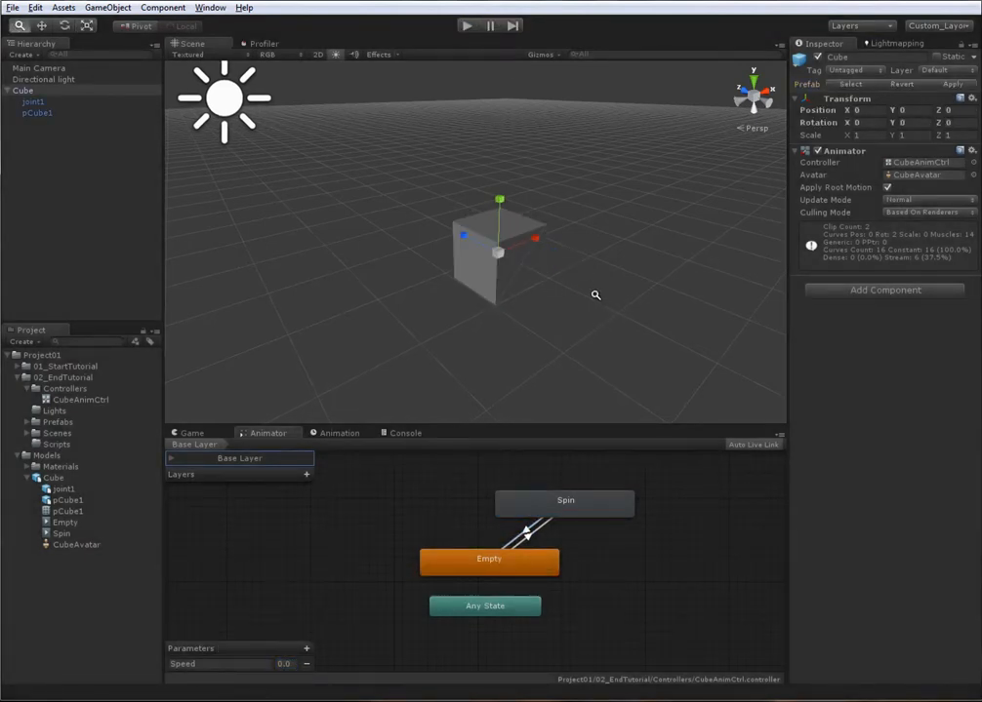
Step: Create a new blend tree in the Spin state of the Cube's animator controller
click(574, 503)
right_click(573, 504)
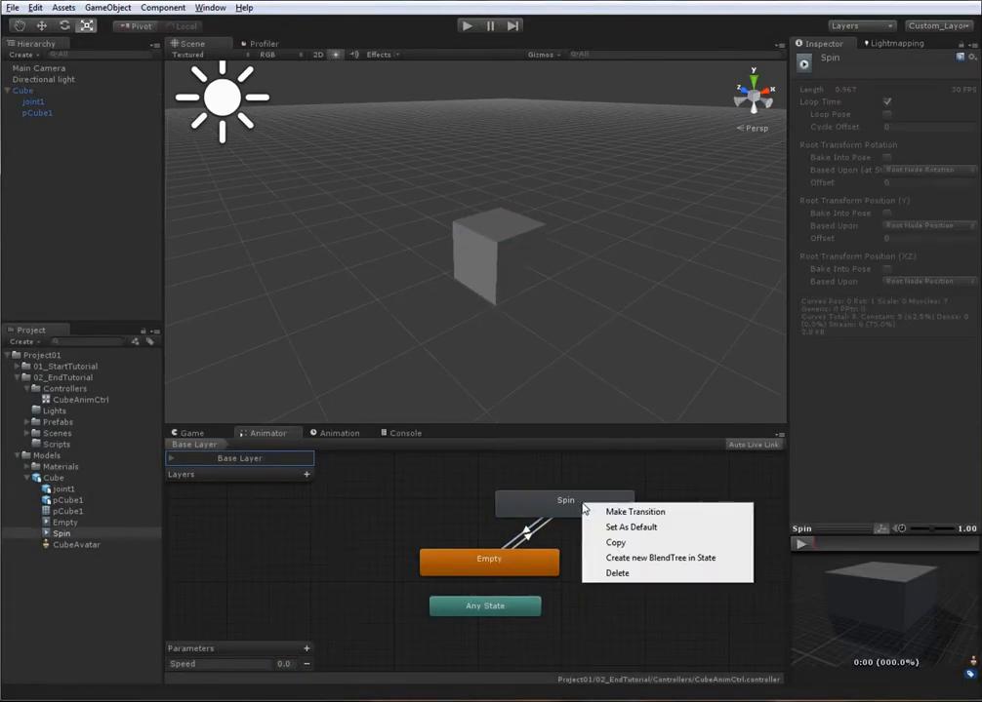
click(558, 501)
right_click(558, 502)
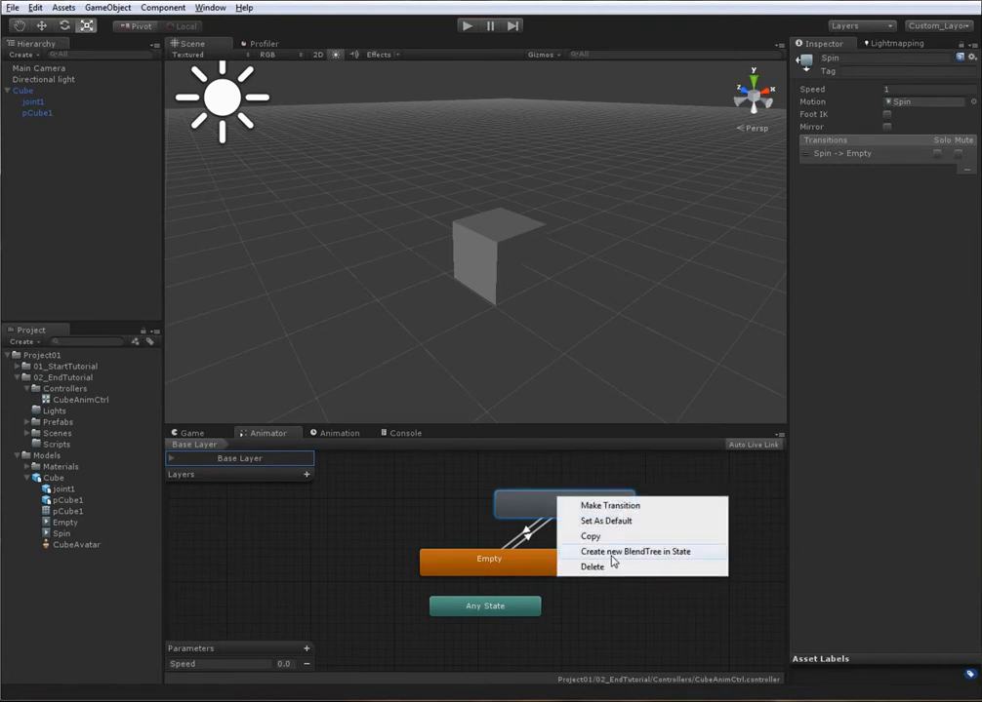
click(581, 552)
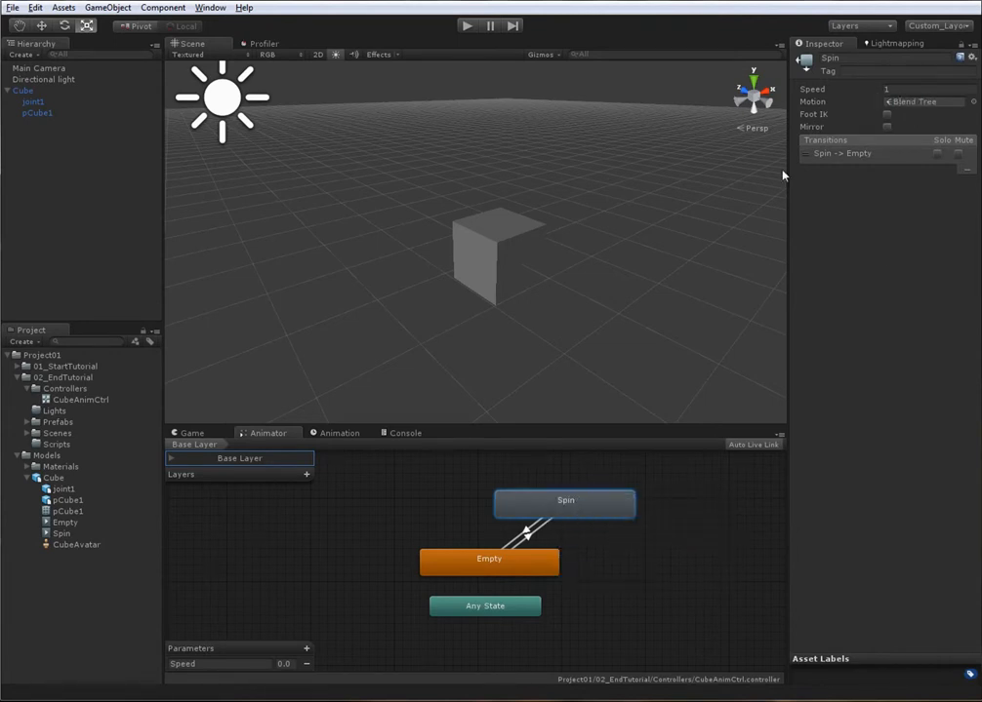
Step: Rename the Spin state that holds the blend tree as CubeSpin_Pos
click(612, 469)
double_click(591, 500)
click(570, 502)
double_click(568, 505)
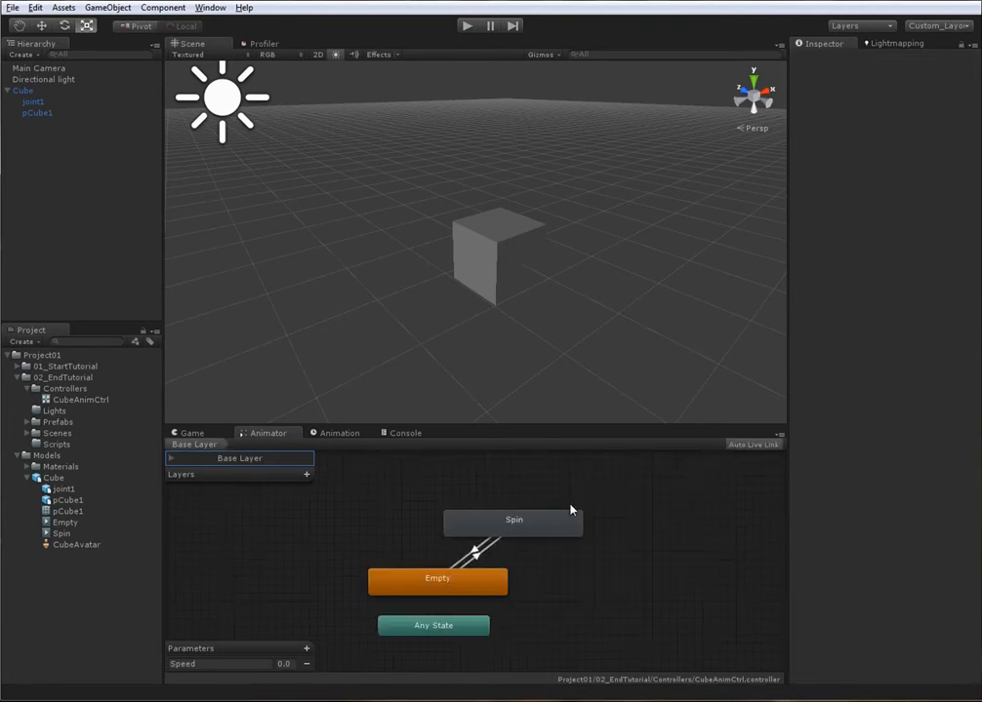
click(572, 509)
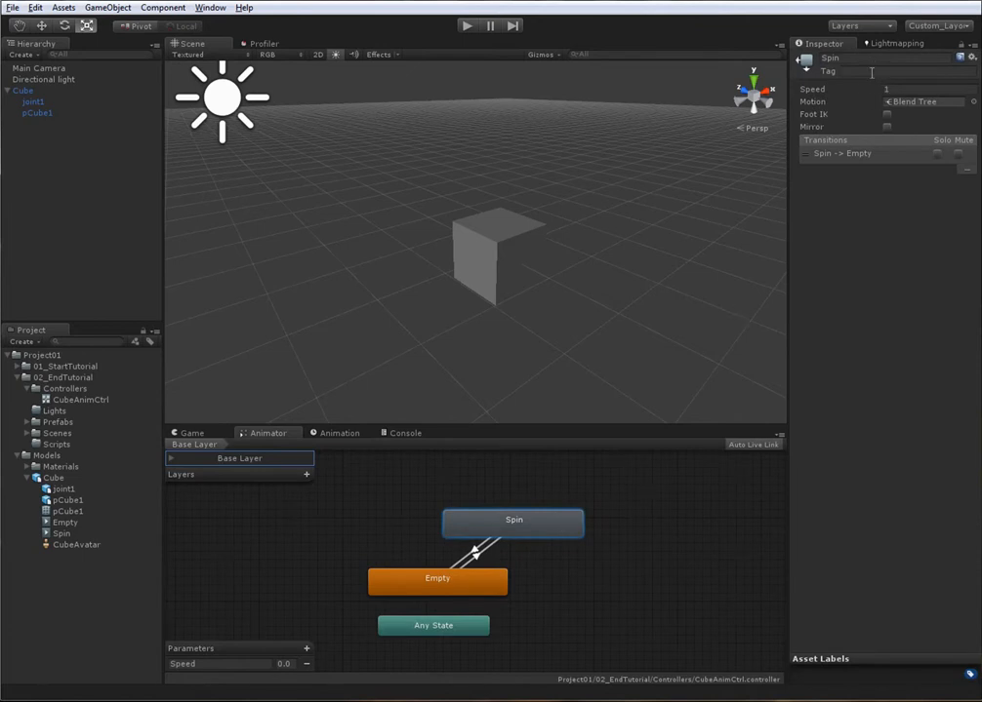
click(868, 59)
text(Cube)
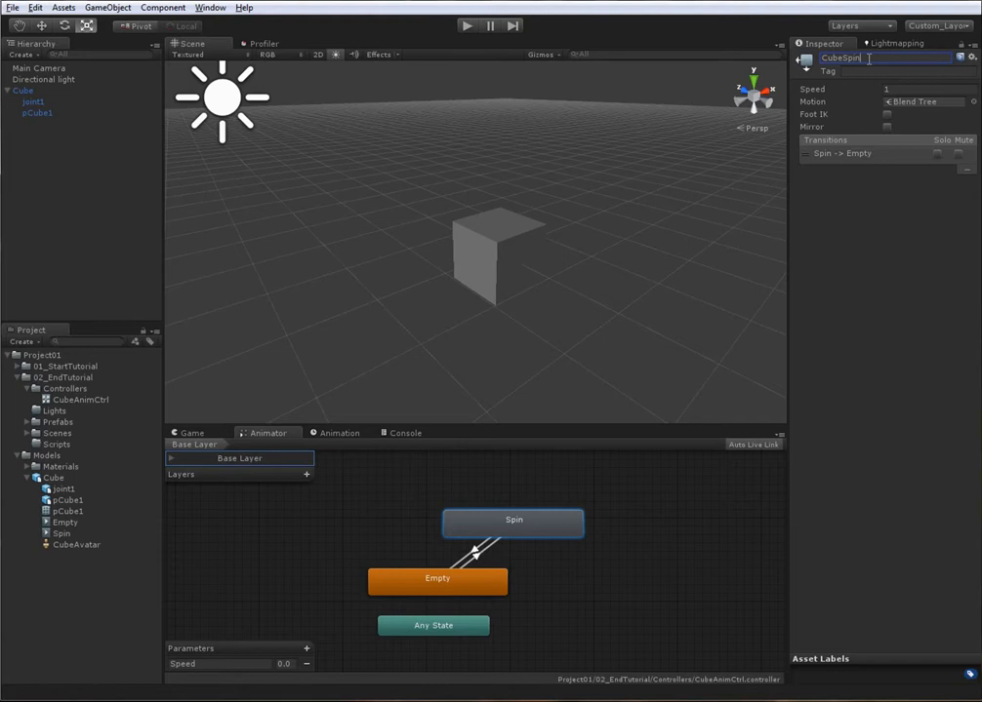
text(Spin_Pos)
key(Return)
Step: Open the blend tree inside the CubeSpin_Pos state and add three motion fields to it
double_click(539, 526)
click(950, 132)
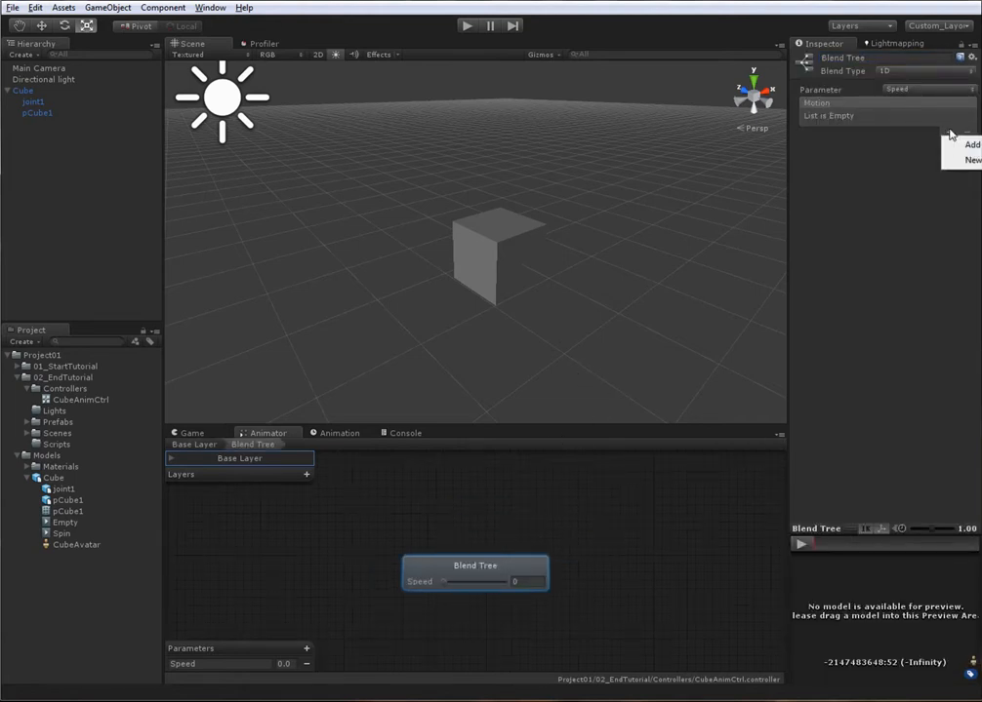
click(952, 143)
click(950, 132)
click(956, 146)
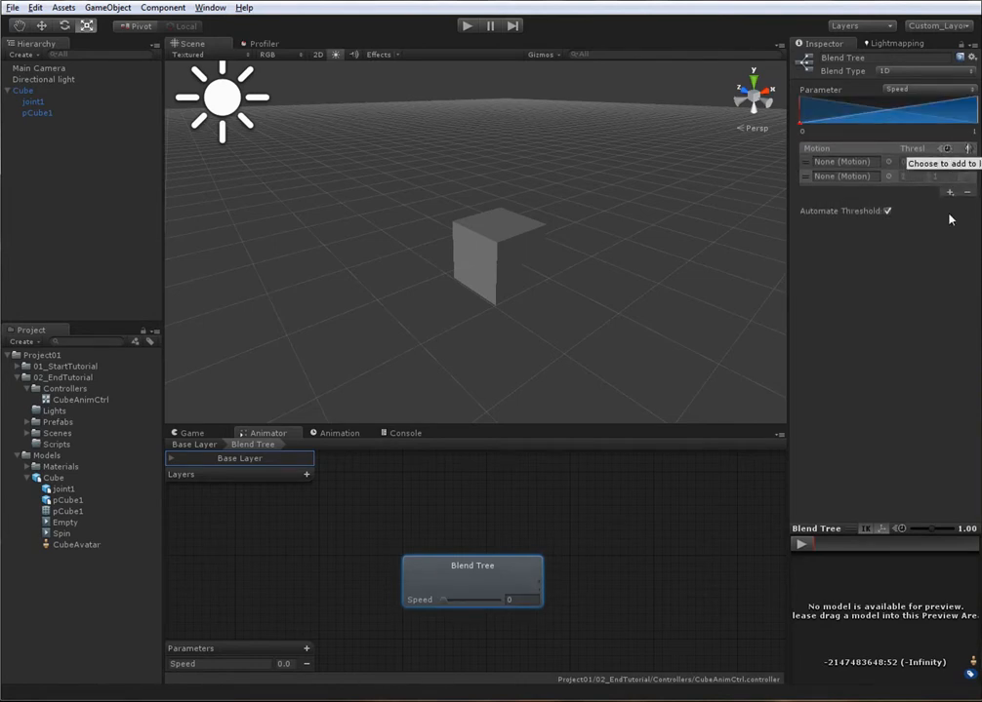
click(949, 193)
click(956, 206)
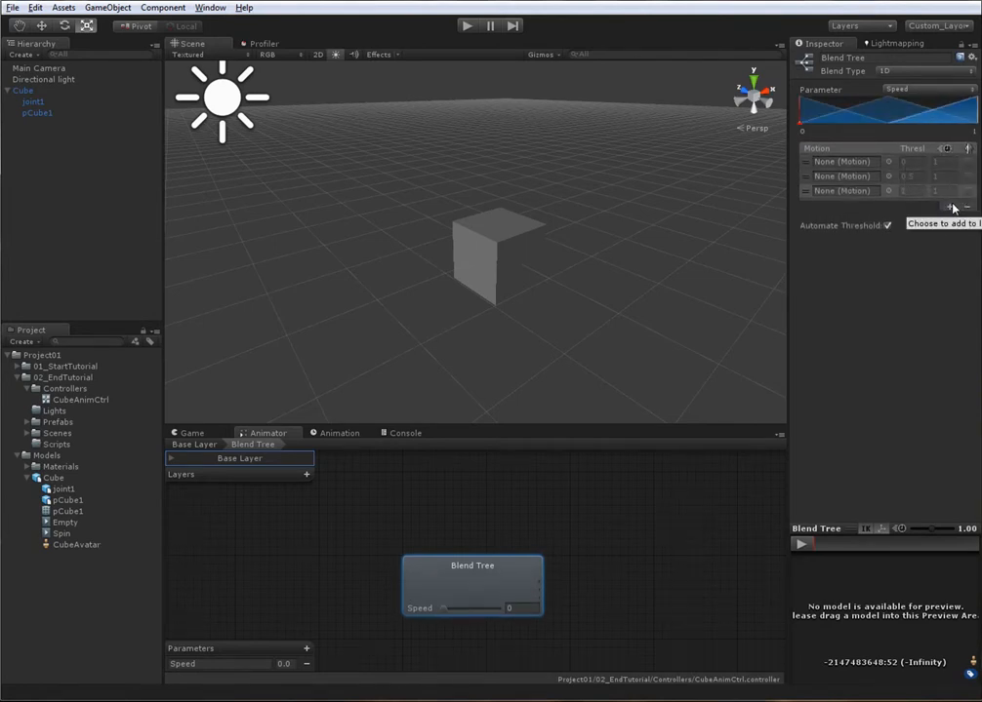
Step: Disable automatic thresholds in the blend tree and assign the Spin clip to all three motions
click(887, 226)
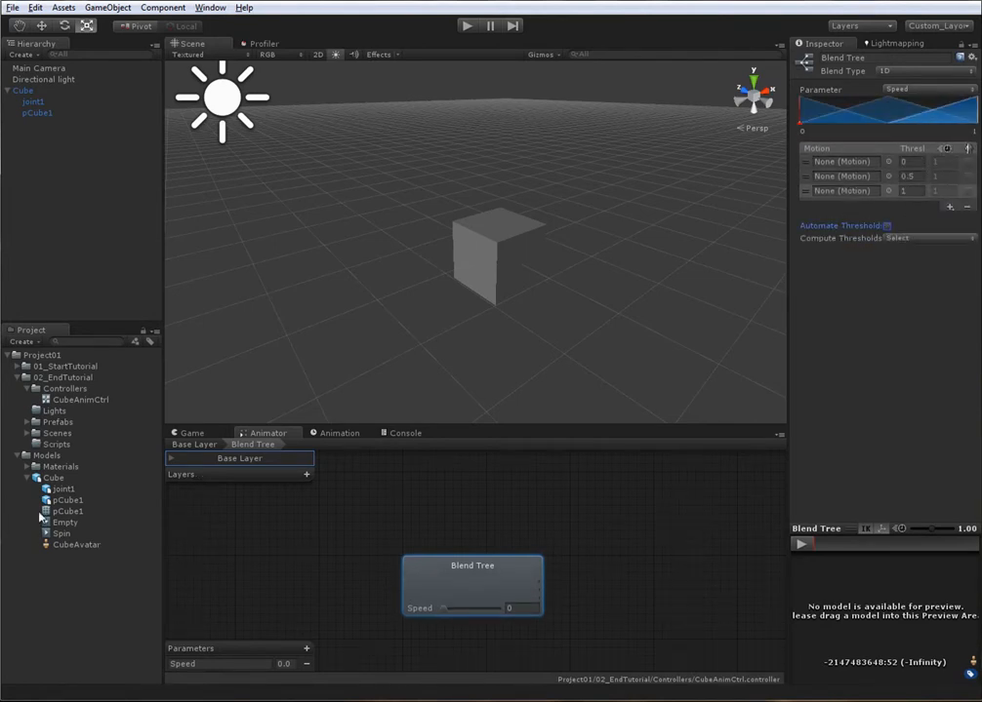
drag(62, 533, 848, 160)
drag(68, 539, 848, 177)
drag(65, 536, 847, 191)
Step: Set the first Spin motion's threshold to 0.1 and its playback speed to 0.1
click(920, 163)
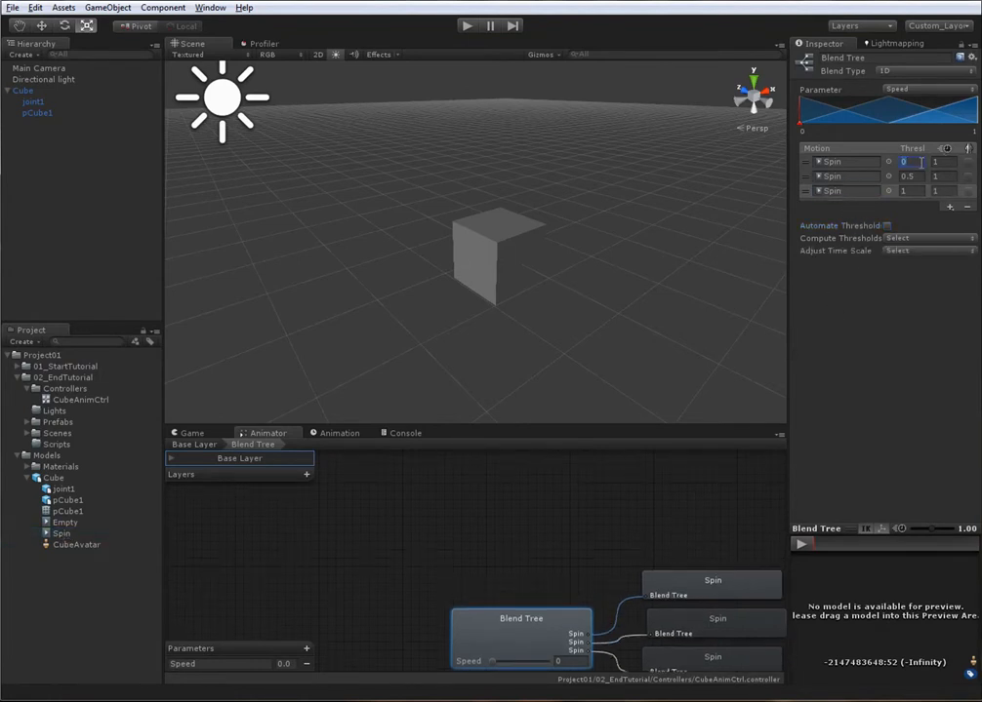
text(.1)
key(Tab)
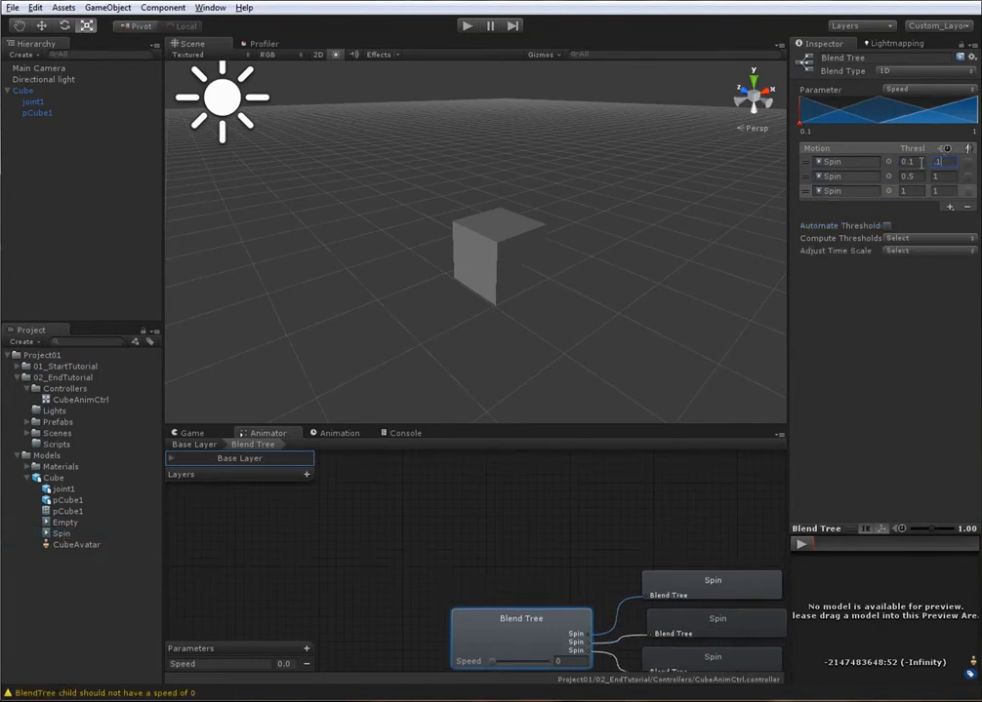
click(918, 163)
click(949, 163)
Step: Set the second Spin motion to threshold 1 and speed 2.5, and the third to threshold 5 and speed 7.5
click(917, 175)
text(1)
key(Tab)
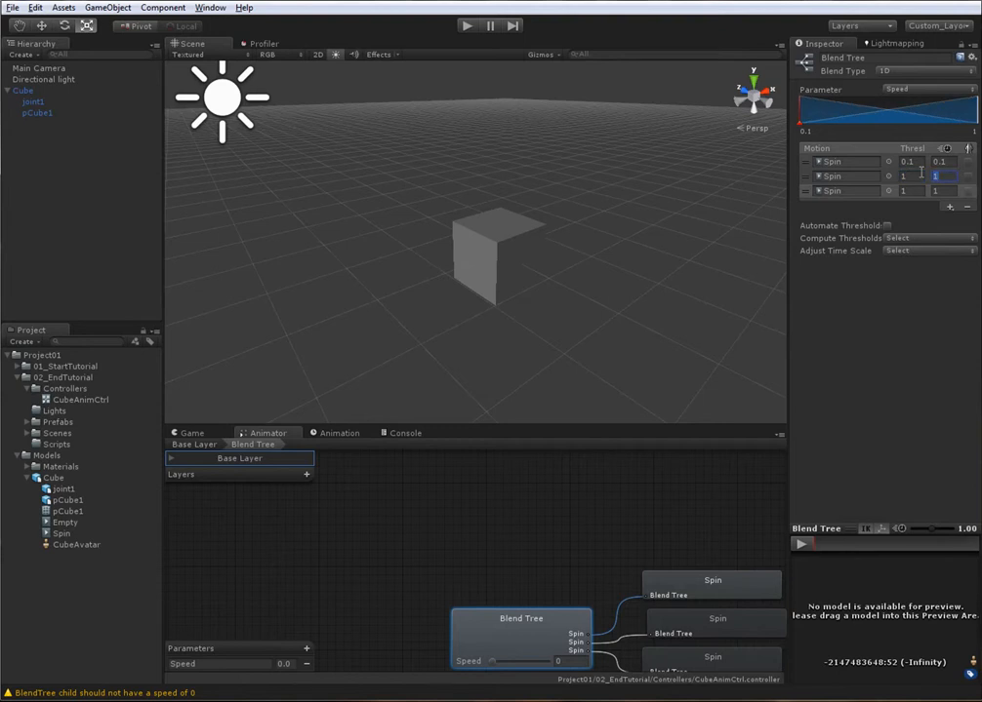
key(Tab)
text(5)
key(Tab)
text(7)
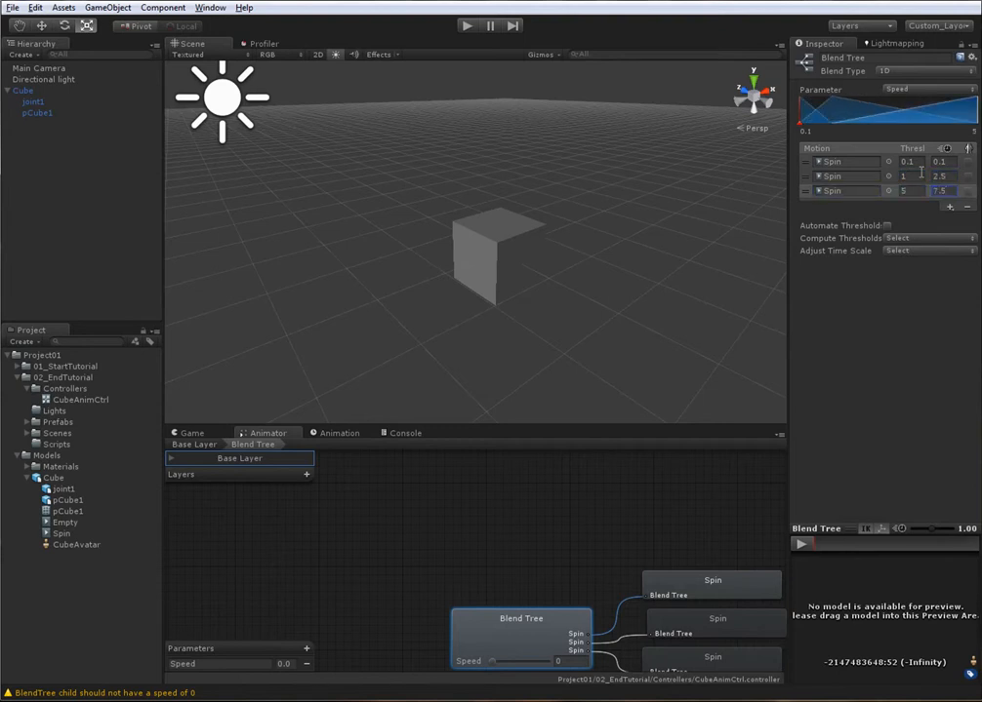
mouse_move(629, 240)
alt+right_down()
mouse_move(611, 244)
mouse_move(630, 255)
alt+right_up()
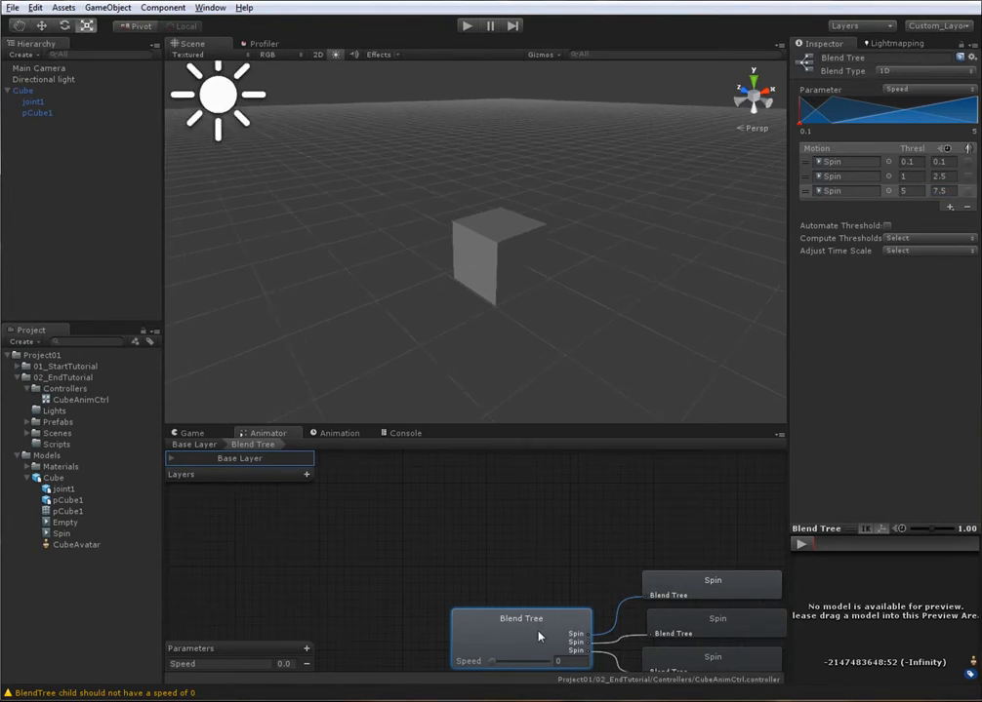
Step: Use the Cube prefab as the blend tree's preview model and play the preview while varying Speed to about 0.78
middle_drag(557, 635, 496, 583)
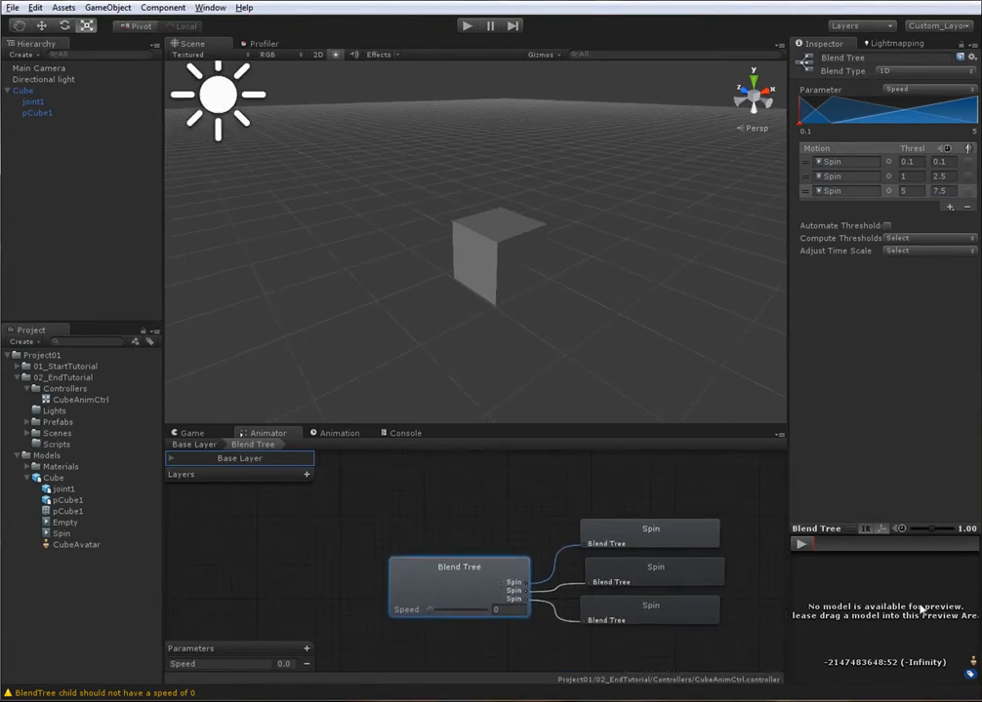
click(16, 455)
click(26, 421)
drag(50, 436, 899, 625)
click(801, 544)
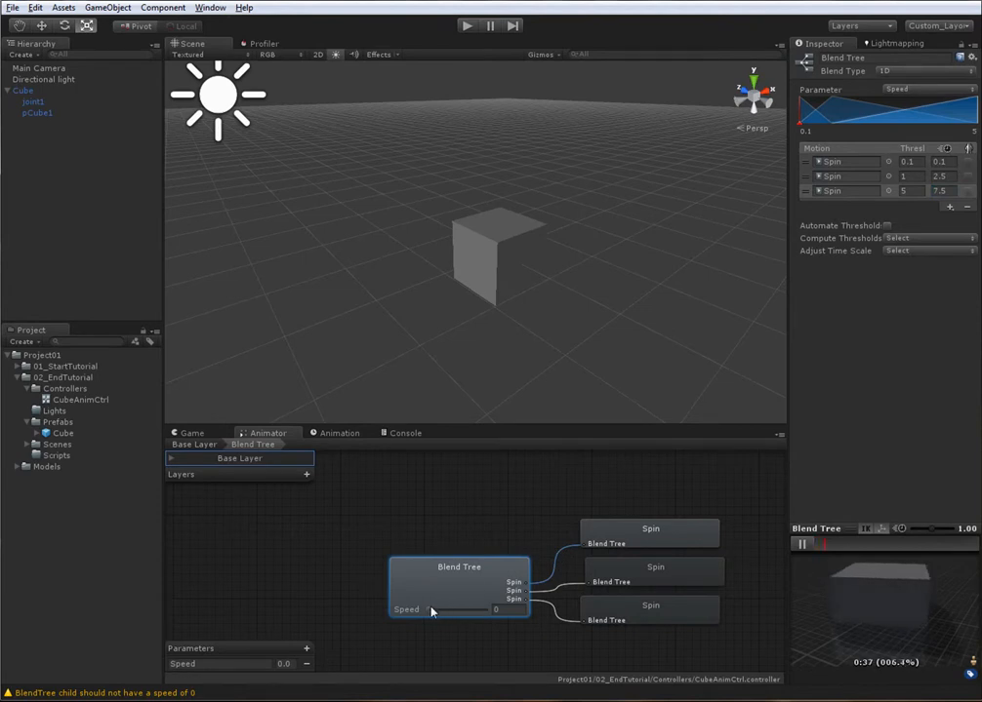
mouse_move(431, 611)
mouse_down()
mouse_move(497, 614)
mouse_move(438, 614)
mouse_up()
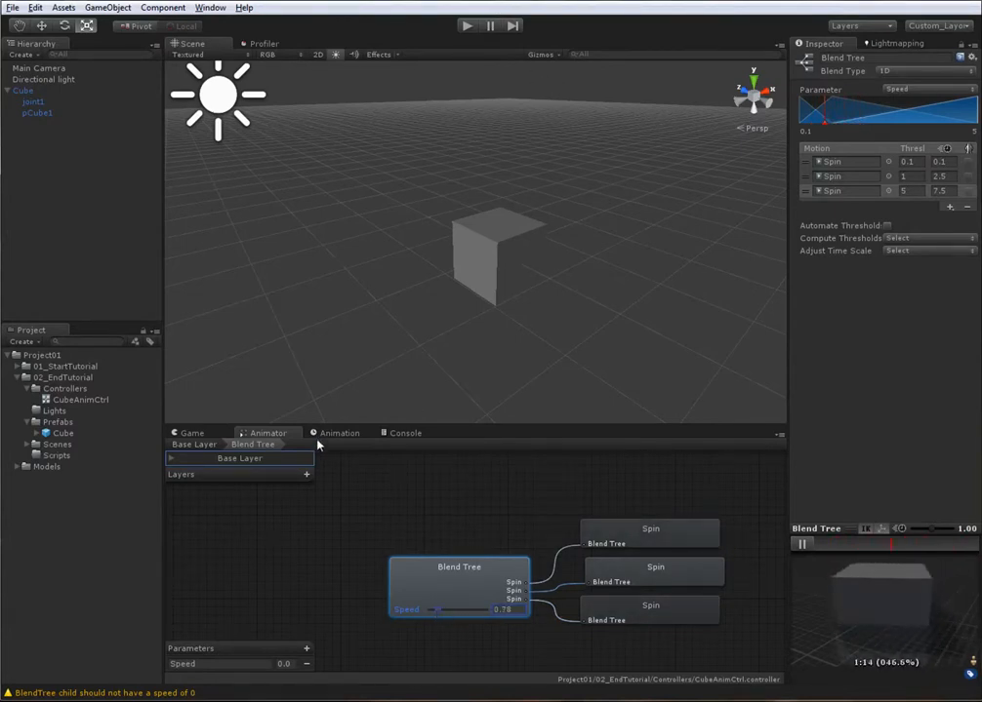
click(351, 547)
click(473, 581)
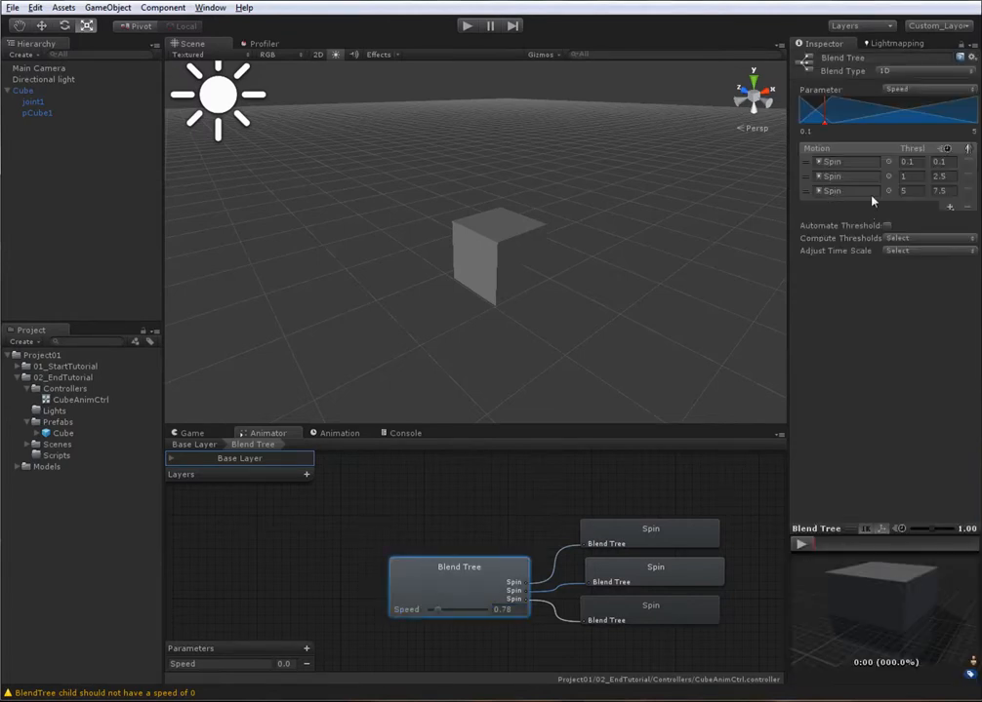
Step: Try playback speeds of 1.5 for the second Spin motion and 5 for the third
click(904, 175)
click(949, 175)
text(1.5)
key(Tab)
key(Tab)
key(Tab)
text(5)
Step: Play the blend tree preview and vary the Speed value to about 0.97 to check the spin rate
click(801, 543)
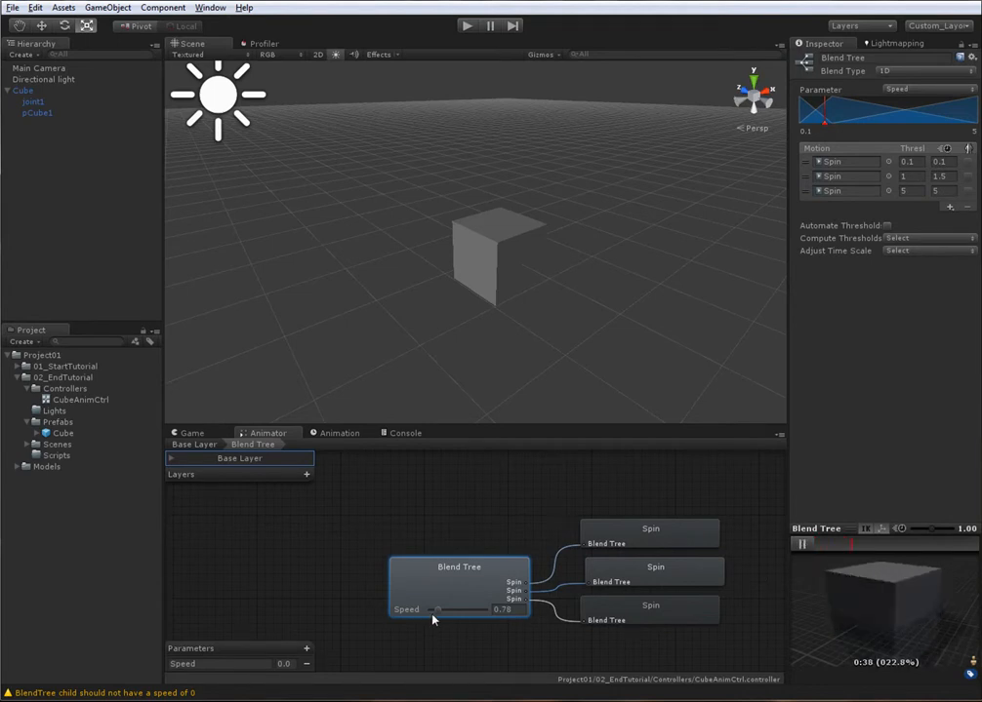
mouse_move(432, 616)
mouse_down()
mouse_move(466, 614)
mouse_move(431, 610)
mouse_move(441, 611)
mouse_up()
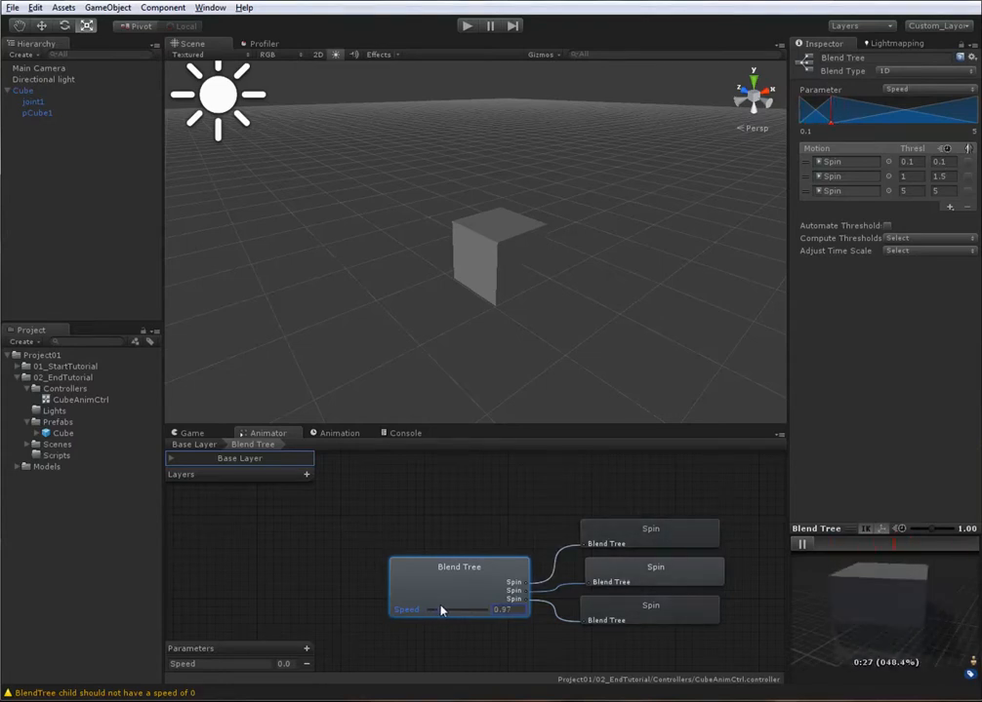
click(956, 160)
click(499, 591)
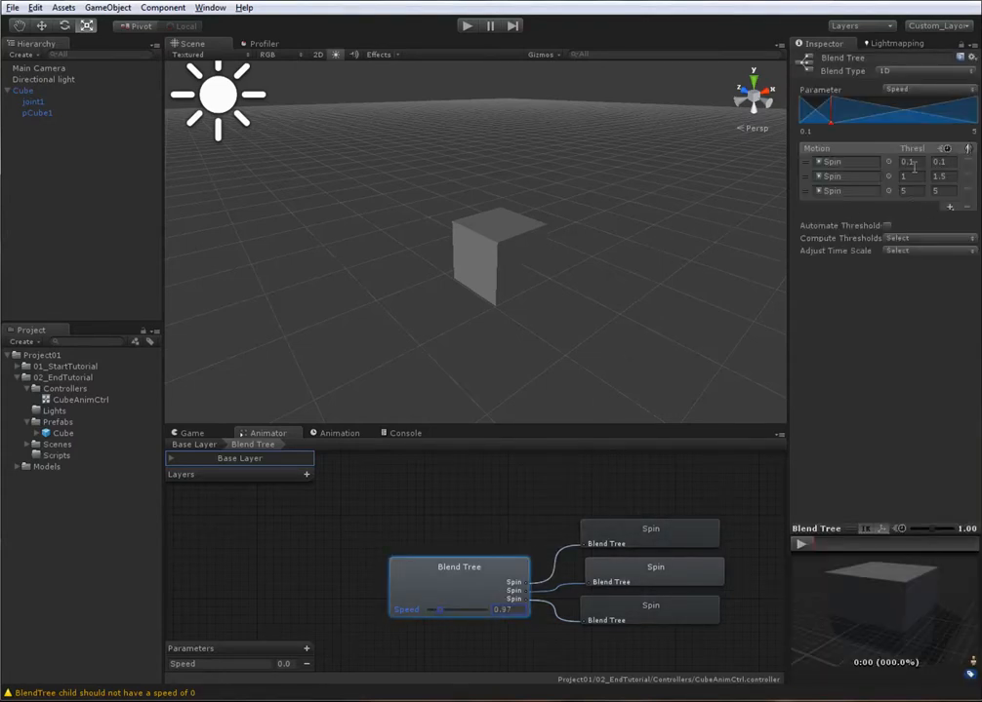
Step: Try a playback speed of 0.5 for the first Spin motion and preview it with Speed varied to about 1.28
click(915, 164)
key(Tab)
click(801, 544)
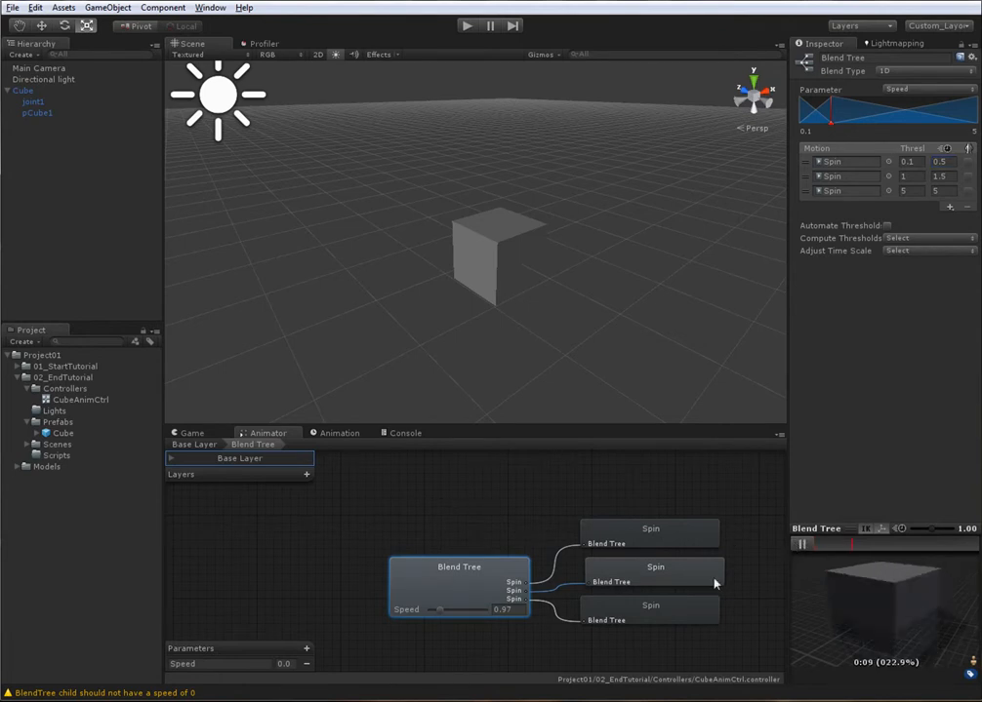
mouse_move(441, 611)
mouse_down()
mouse_move(469, 618)
mouse_move(445, 615)
mouse_up()
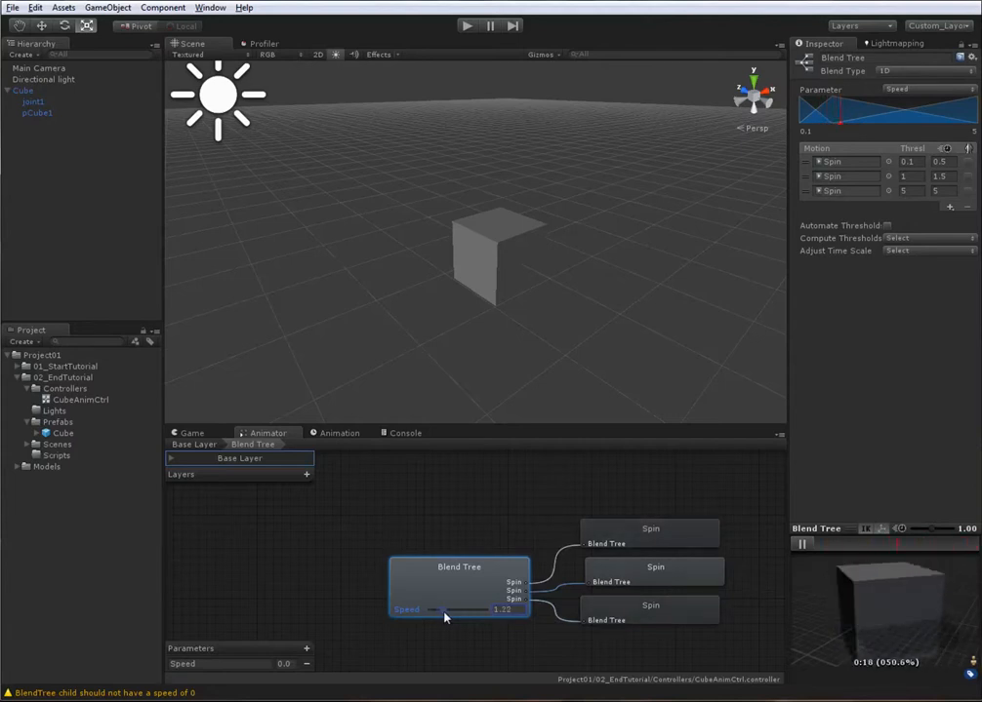
click(702, 293)
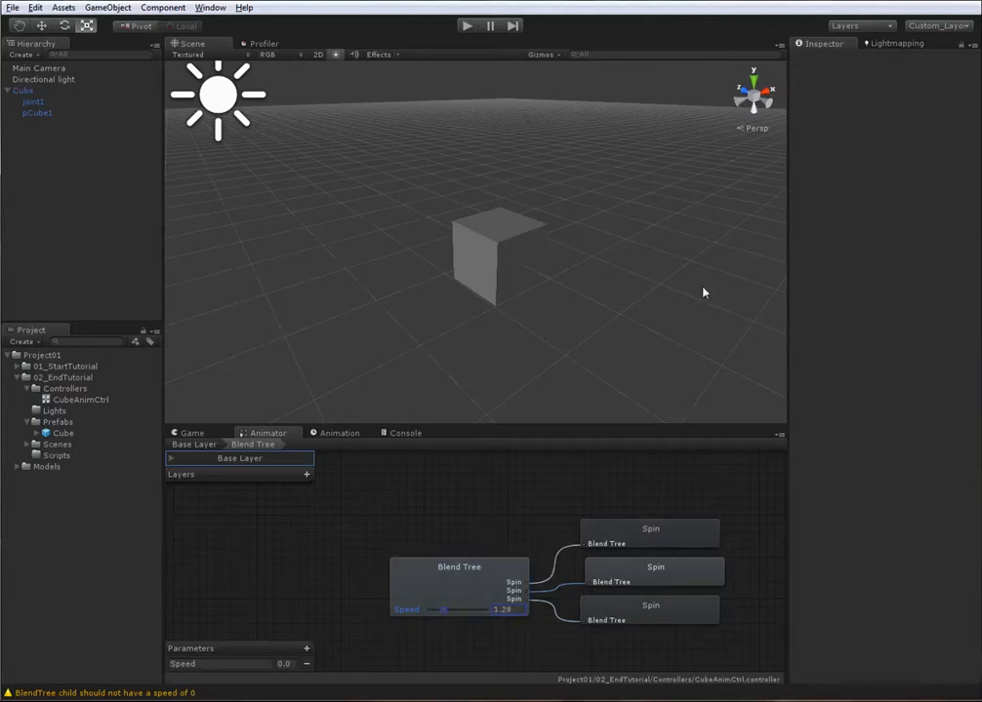
click(498, 578)
Step: Set the second Spin motion's speed to 2.5 and the first's to 0.1, and preview with Speed at about 1.22
click(939, 177)
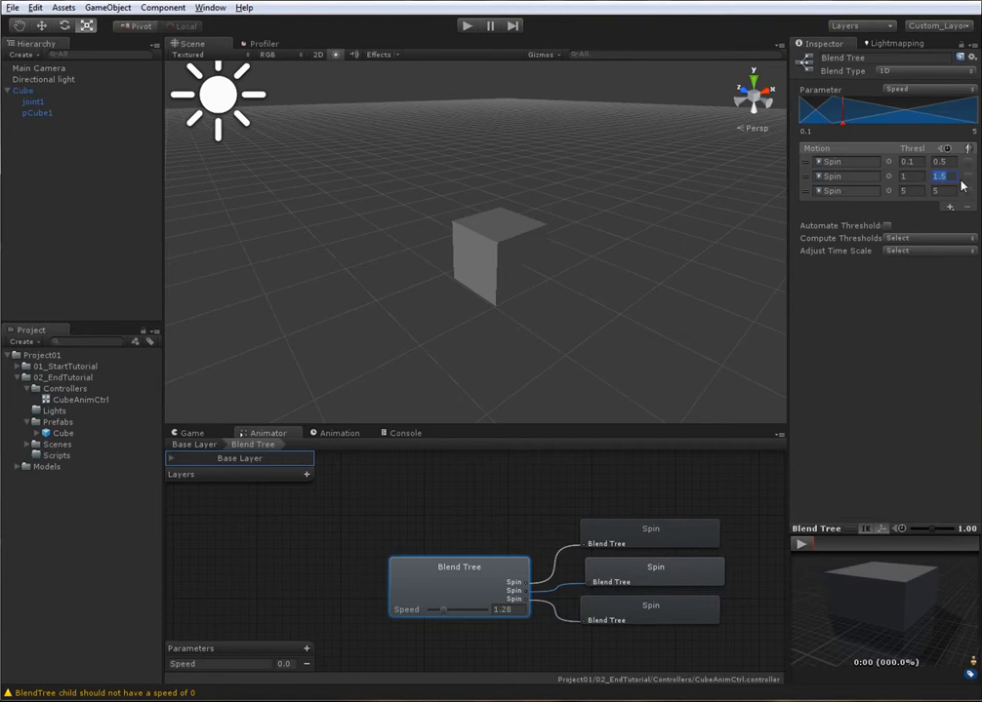
text(2.5)
click(949, 161)
text(1)
click(491, 574)
click(799, 543)
drag(445, 613, 443, 614)
click(504, 546)
Step: Set the second Spin motion's speed to 1 and the third's to 3, and preview with Speed varied to about 1.71
click(490, 589)
click(940, 176)
text(1)
key(Tab)
click(498, 593)
click(803, 546)
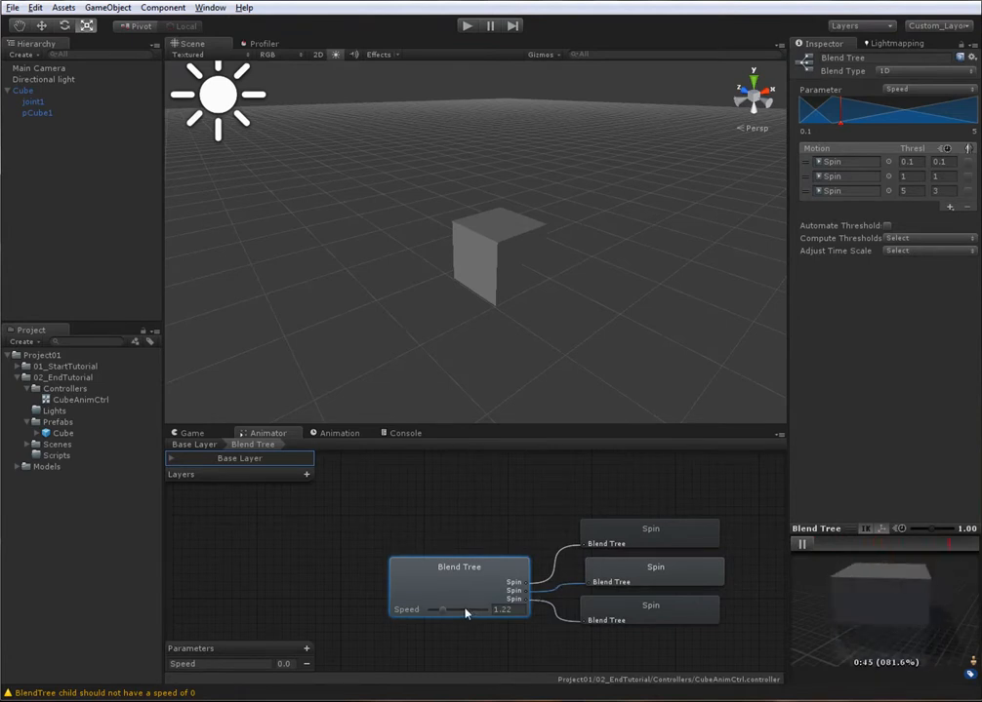
mouse_move(451, 611)
mouse_down()
mouse_move(464, 612)
mouse_move(445, 615)
mouse_up()
Step: Return to the Base Layer and move the CubeSpin_Pos state slightly away from the Empty state
double_click(487, 475)
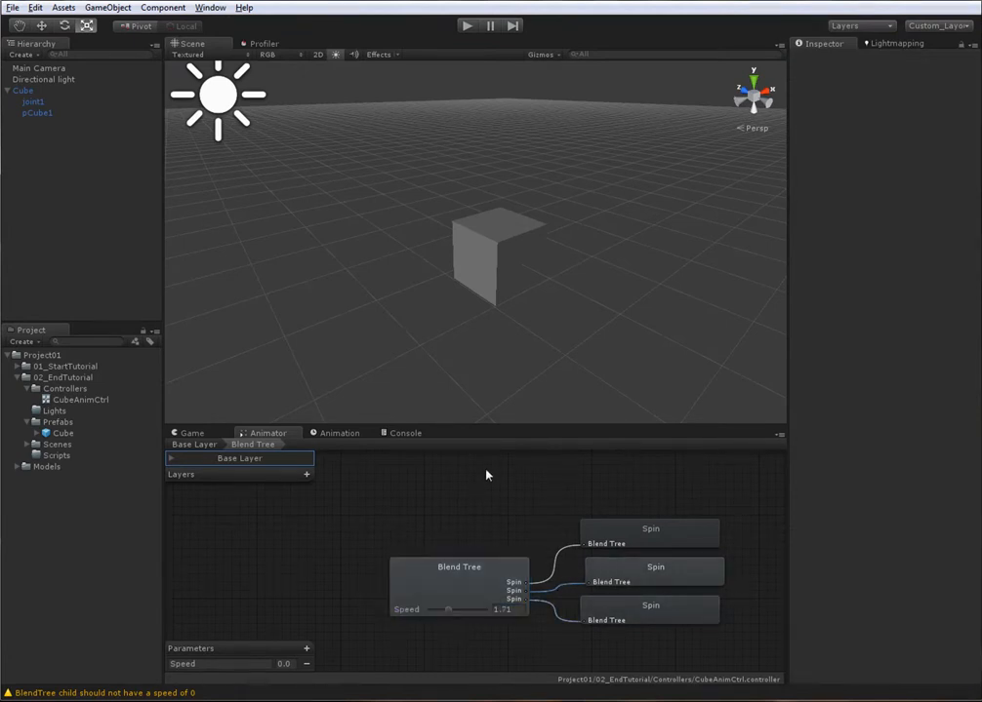
click(514, 527)
drag(514, 527, 540, 524)
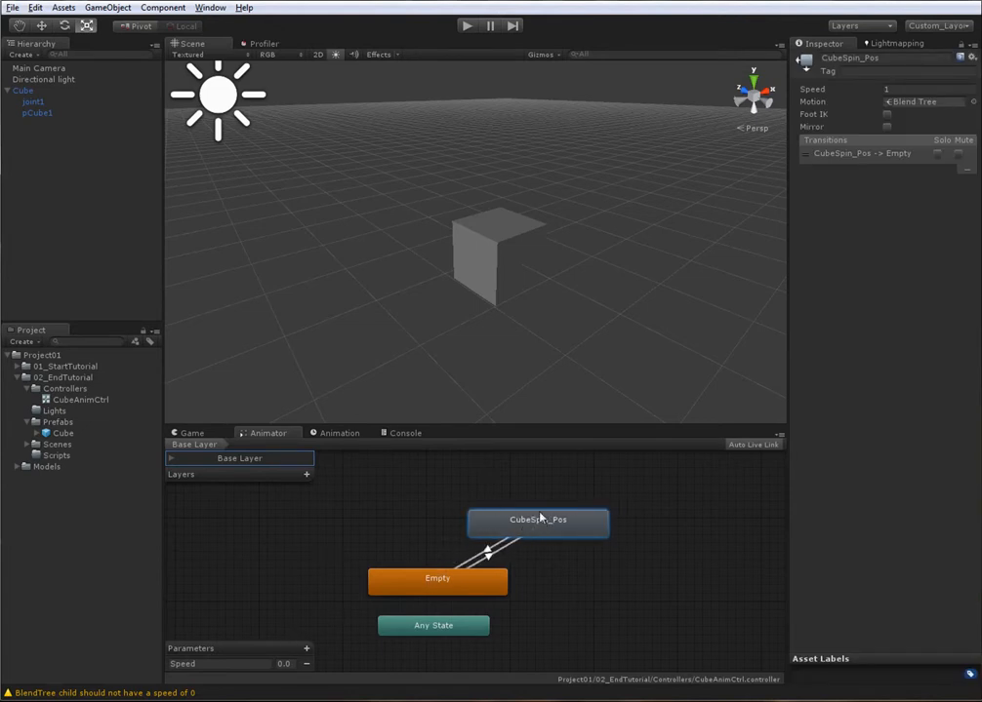
Step: Duplicate the CubeSpin_Pos state and place the copy beside the original, above the Empty state
right_click(539, 520)
click(579, 555)
right_click(425, 505)
click(447, 538)
drag(453, 512, 331, 522)
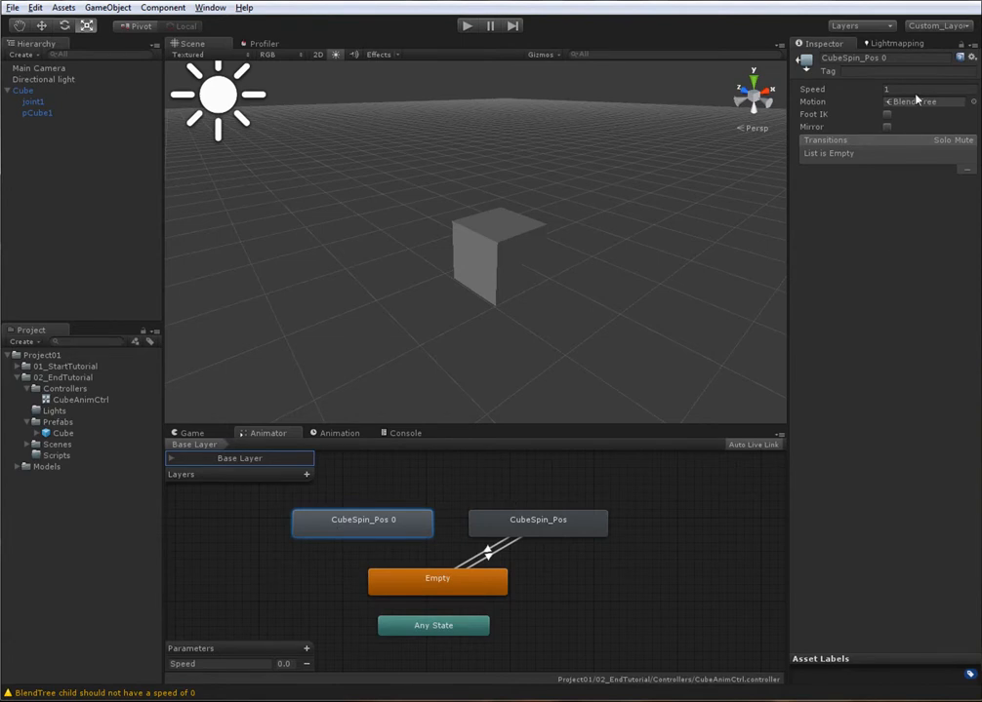
Step: Rename the duplicated state CubeSpin_Neg and set its speed to -1
click(909, 59)
text(Neg)
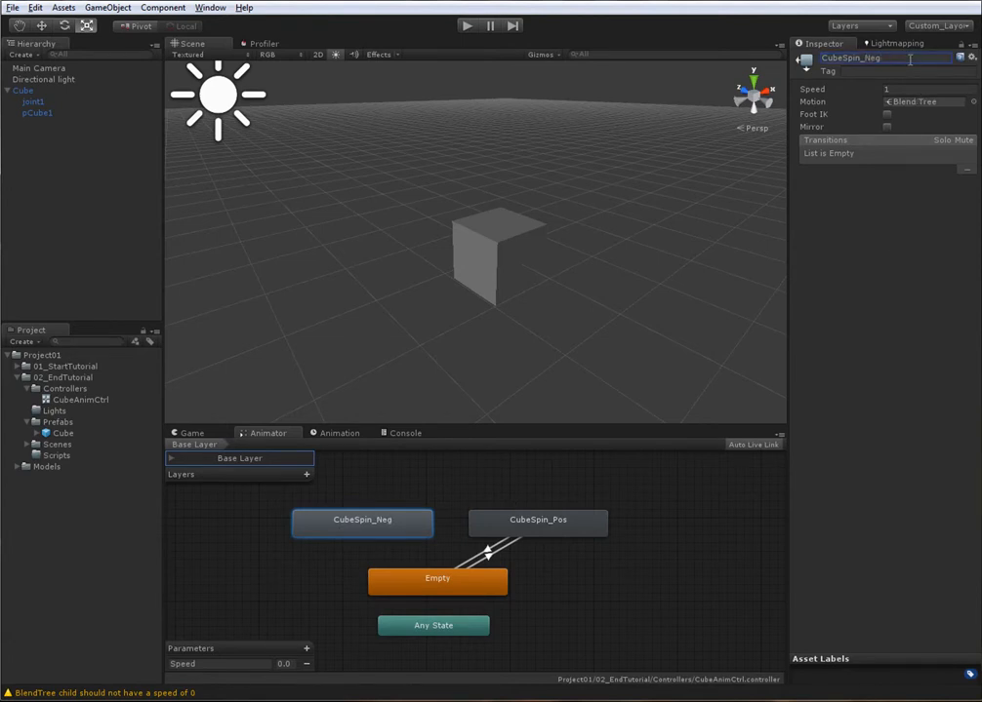
click(917, 90)
click(414, 556)
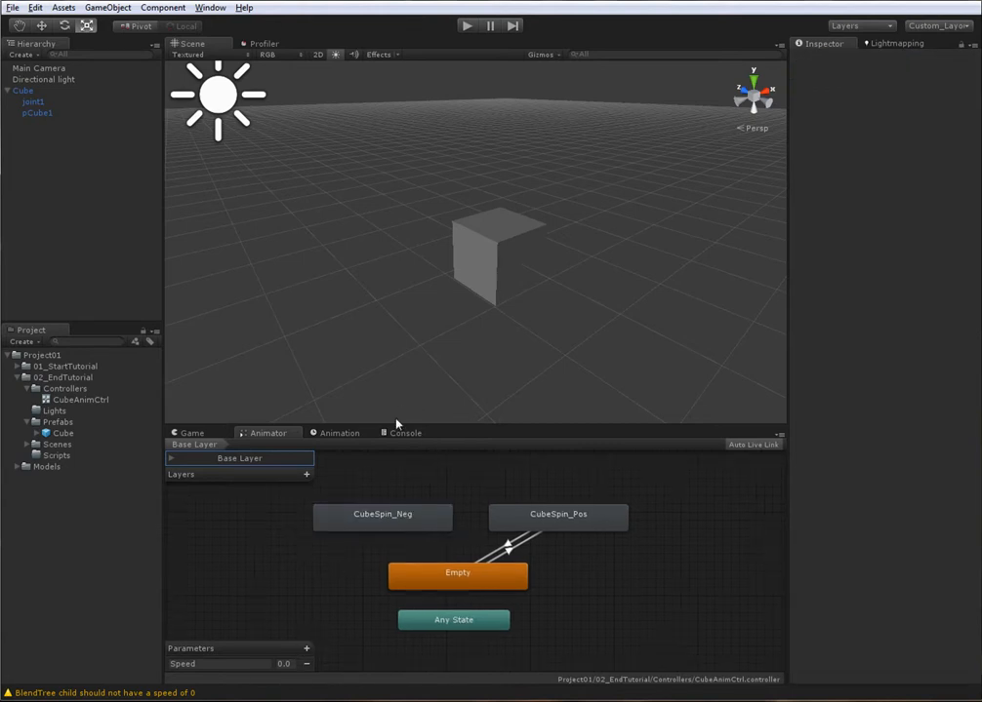
Step: Enlarge the Scene view slightly and create transitions between Empty and CubeSpin_Neg in both directions
click(402, 433)
click(188, 435)
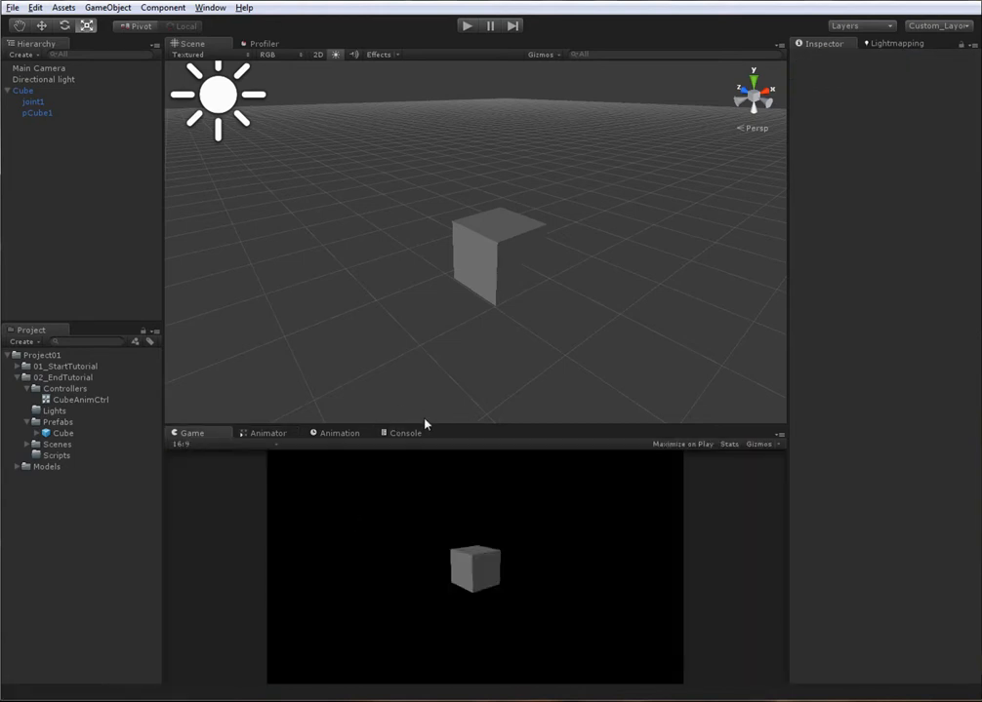
drag(426, 424, 424, 447)
click(261, 454)
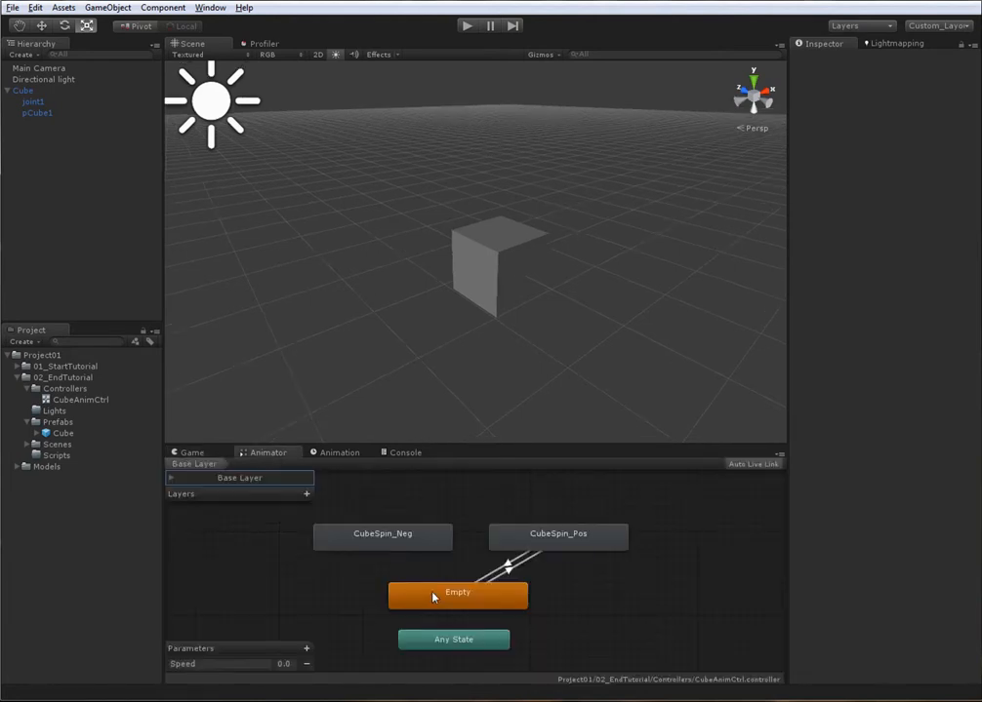
right_click(434, 597)
click(453, 602)
click(390, 536)
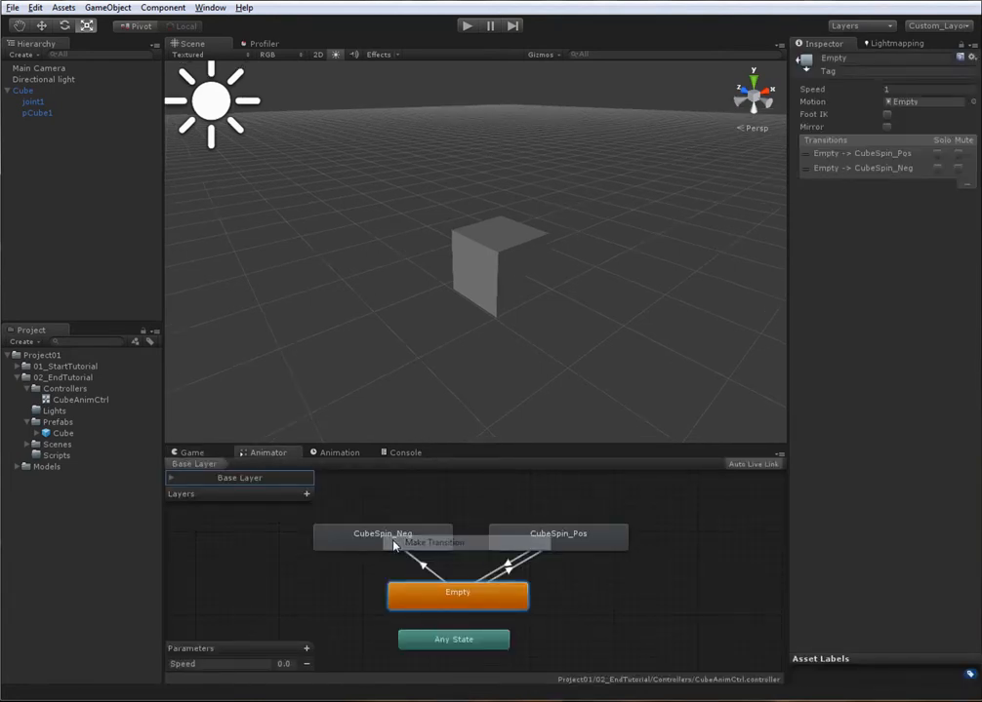
click(393, 543)
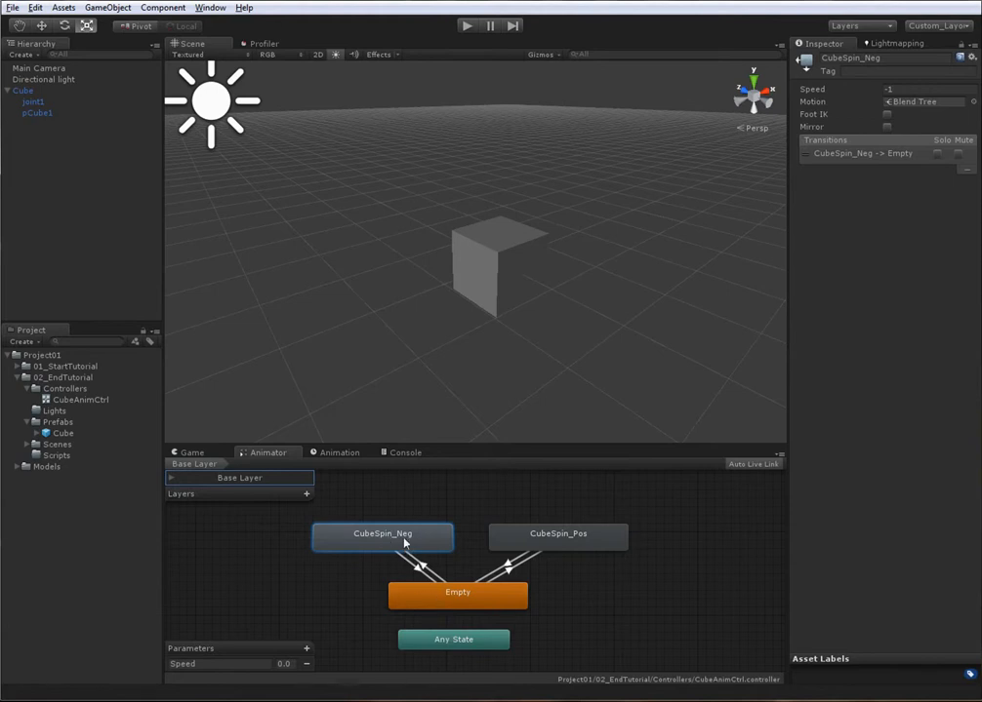
Step: Change the condition of the Empty to CubeSpin_Neg transition from Exit Time to Speed with the Less comparison
click(427, 569)
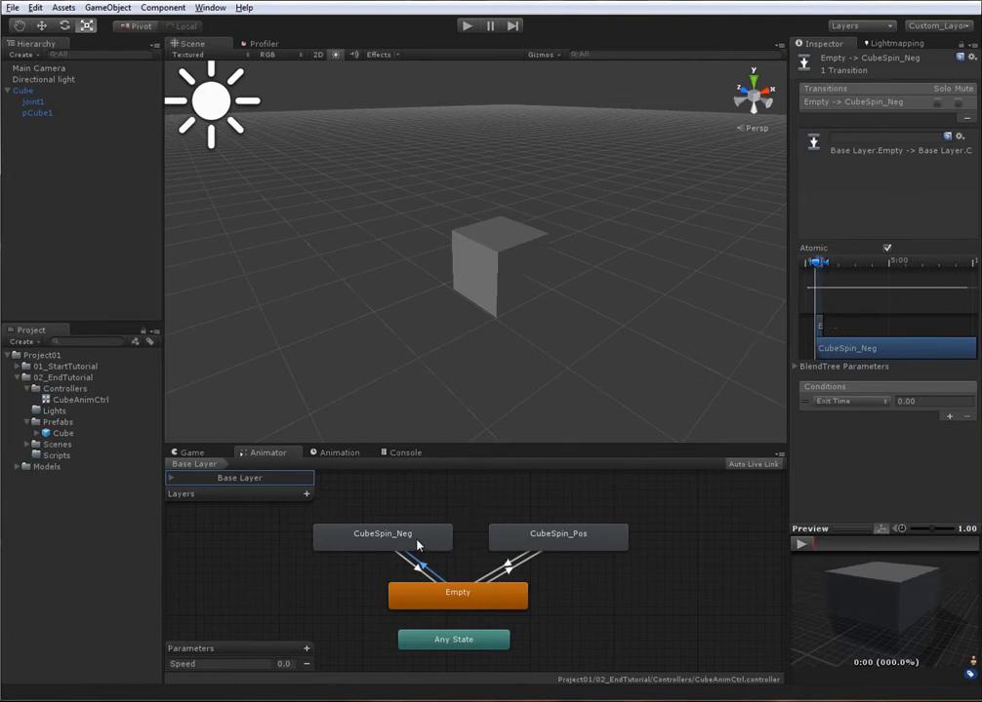
click(855, 401)
click(862, 414)
click(914, 401)
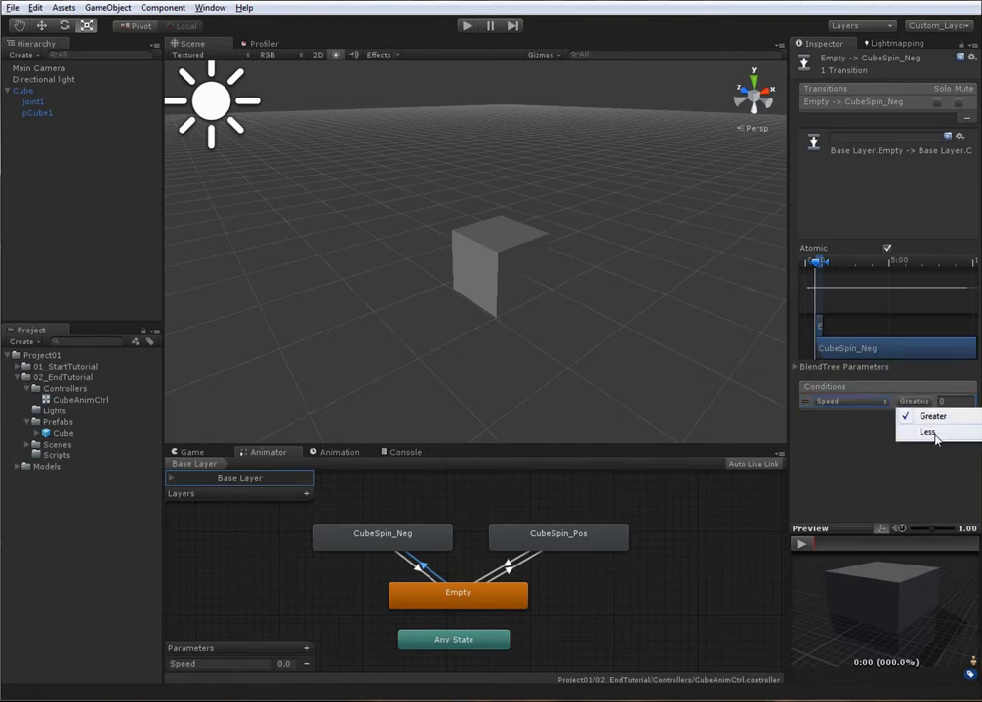
click(929, 432)
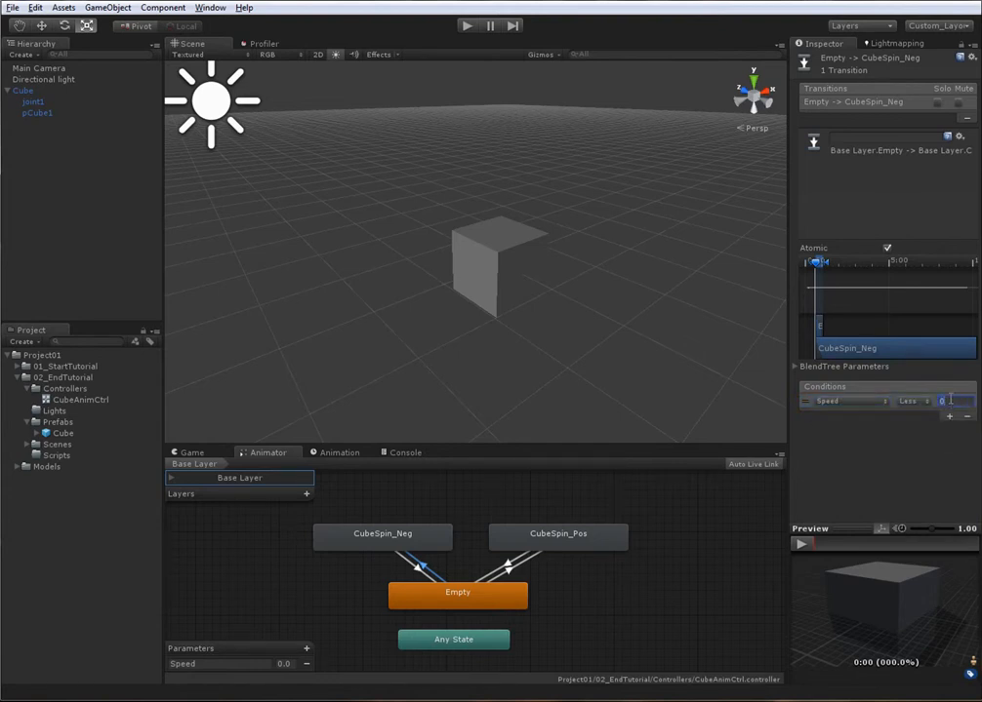
Step: Set the condition of the CubeSpin_Neg to Empty transition to Speed Greater than -0.1
click(413, 564)
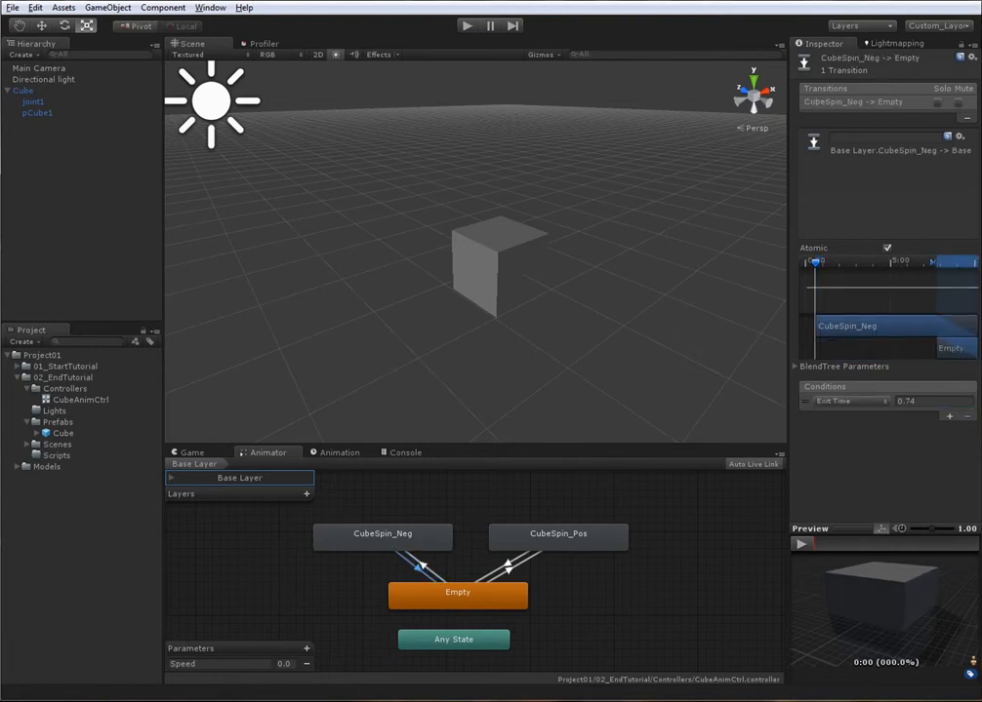
click(854, 401)
click(867, 417)
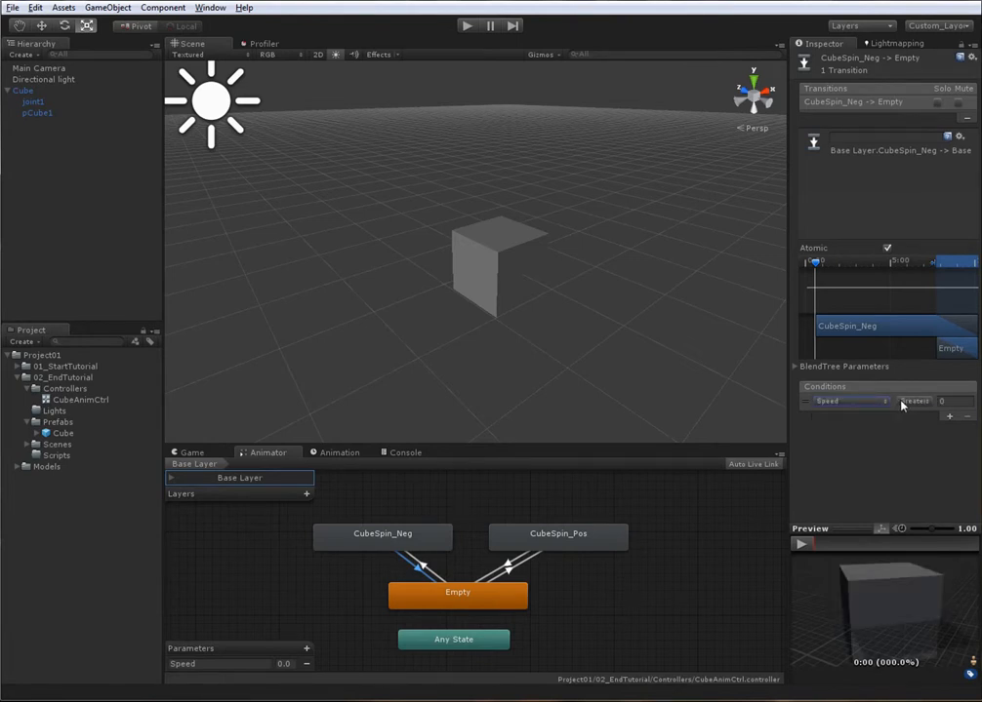
click(964, 402)
Step: Test the Cube's spin states in play mode with Speed at 0.5 and at -1.0, and stop playback
alt+drag(515, 260, 525, 305)
click(490, 283)
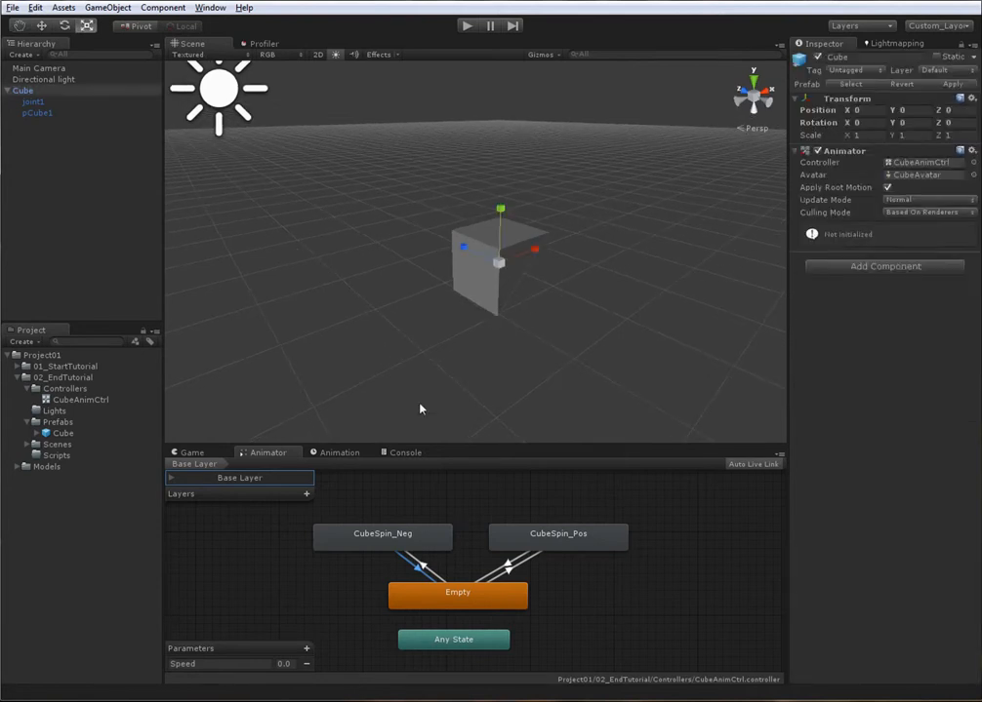
click(469, 26)
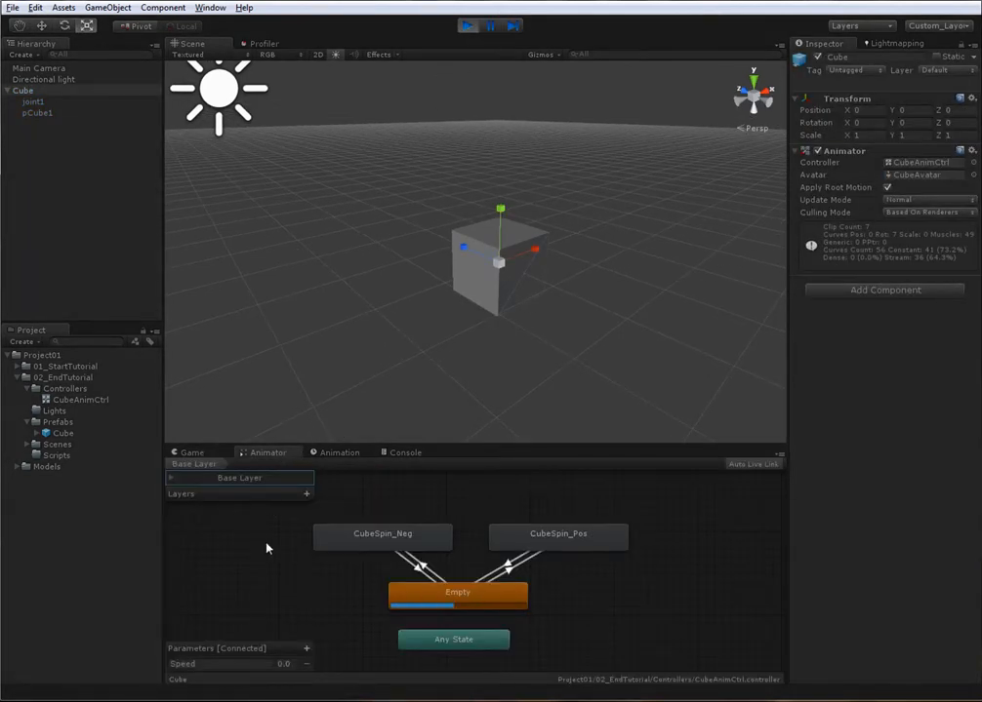
click(284, 664)
text(0.5)
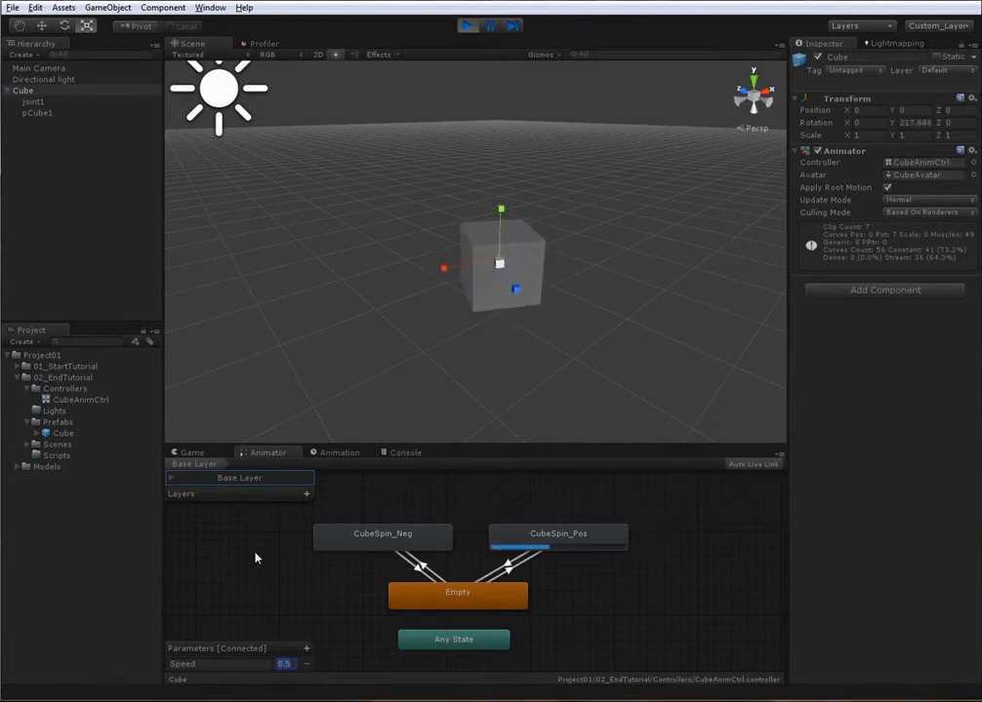
text(-1.0)
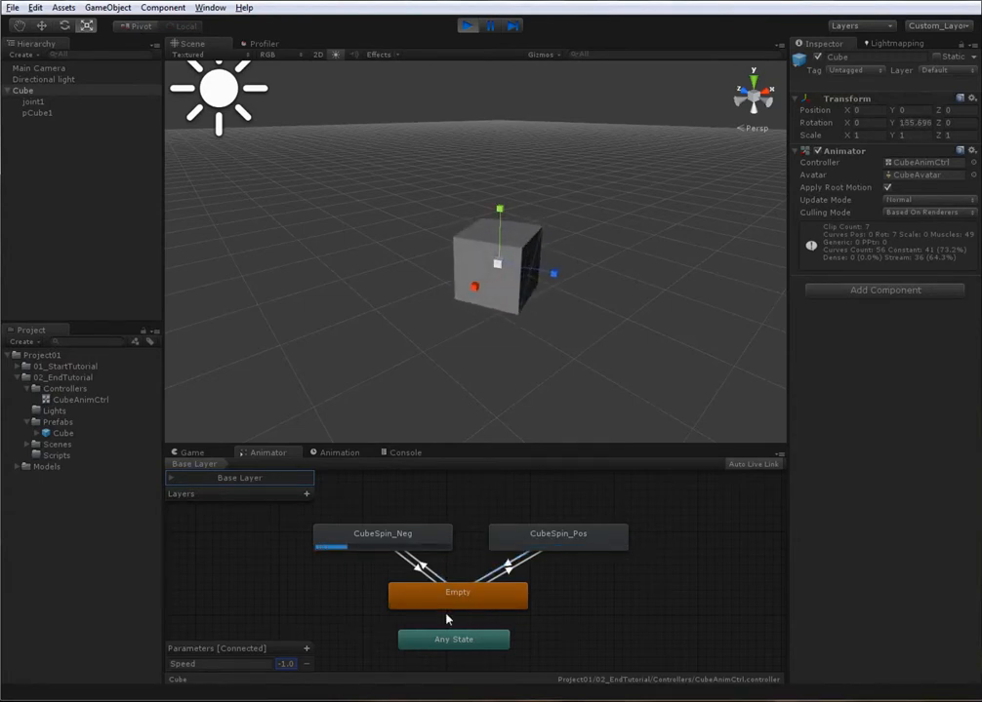
click(467, 27)
Step: Adjust the timing of the CubeSpin_Pos to Empty transition and slightly lengthen the Empty to CubeSpin_Pos transition
click(509, 565)
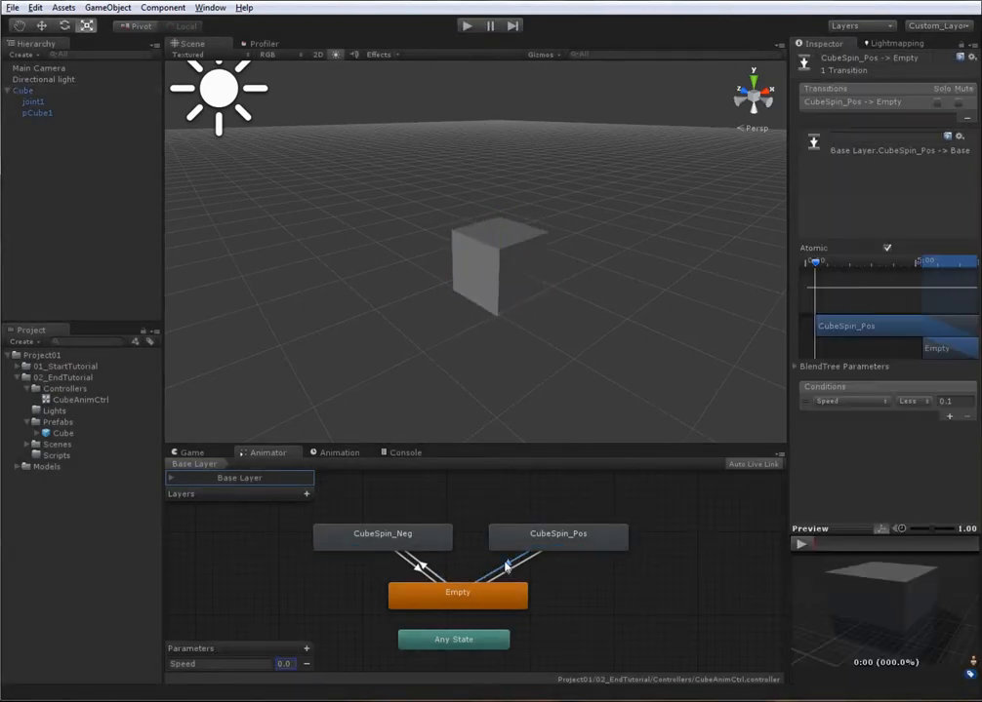
drag(925, 266, 885, 265)
click(508, 572)
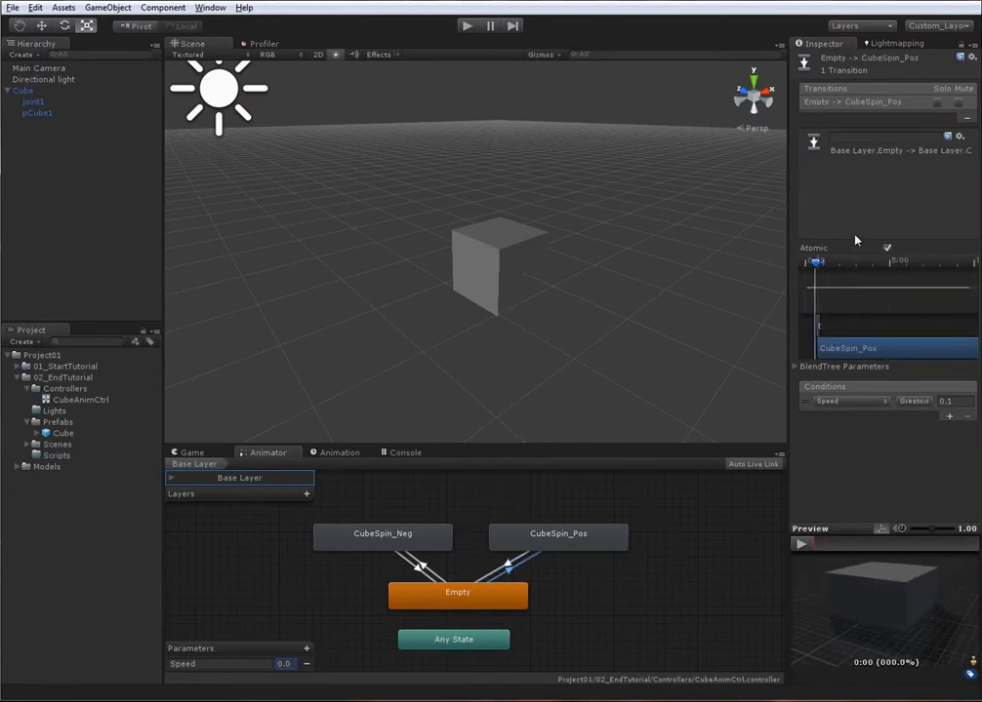
drag(823, 261, 829, 264)
Step: Shorten the blend duration of the CubeSpin_Neg to Empty transition
click(423, 573)
middle_drag(882, 306, 850, 306)
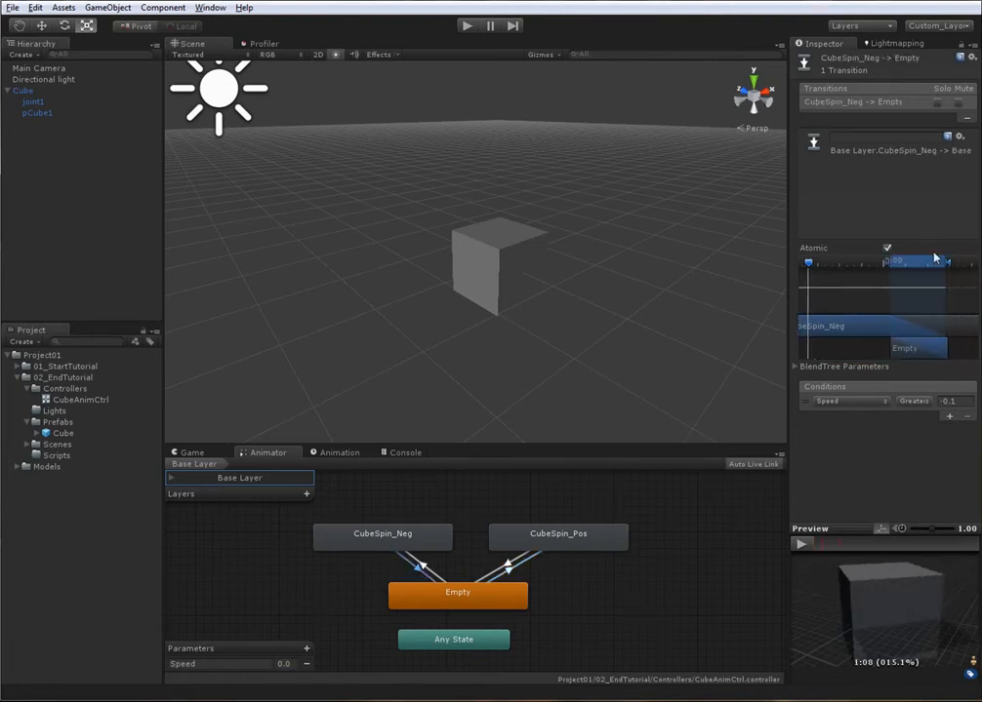
drag(952, 264, 909, 265)
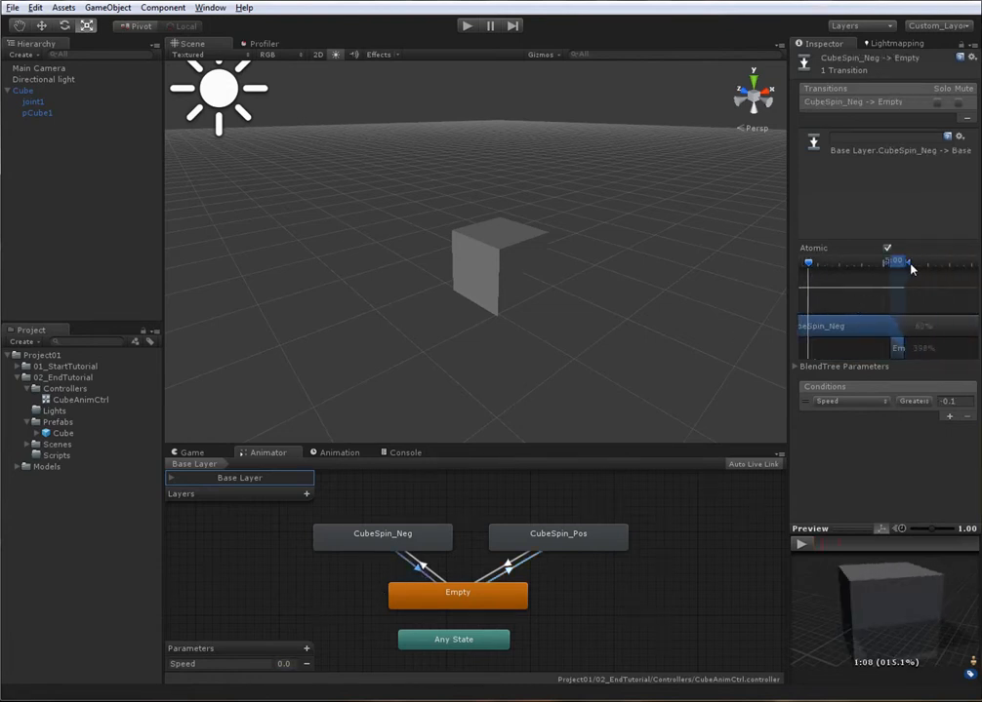
click(408, 652)
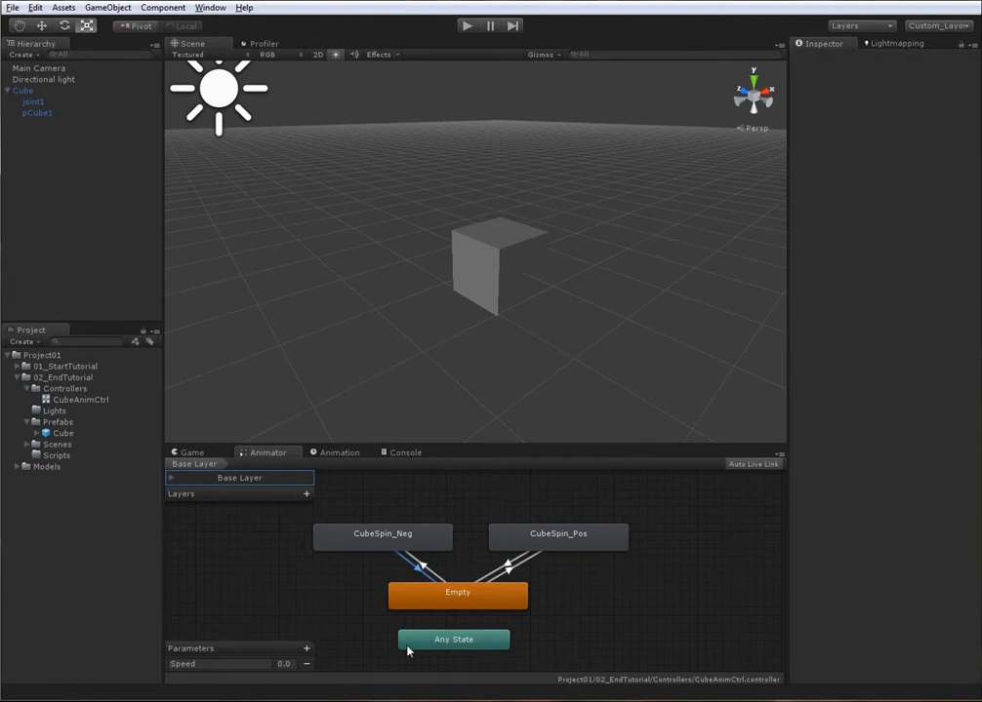
Step: Create a Javascript named CubeSpine_JS in the Scripts folder
click(68, 455)
click(535, 259)
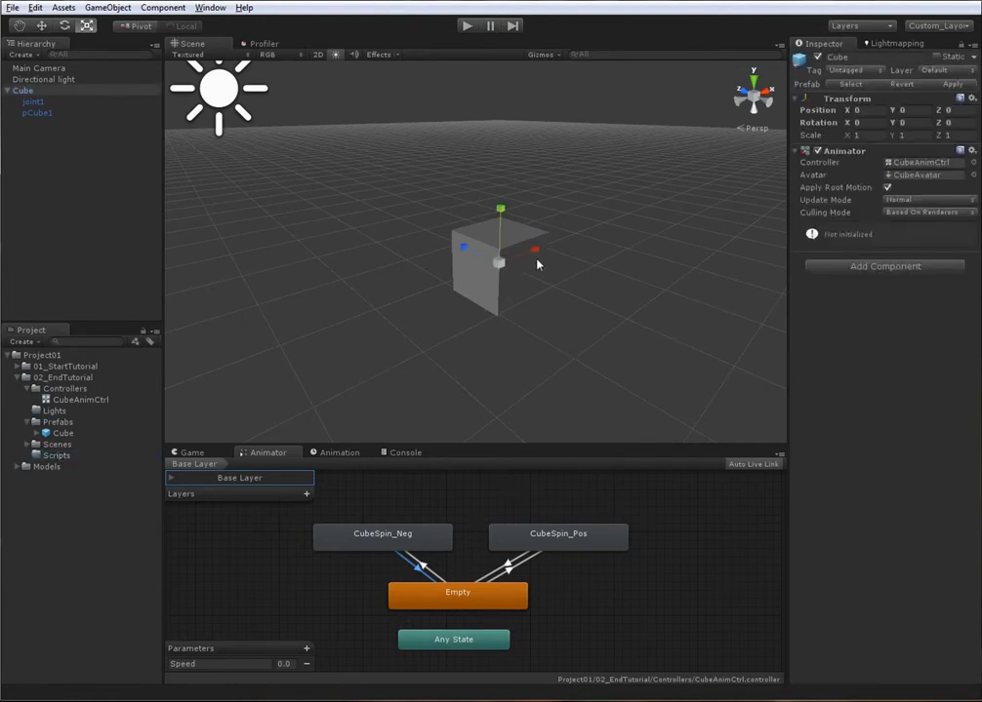
click(68, 455)
right_click(76, 455)
mouse_move(137, 461)
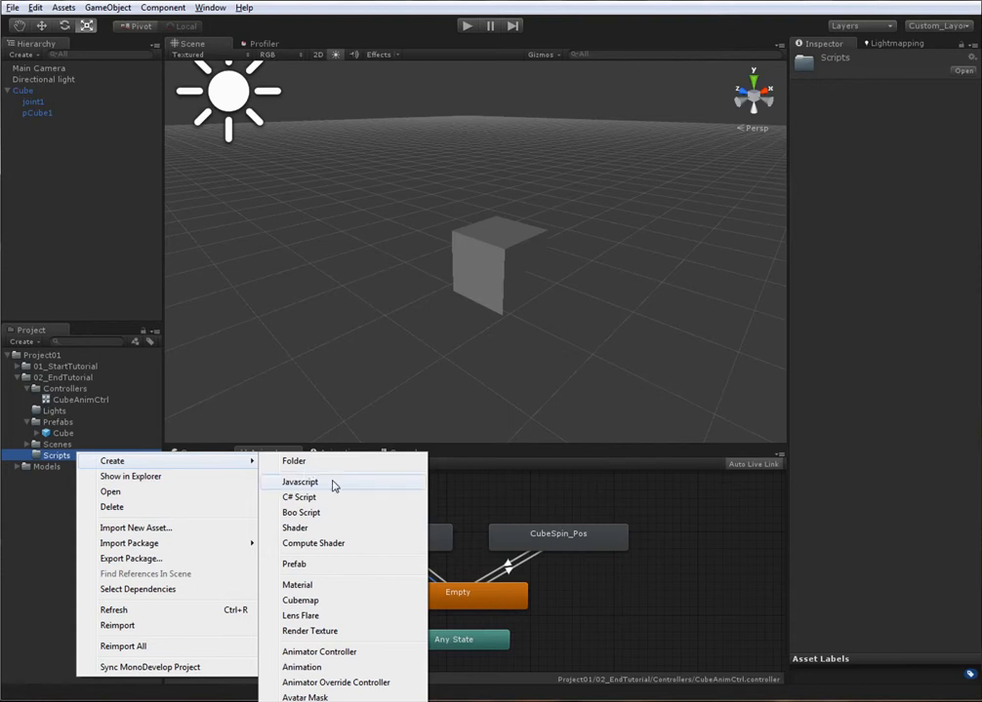
click(300, 482)
text(CubeSpine_JS)
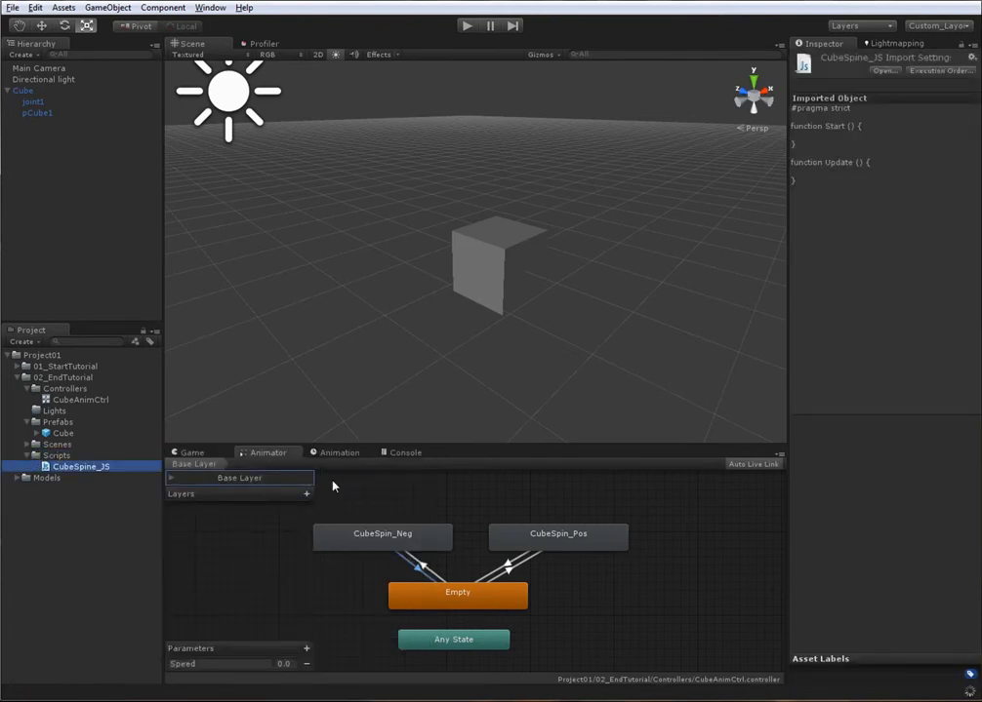
Step: Attach the CubeSpine_JS script to the Cube and open the script in MonoDevelop for editing
drag(102, 471, 494, 265)
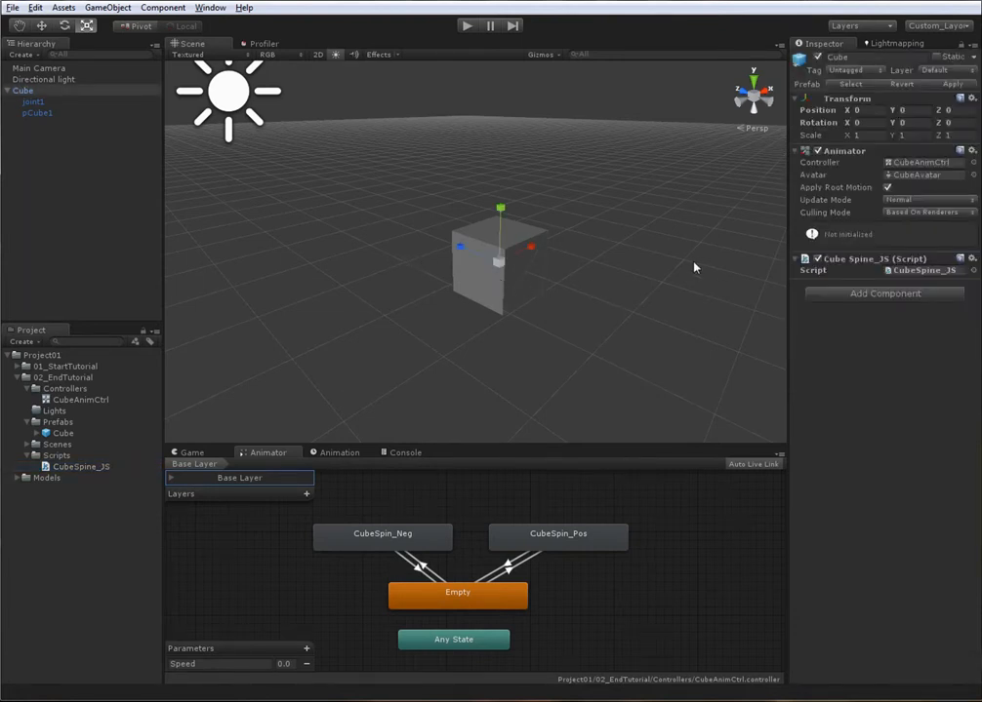
click(638, 269)
click(487, 225)
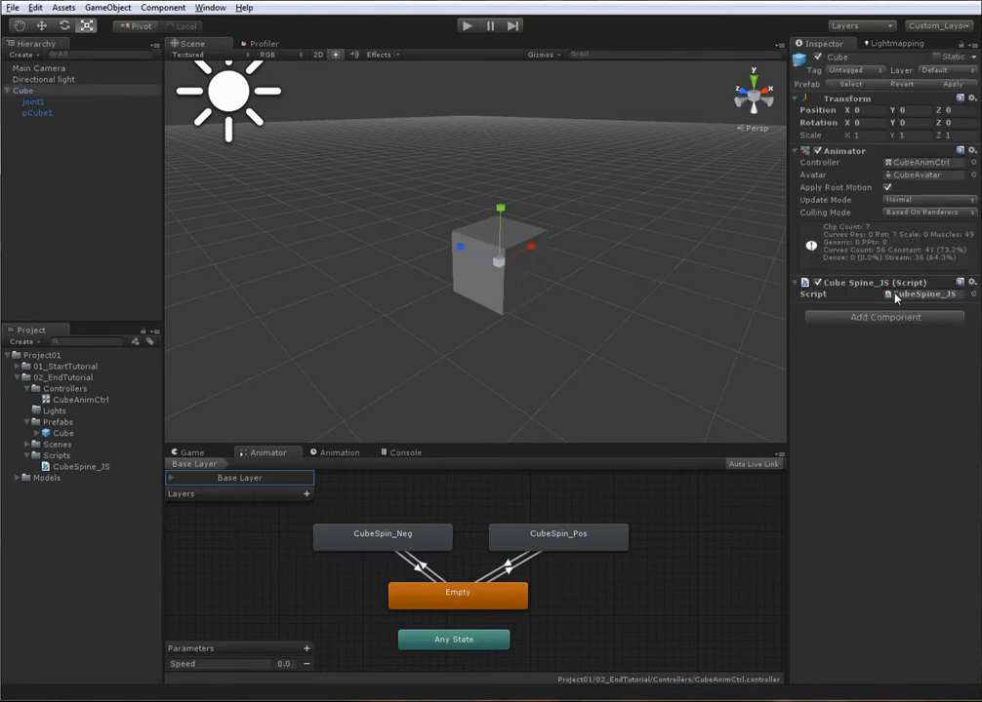
double_click(897, 293)
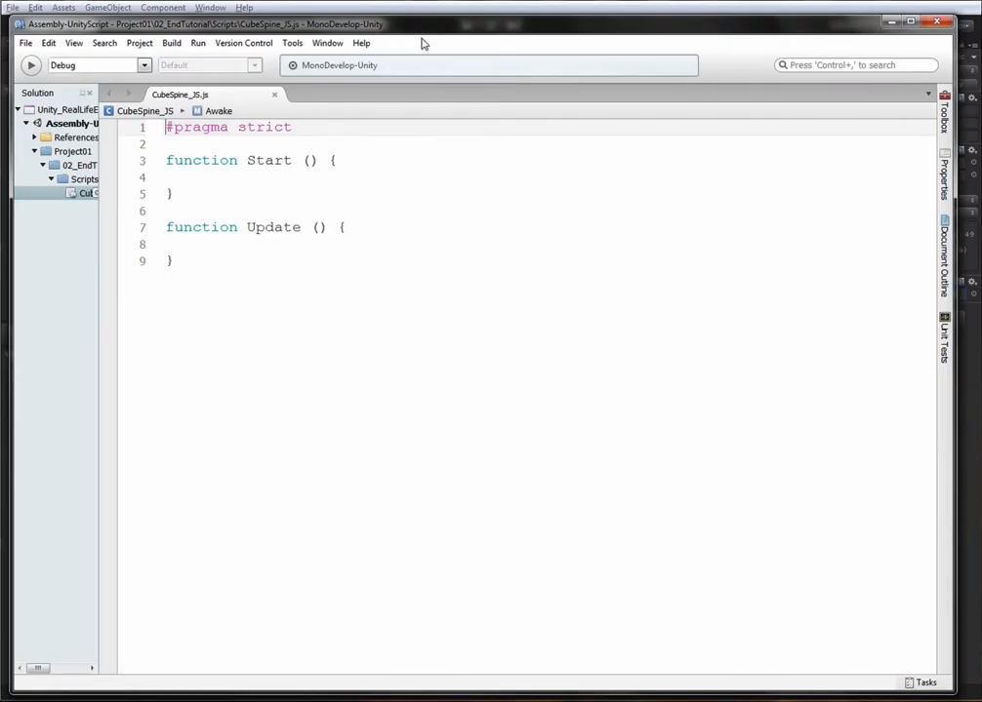
Step: Add the comment "// Script attached to the cube, to controls it's spinning and speed" below the #pragma strict line
key(Return)
text(// )
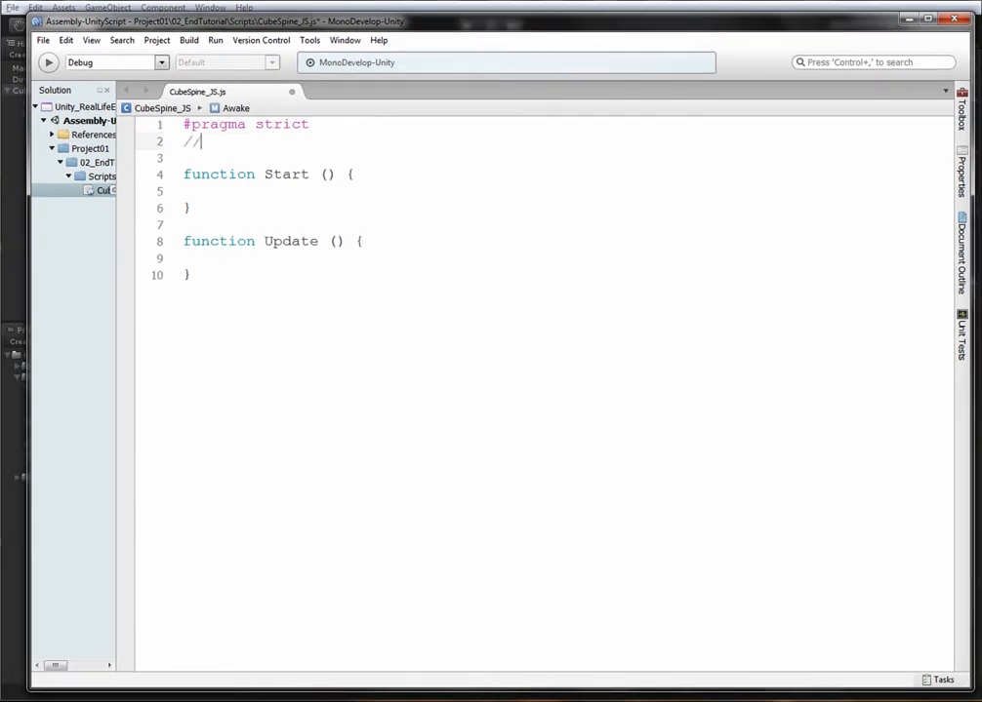
text(Script attached to the cueb)
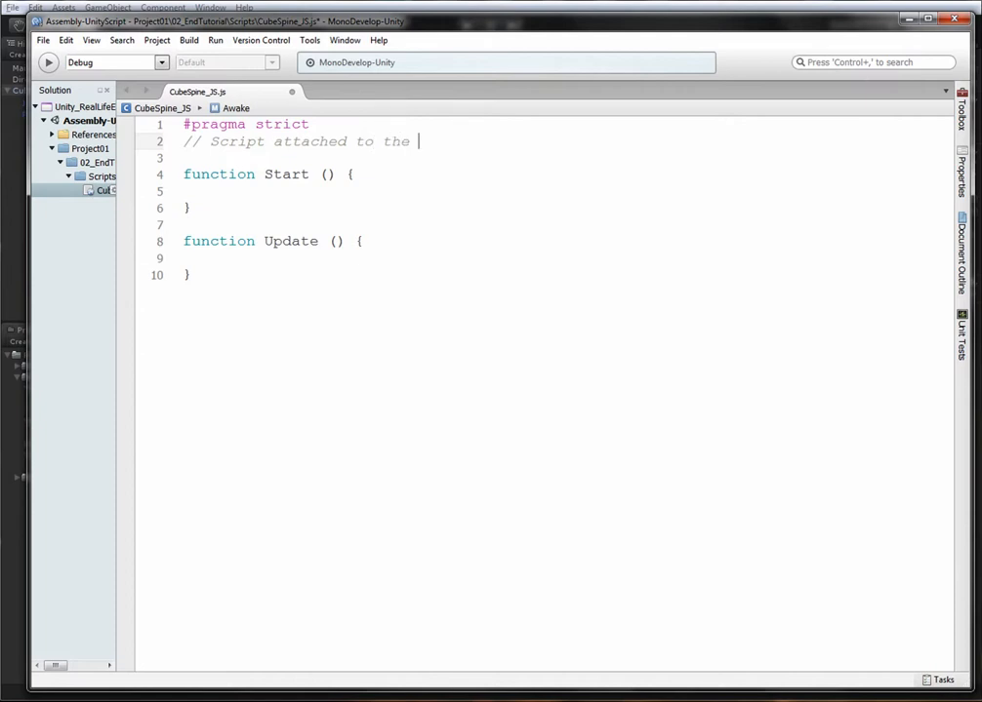
key(BackSpace)
key(BackSpace)
text(be, to control)
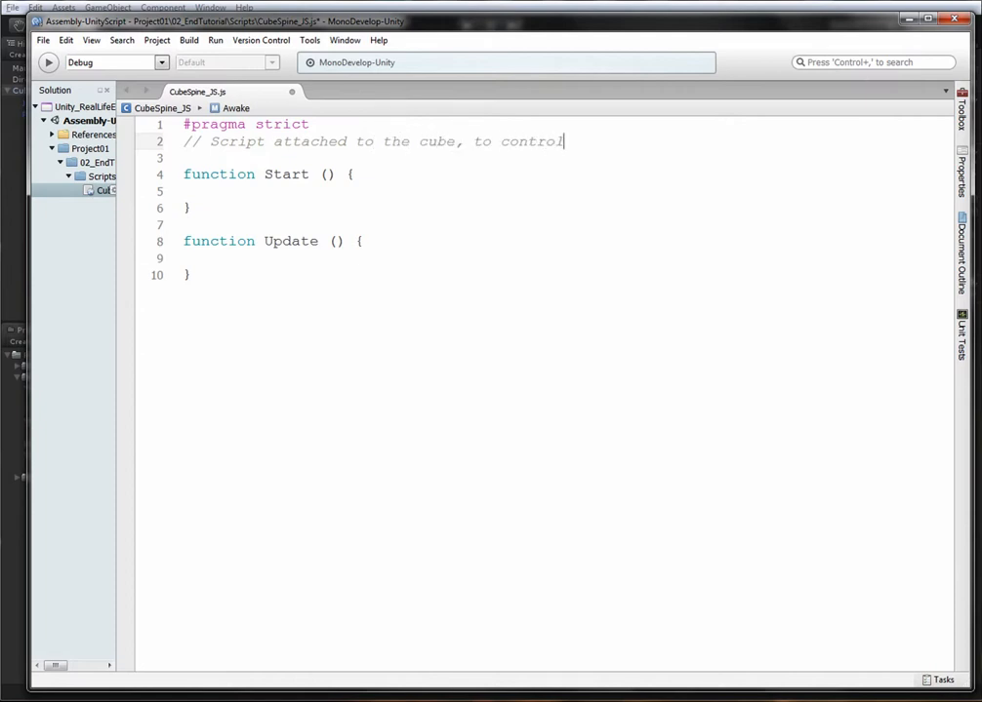
text(s it's spinning)
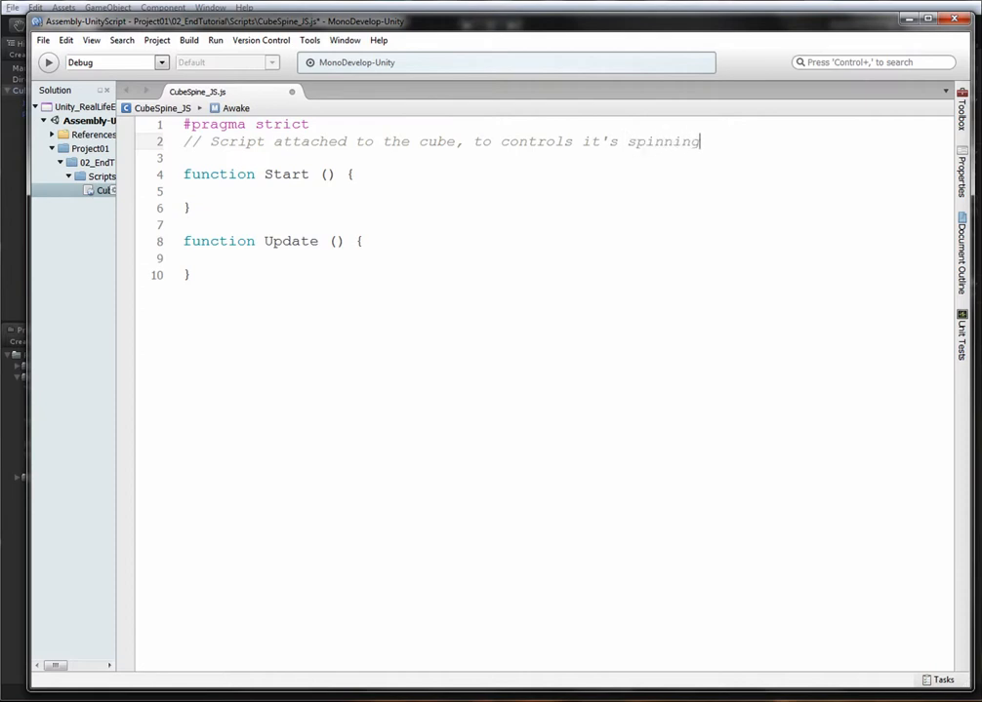
text( and speed)
Step: Add the comment headings "// Public Variables" and "// Private Variable" above the Start function, separated by blank lines
key(Return)
key(Return)
text(//)
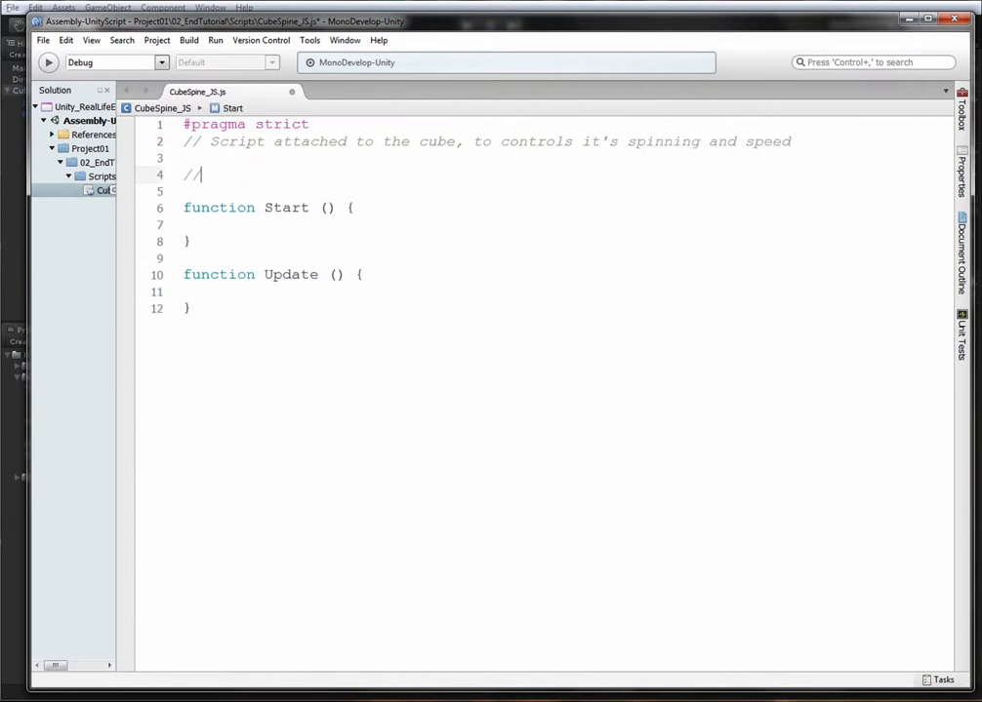
text( Public Variables)
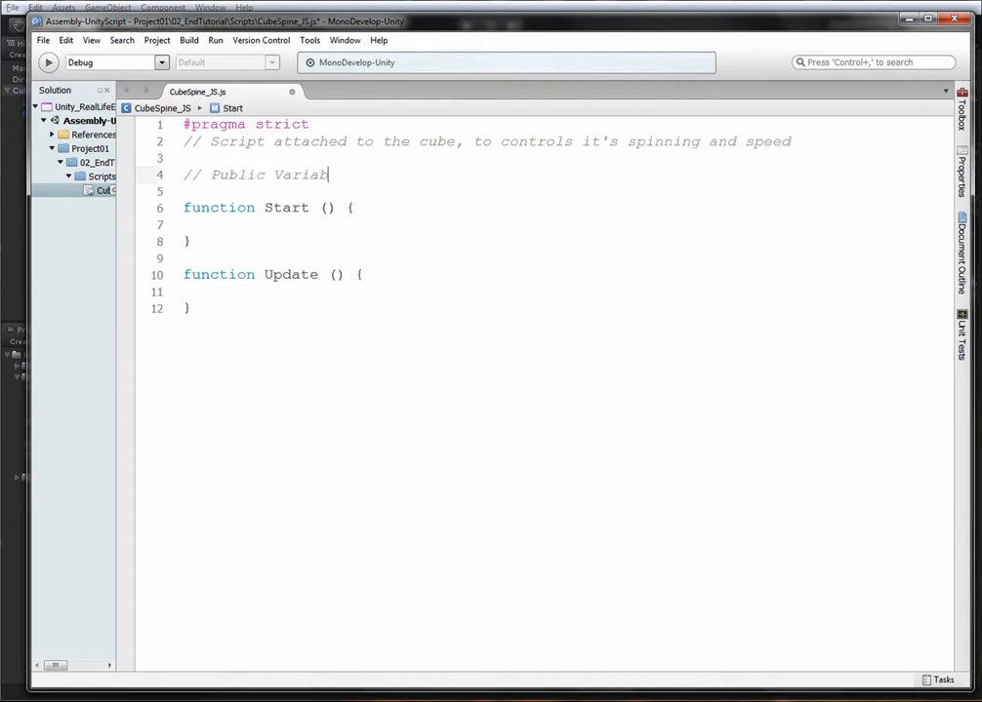
key(Return)
key(Return)
text(// Priaved)
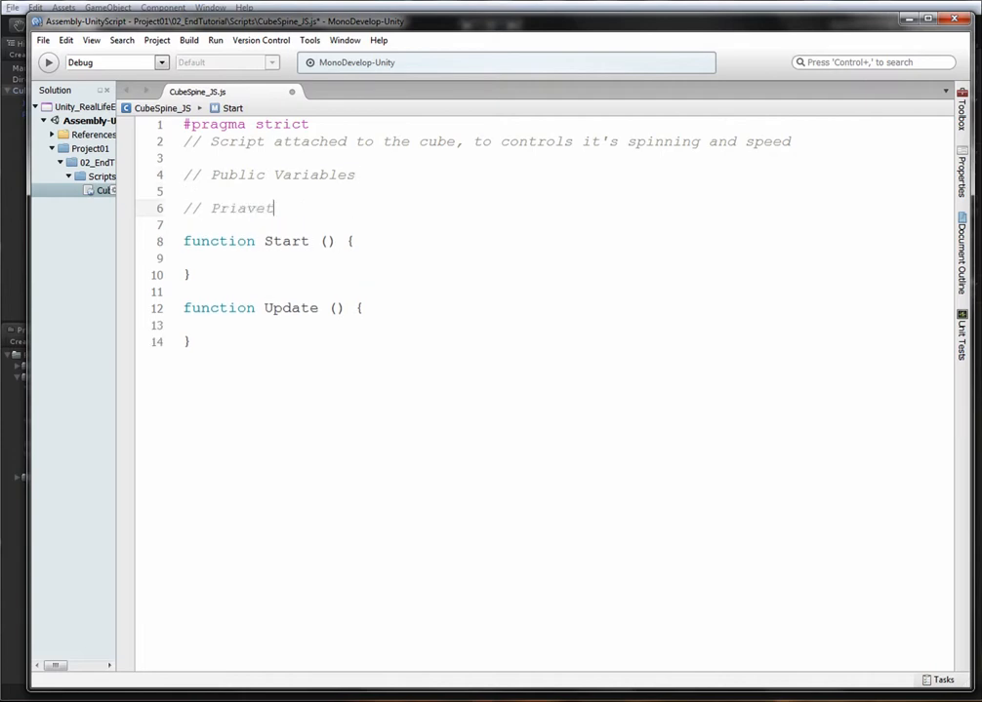
key(BackSpace)
key(BackSpace)
key(BackSpace)
key(BackSpace)
text(vate Variables)
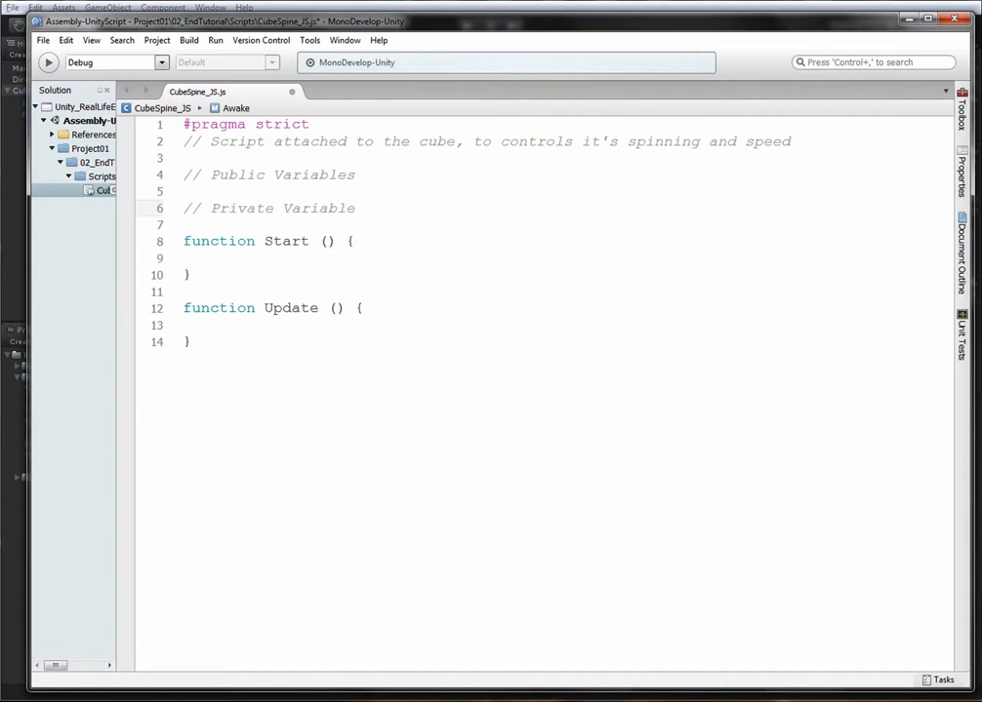
Step: Declare the public variable speed as a float with value 1.0 under the "// Public Variables" comment, leaving blank lines below it
key(Up)
key(Return)
key(Return)
key(Up)
key(Up)
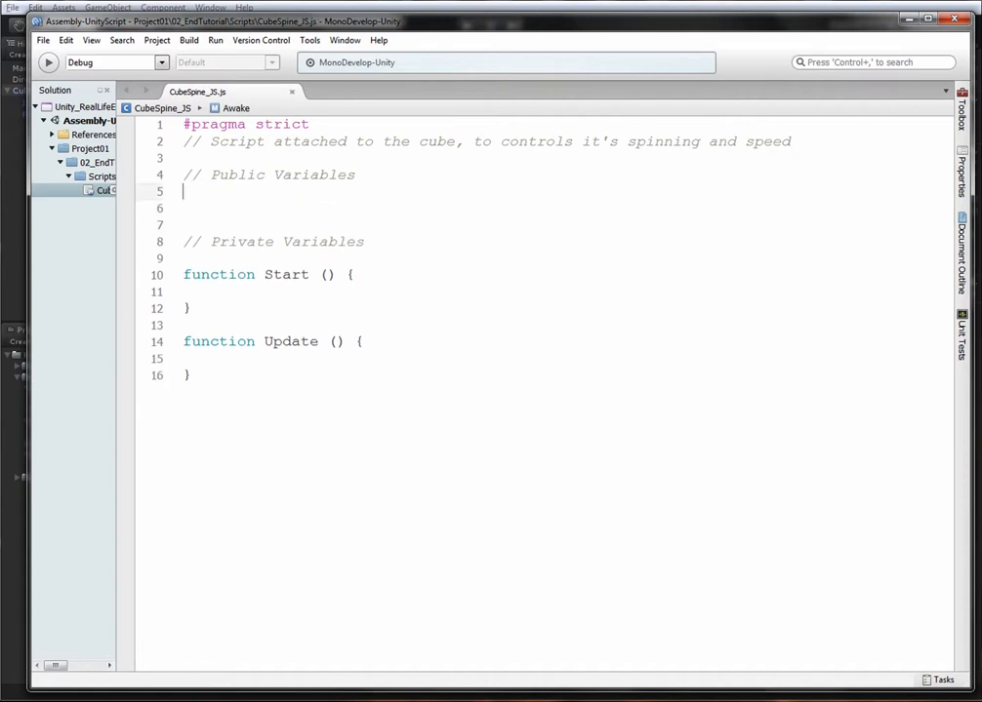
text(public var )
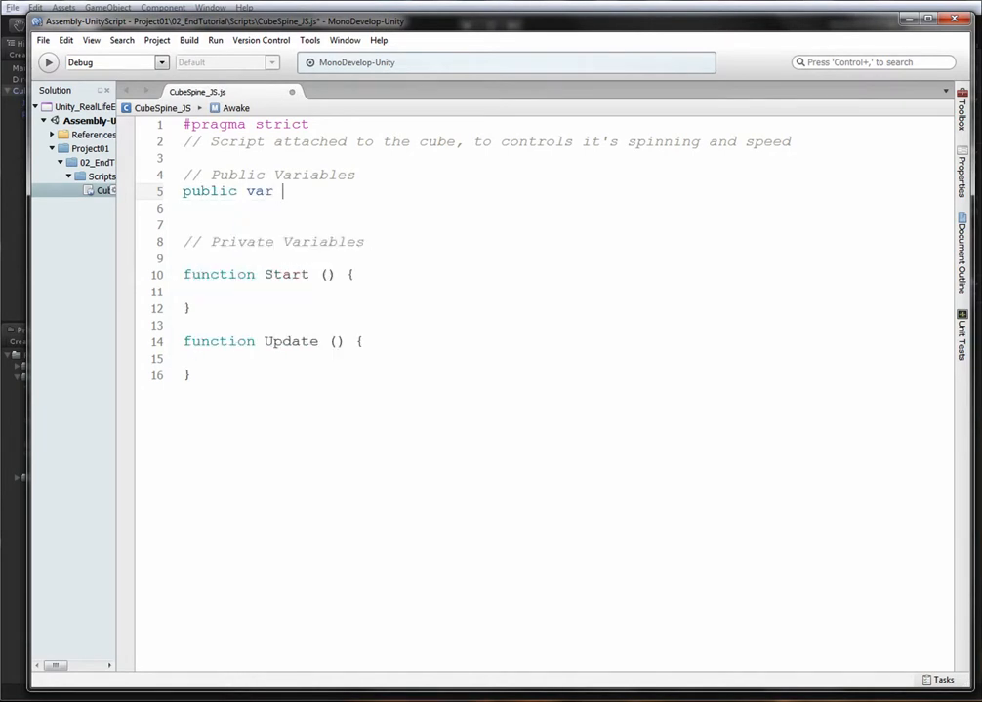
text(speed)
key(Tab)
key(Tab)
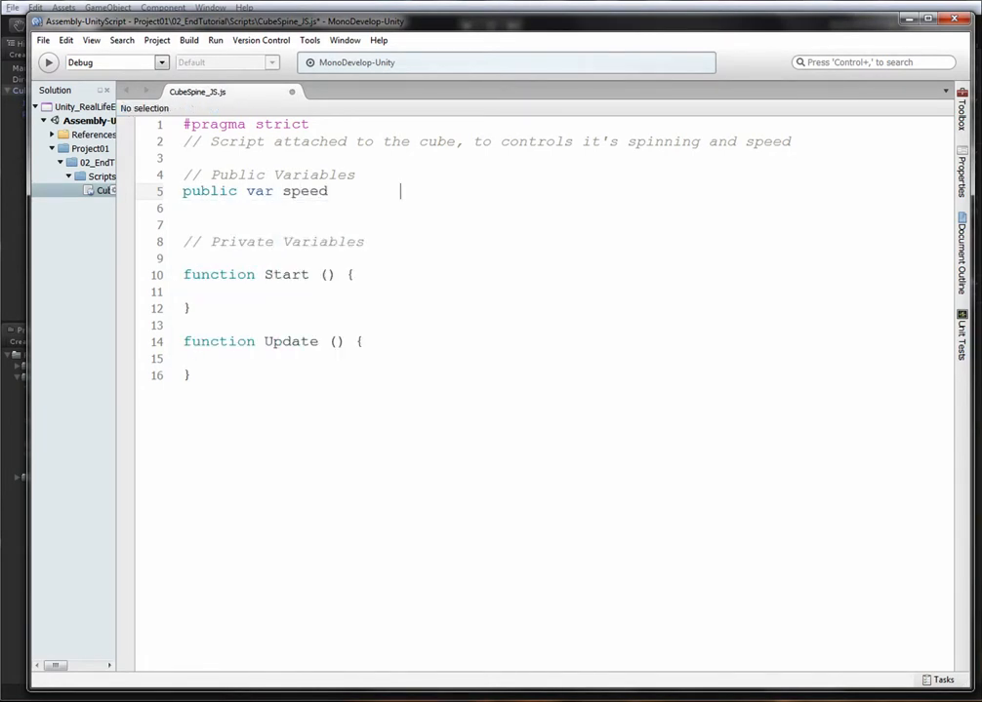
text(: float = )
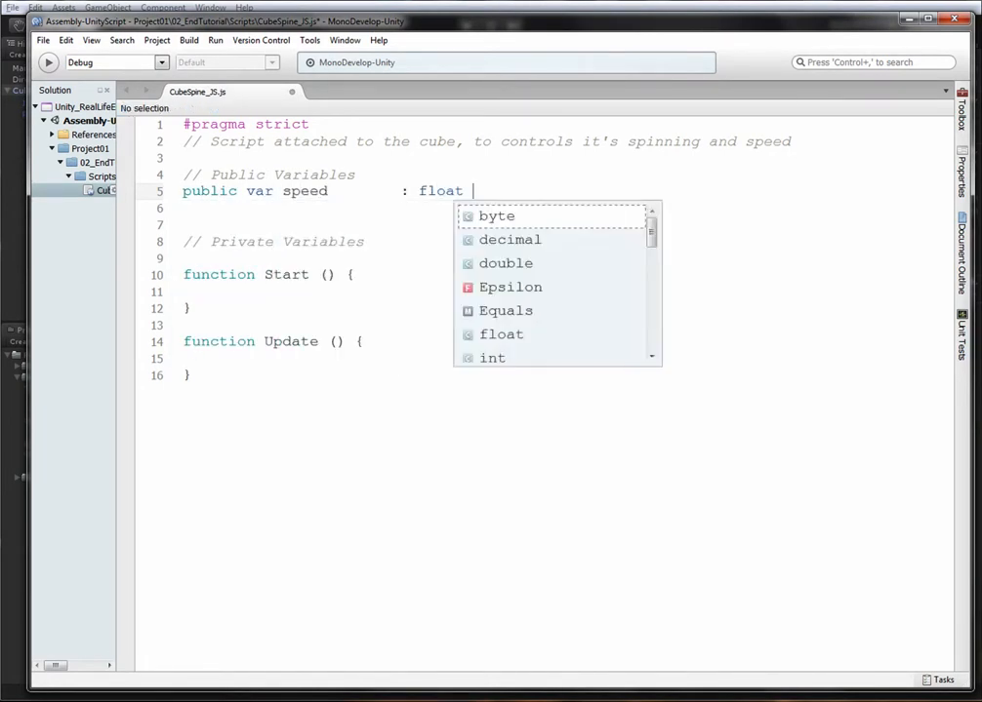
text(1.0;)
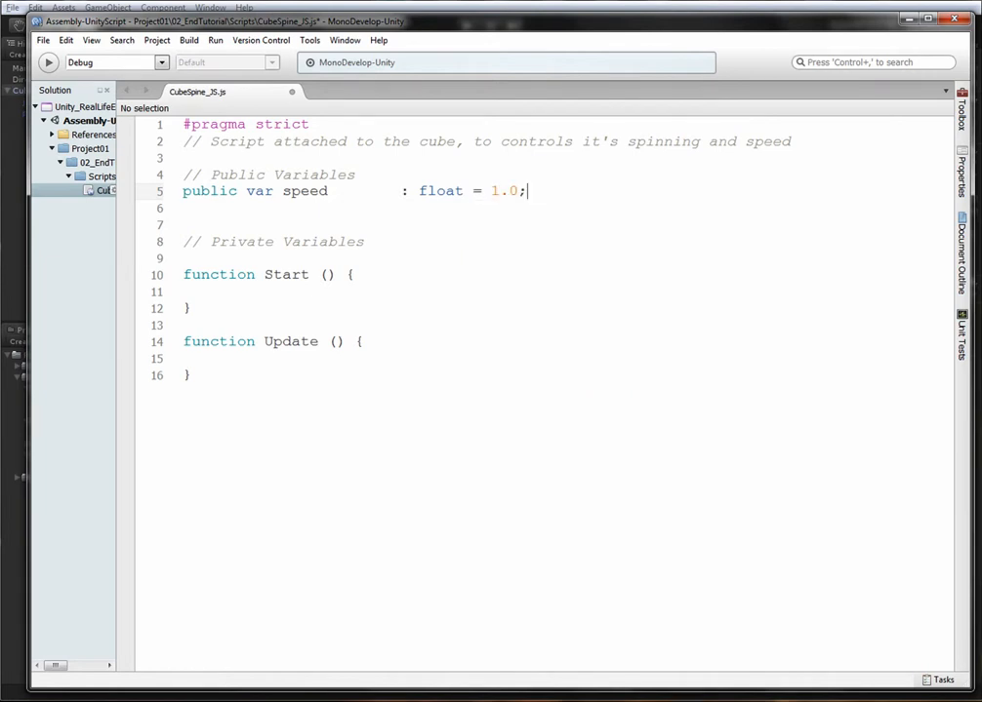
Step: Declare the public variable speedAccelerate as a float with value 0.0 below speed, and align the type columns of both lines
key(Return)
text(public var)
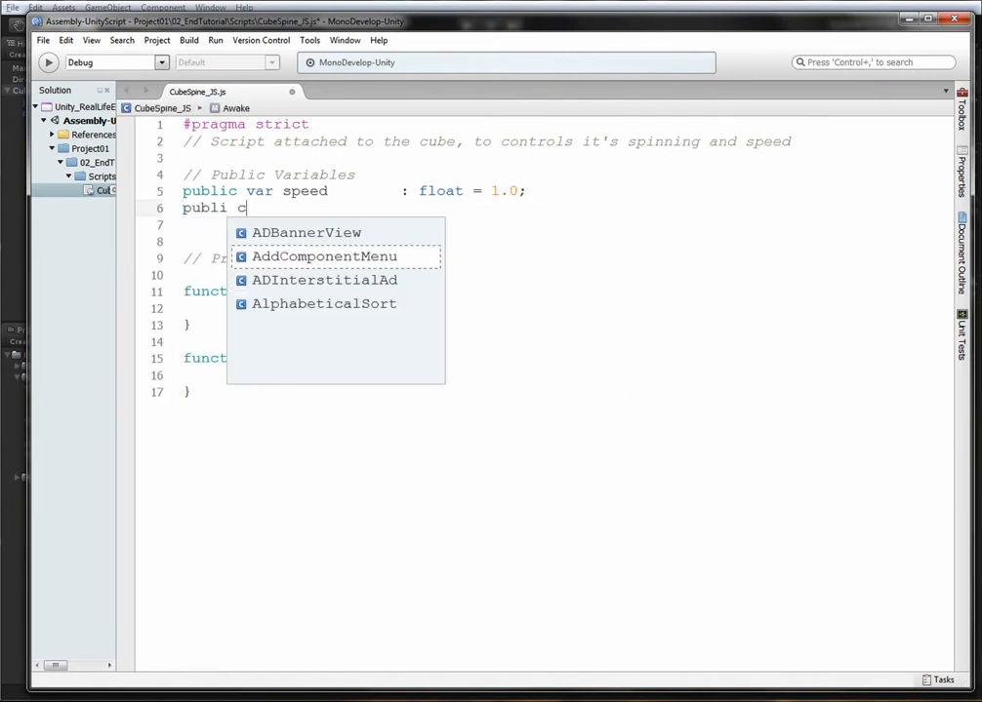
text( spee)
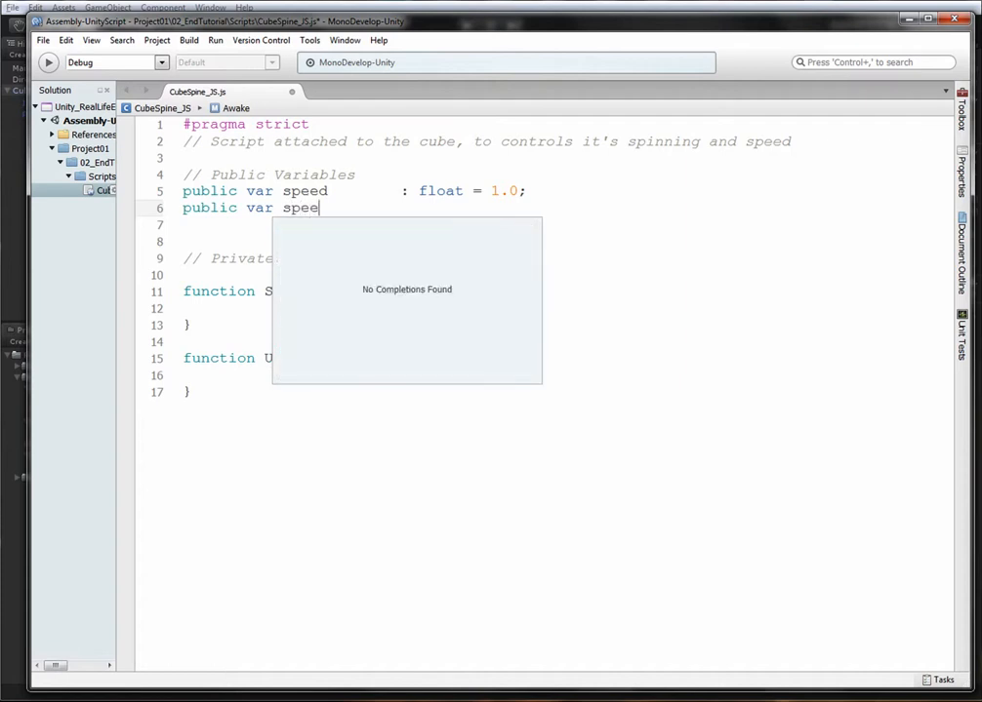
text(dAccelerate)
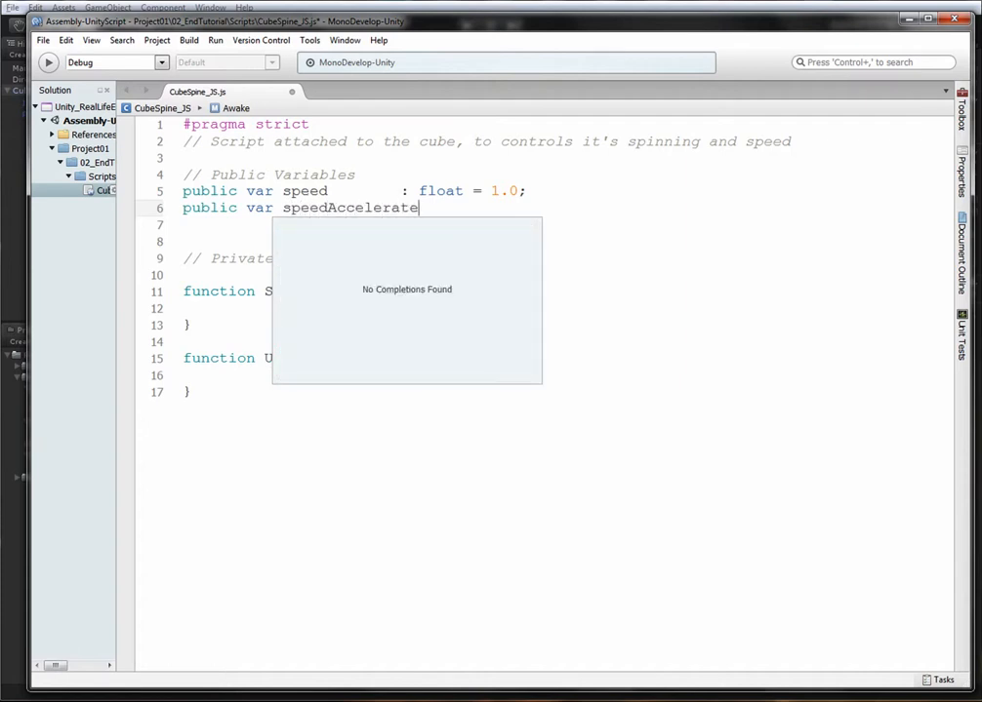
key(Escape)
key(Up)
key(Left)
key(Left)
key(Tab)
key(Down)
key(Left)
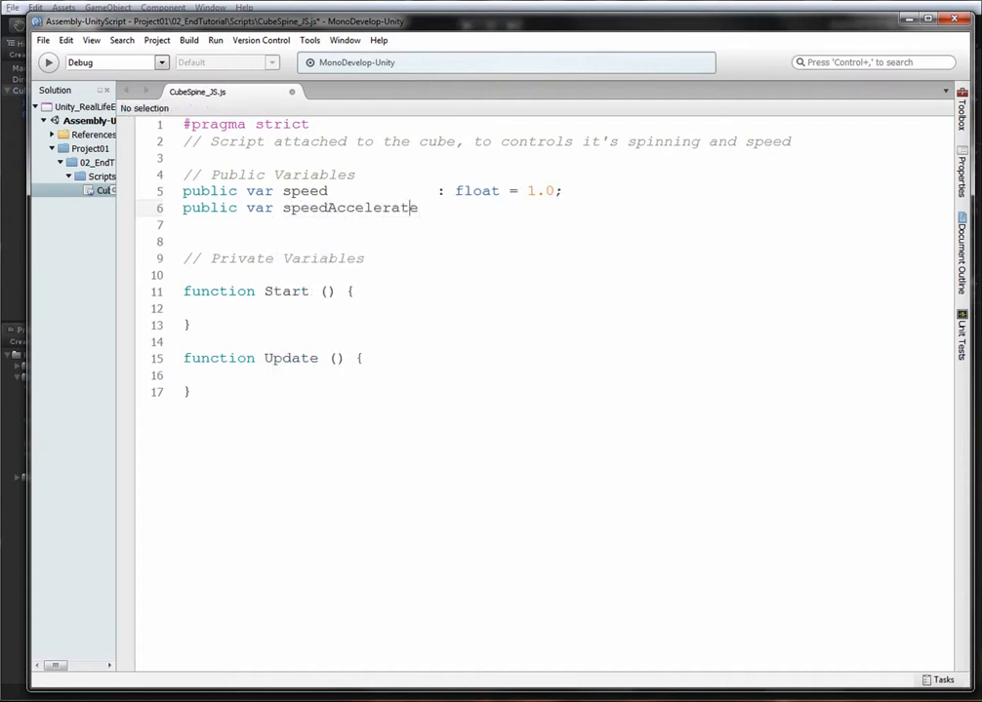
text(: float )
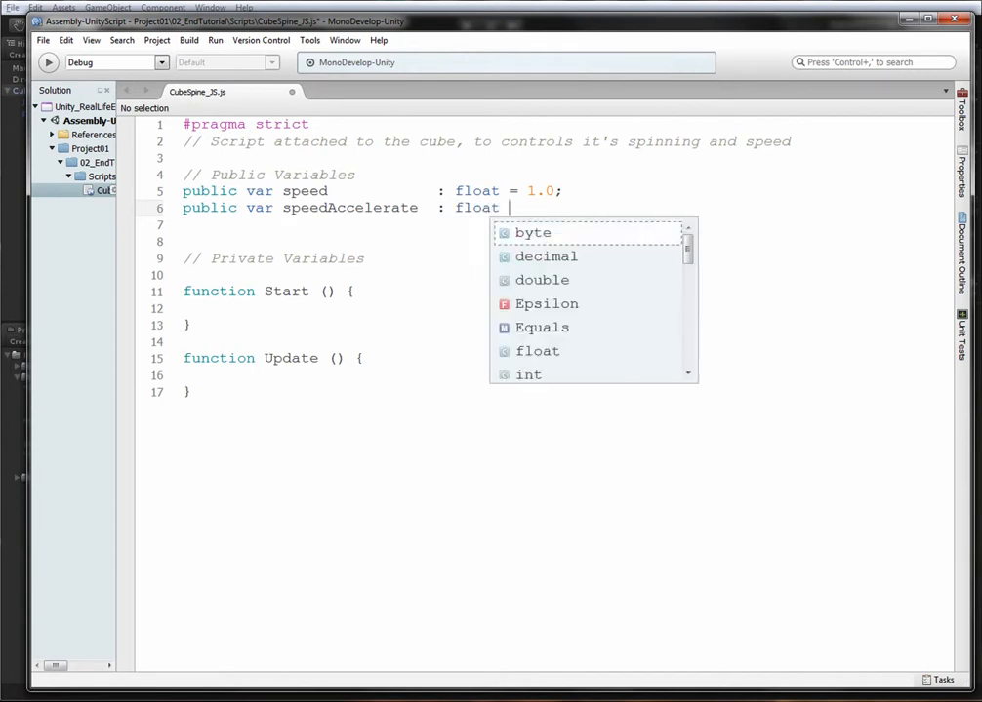
text(= 0.0;)
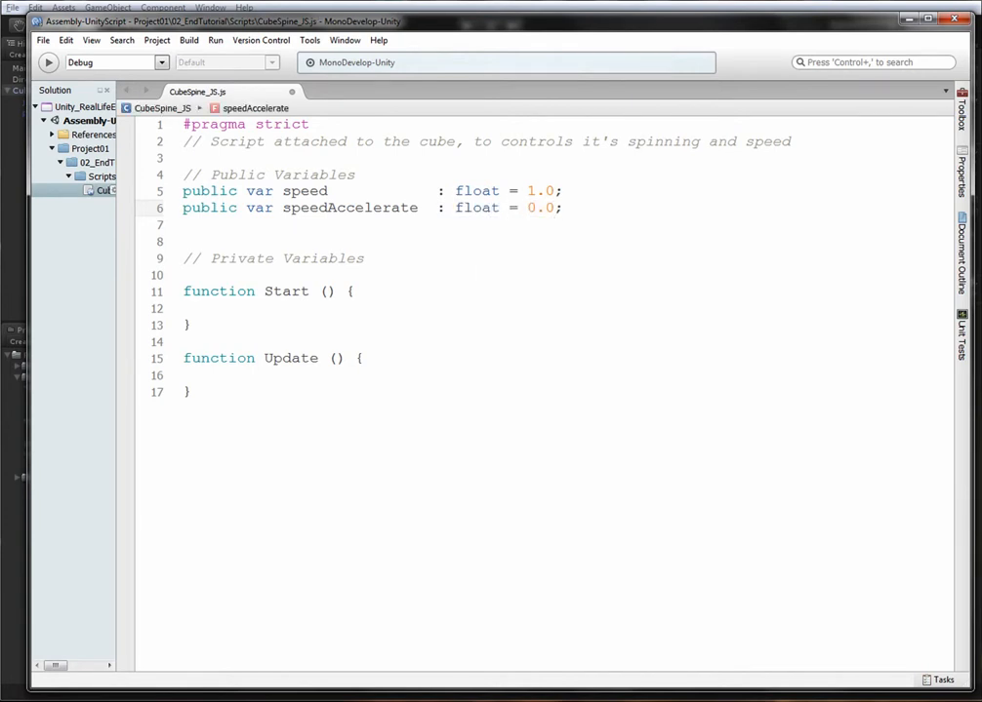
Step: Declare the public variable accelerate as a boolean set to false below speedAccelerate, and remove the extra blank line after it
key(Return)
text(publi)
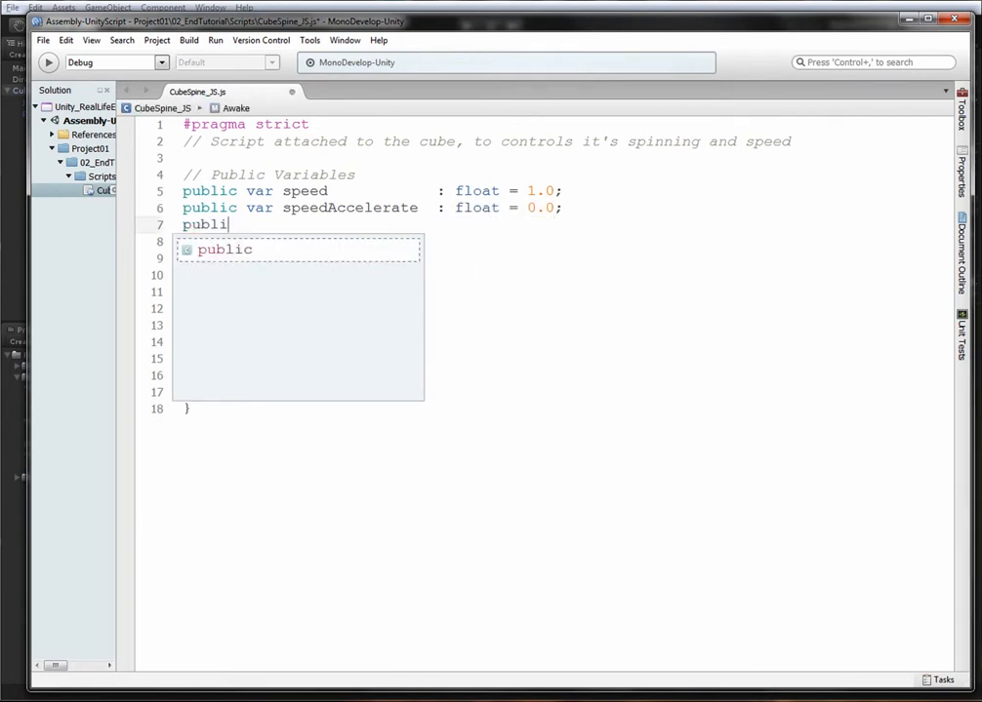
text(c var speed)
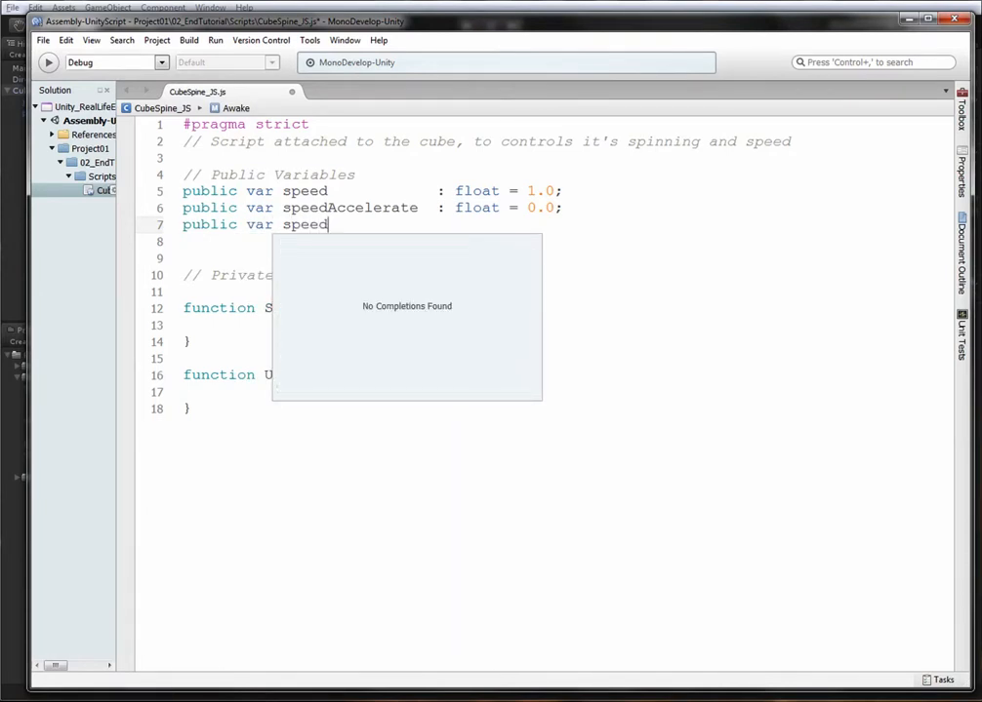
key(BackSpace)
key(BackSpace)
key(BackSpace)
key(BackSpace)
key(BackSpace)
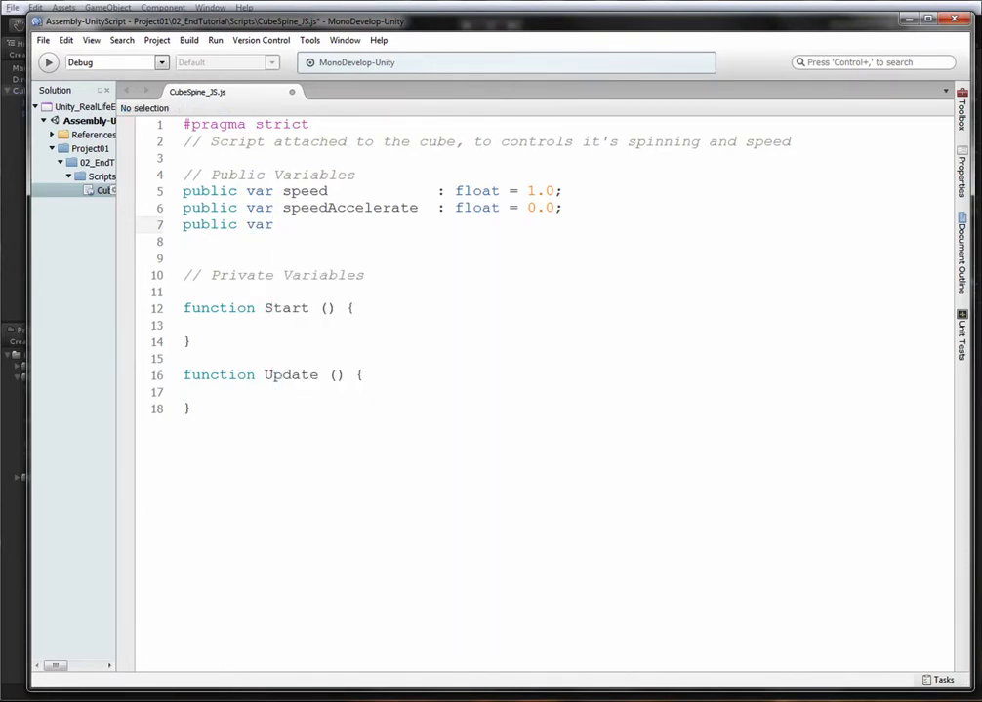
text(Acc)
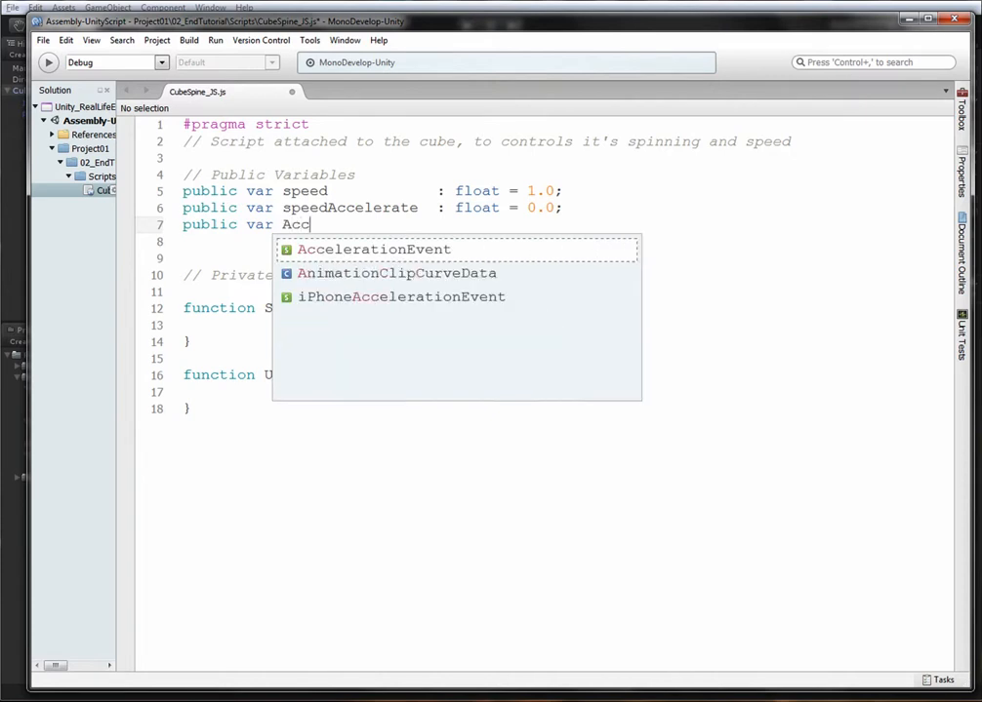
key(BackSpace)
key(BackSpace)
key(BackSpace)
text(accelerate)
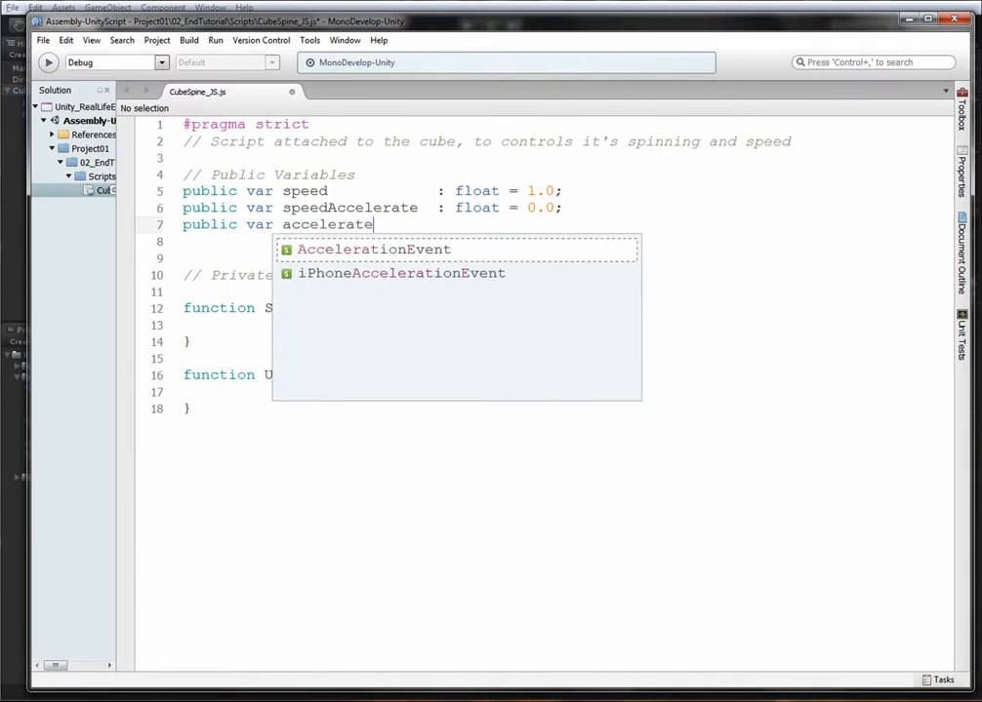
key(Escape)
text(:)
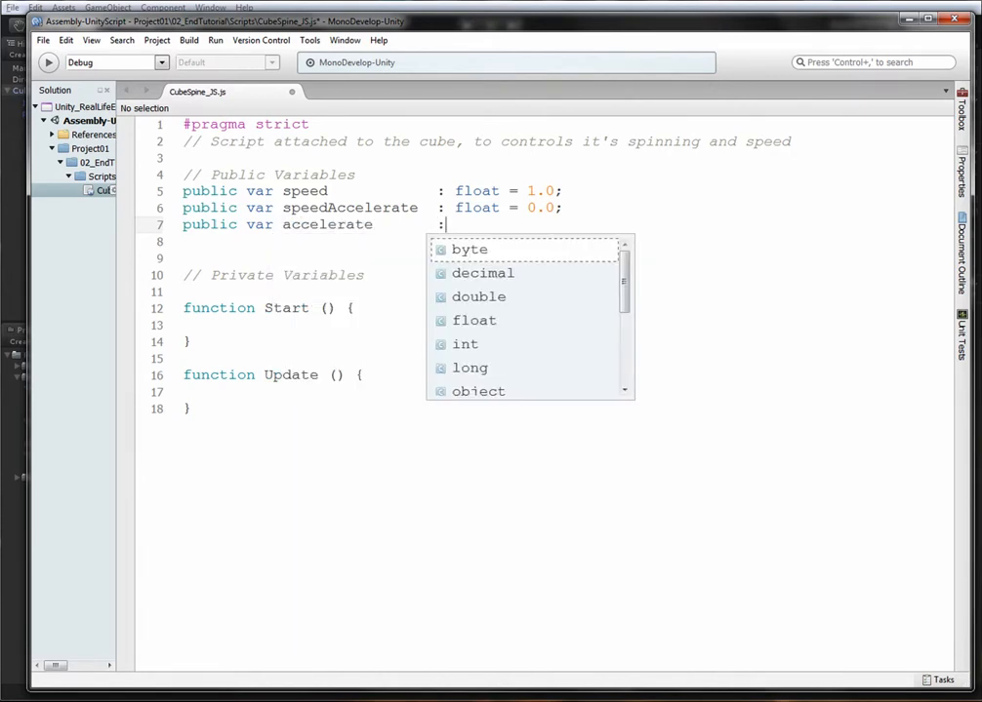
text( boolean = false;)
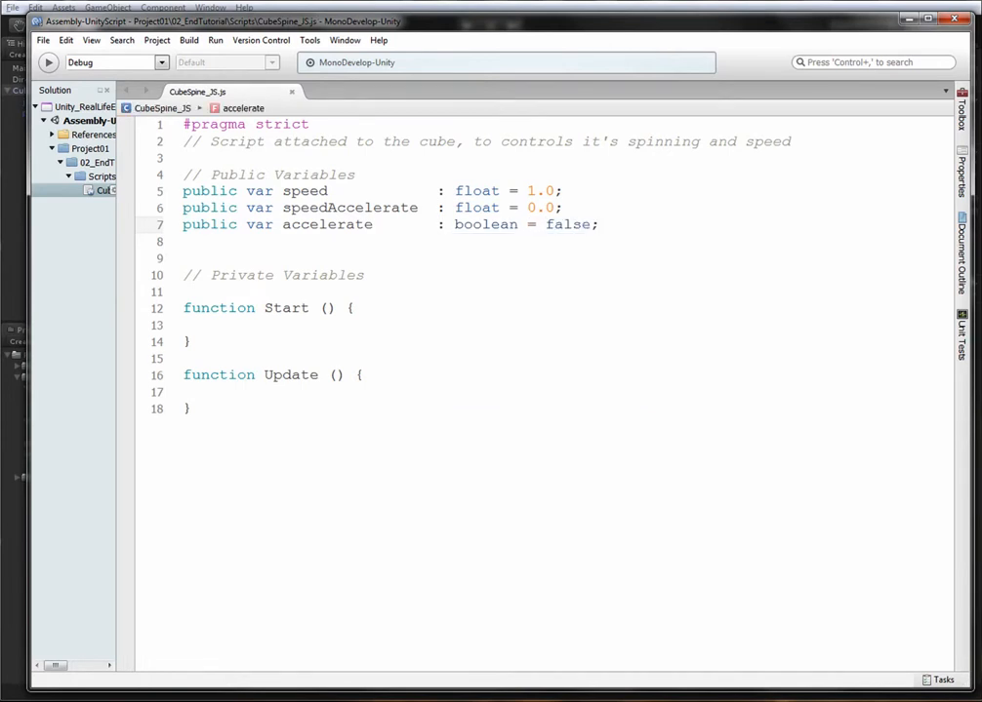
key(Down)
key(BackSpace)
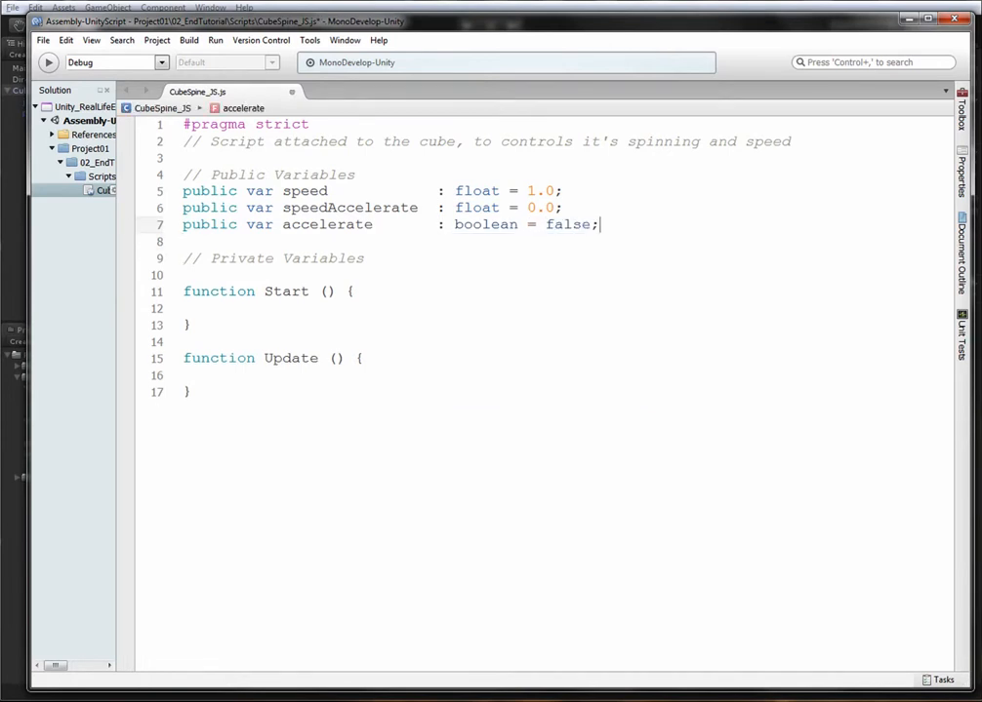
Step: Declare the private variable trans of type Transform under the "// Private Variables" comment, aligned with the public variables
key(Down)
key(Down)
key(Return)
text(private var trans)
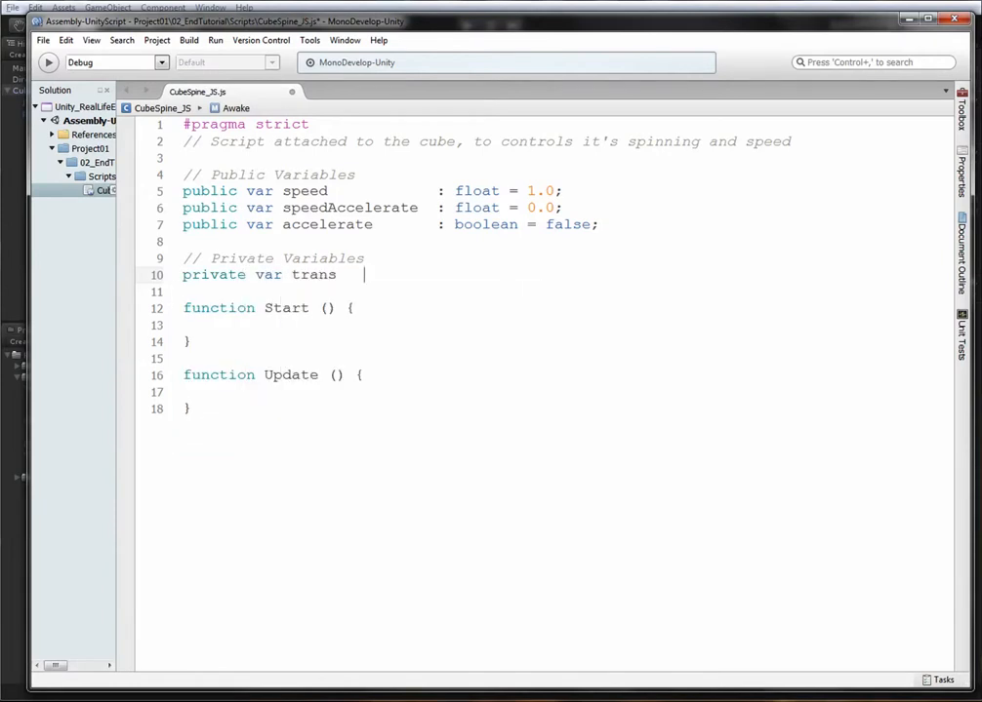
text(           : Transform;)
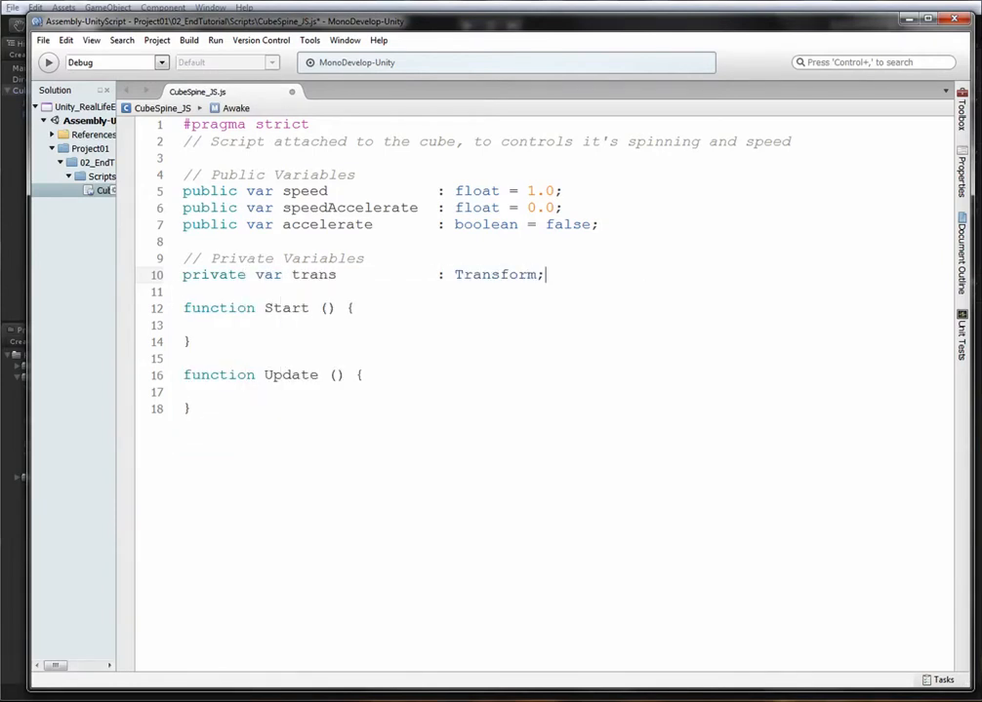
Step: Declare the private variable anim of type Animator below trans, followed by blank lines before the Start function
key(Return)
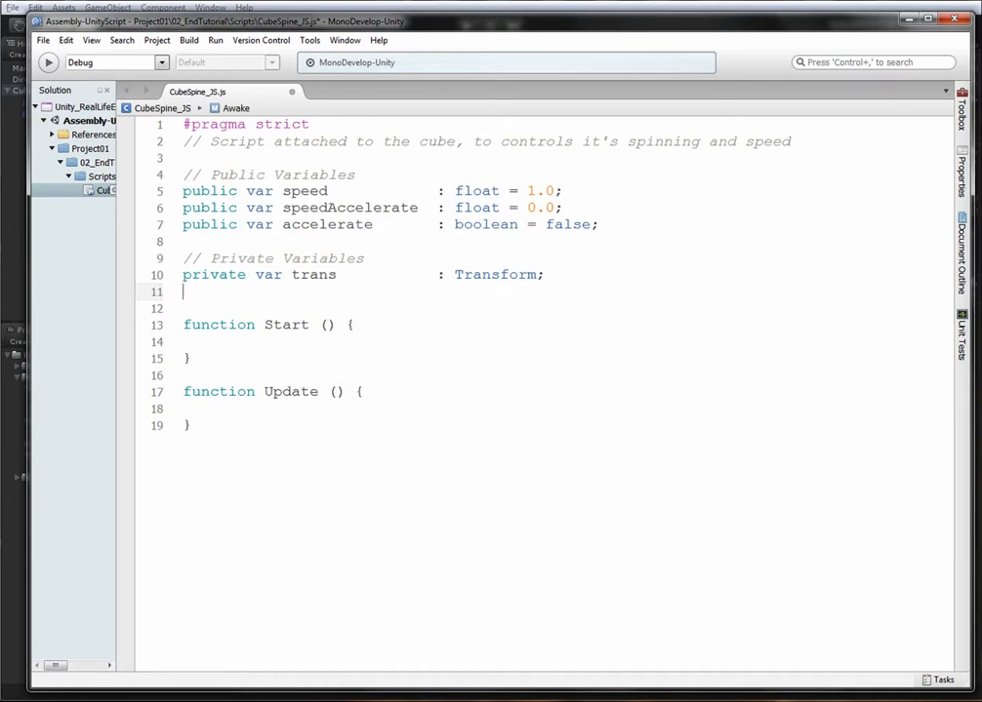
text(private va)
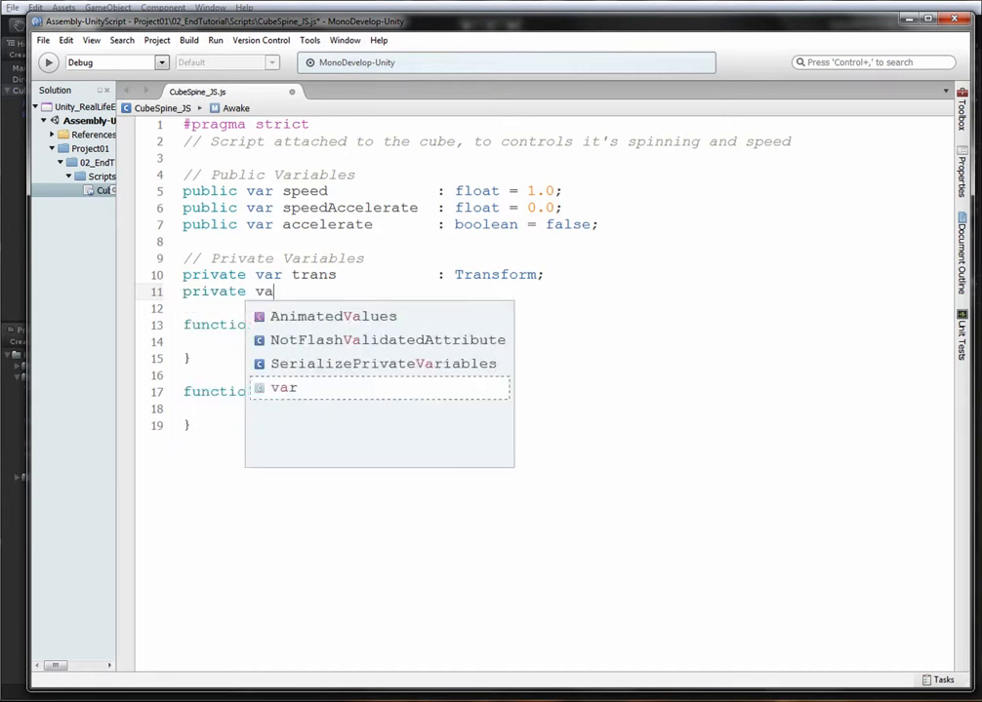
text(r anim)
key(Tab)
key(Tab)
key(Tab)
text(: A)
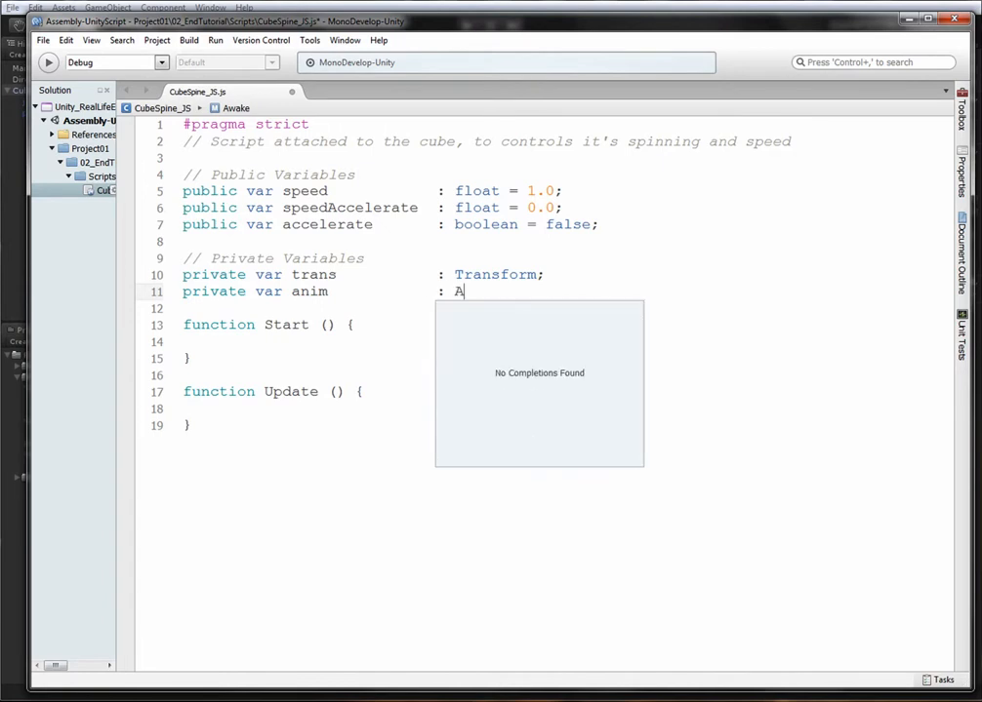
text(nimator;)
key(Return)
key(Return)
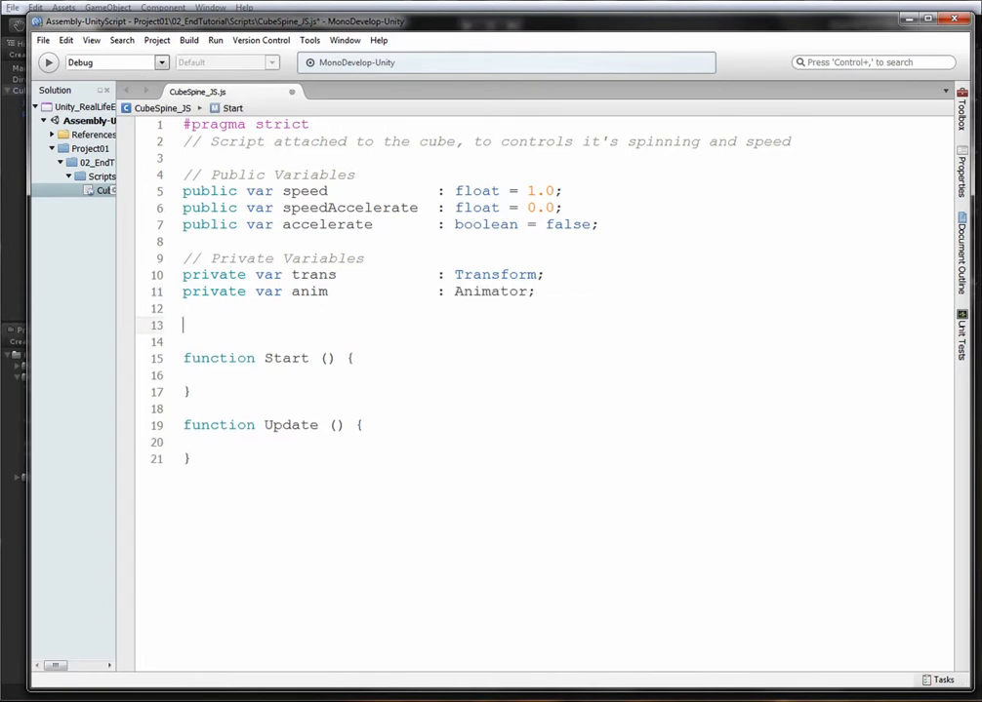
Step: Add an Awake() function above Start containing the line "trans = transform;"
text(function Awake())
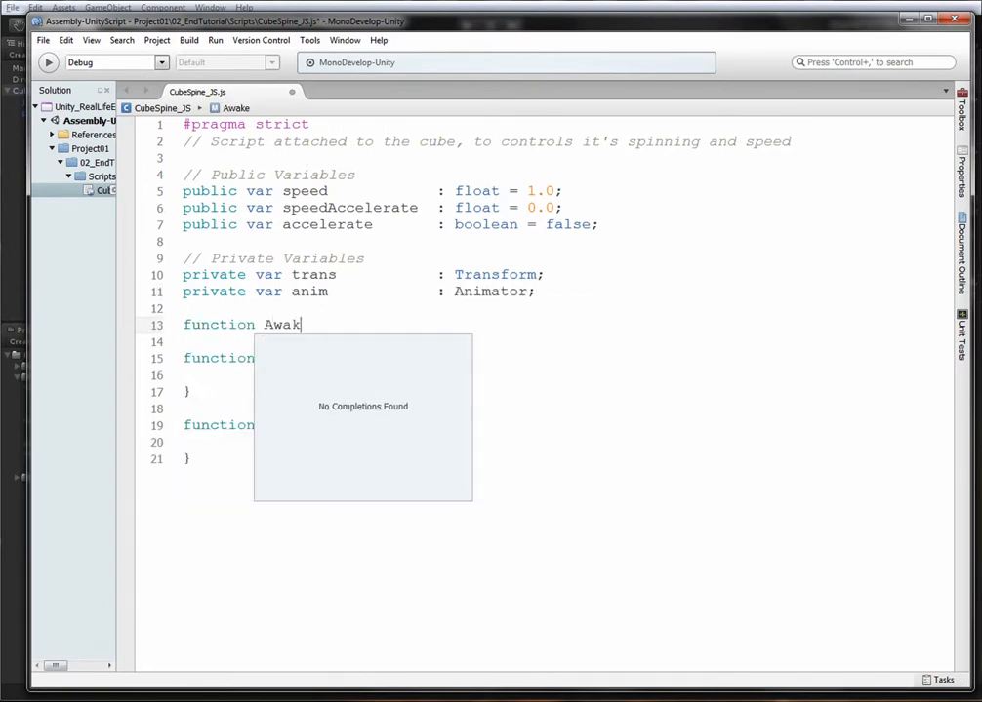
key(Return)
text({)
key(Return)
text(tra)
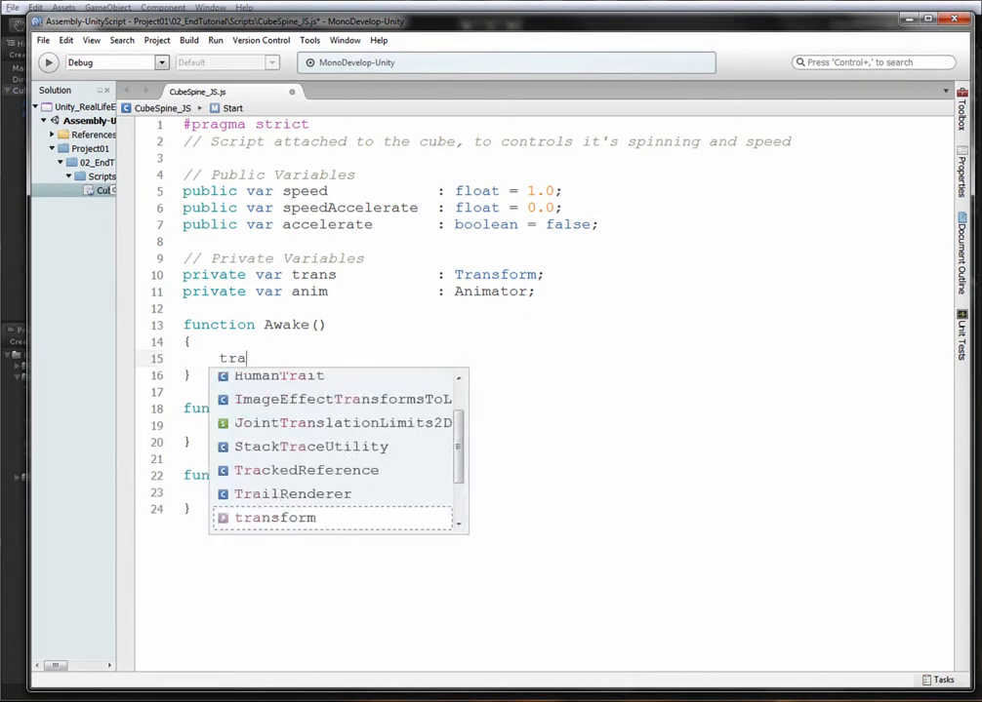
text(ns = transform;)
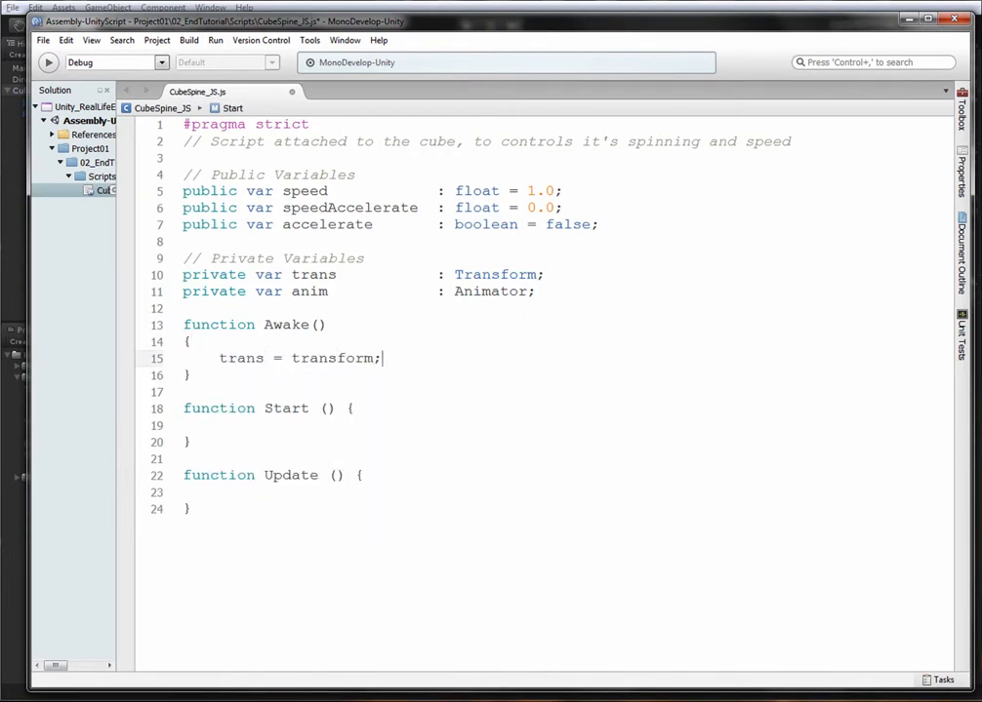
Step: Add the line "anim = trans.GetComponent(Animator);" inside the Awake function
key(Return)
text(anim    )
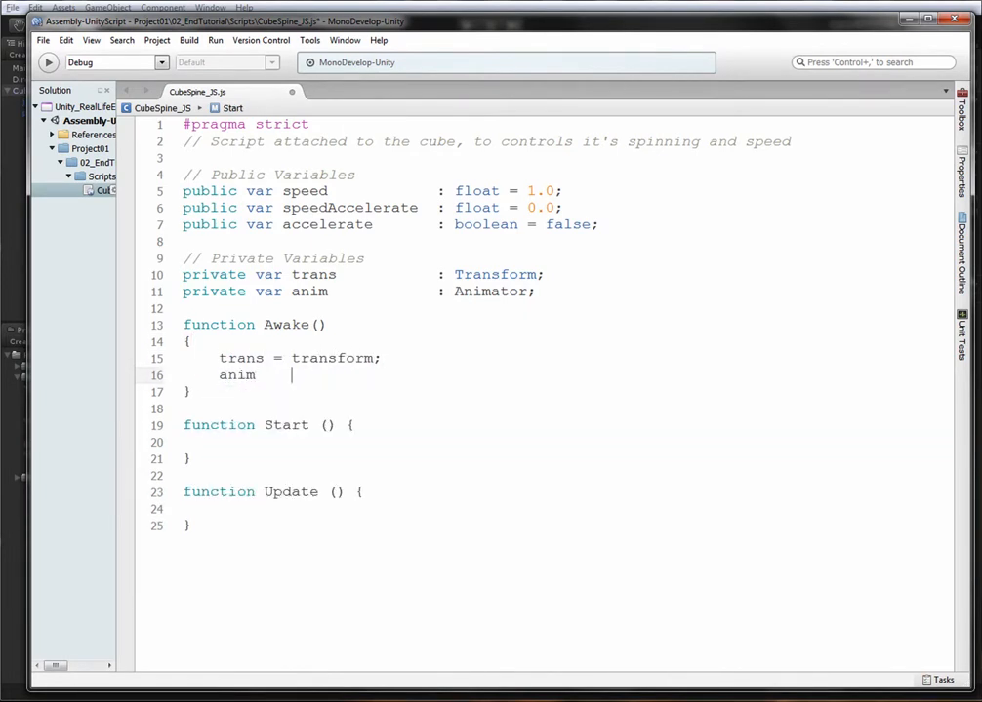
text(= trans)
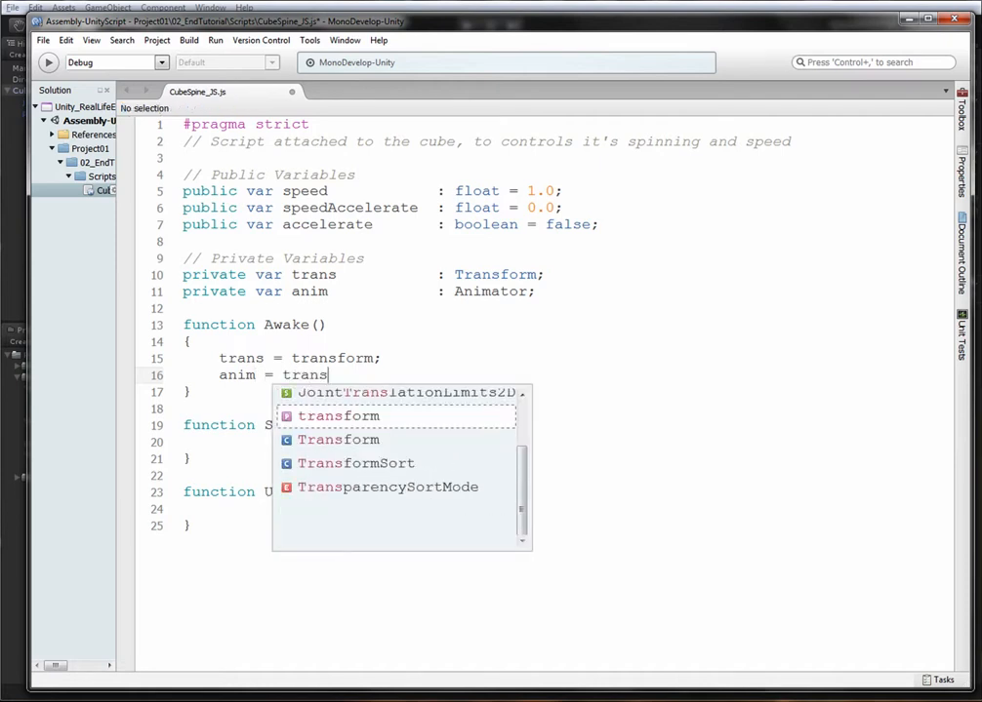
key(Escape)
text(.)
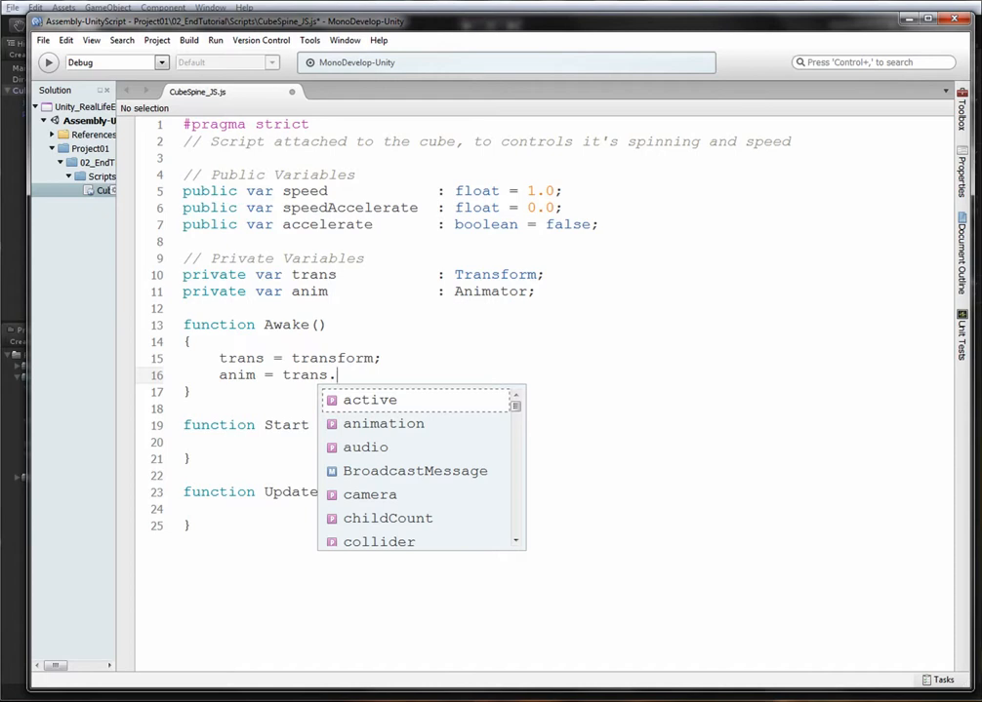
text(GetComponent)
key(Return)
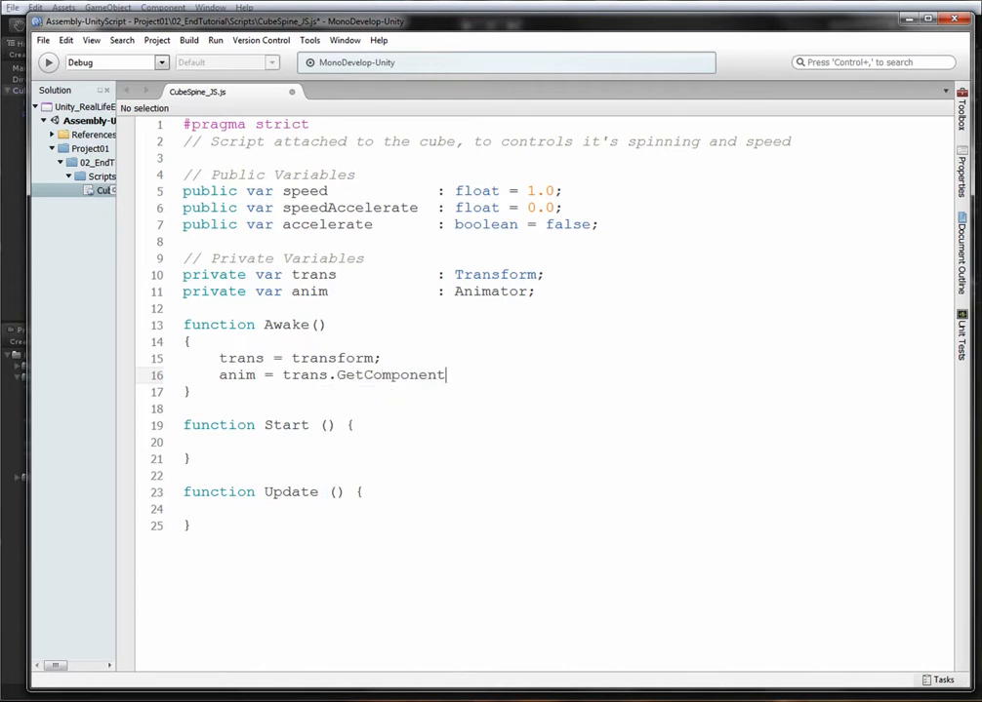
text((Animator);)
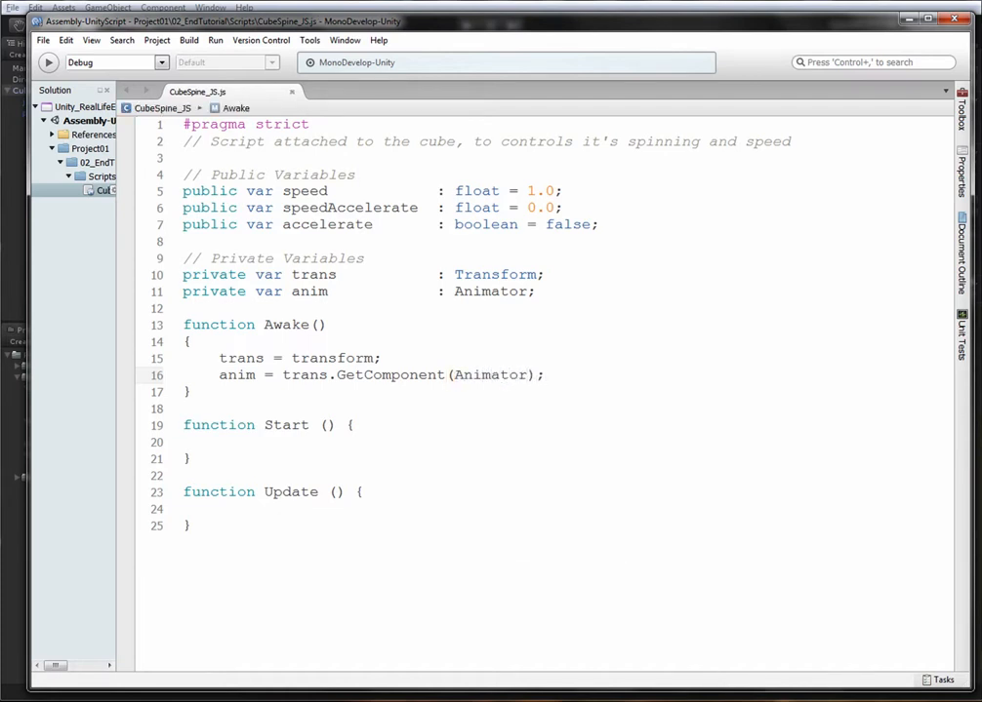
Step: Delete the empty Start function from the script
key(Down)
key(Down)
key(shift+Down)
key(shift+Down)
key(shift+Down)
key(shift+Down)
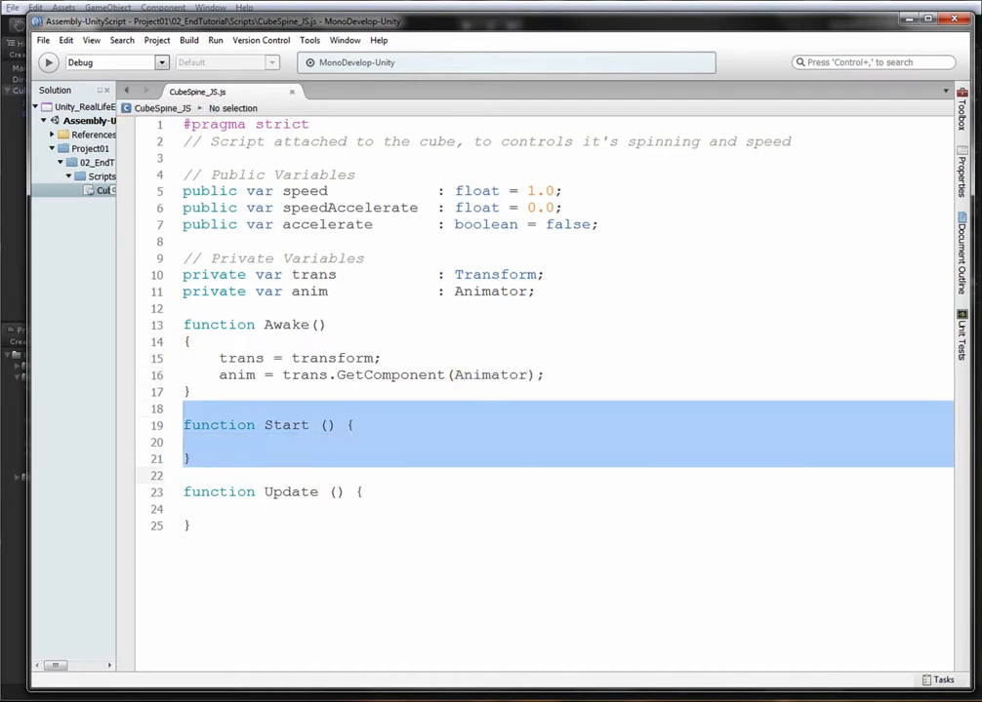
key(Delete)
Step: Put the opening brace of the Update function on its own line and place the cursor inside the function body
key(Down)
key(End)
key(Left)
key(Return)
key(Down)
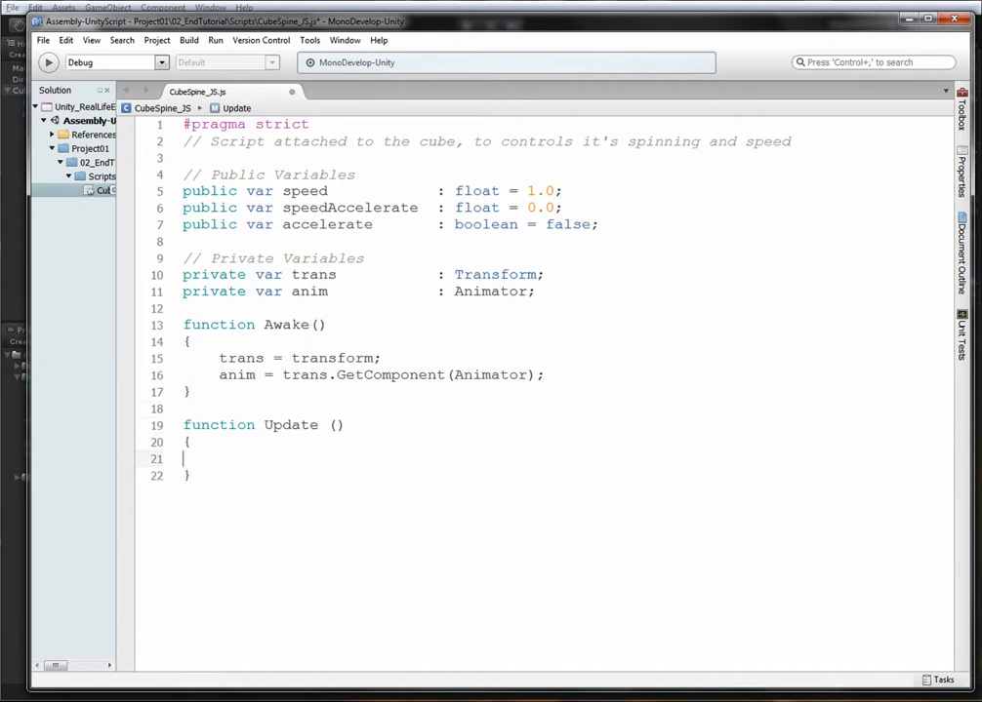
Step: Add the line anim.SetFloat("Speed", speed); to the Update function, checking the parameter name in the Unity Animator, and save the script
key(Tab)
text(anim)
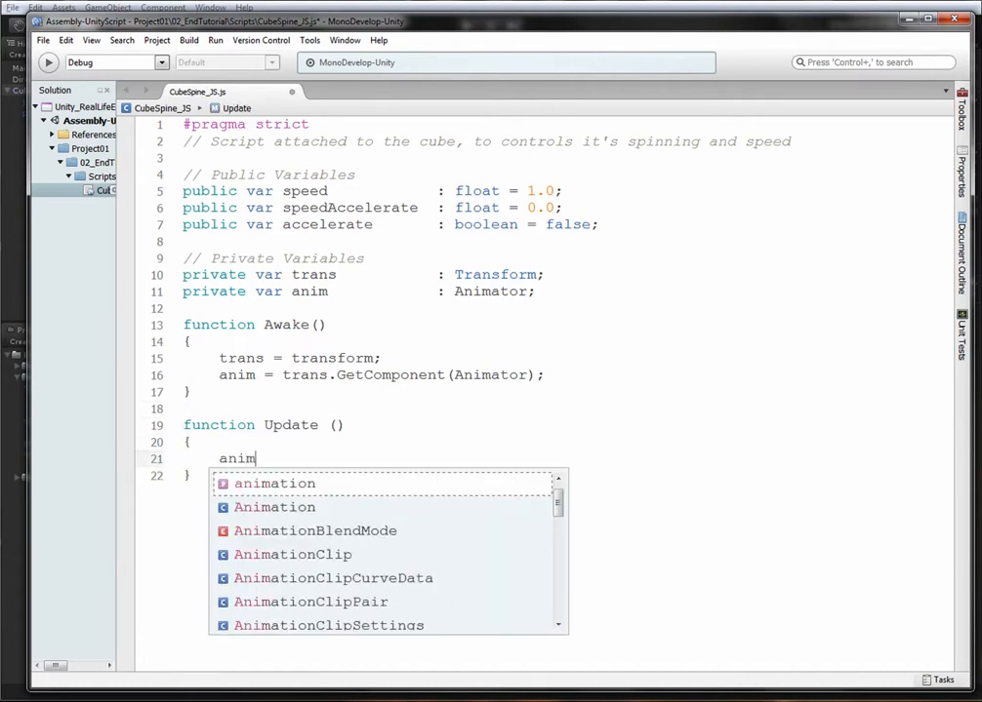
key(Escape)
text(.S)
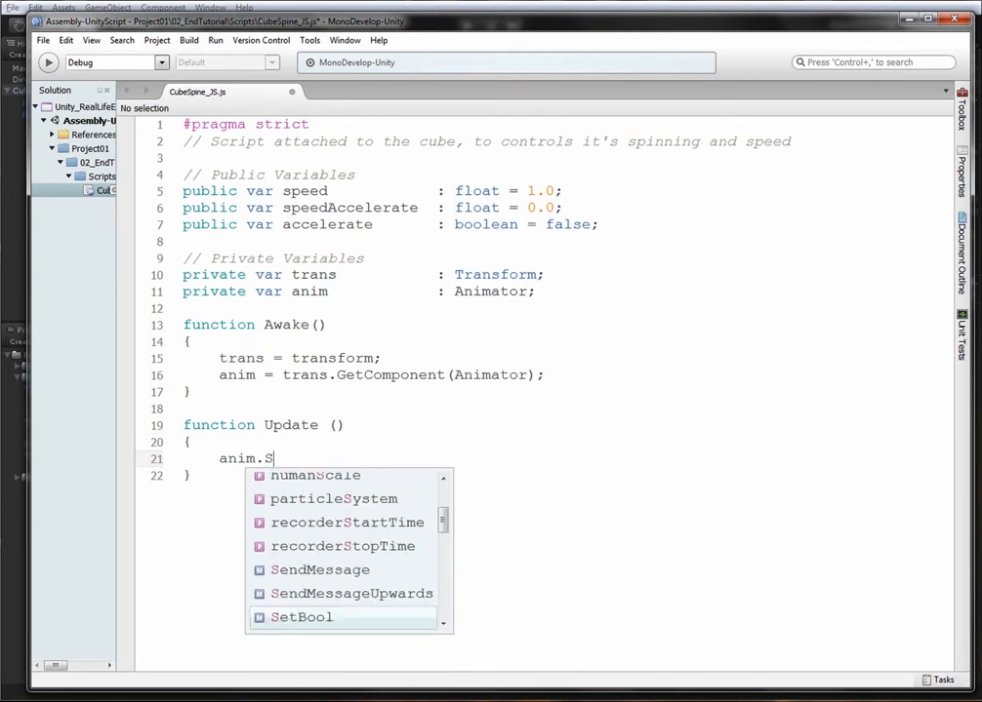
text(etFloat)
key(Escape)
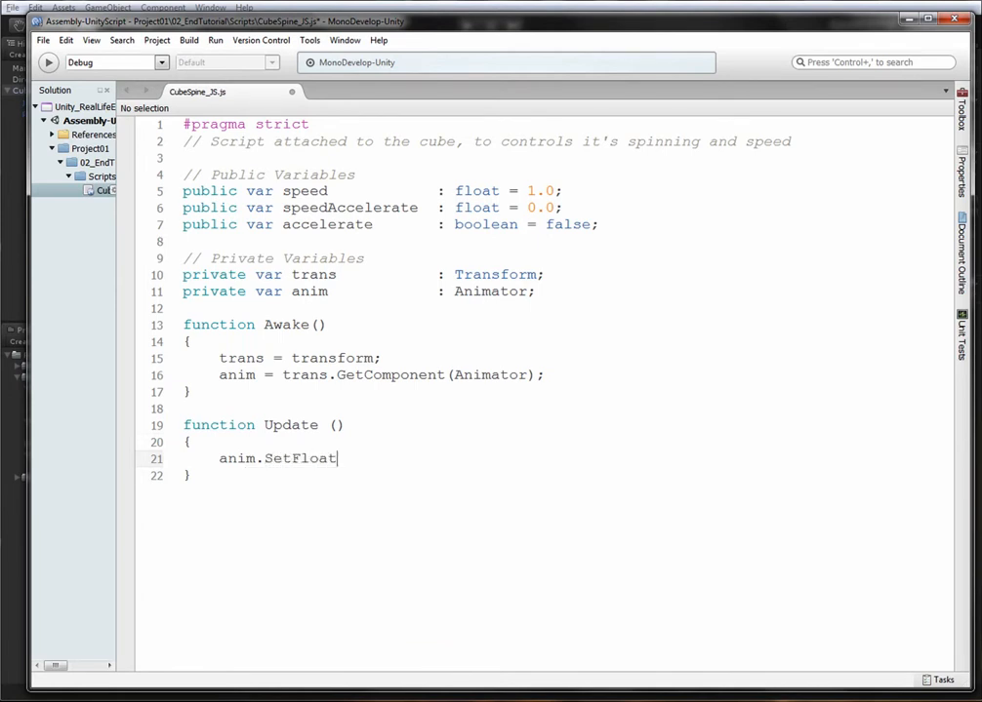
text(("Speed")
key(alt+Tab)
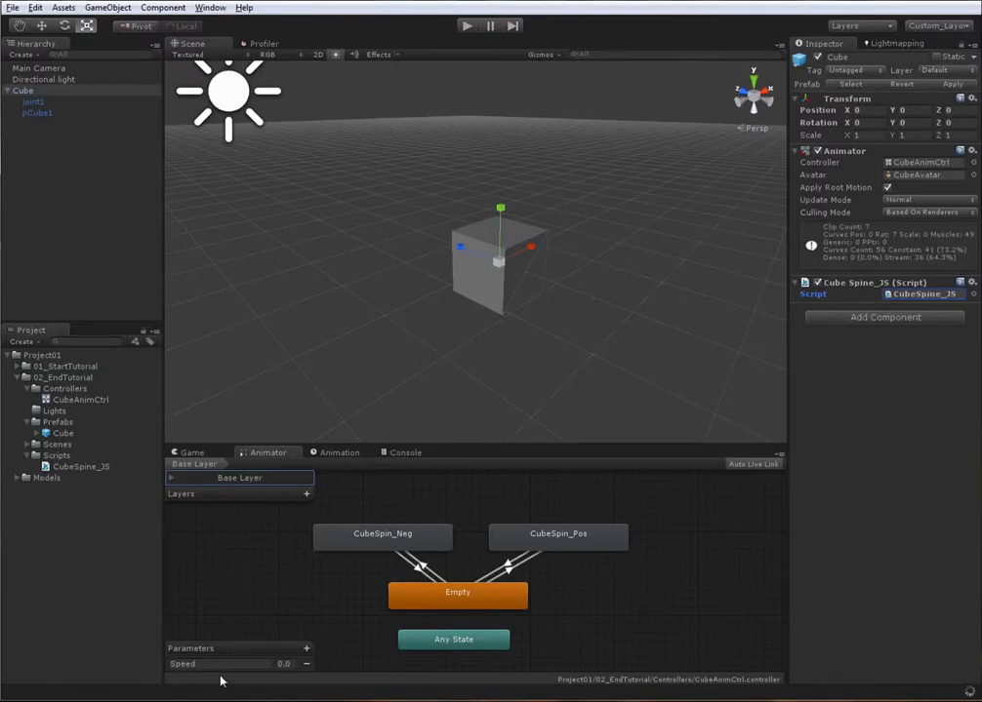
click(185, 664)
key(alt+Tab)
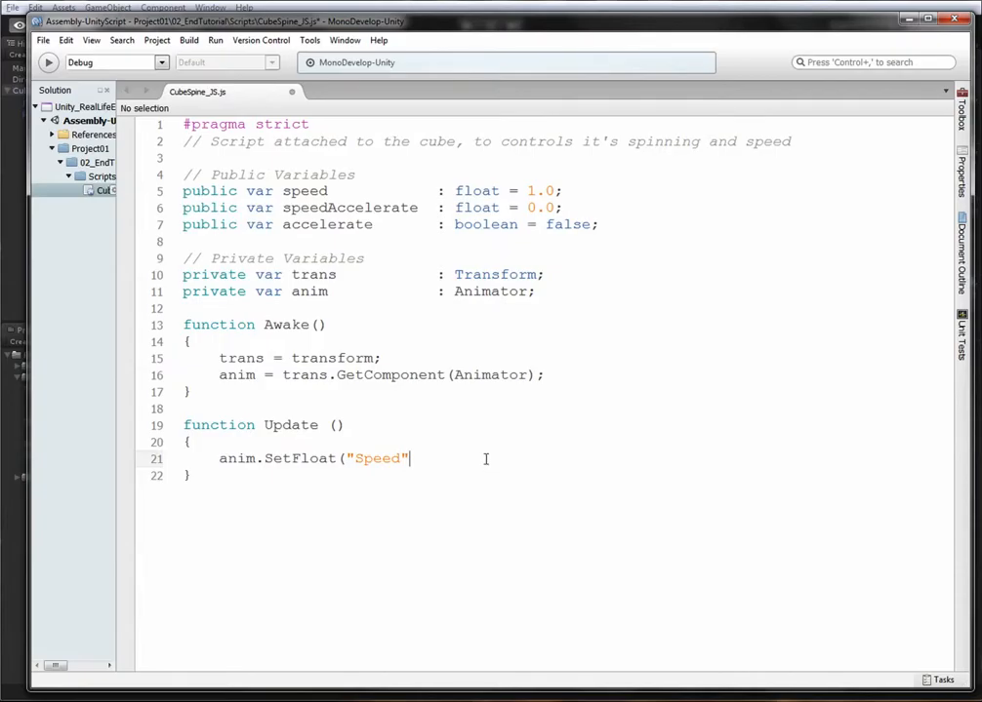
text(, speed);)
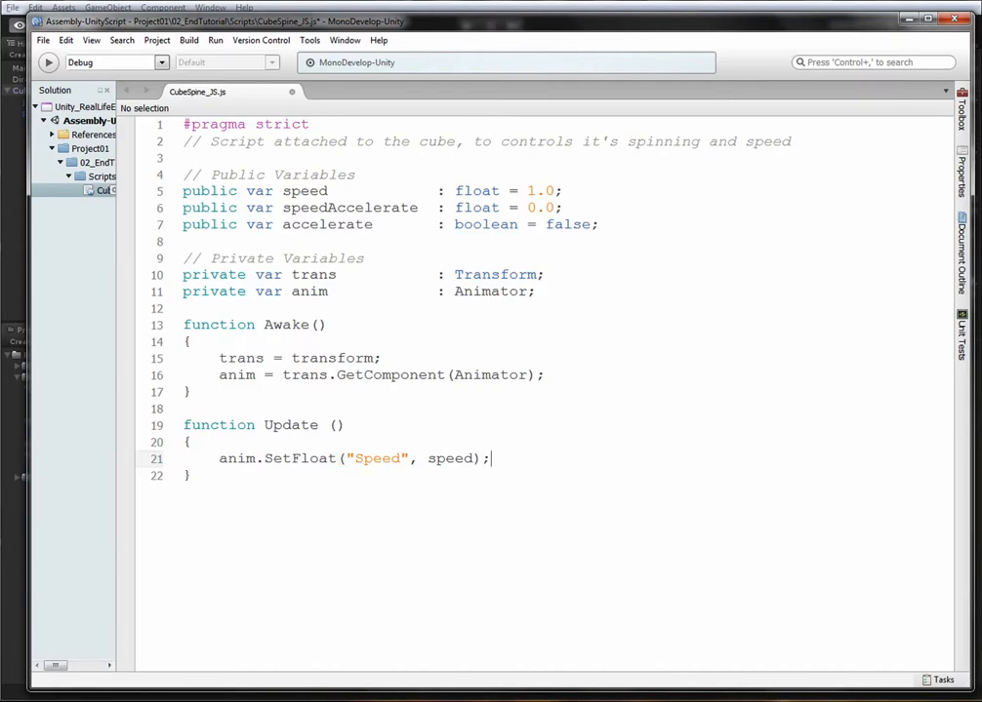
key(ctrl+s)
Step: Switch to Unity, play the scene with the Cube selected, and test its script Speed at -1 and 1 before stopping playback
key(alt+Tab)
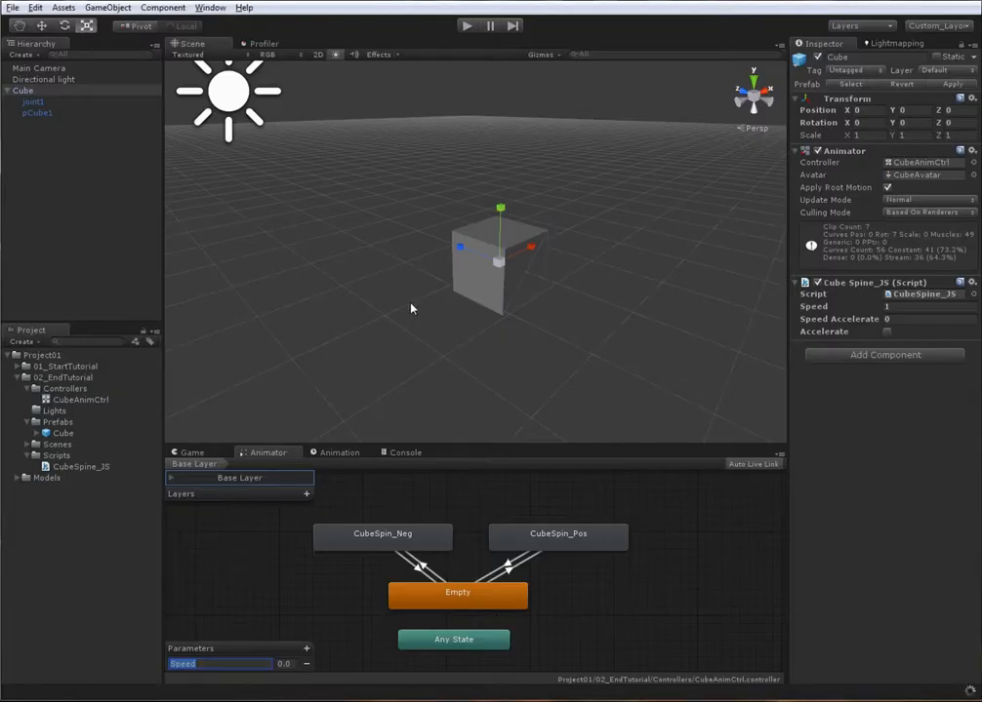
click(561, 331)
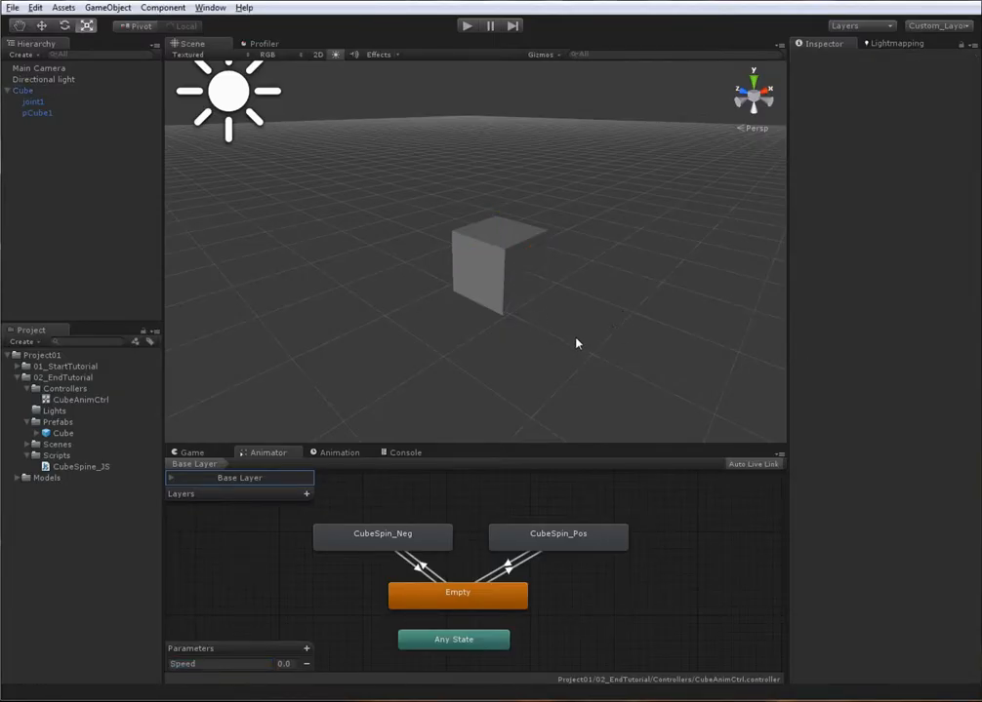
click(527, 278)
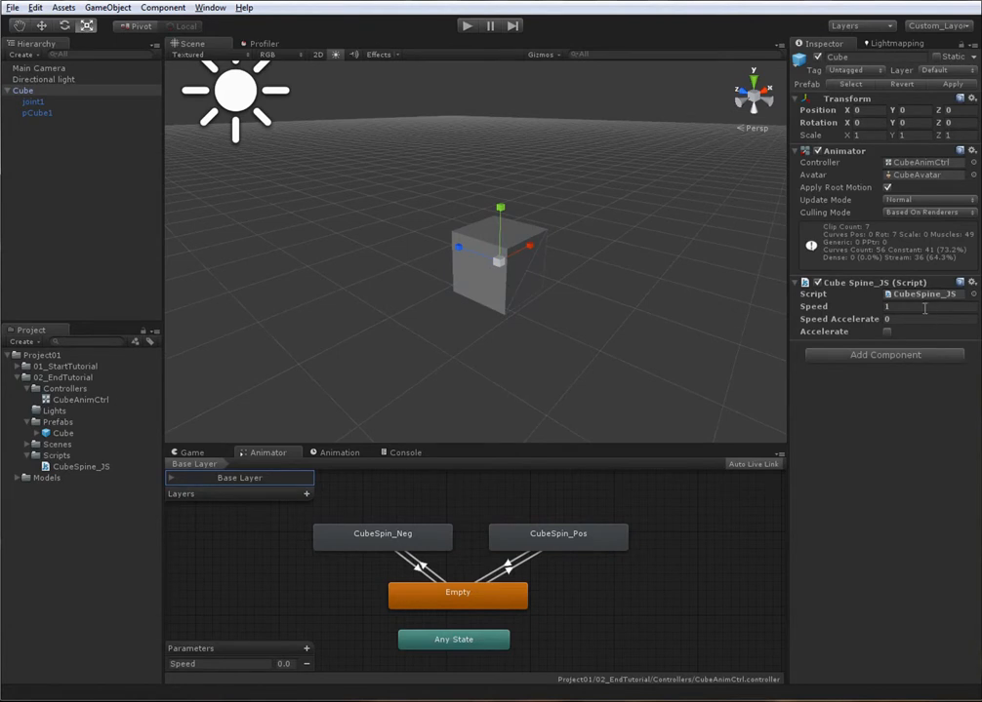
click(466, 26)
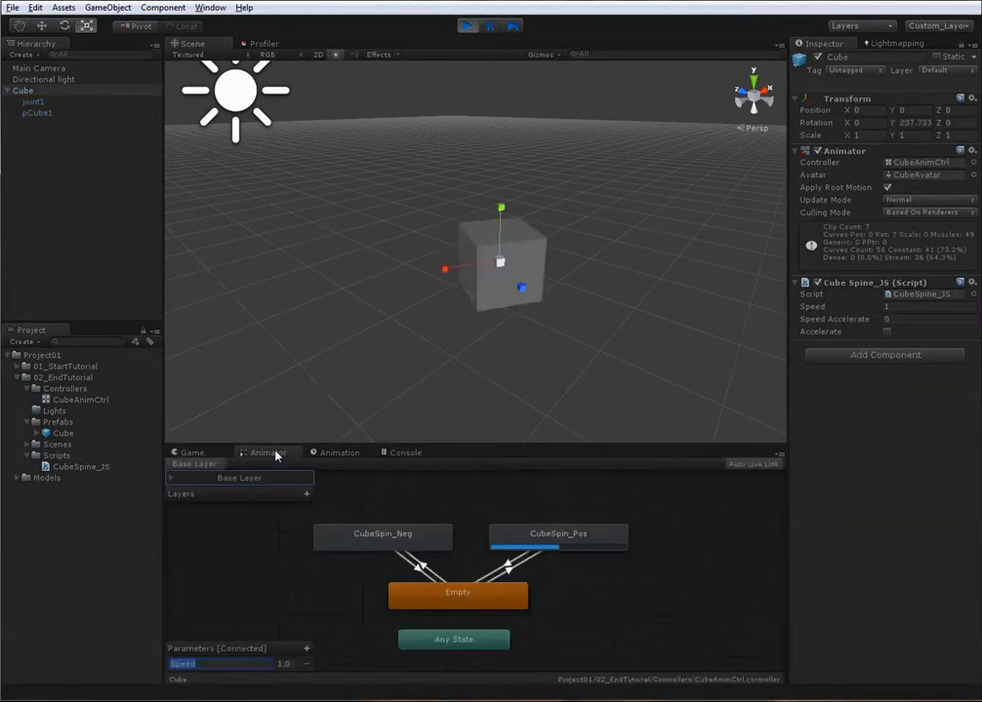
click(905, 307)
text(-1)
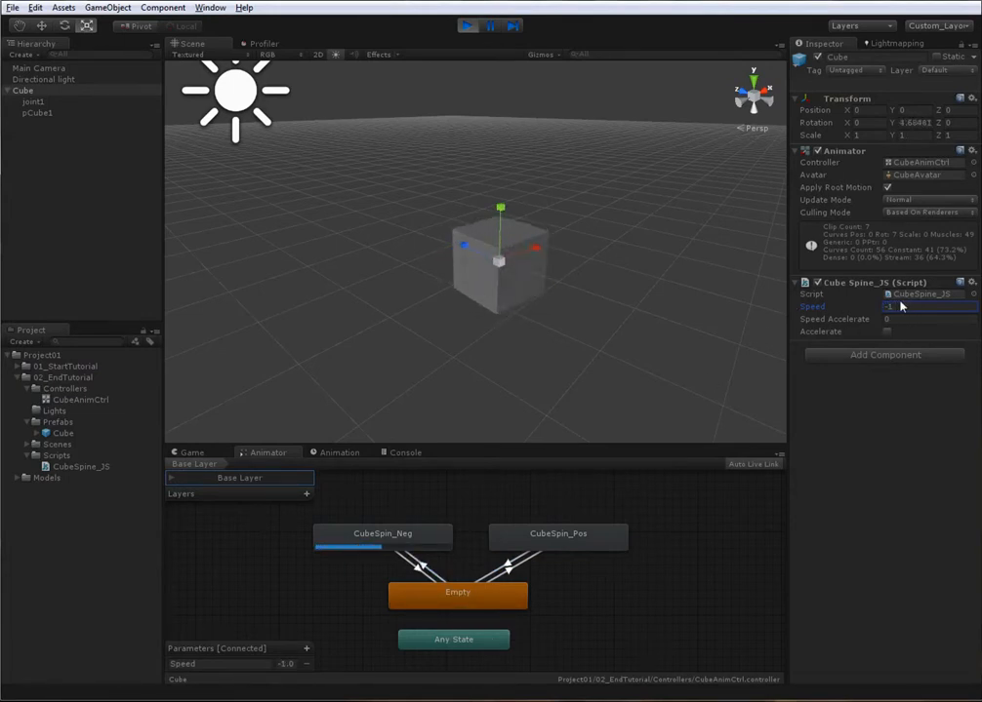
double_click(911, 310)
text(1)
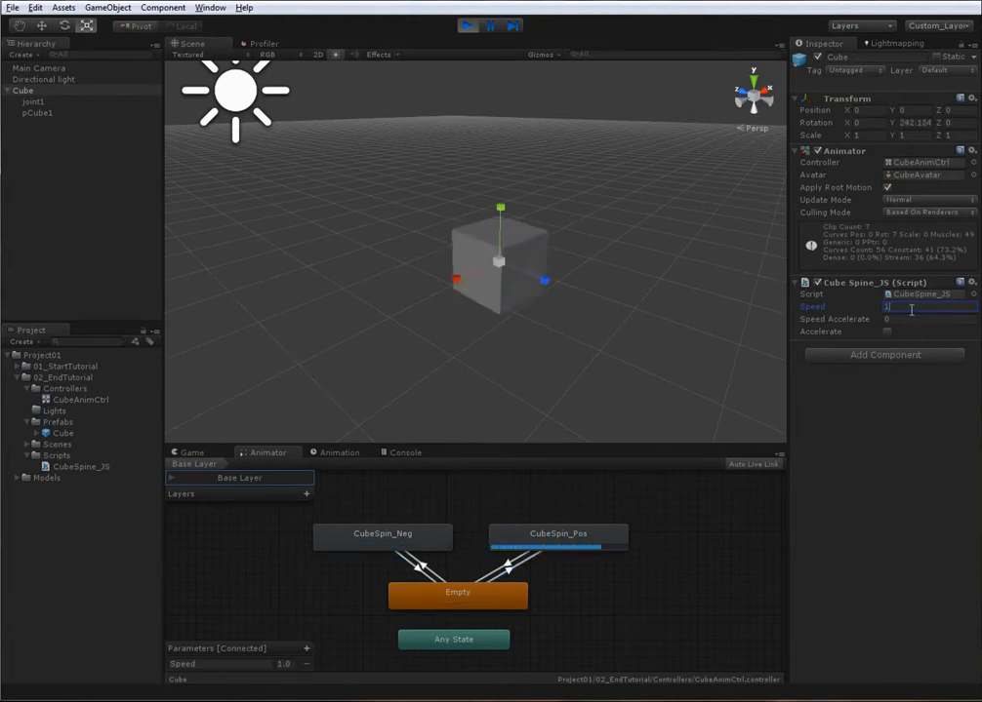
click(467, 25)
Step: Set the threshold of the first Spin motion in the CubeSpin_Neg blend tree to -0.1
click(432, 538)
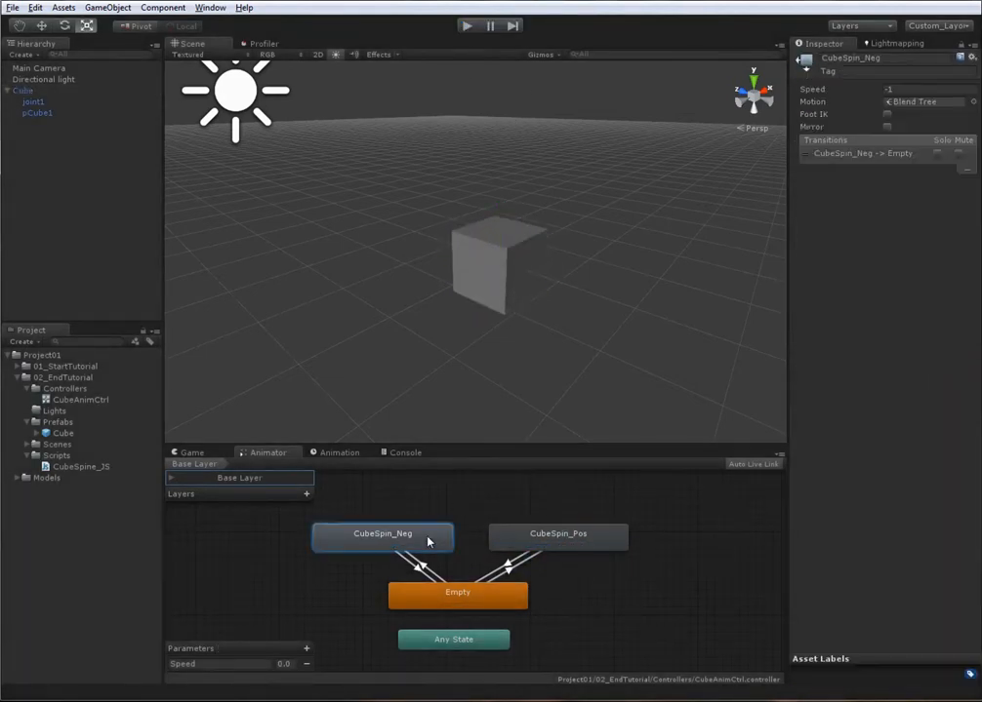
double_click(413, 540)
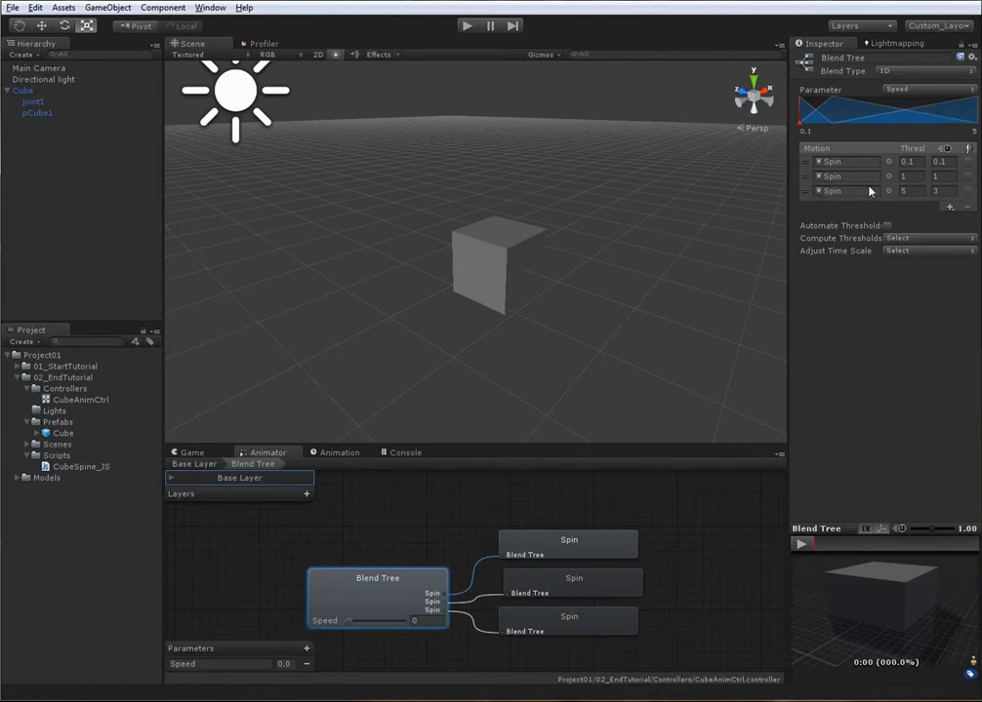
click(915, 165)
alt+right_drag(576, 309, 582, 309)
double_click(403, 507)
click(380, 532)
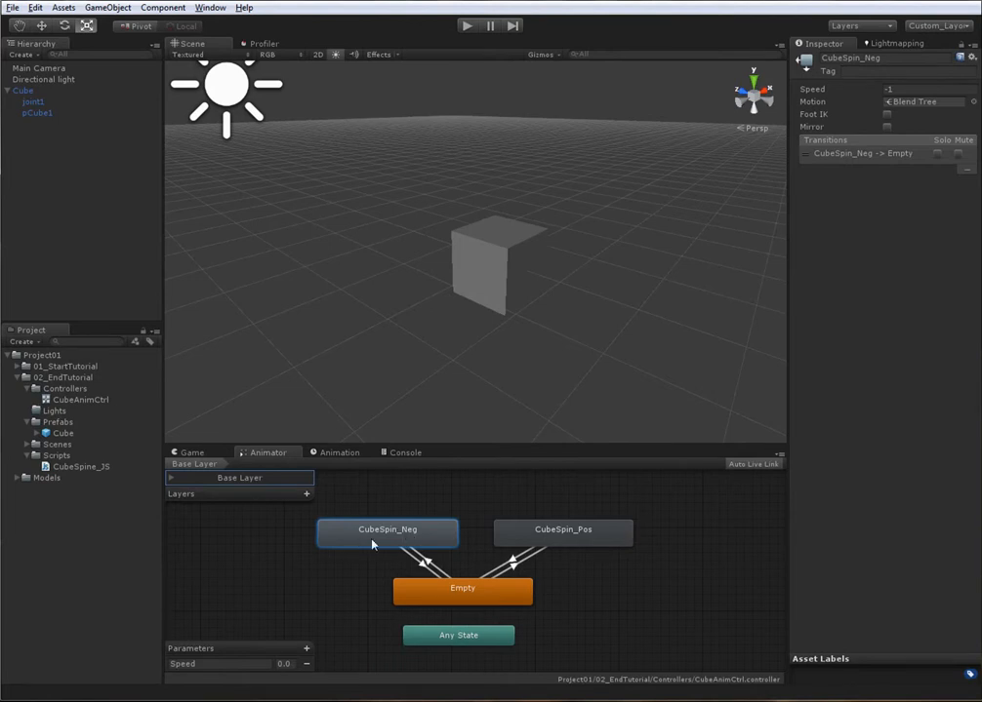
double_click(408, 539)
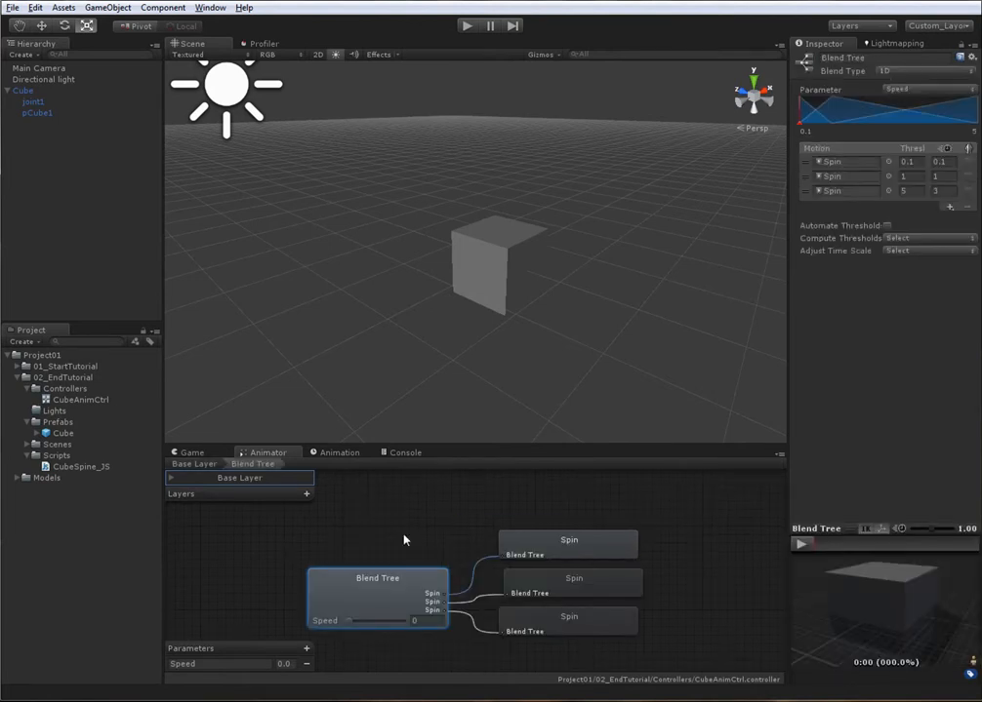
click(903, 162)
text(-0.1)
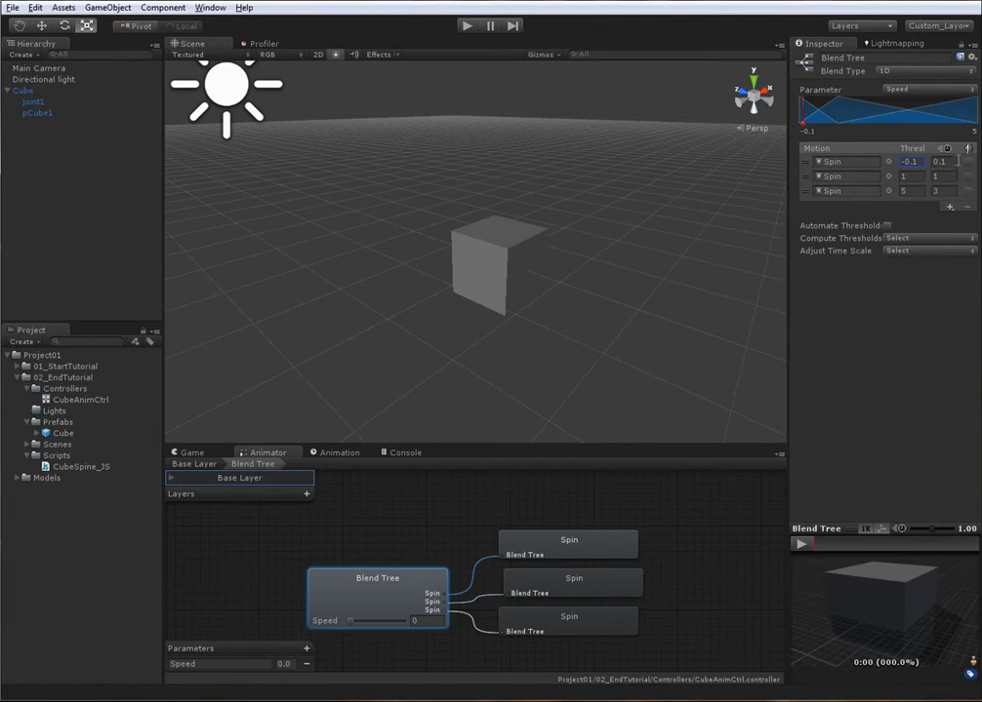
click(401, 489)
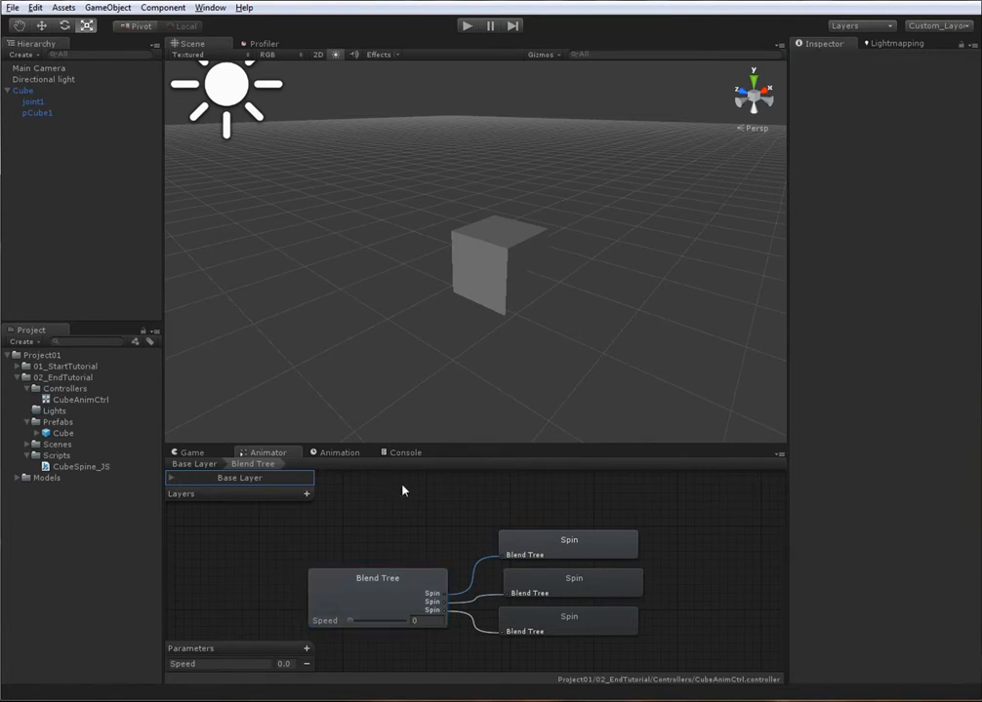
Step: Set the second and third Spin motion thresholds in the CubeSpin_Neg blend tree to -1 and -5
click(194, 465)
click(366, 530)
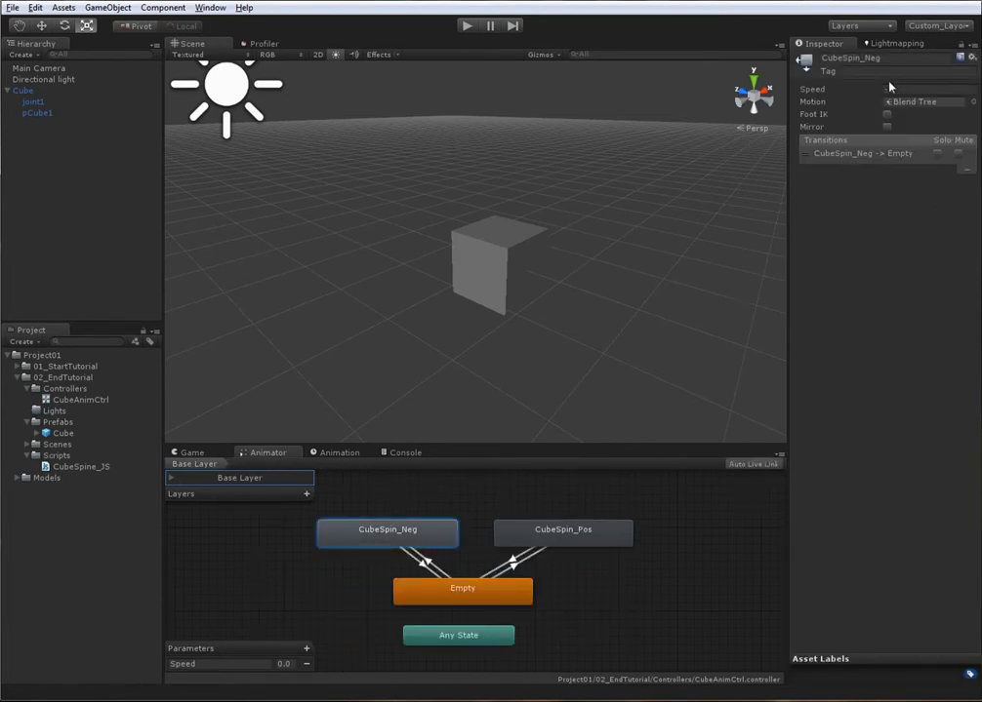
double_click(392, 540)
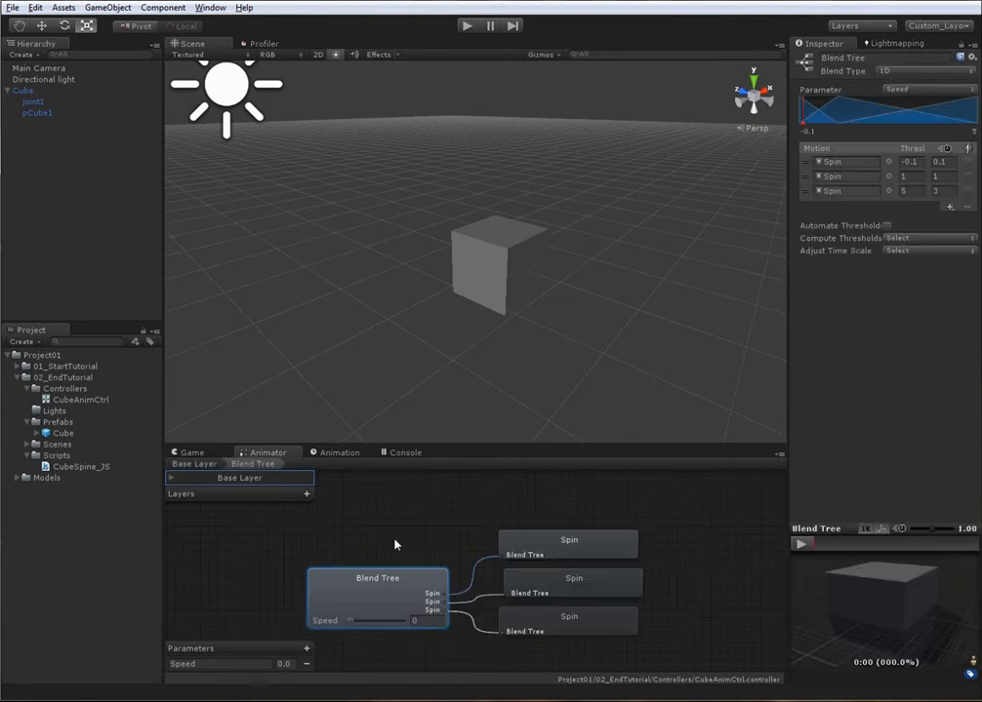
click(913, 176)
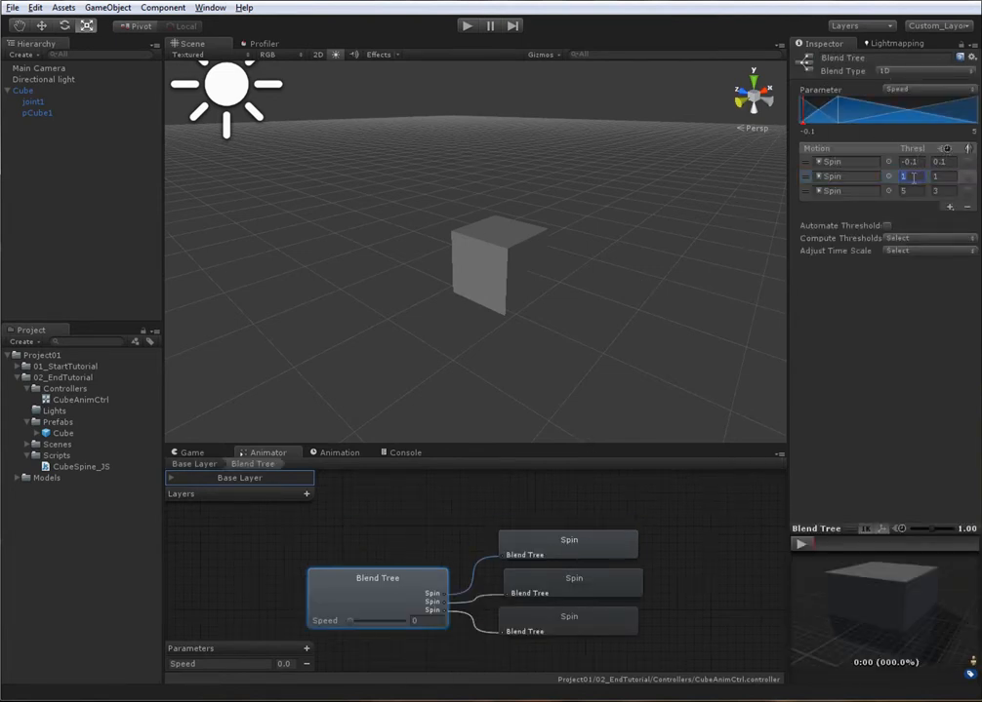
text(-1)
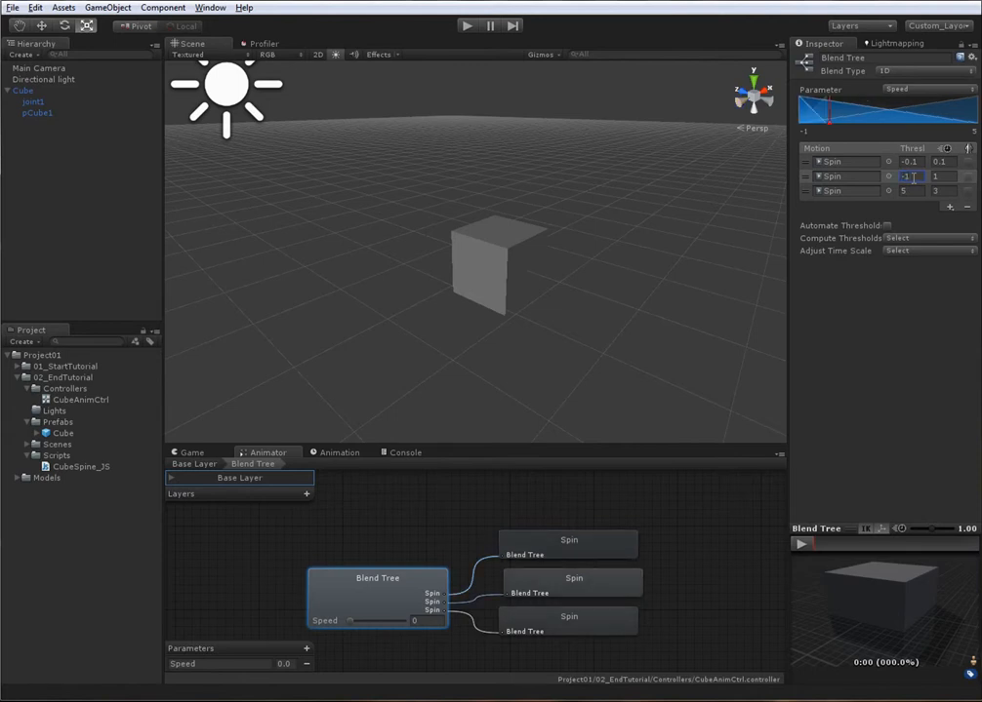
click(919, 190)
key(Return)
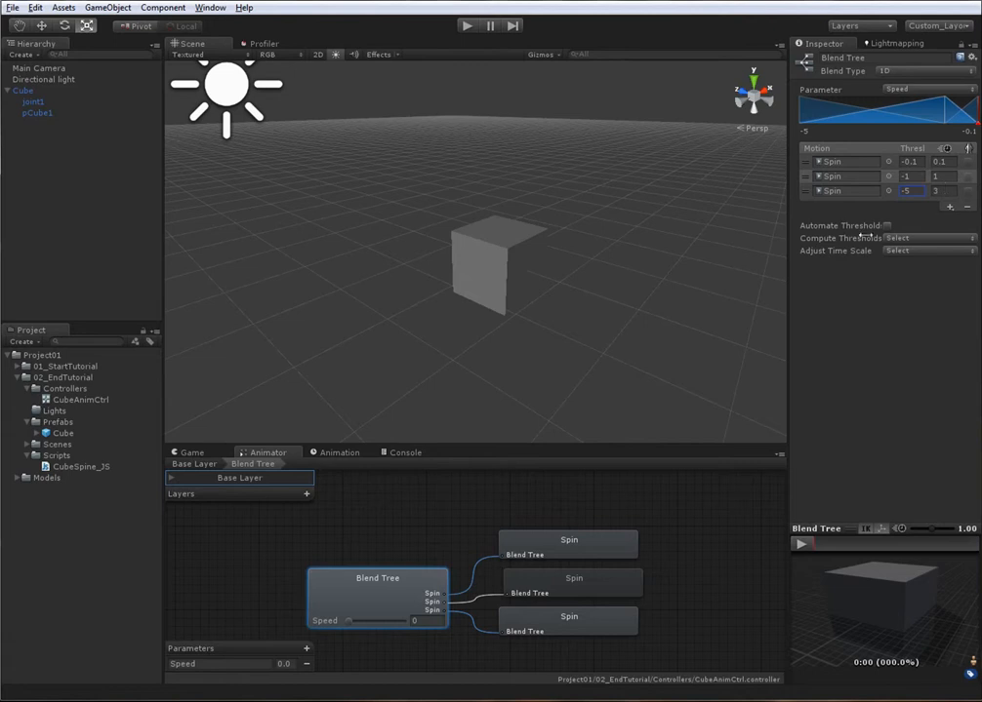
click(640, 268)
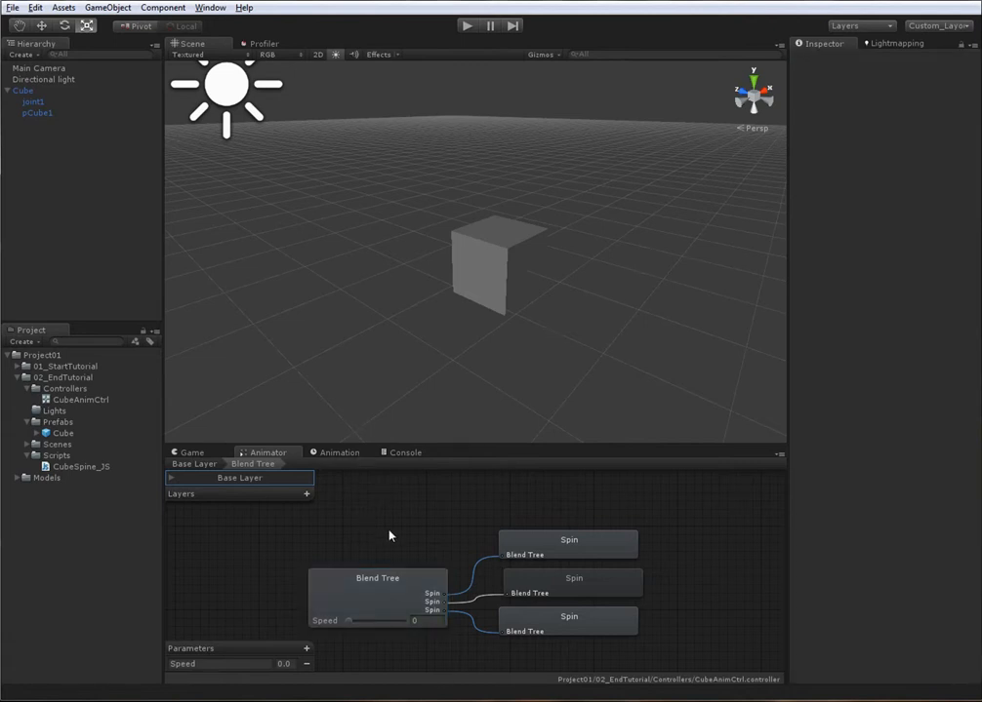
Step: Play the scene with the Cube selected and set its script Speed to -1 while watching the Animator states
click(479, 274)
click(464, 26)
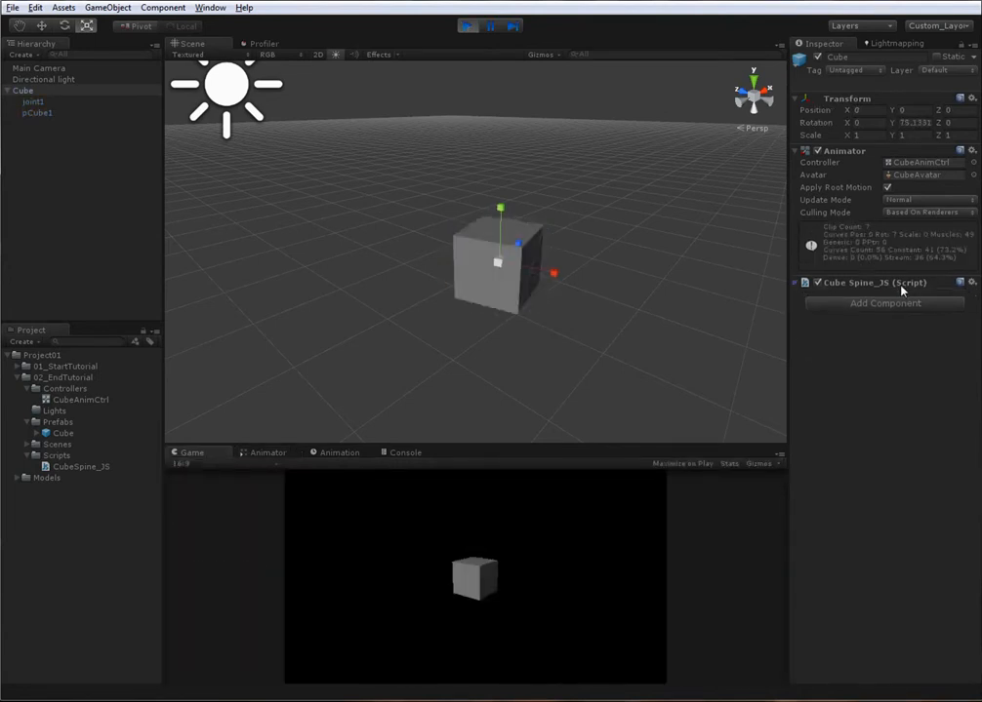
click(899, 304)
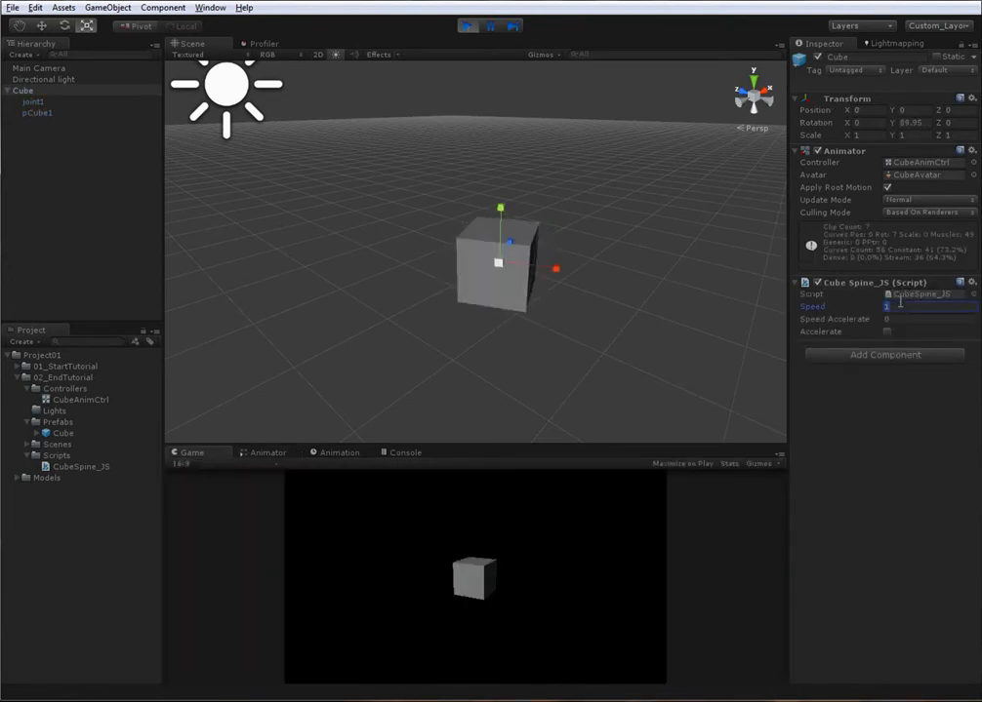
click(270, 454)
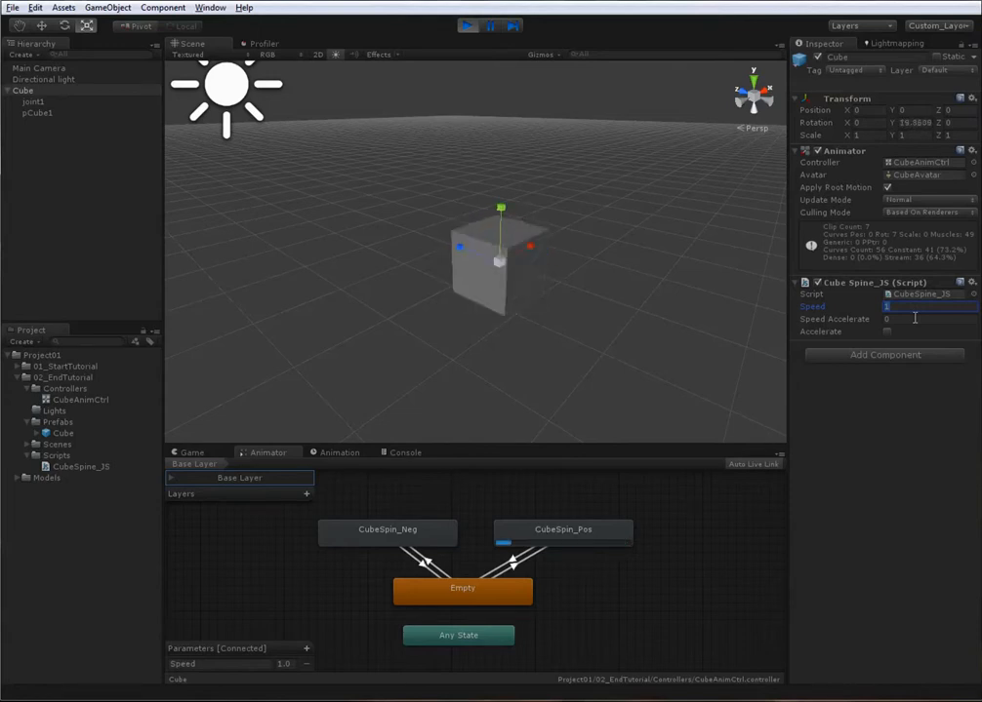
text(-1)
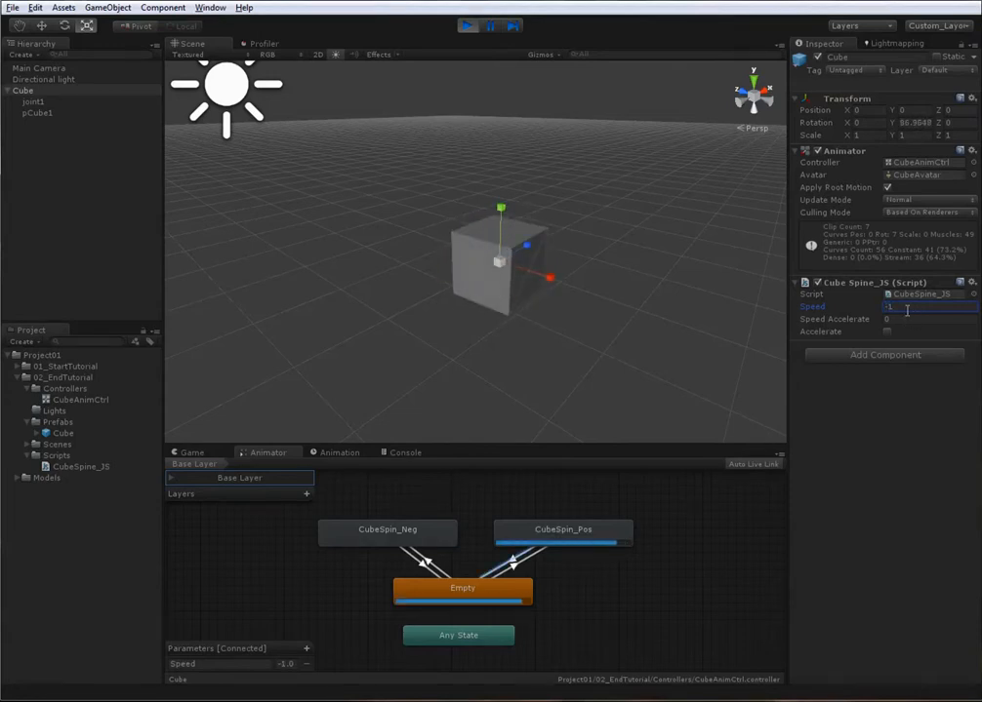
click(647, 319)
click(450, 292)
Step: Inspect the blend tree of the CubeSpin_Neg state while the scene is running, and stop playback
click(411, 534)
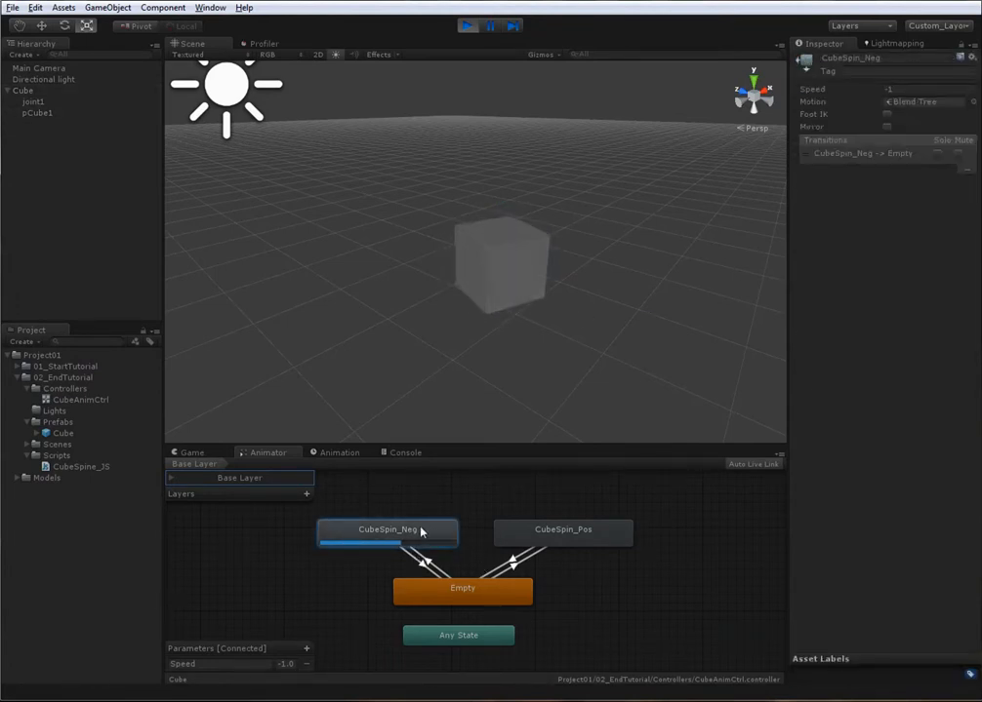
double_click(420, 532)
click(417, 581)
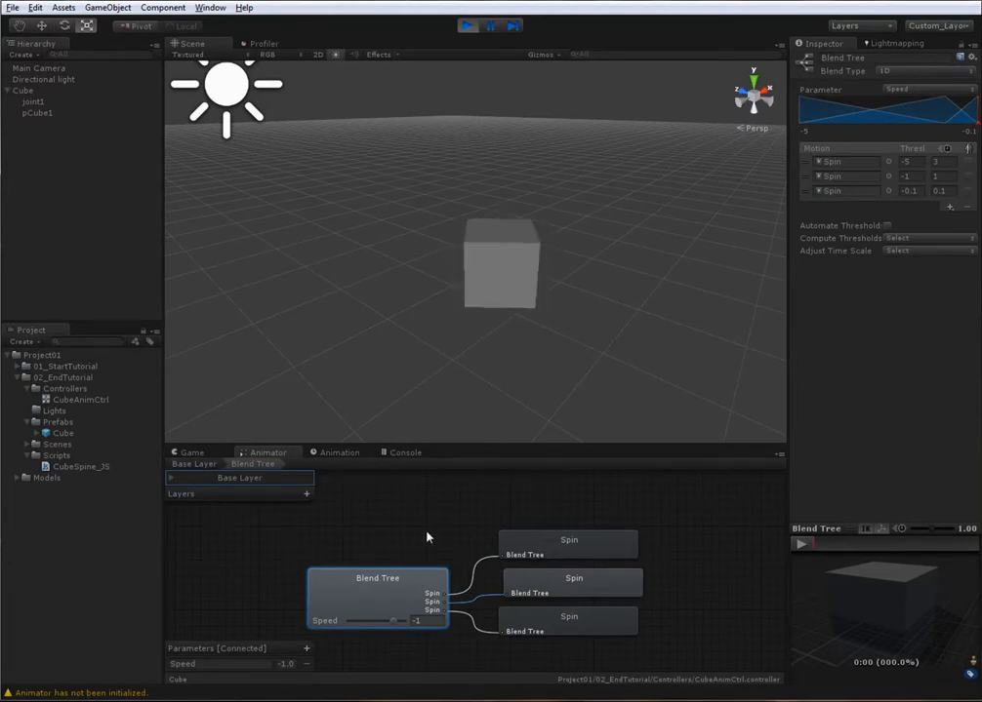
click(468, 26)
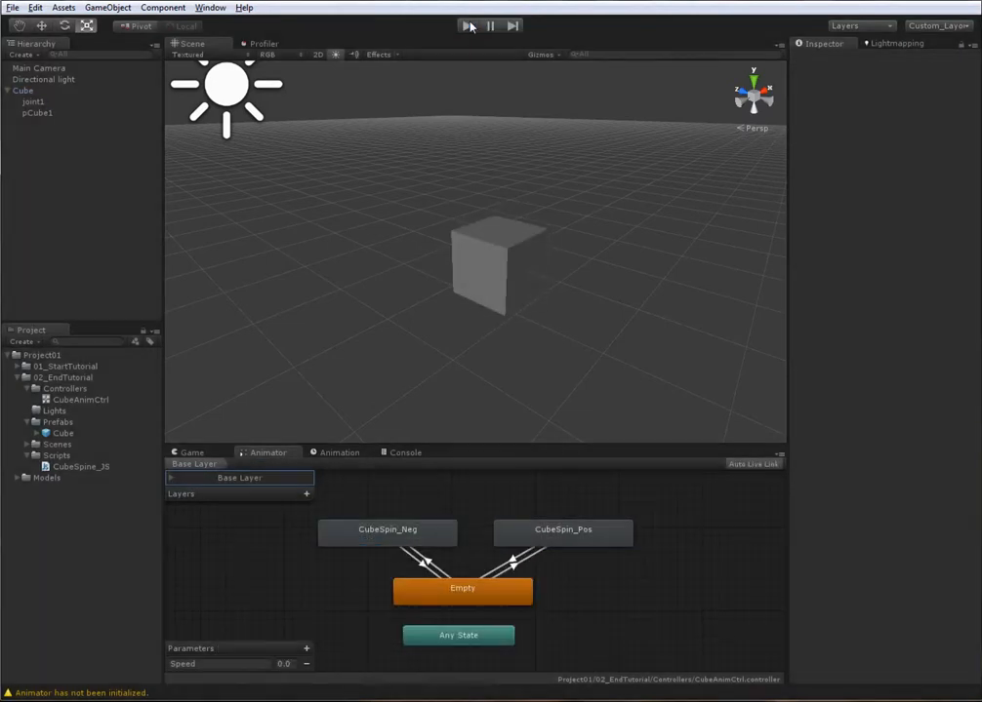
Step: Clear the Console messages and return to the Game view
click(398, 453)
click(184, 465)
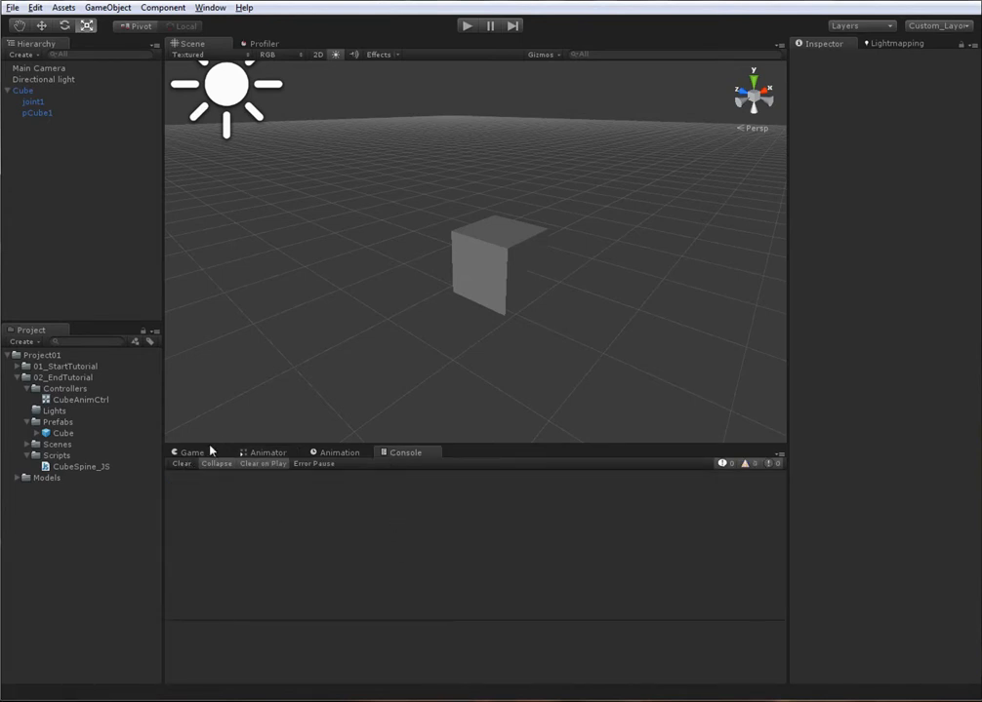
click(191, 452)
scroll(478, 292, down, 1)
Step: Play the scene with the Cube selected and show its Animator state graph while it runs
click(493, 267)
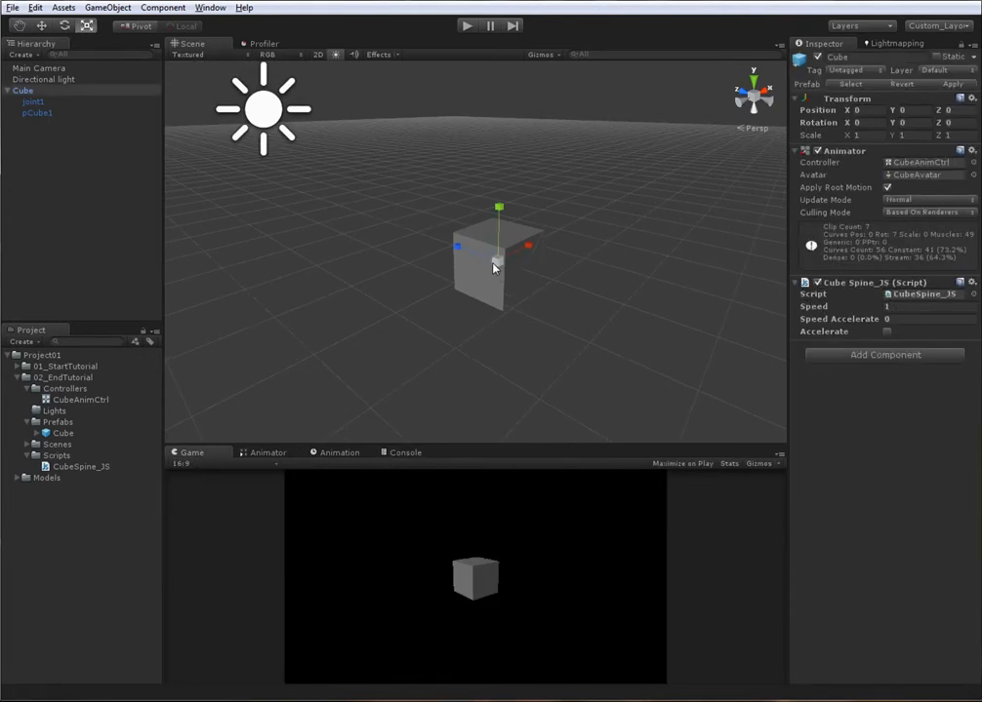
click(553, 315)
mouse_move(553, 315)
alt+mouse_down()
mouse_move(530, 310)
mouse_move(560, 309)
alt+mouse_up()
scroll(559, 323, up, 2)
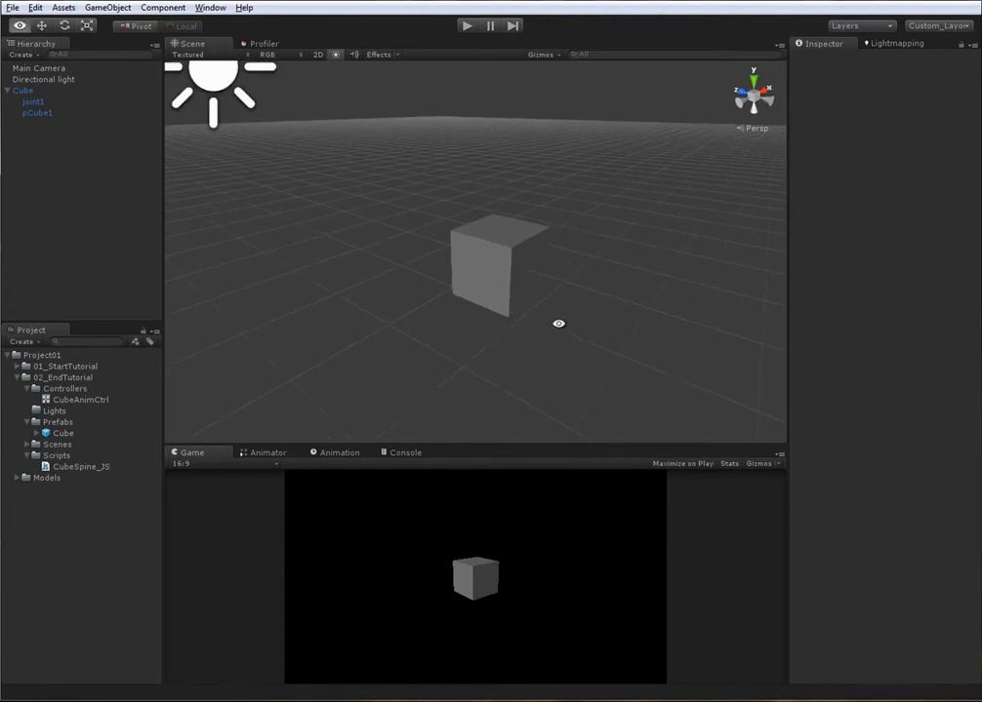
click(497, 275)
click(467, 26)
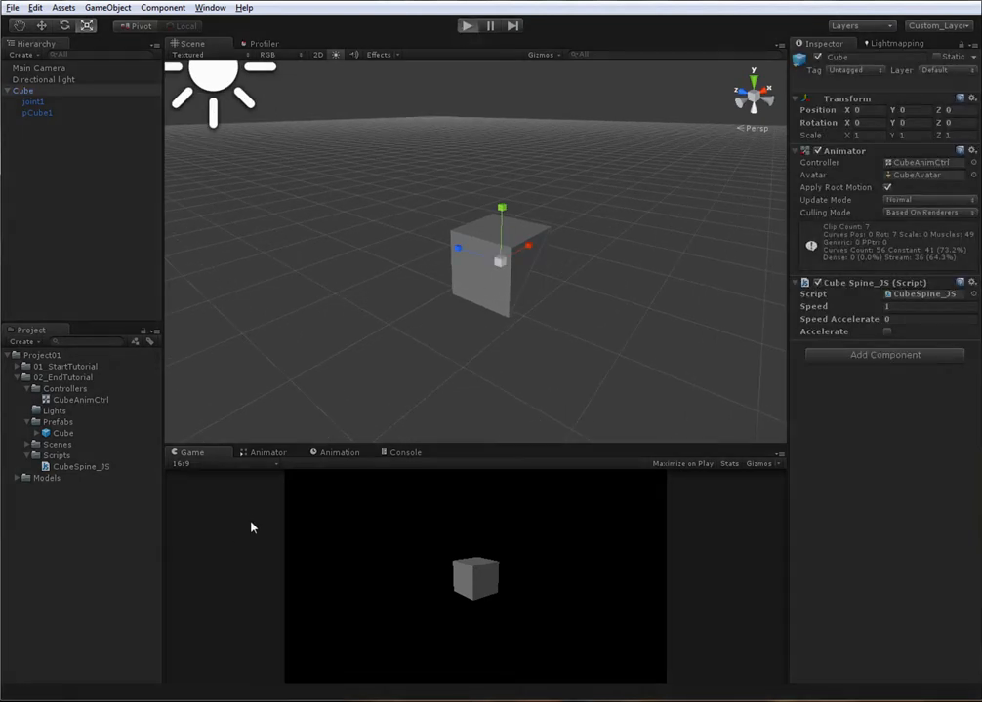
click(267, 452)
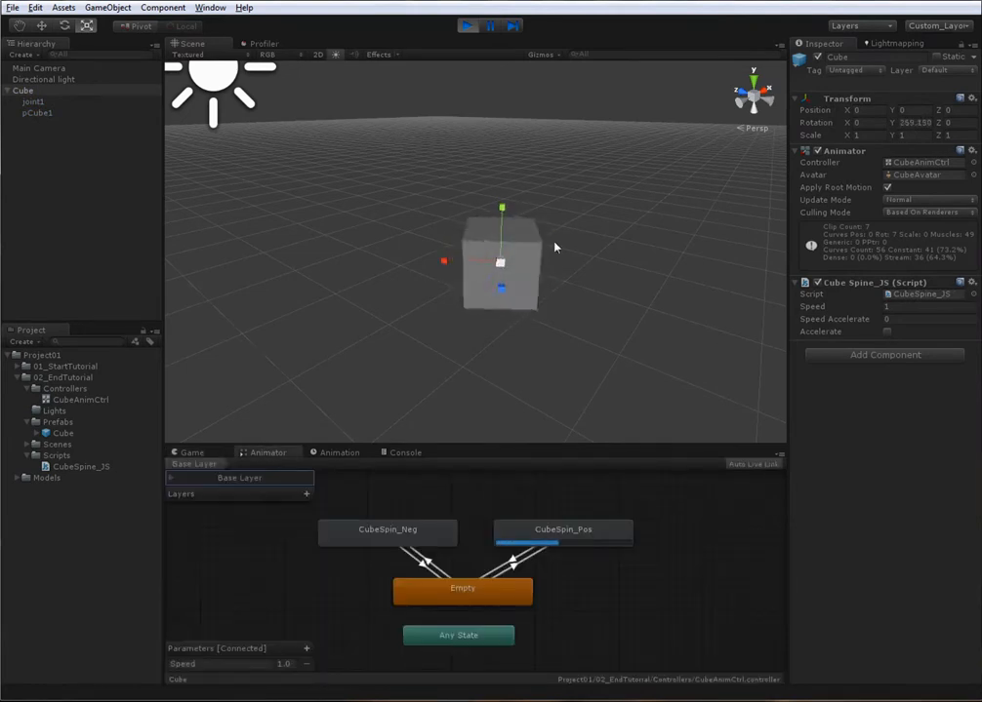
Step: Test the running Cube with script Speed values 2, 3, 0, -1 and 1, and stop playback
double_click(897, 305)
text(2)
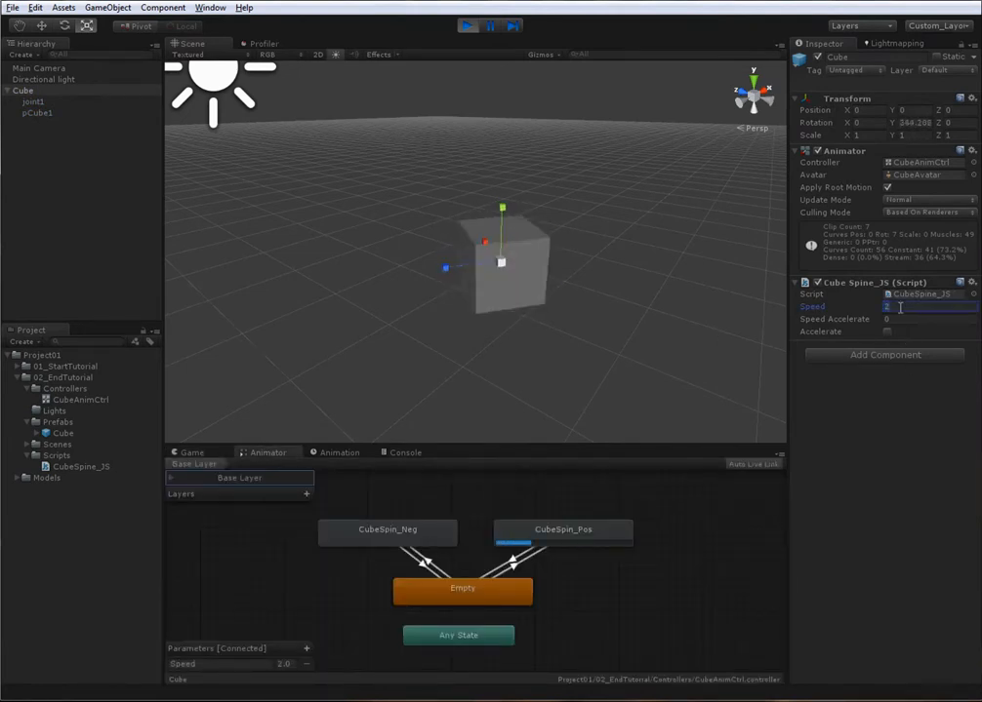
text(3)
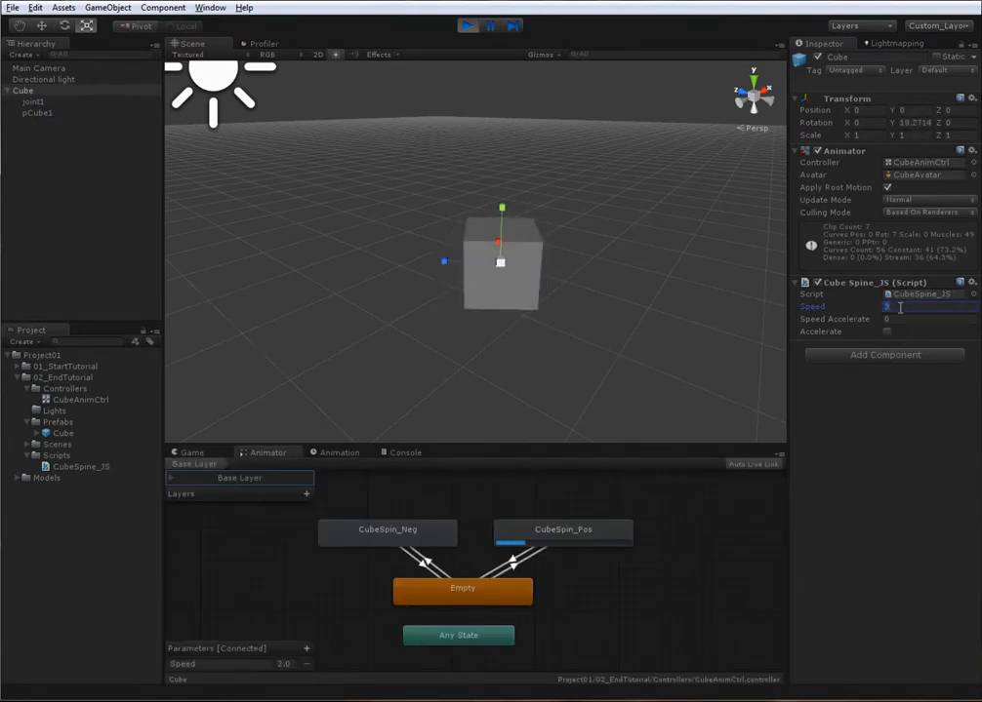
text(0)
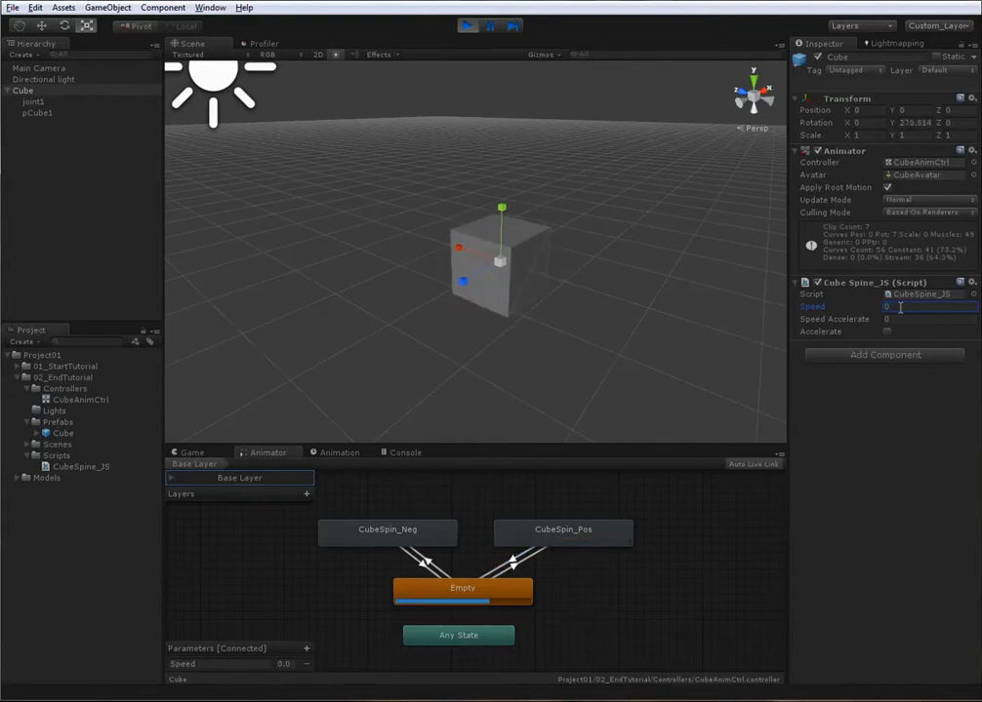
text(-1)
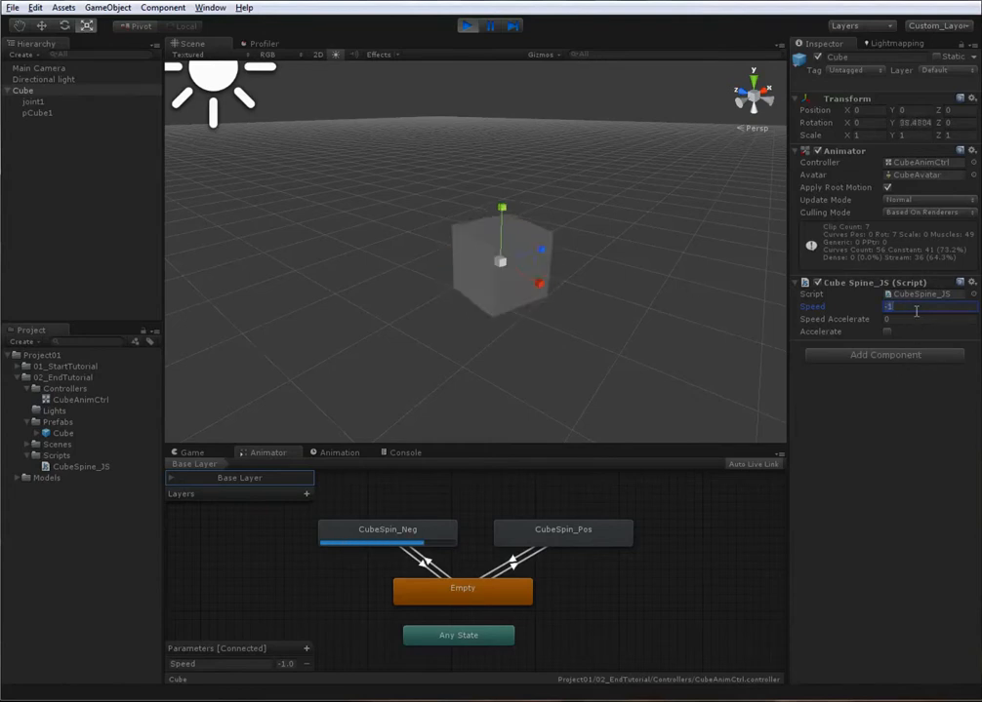
key(Left)
key(BackSpace)
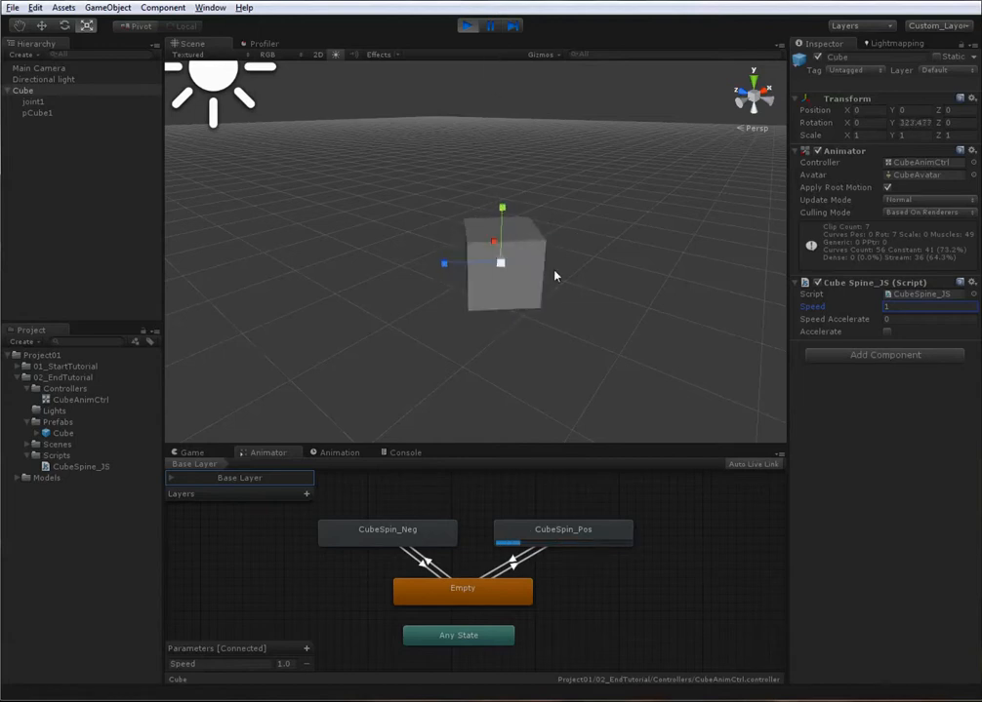
click(468, 28)
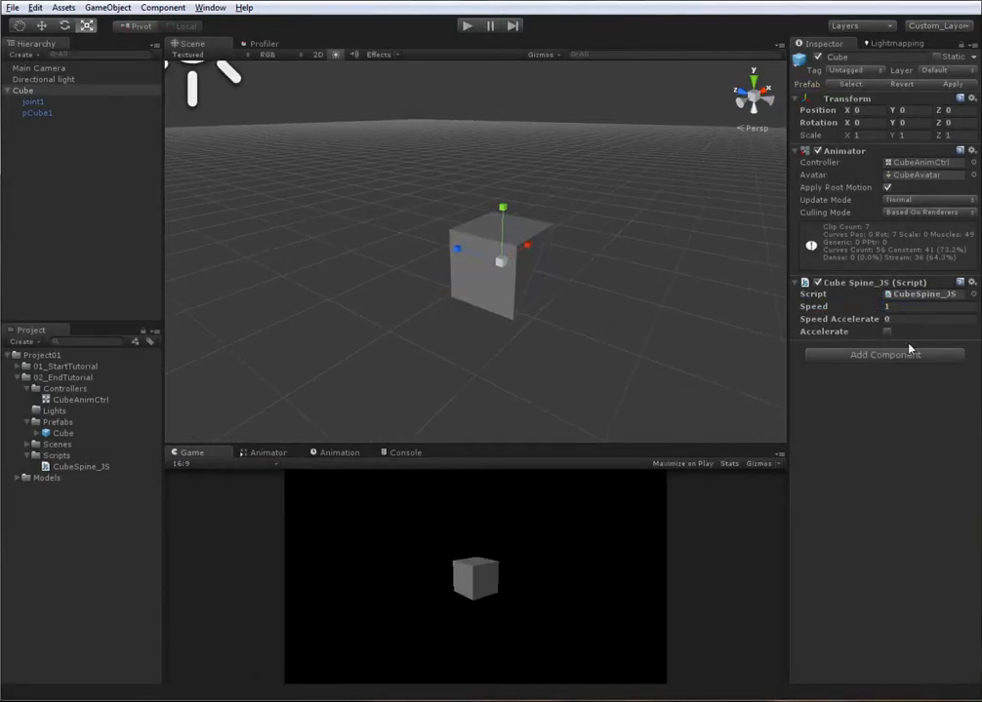
Step: Switch to MonoDevelop and add an empty FixedUpdate() function with braces below Update in CubeSpine_JS.js
key(alt+Tab)
click(322, 495)
key(Return)
key(Return)
key(Return)
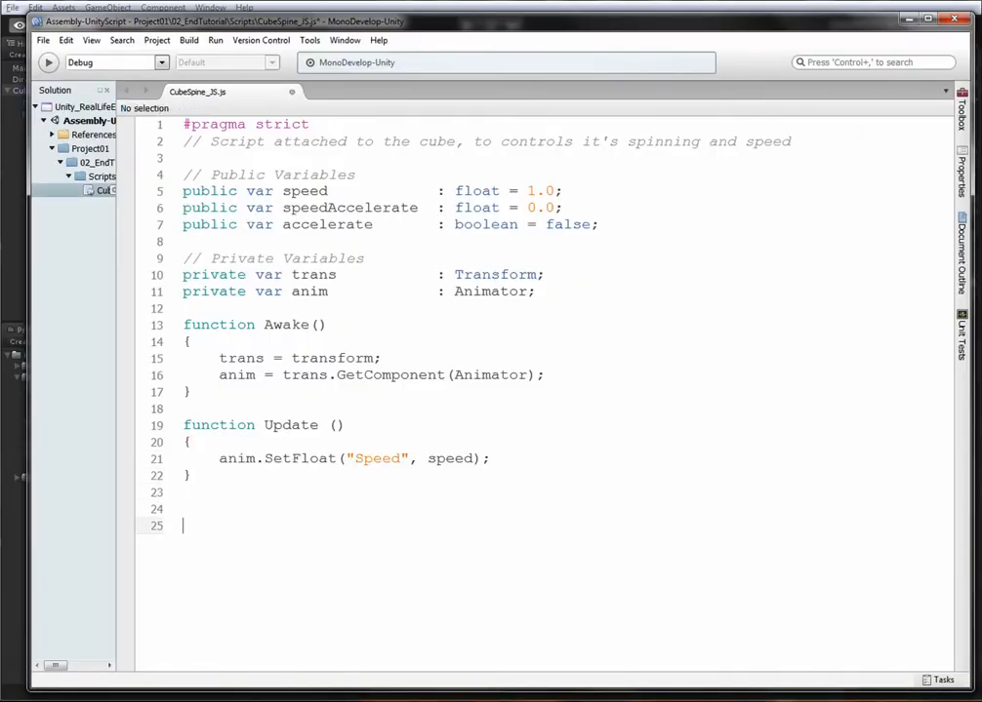
text(function F)
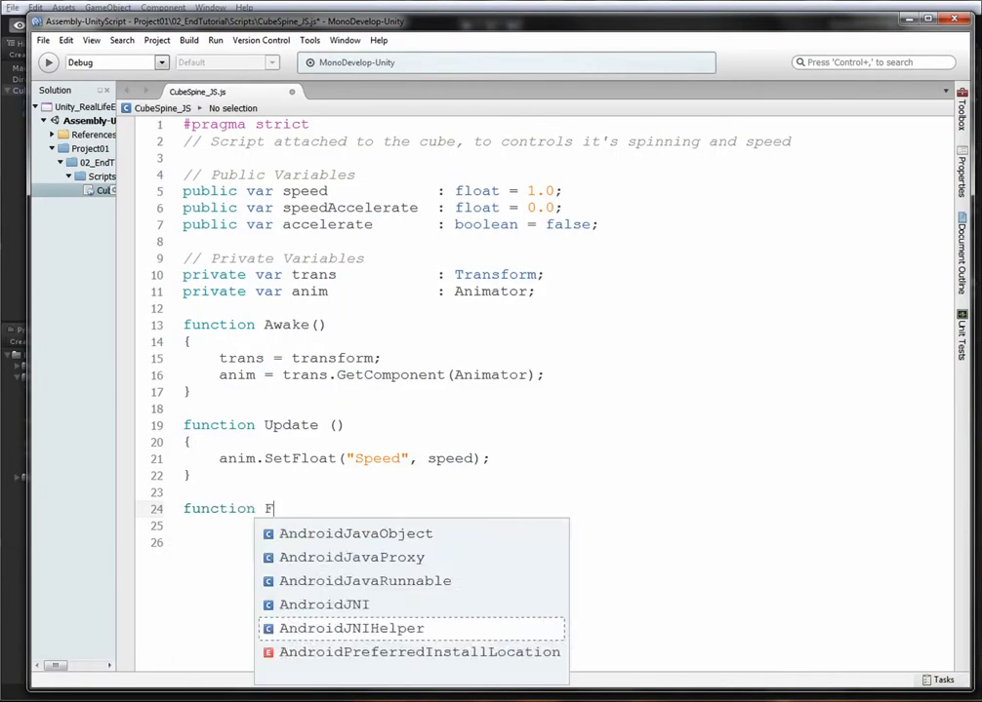
text(ixedUpdate())
key(Return)
text({)
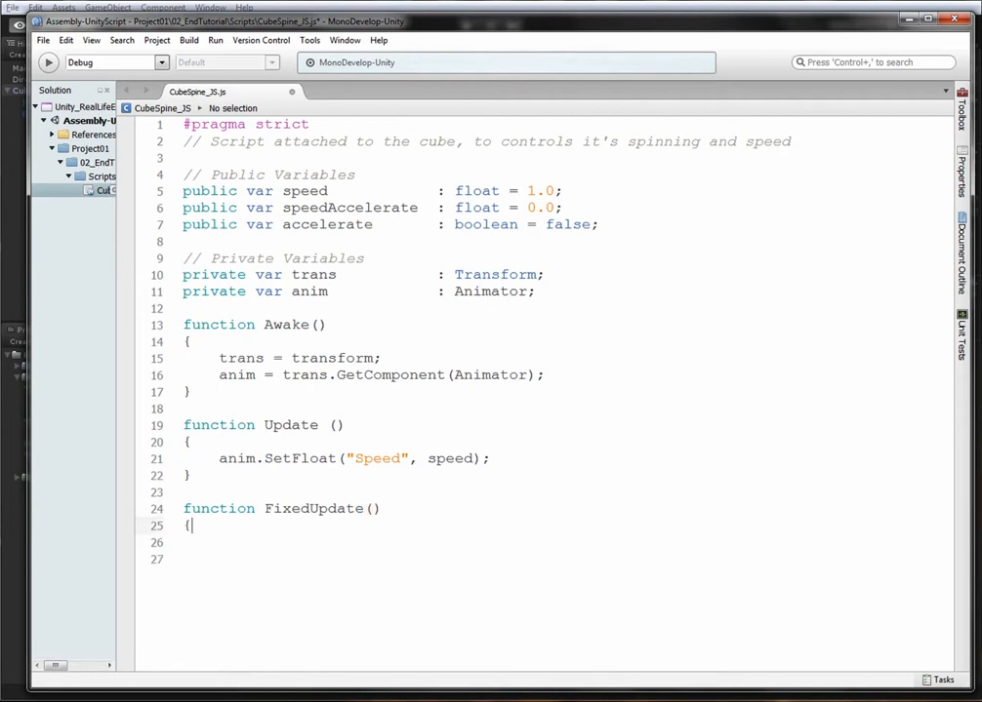
key(Return)
key(Return)
text(})
key(shift+Up)
key(Up)
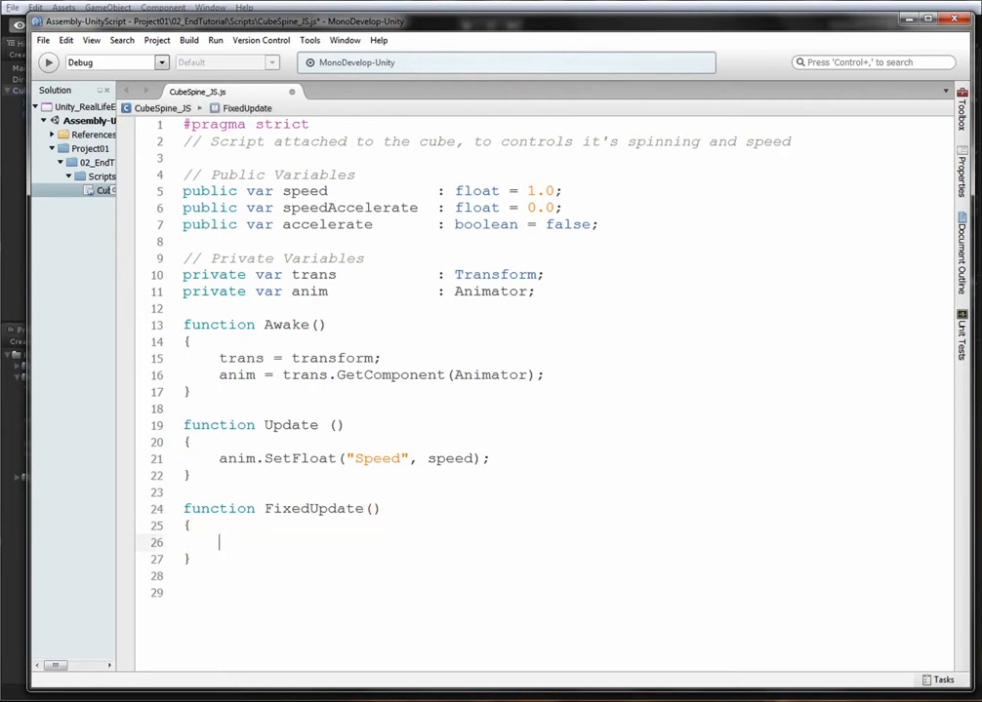
Step: Write the line "speed += Time.deltaTime * accelerate;" inside FixedUpdate()
text(speed )
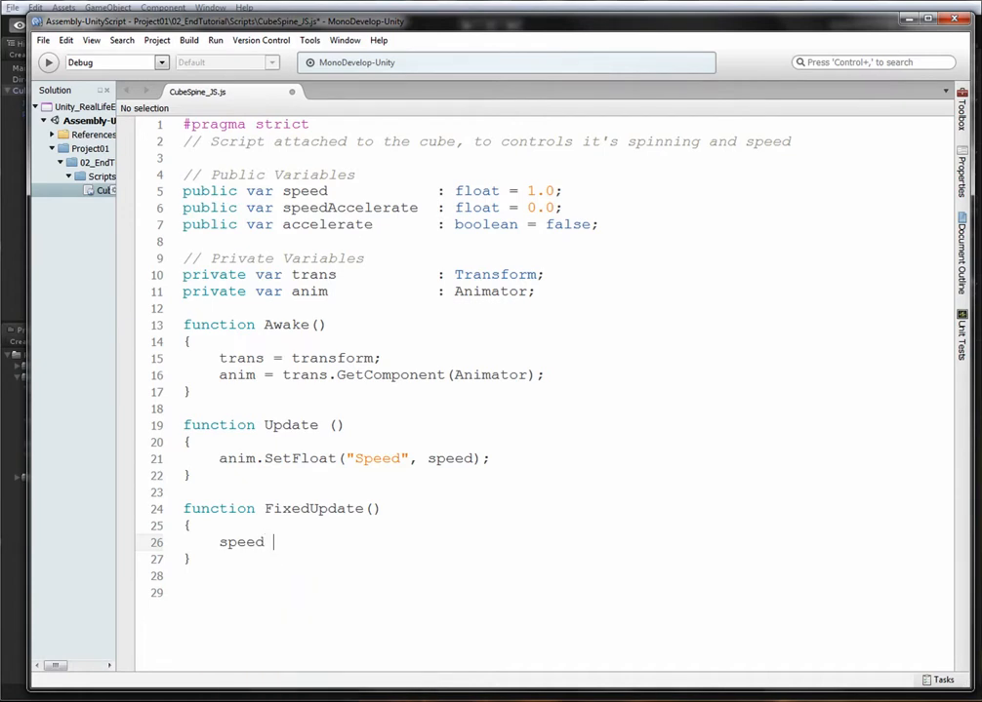
text(+= Time.deltaTime)
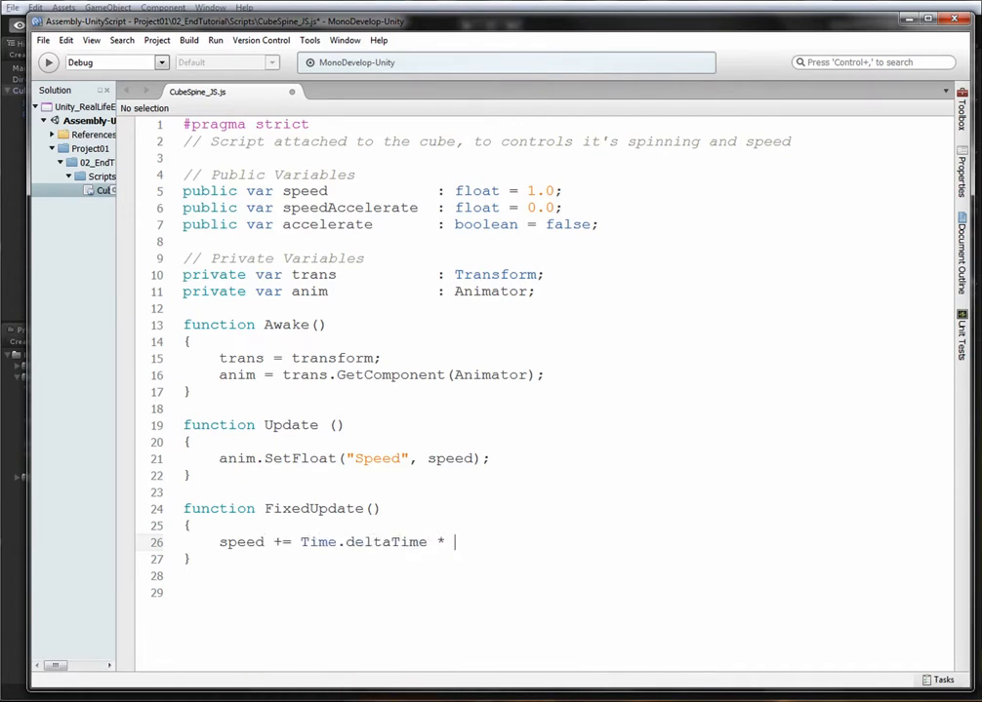
text( * accele)
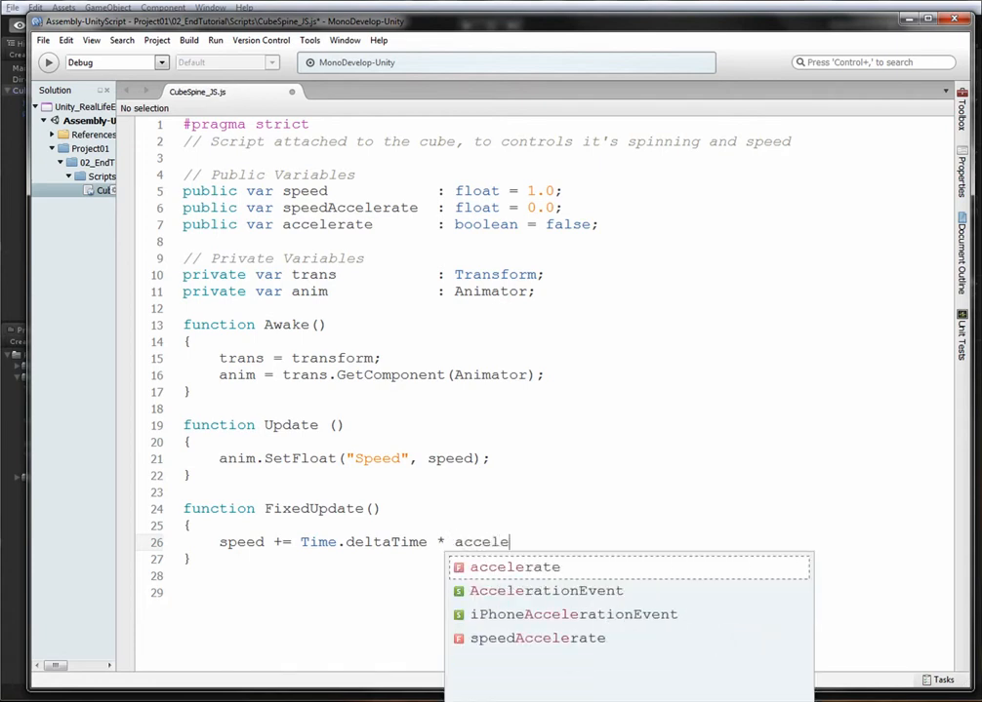
text(rate;)
Step: Begin an "if (" line above the speed statement and replace accelerate in that statement with speedAccelerate
key(Up)
key(End)
key(Return)
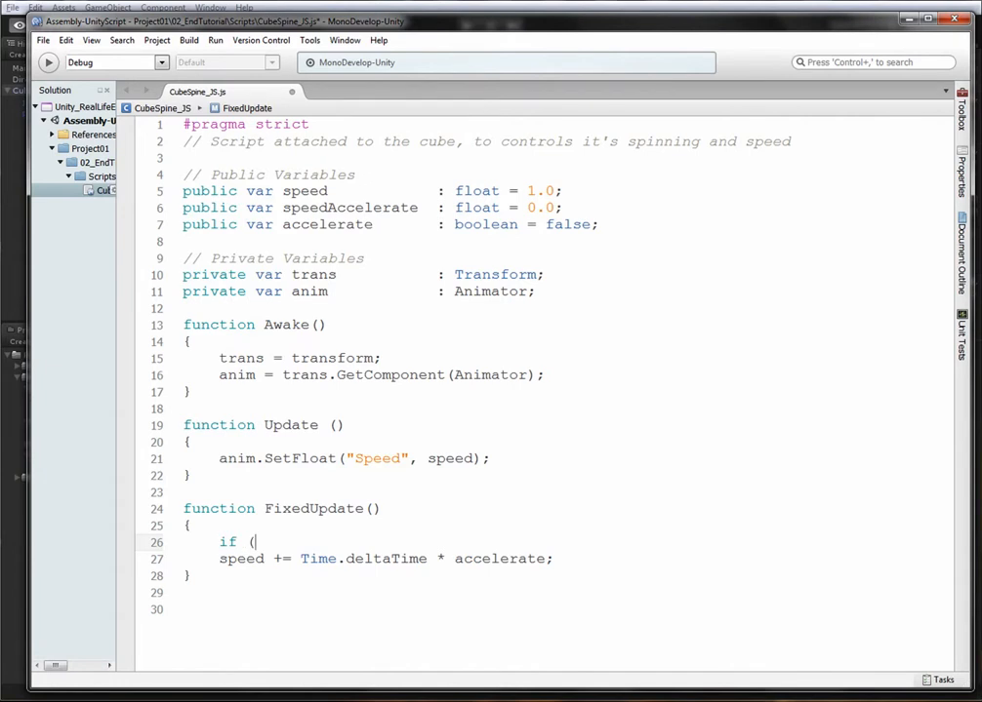
double_click(319, 208)
key(ctrl+c)
double_click(517, 558)
key(ctrl+v)
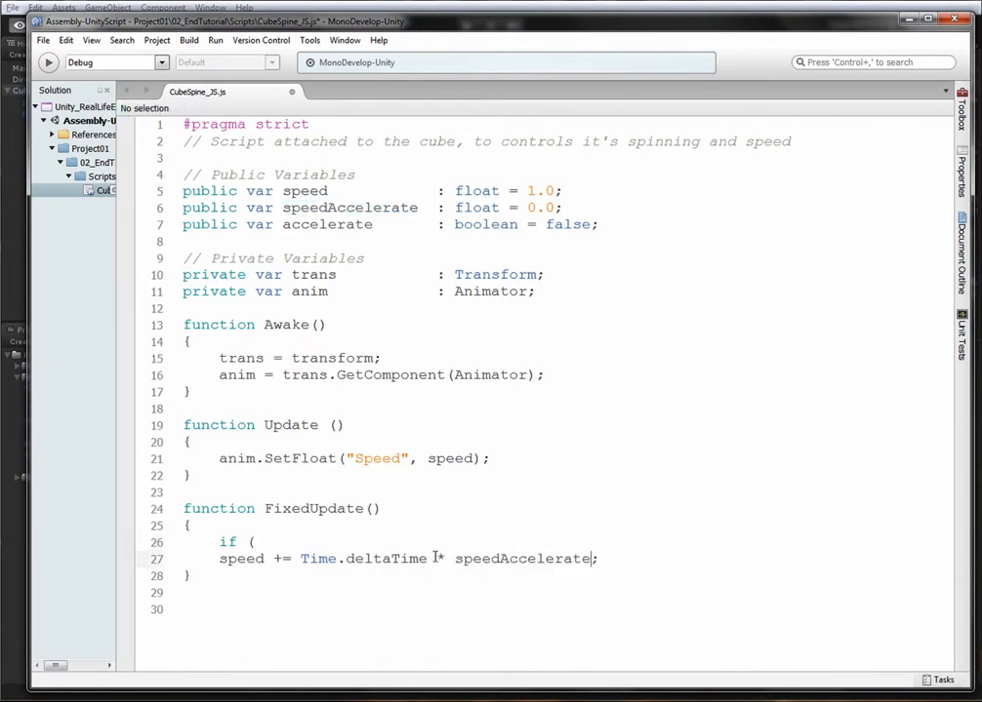
Step: Complete the condition as "if (accelerate)" with the speed statement indented beneath it, and save the script
key(Up)
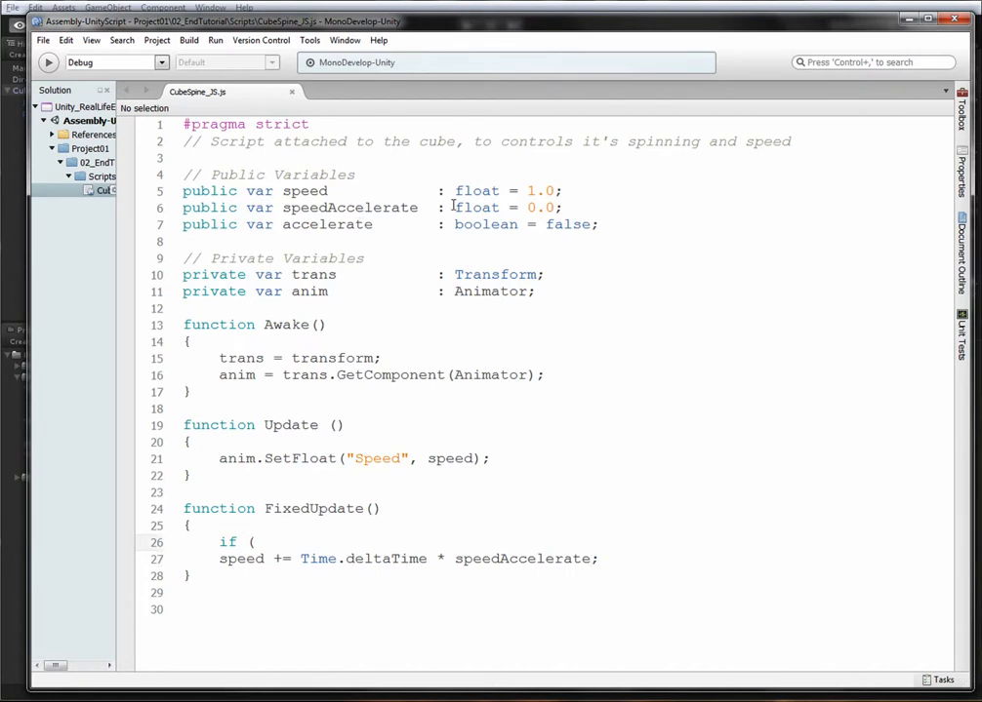
double_click(480, 207)
double_click(322, 226)
key(ctrl+c)
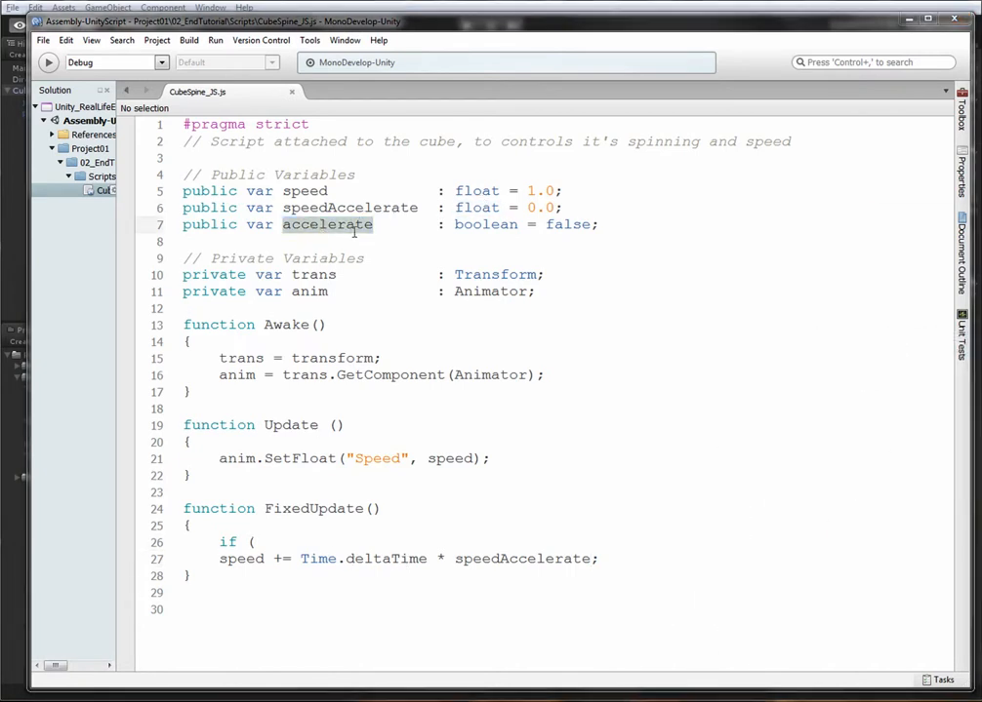
click(288, 530)
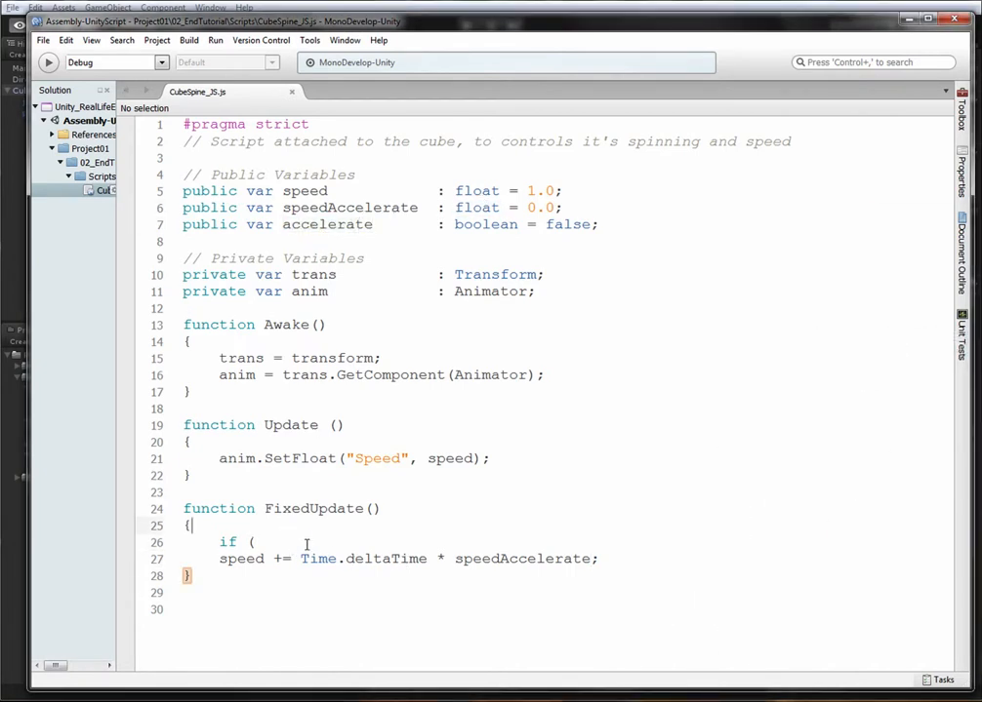
click(306, 543)
key(ctrl+v)
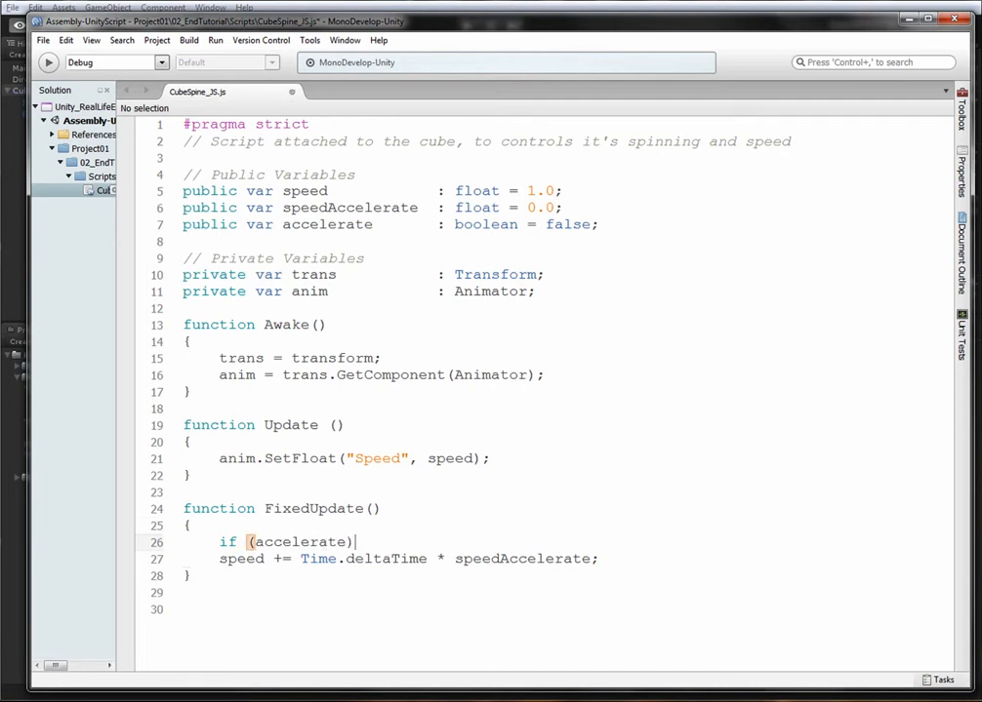
click(355, 559)
key(Home)
key(Tab)
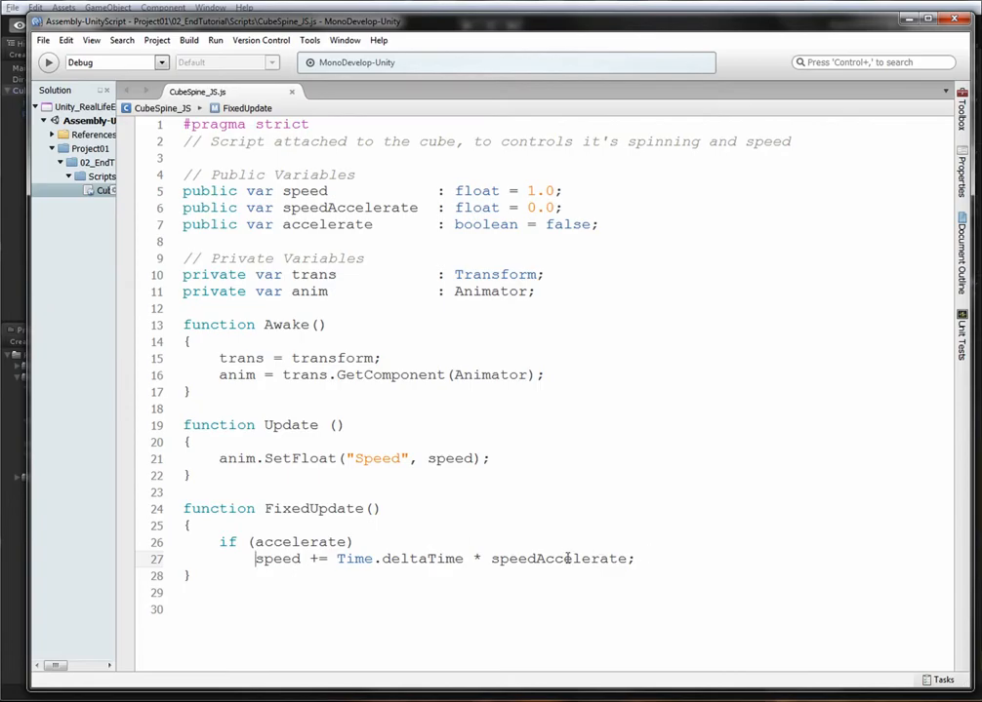
Step: Switch back to Unity, select the Cube, and set its script's Speed to 0 and Speed Accelerate to 0.2
key(alt+Tab)
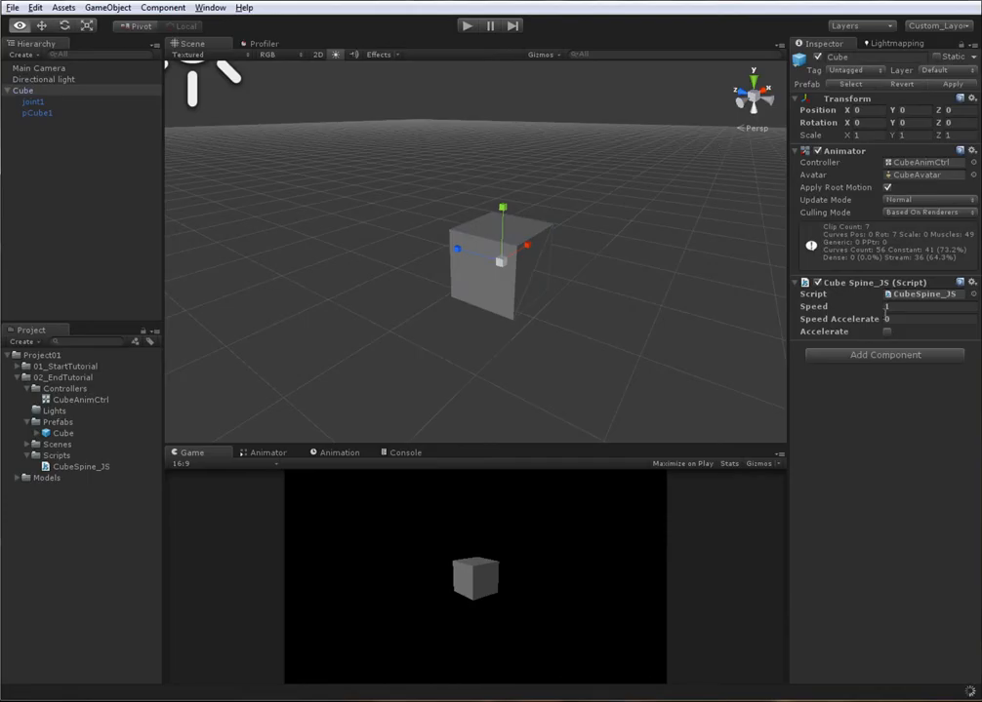
click(522, 283)
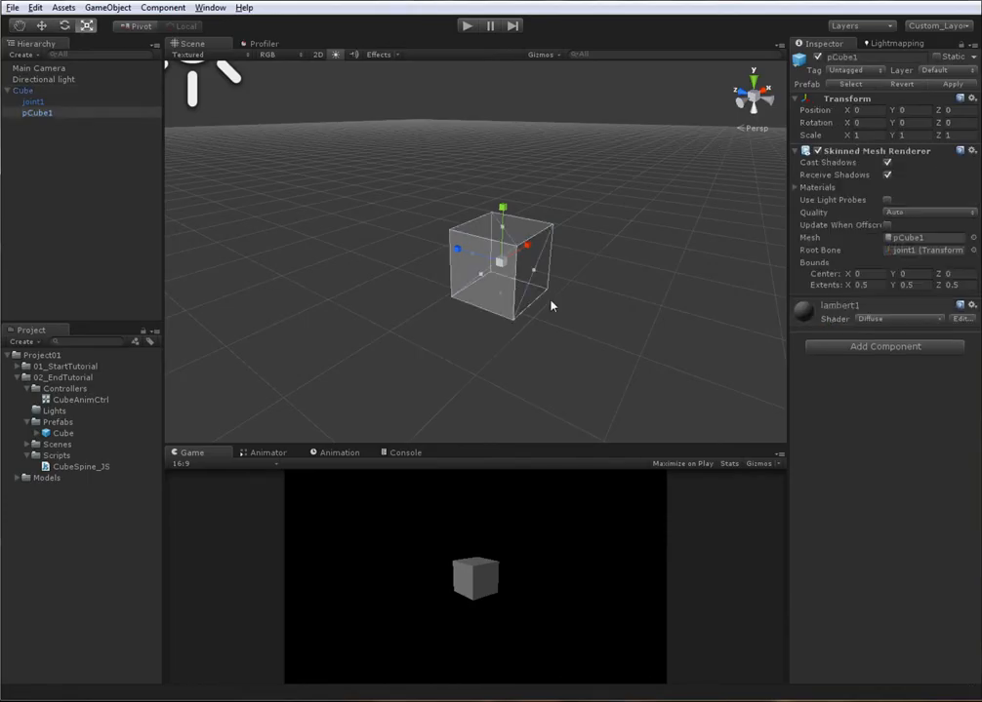
click(560, 328)
click(265, 454)
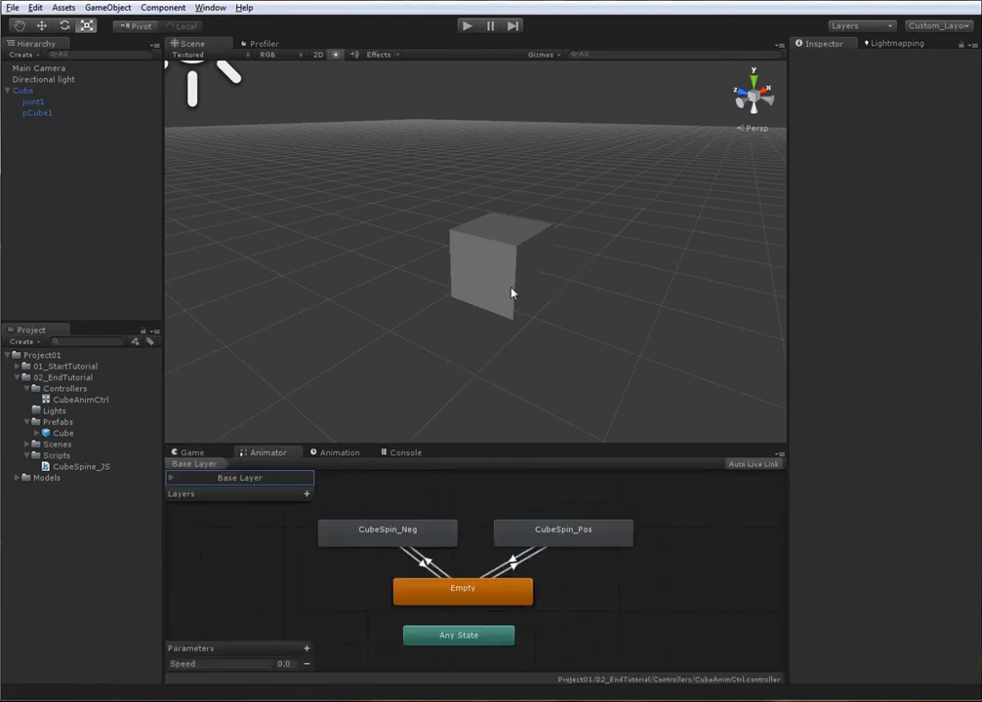
click(505, 269)
click(189, 453)
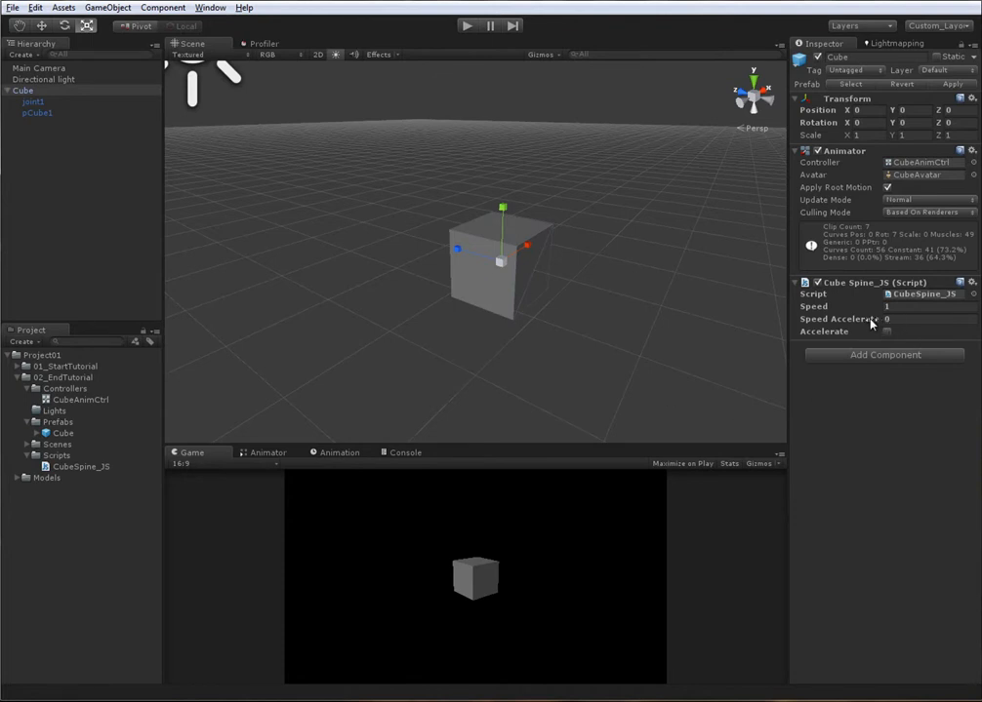
click(921, 306)
text(0)
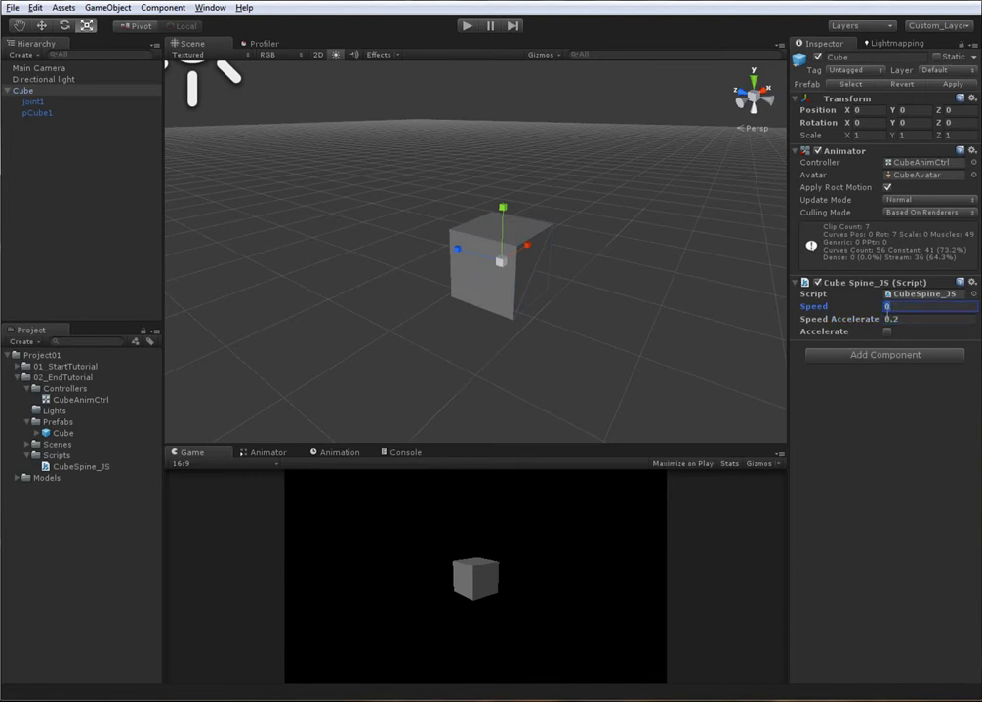
Step: Play the scene with the Animator states shown and enable Accelerate on the Cube's script
scroll(565, 275, down, 1)
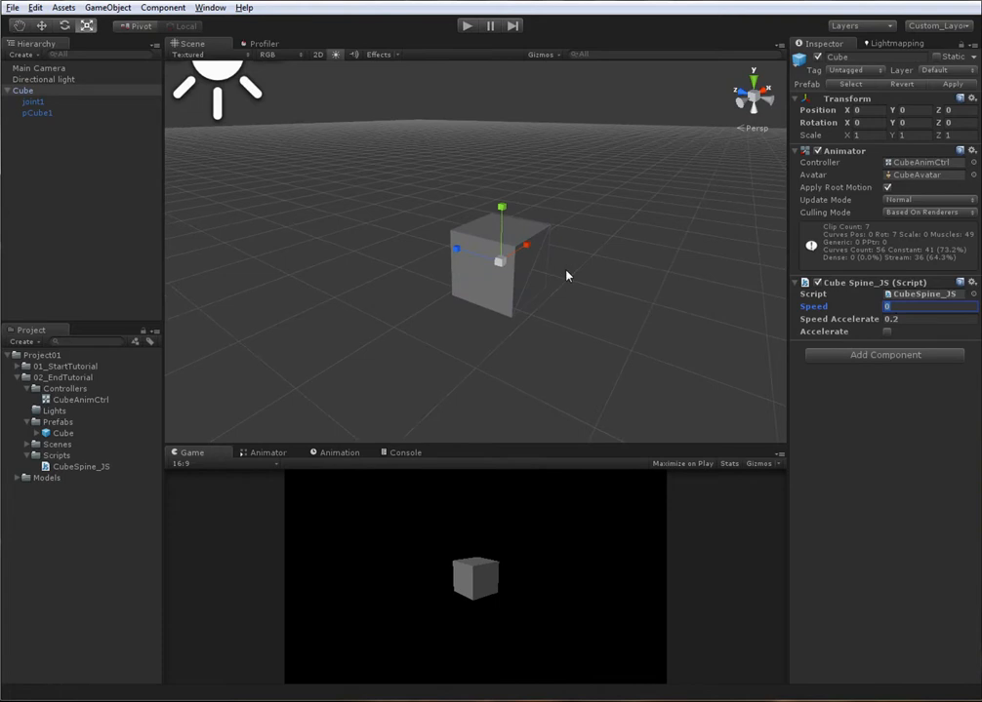
click(468, 27)
click(281, 455)
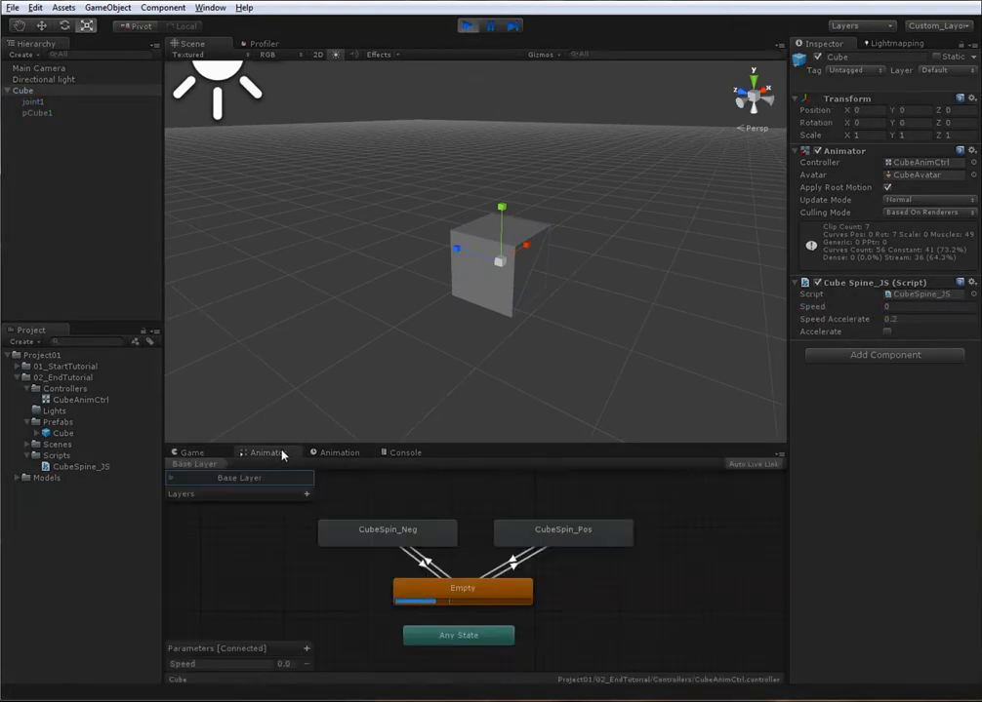
click(887, 332)
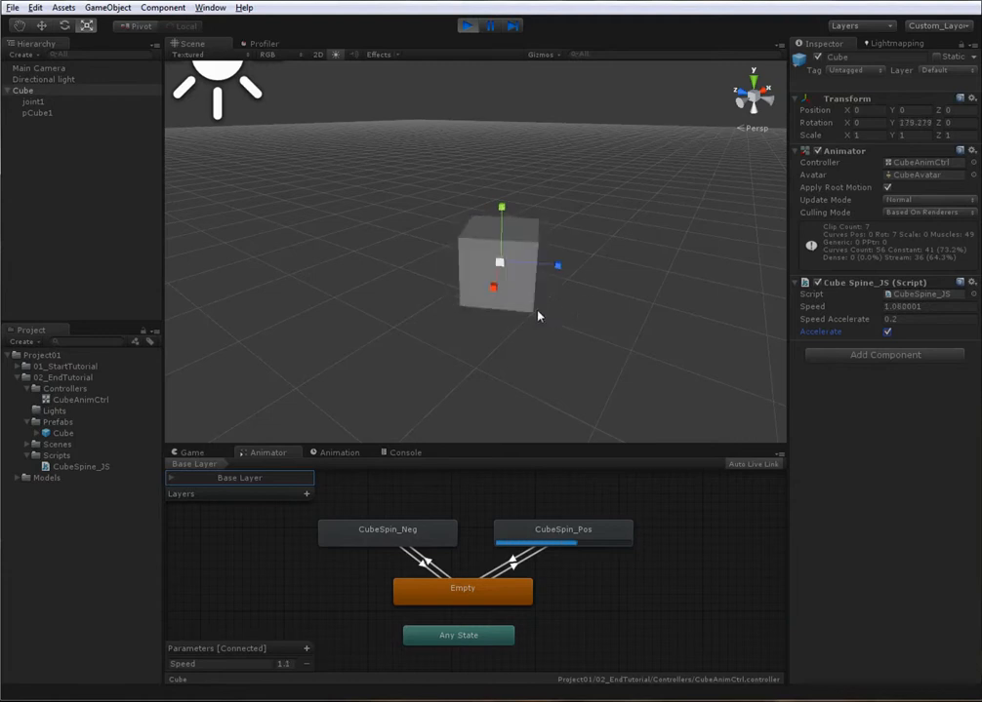
Step: Test Speed Accelerate values of -0.5 and 0.1 on the running Cube while watching the Animator states
click(905, 320)
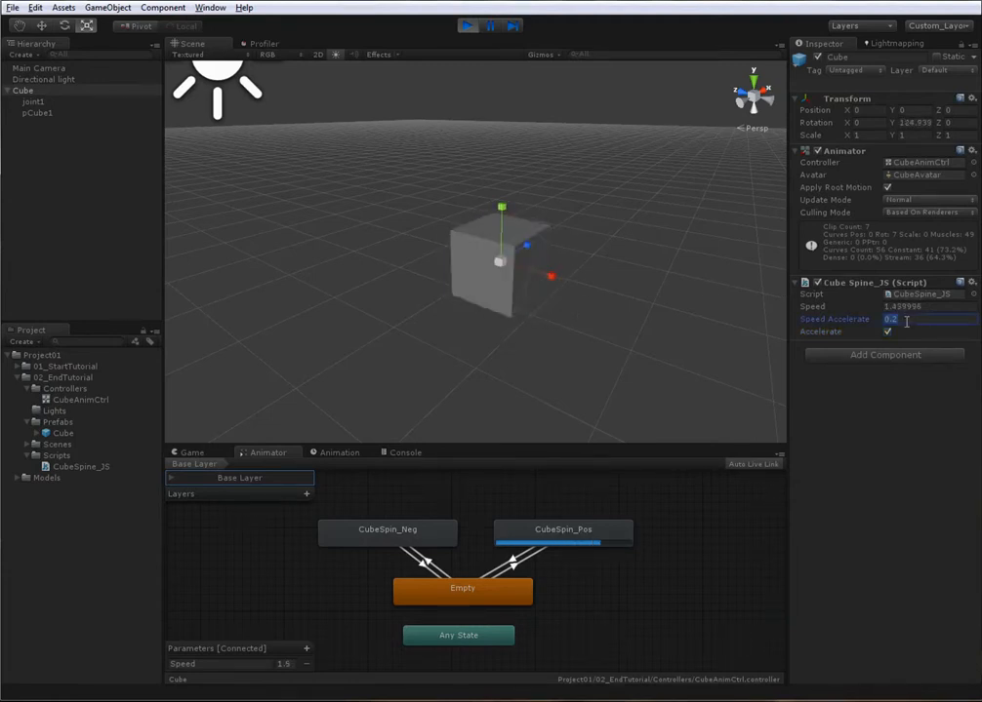
text(-0.5)
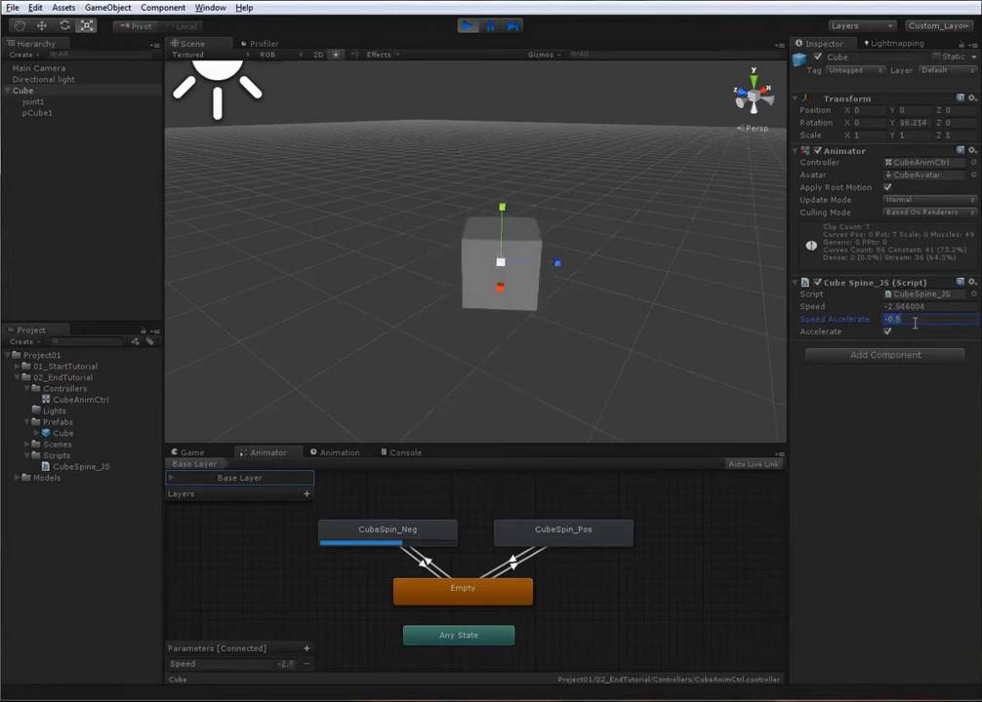
text(0.1)
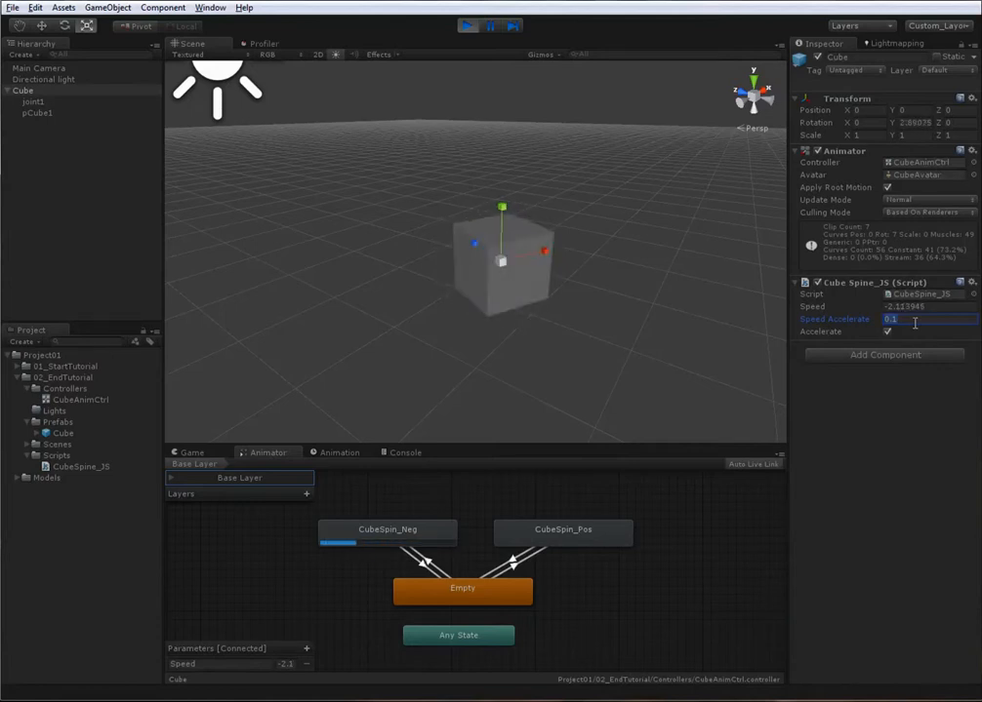
Step: Test Speed Accelerate values of 1 and 0.1 on the running Cube and stop playing the scene
text(1)
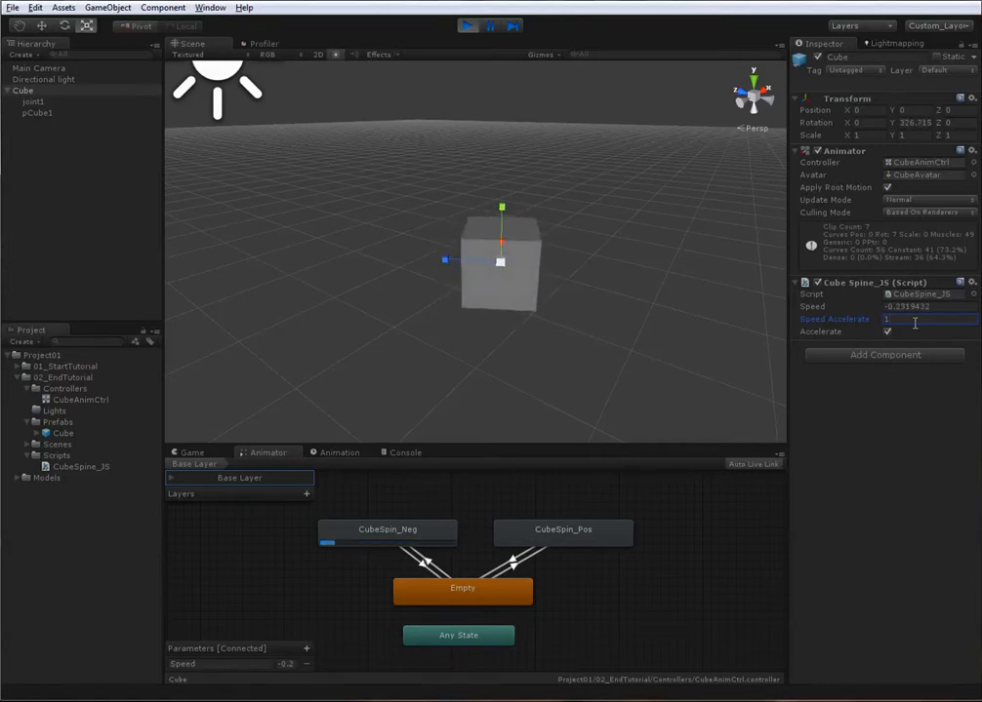
key(BackSpace)
text(0.1)
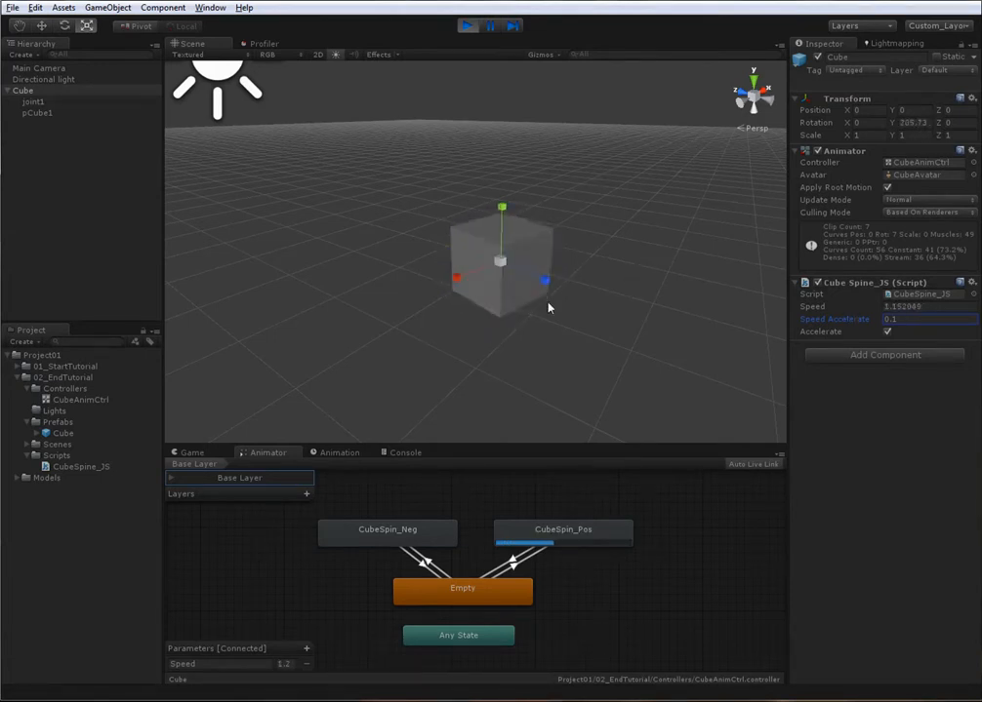
click(912, 323)
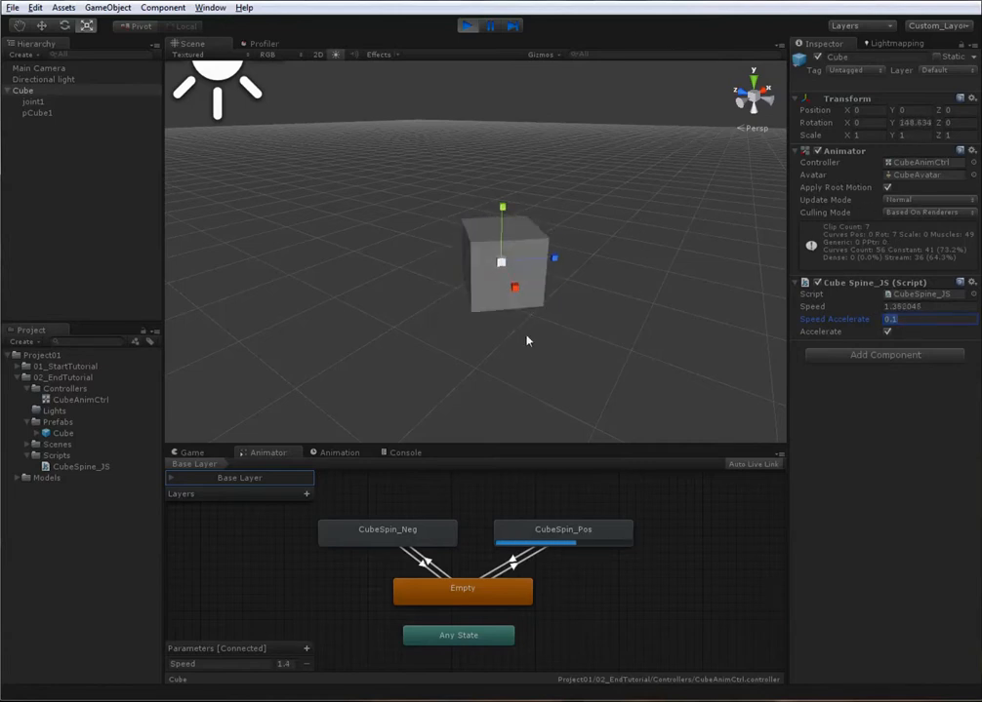
click(468, 28)
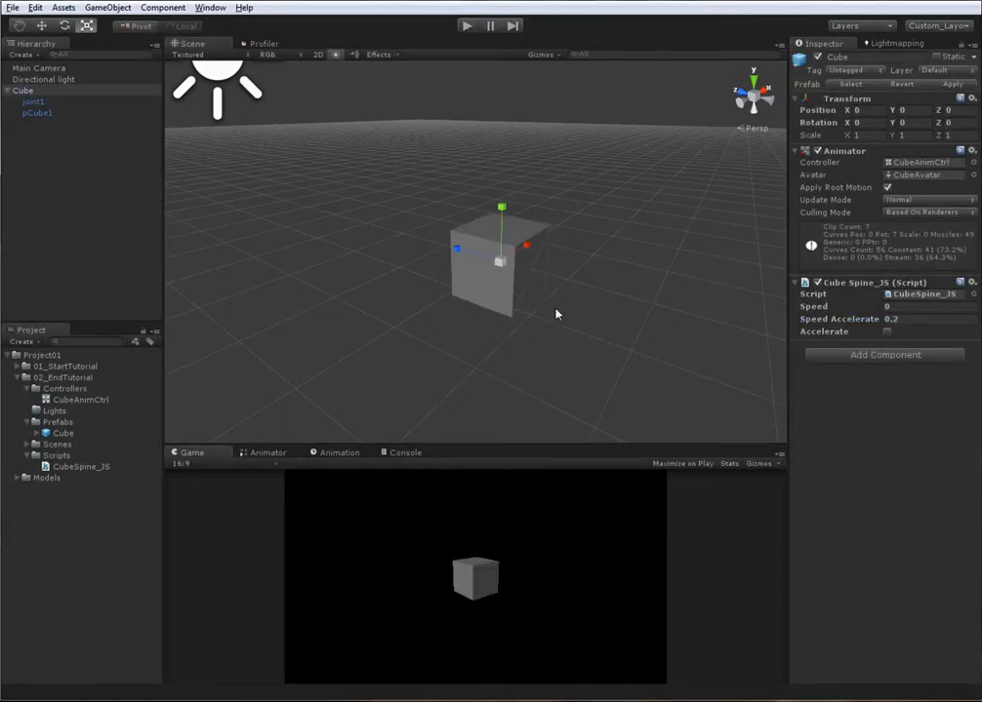
alt+drag(600, 314, 604, 313)
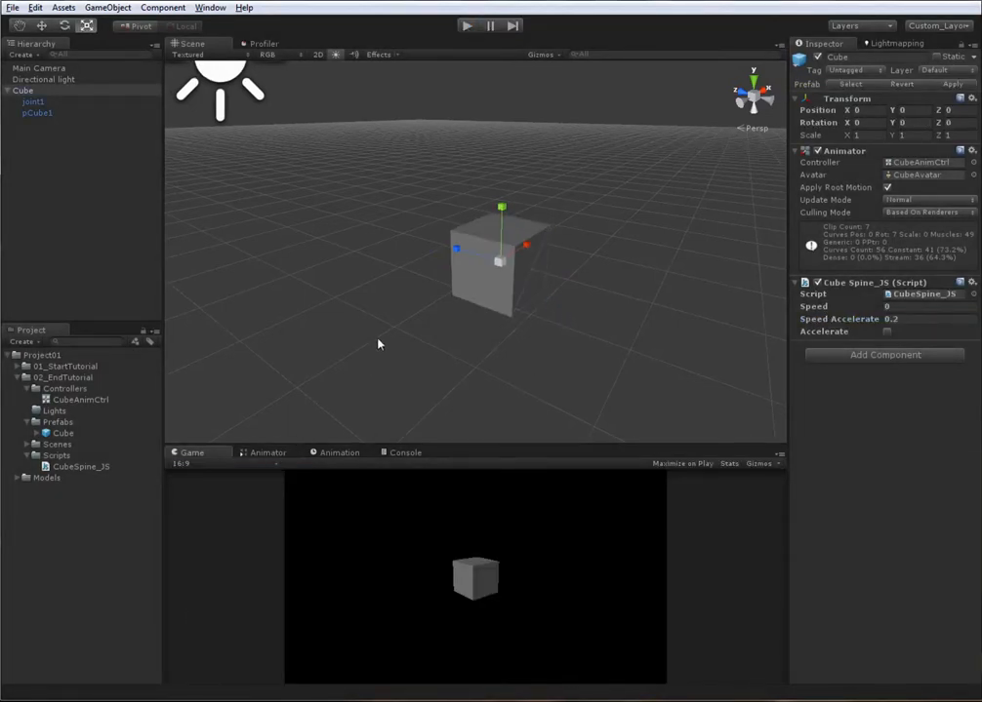
Step: Switch to CubeSpine_JS in MonoDevelop and review the Time.deltaTime * speedAccelerate expression in the FixedUpdate function
key(alt+Tab)
click(526, 441)
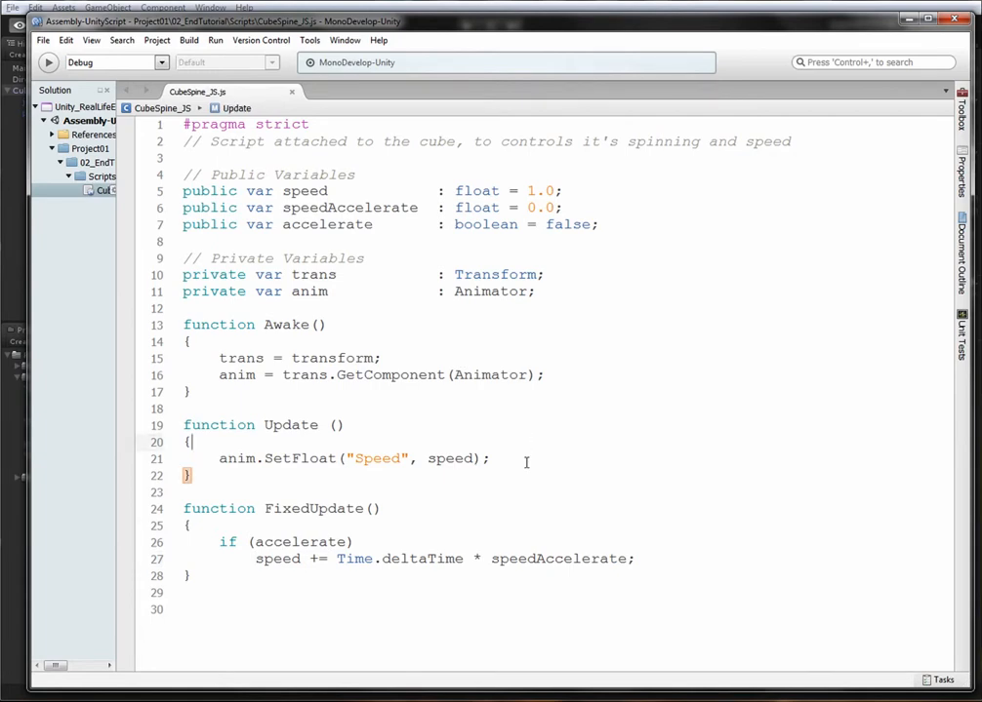
click(489, 540)
key(alt+Tab)
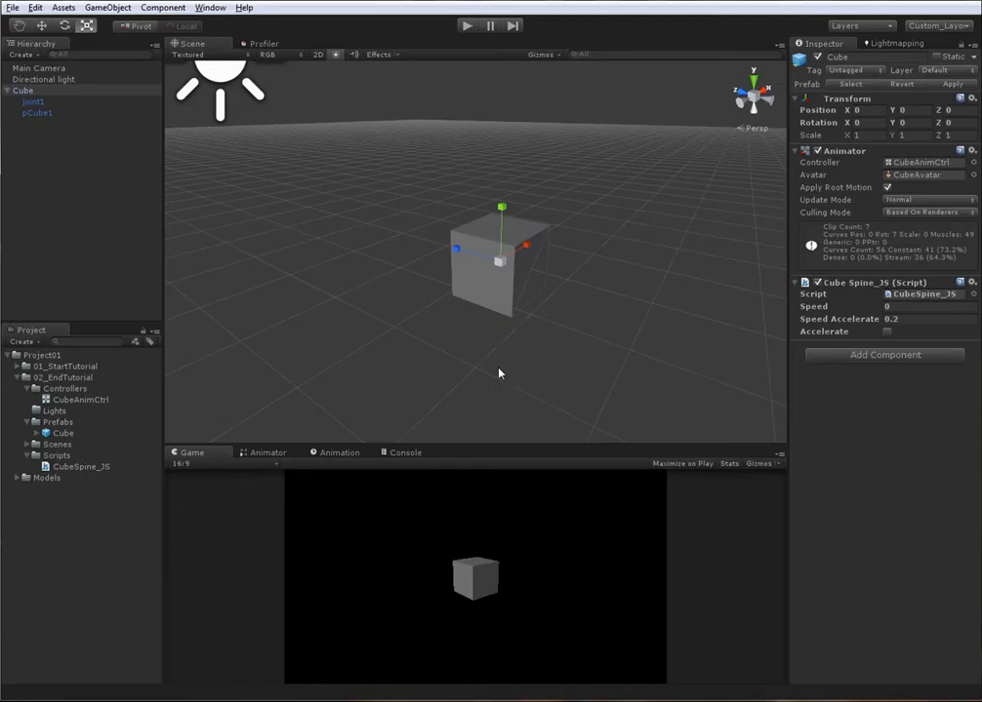
key(alt+Tab)
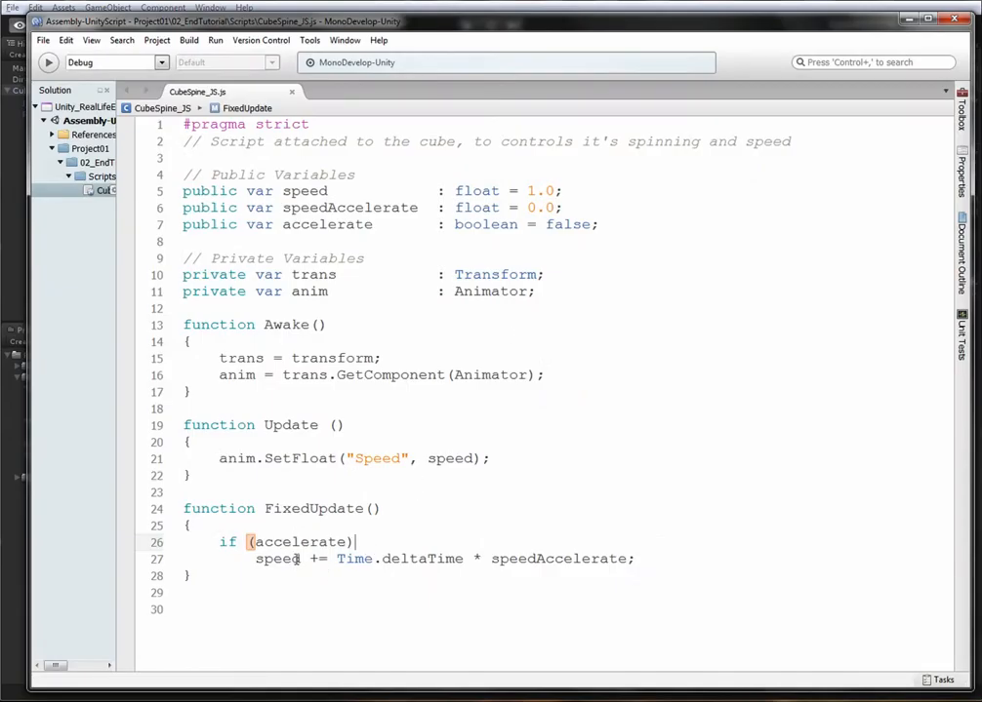
drag(336, 559, 641, 559)
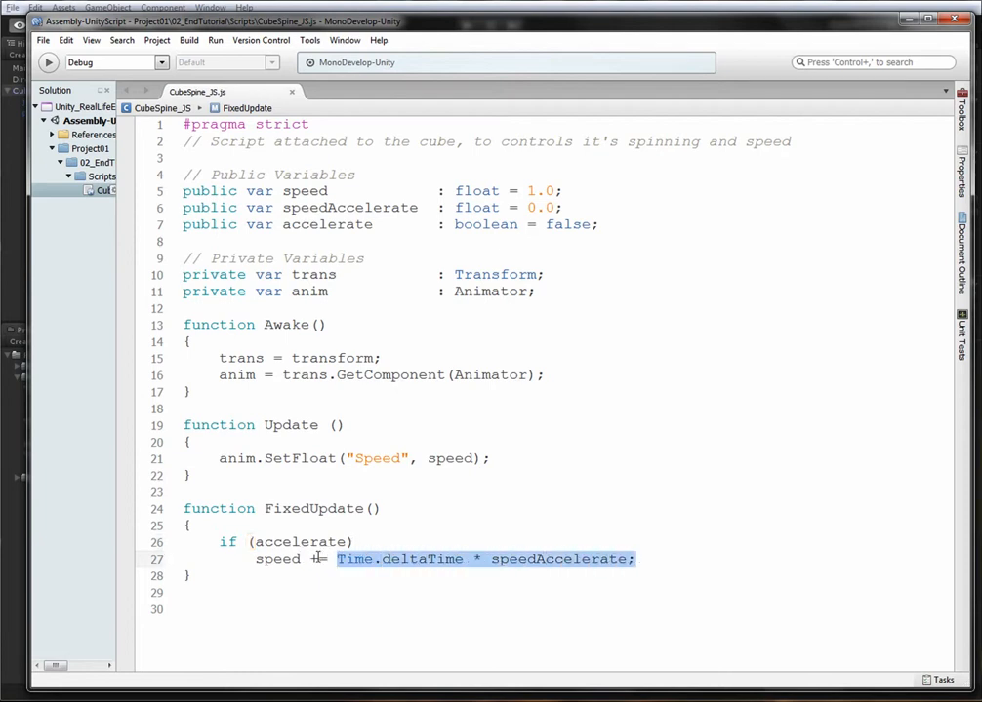
click(385, 559)
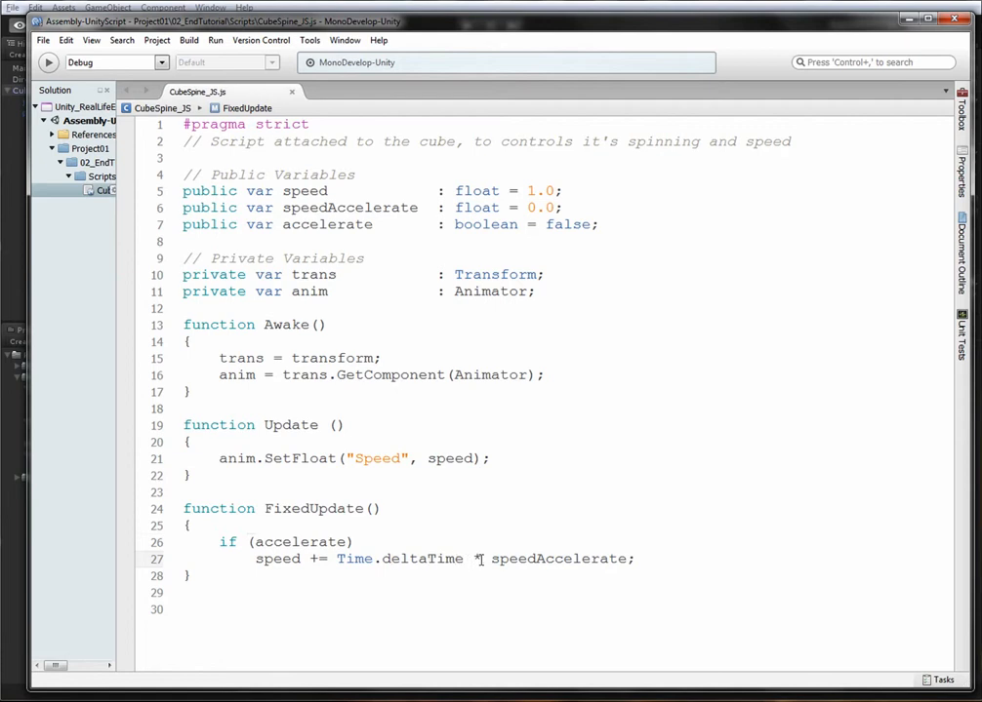
drag(490, 559, 629, 559)
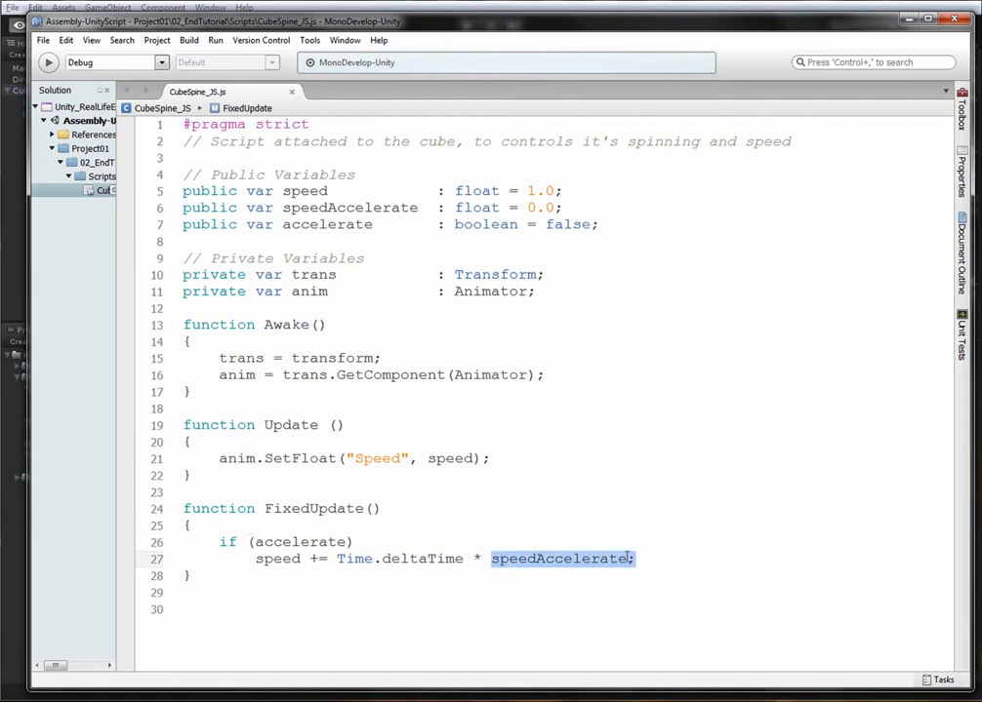
click(575, 559)
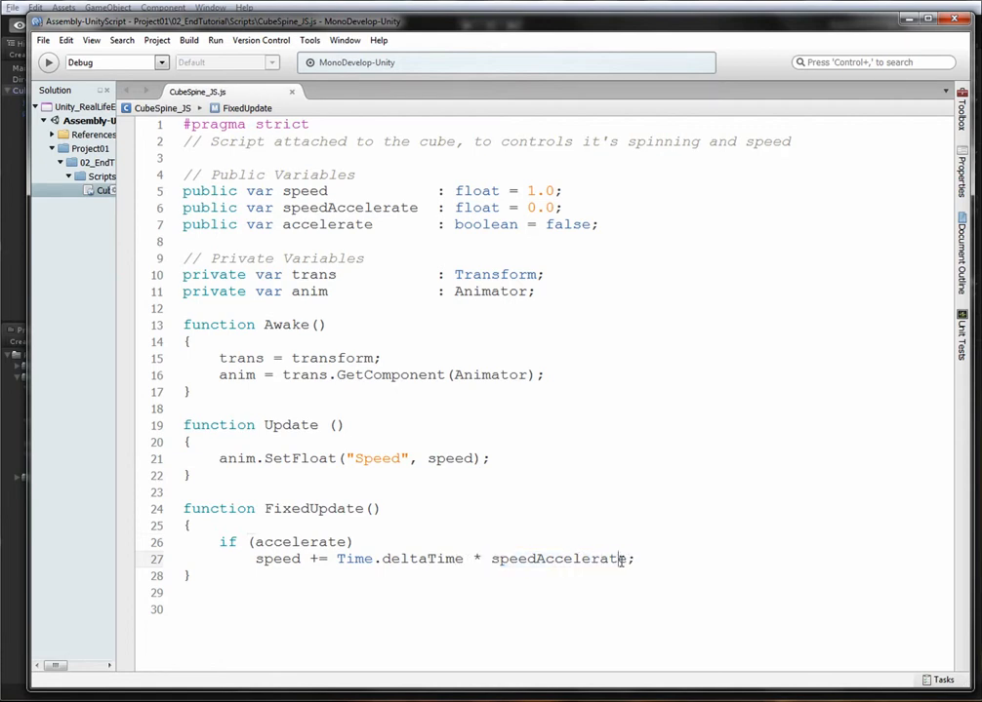
Step: Replace speedAccelerate in FixedUpdate's speed statement with trans.position.y and save the script
drag(618, 559, 495, 561)
text(trans)
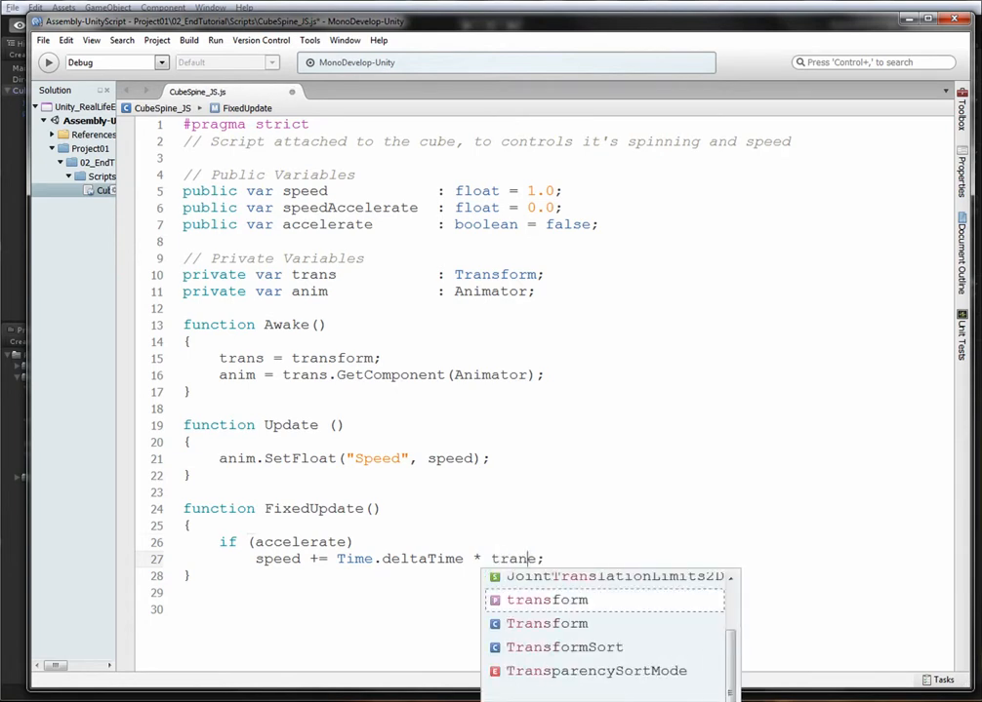
key(Escape)
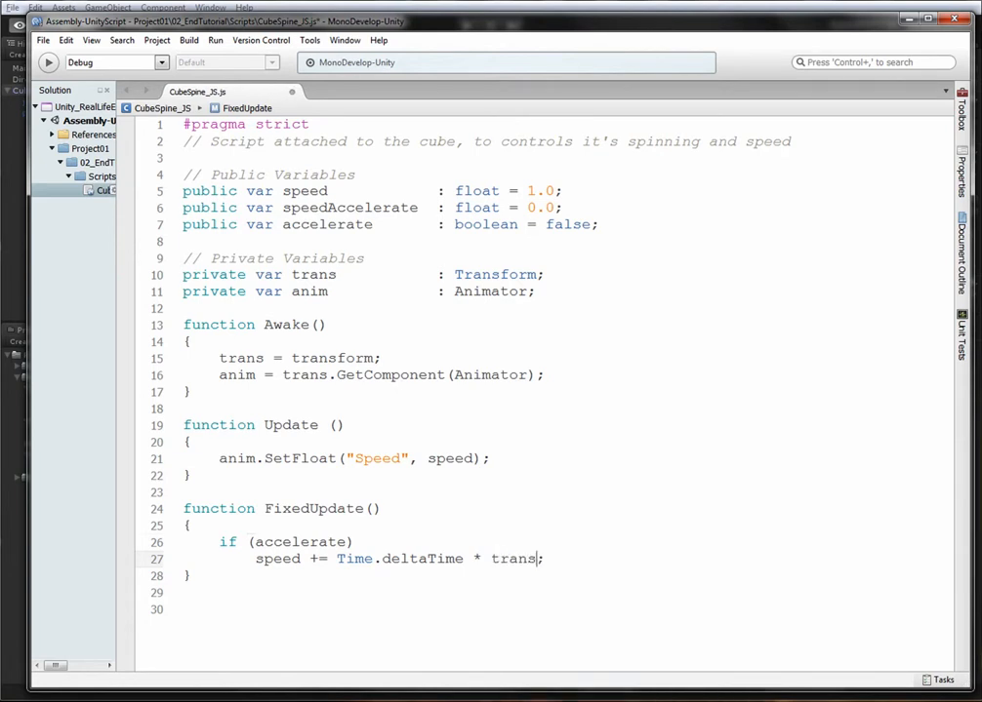
text(.position.y)
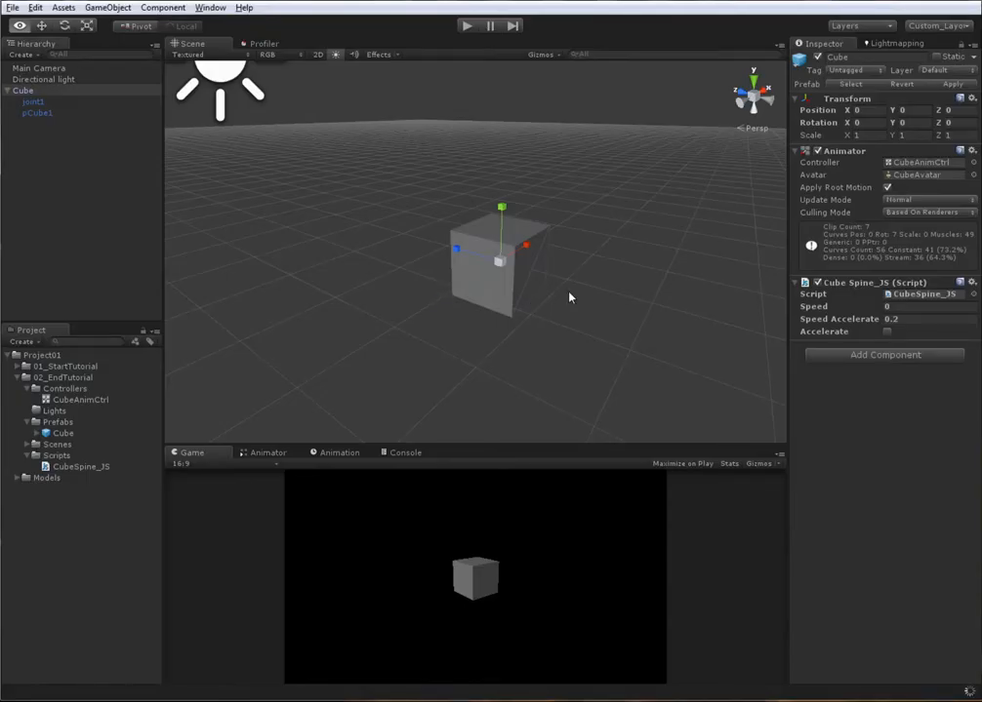
Step: In Unity, set the Cube script's Speed Accelerate to 0 and activate the Move tool
click(946, 321)
text(0)
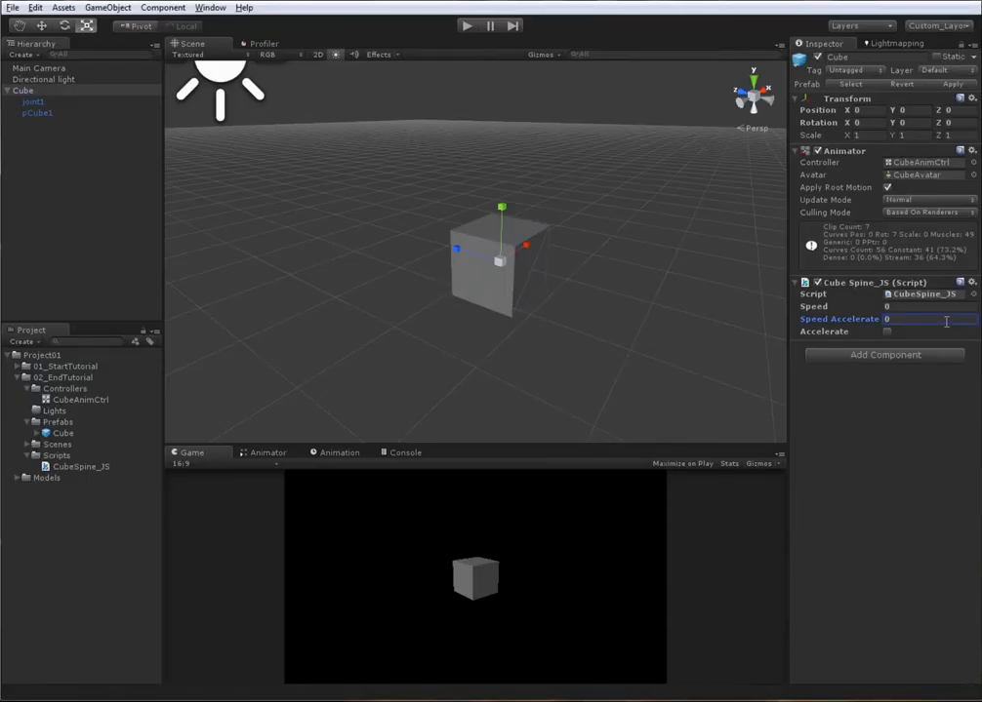
text(w)
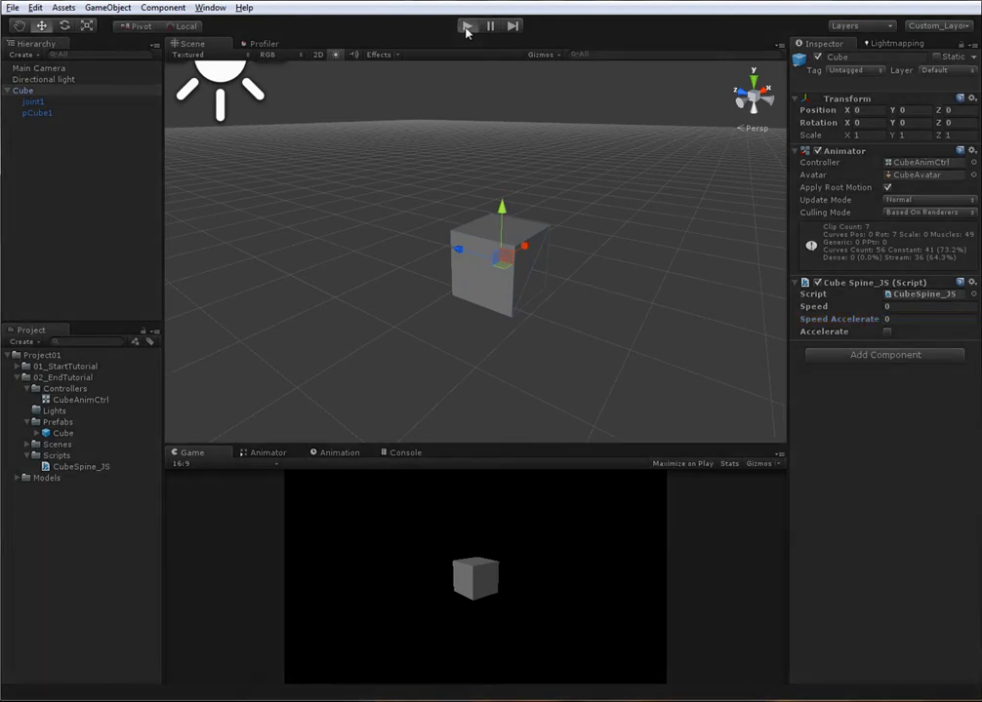
Step: Play the scene, move the Cube up along Y to about 1.5, and stop playing
key(ctrl+p)
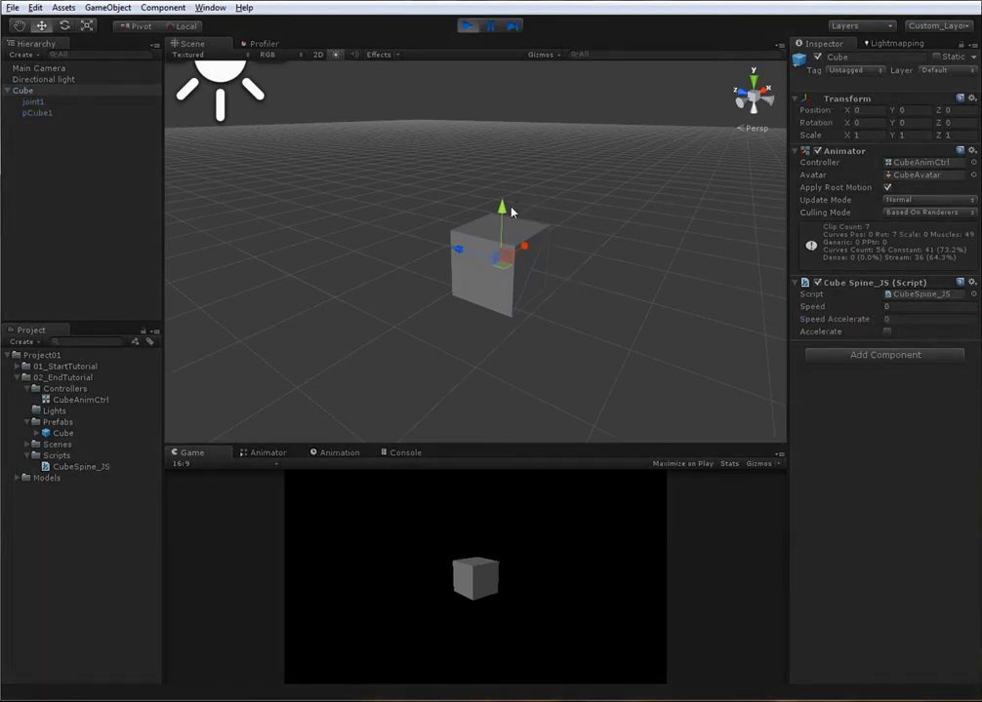
drag(510, 211, 511, 101)
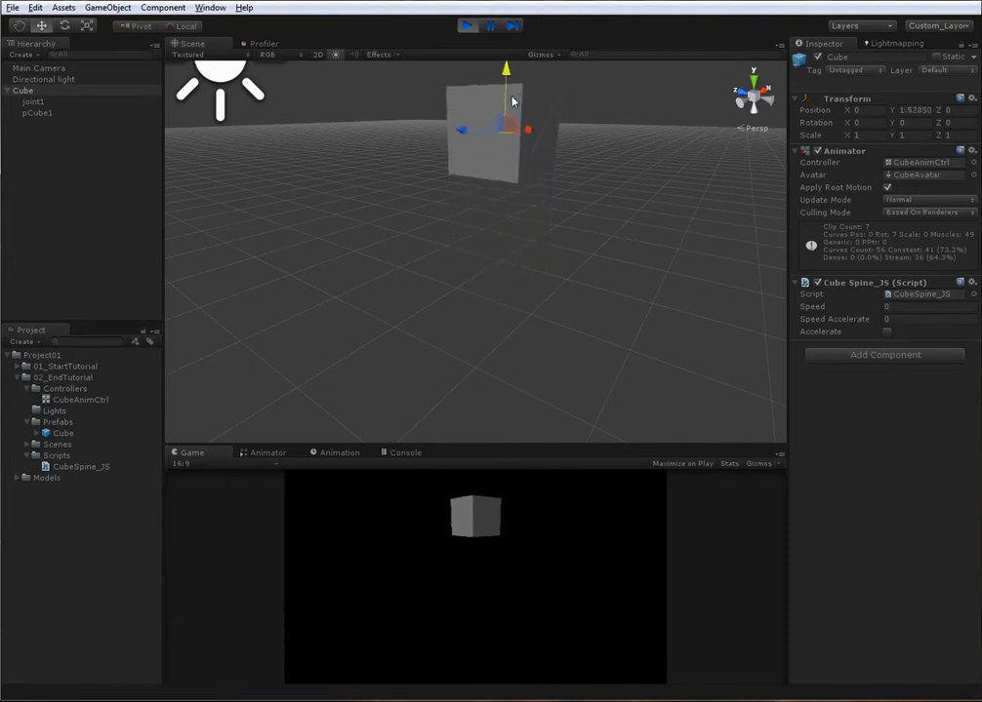
click(467, 23)
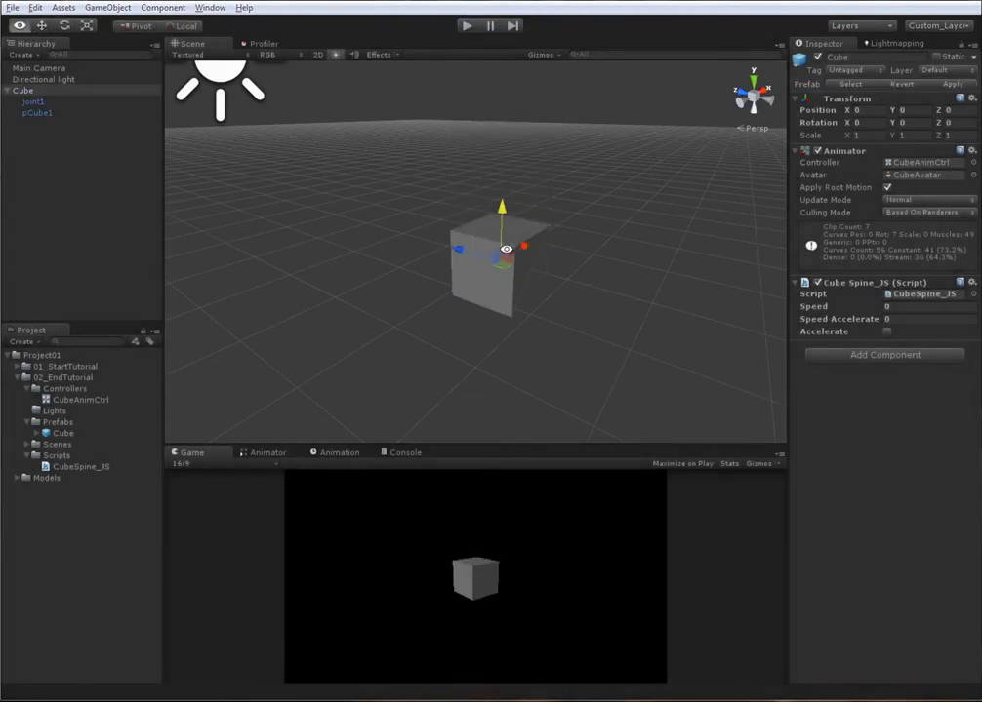
Step: Check the script's trans.position.y expression against the Cube's position in Unity
key(alt+Tab)
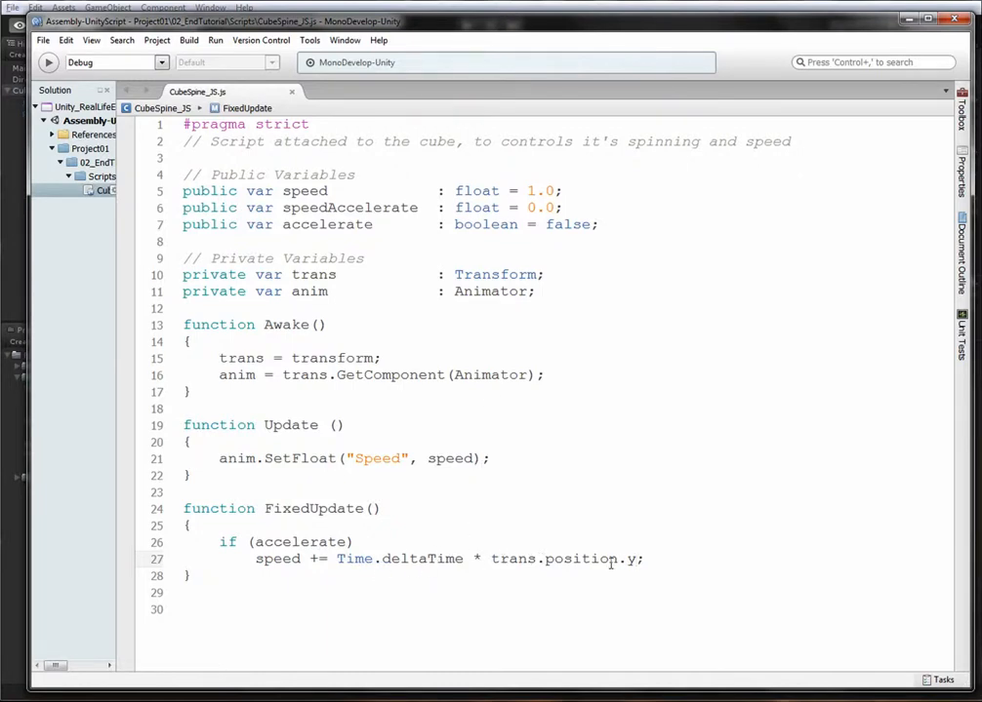
key(alt+Tab)
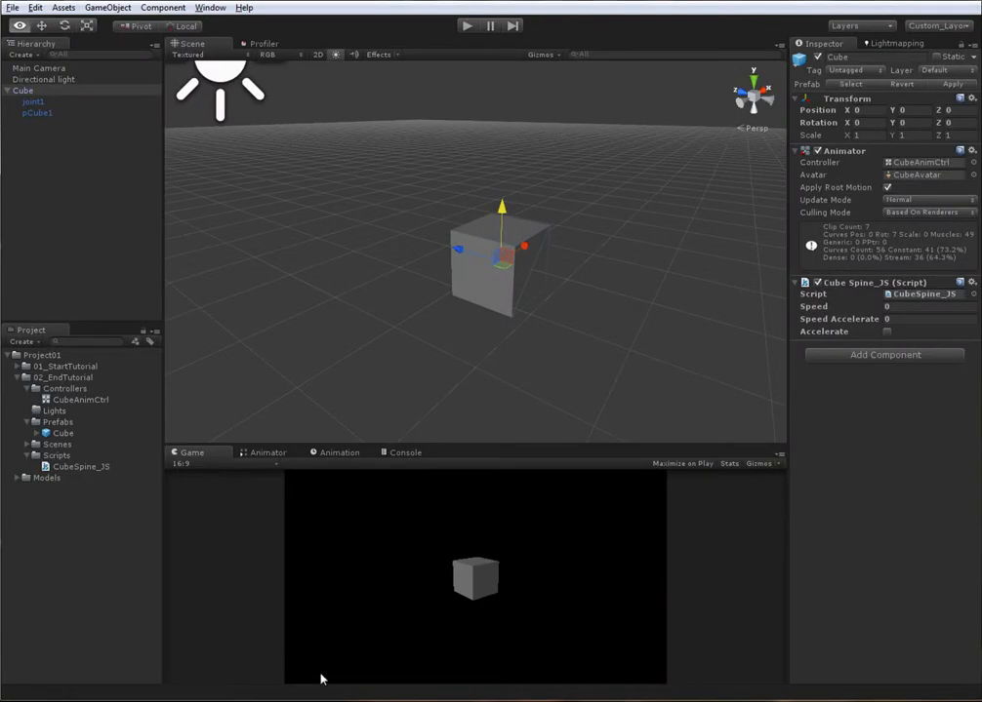
key(alt+Tab)
key(alt+Tab)
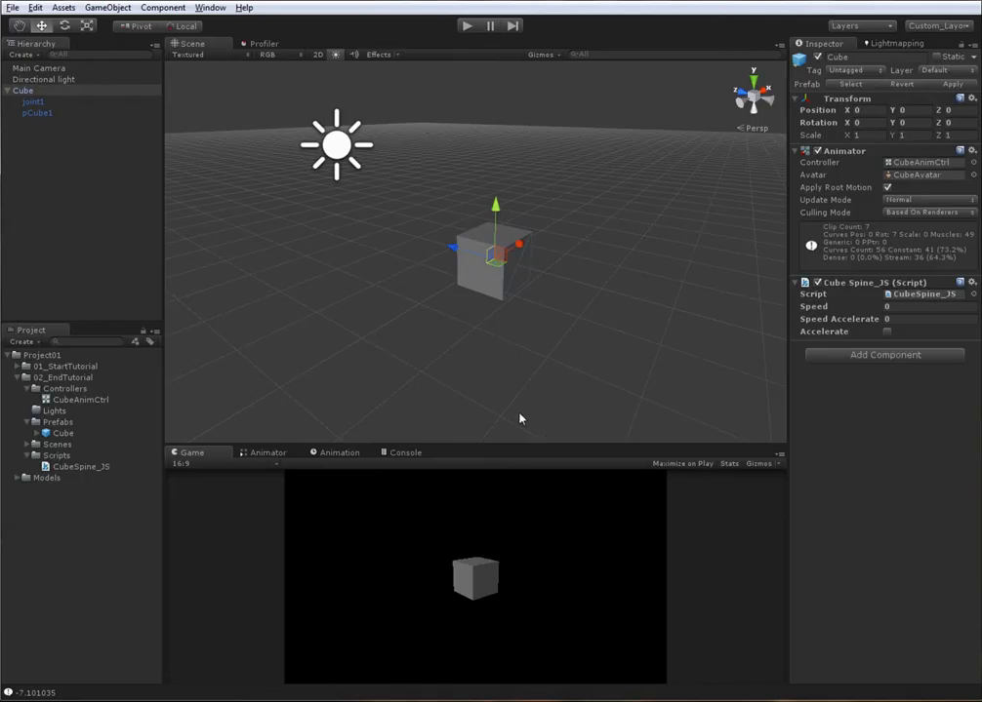
Step: Return to the script, delete the print (trans.position.y) line from FixedUpdate along with its blank line, and save
key(alt+Tab)
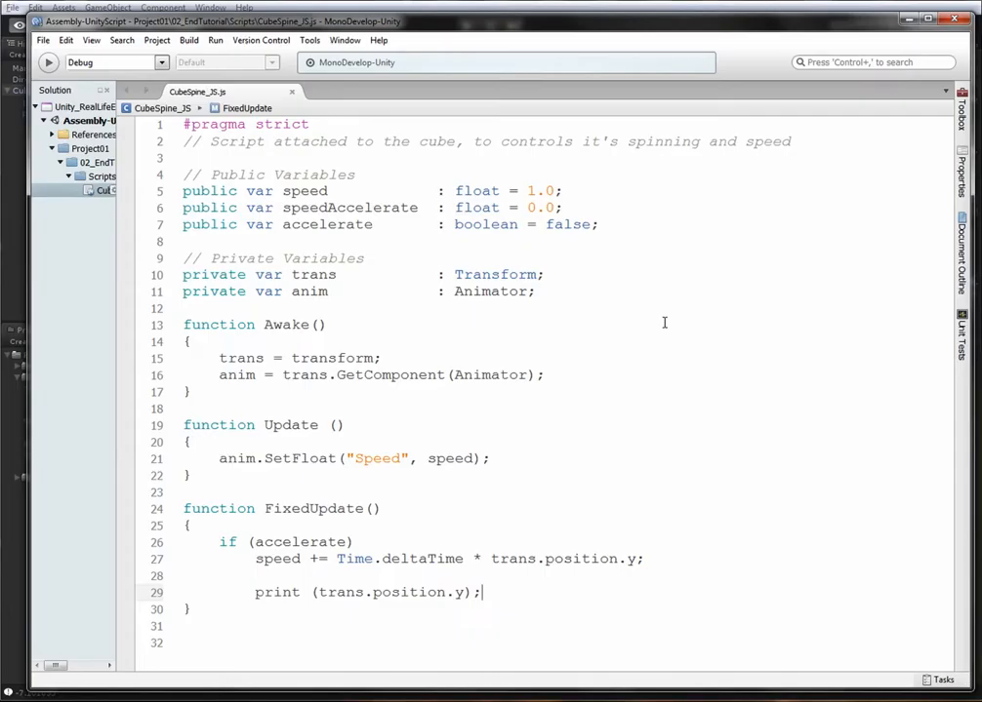
triple_click(322, 592)
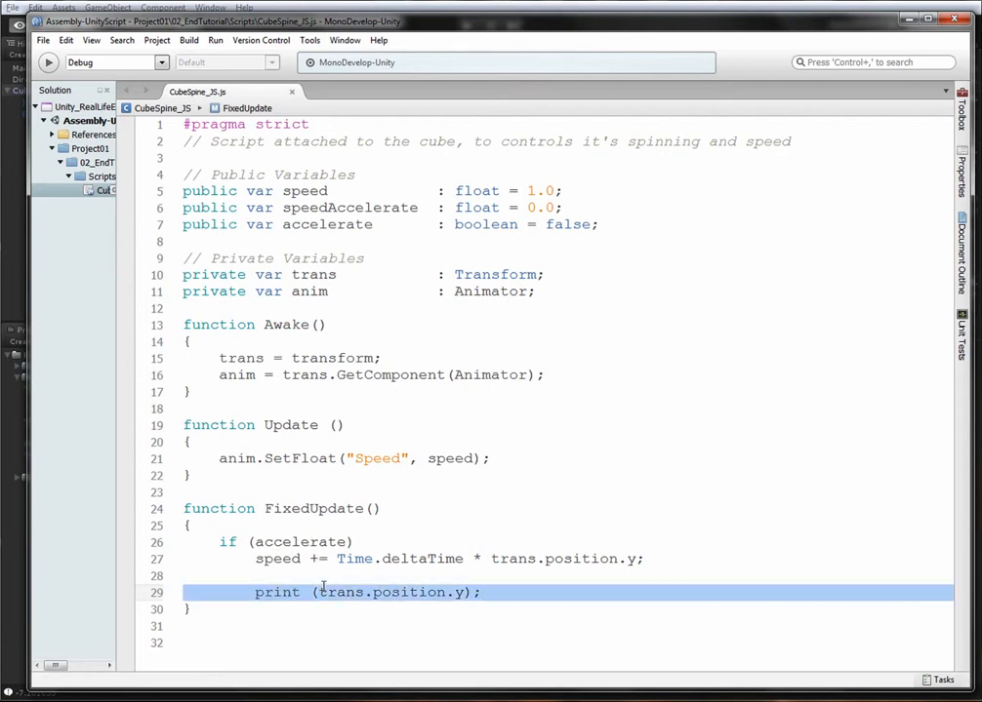
key(BackSpace)
key(BackSpace)
key(BackSpace)
key(BackSpace)
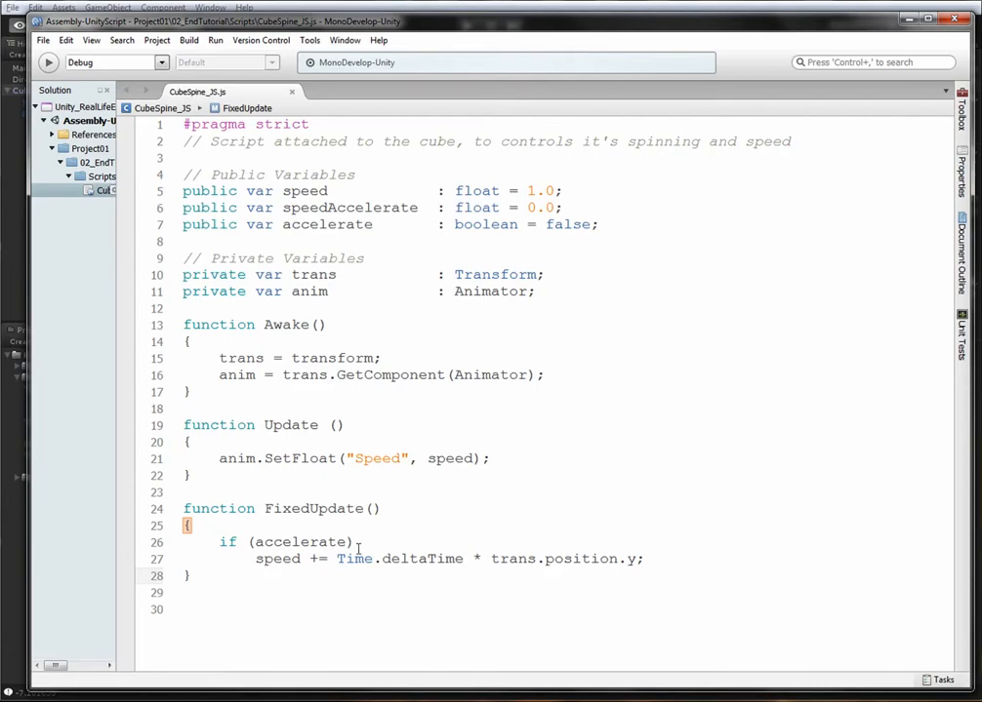
Step: In Unity, enable Accelerate on the Cube's script and test-play the scene while raising the Cube along Y to about 1.1
key(alt+Tab)
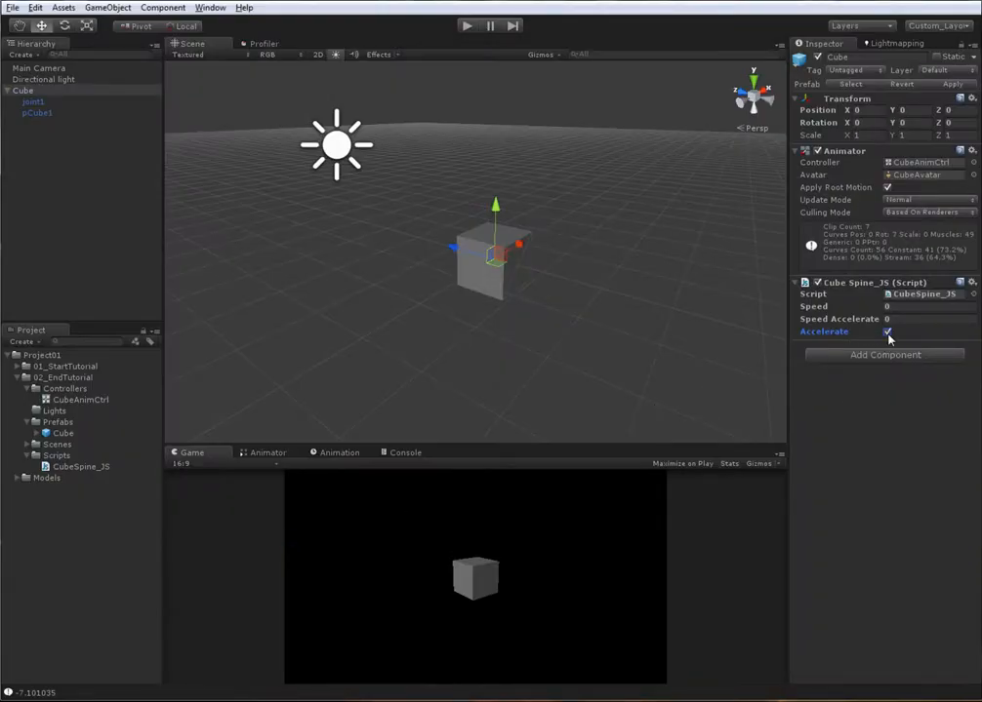
scroll(489, 211, down, 3)
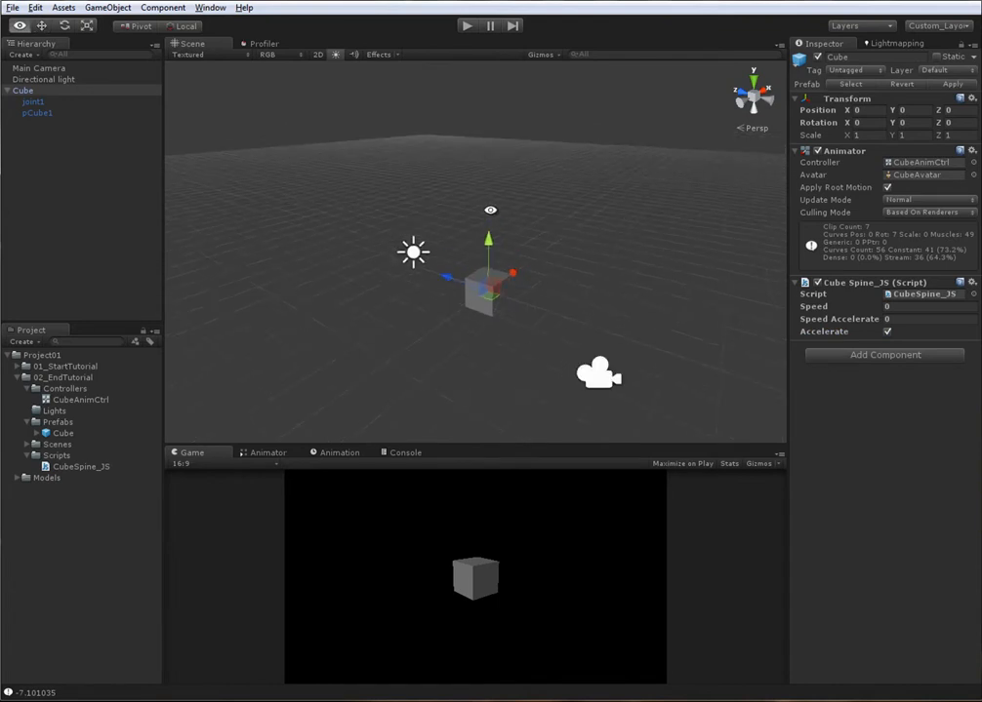
click(467, 27)
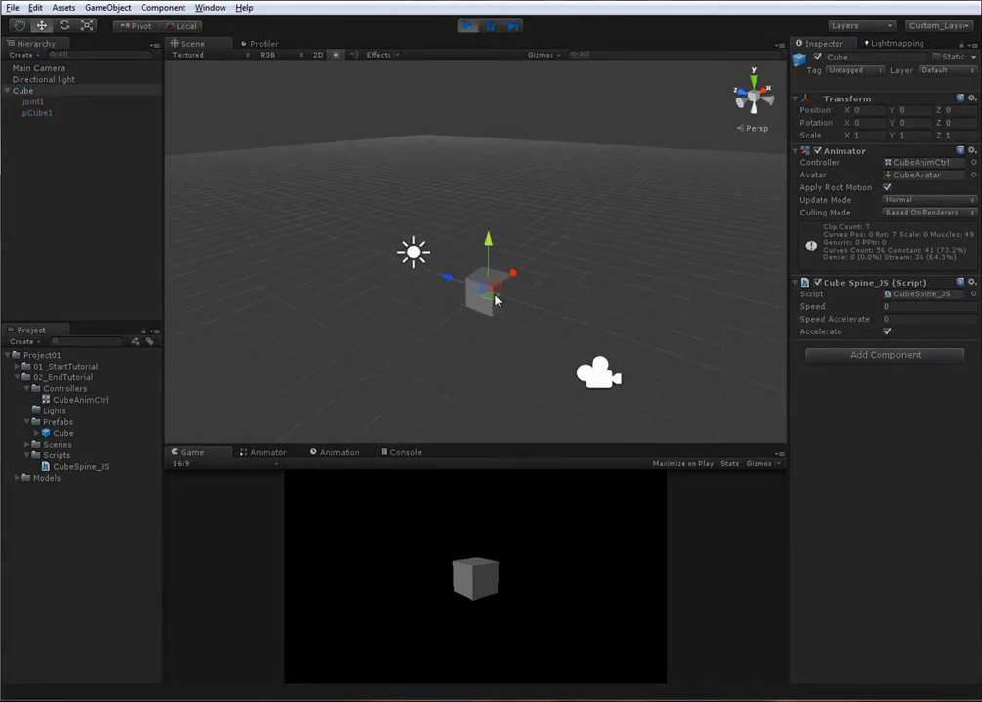
drag(491, 243, 491, 210)
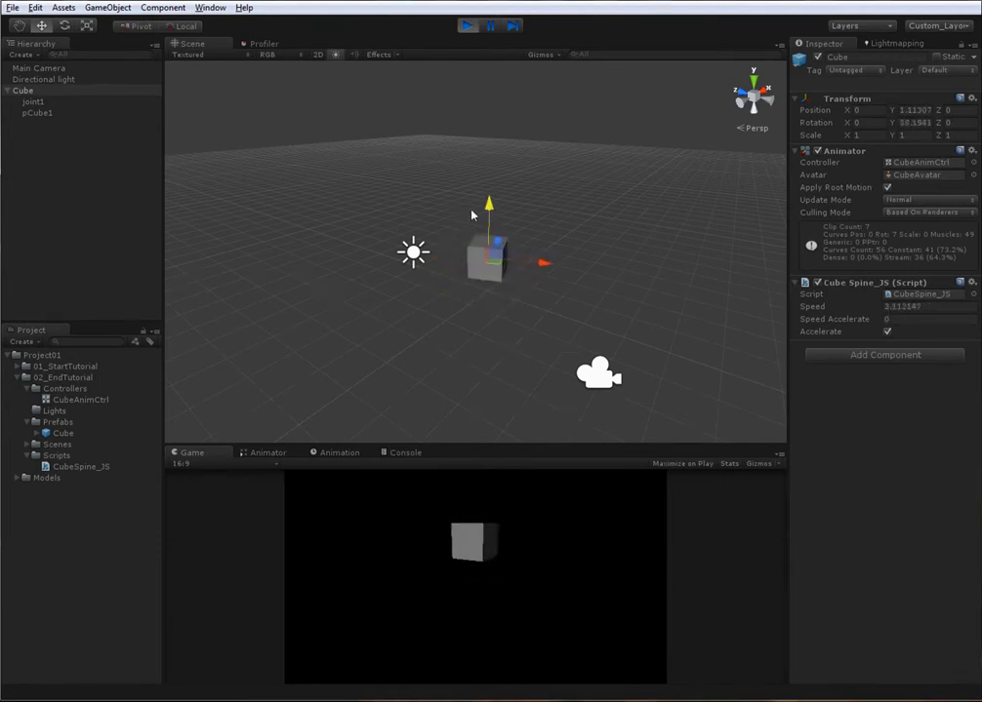
click(465, 27)
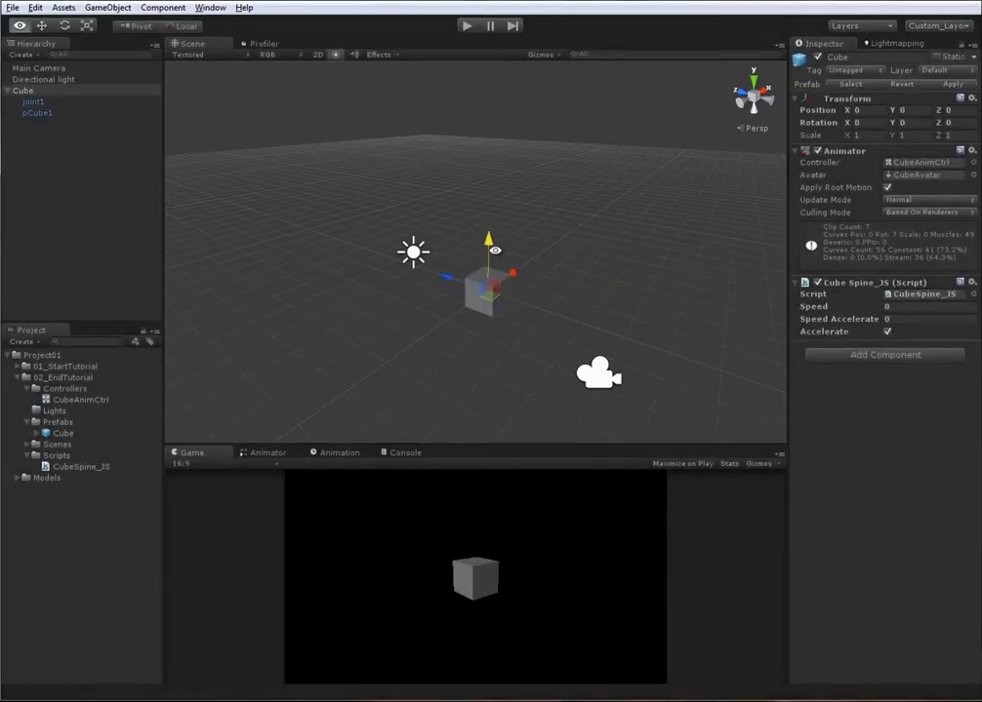
Step: Switch to the script, change the speed multiplier to (trans.position.y / 5.0), and save
key(alt+Tab)
click(493, 559)
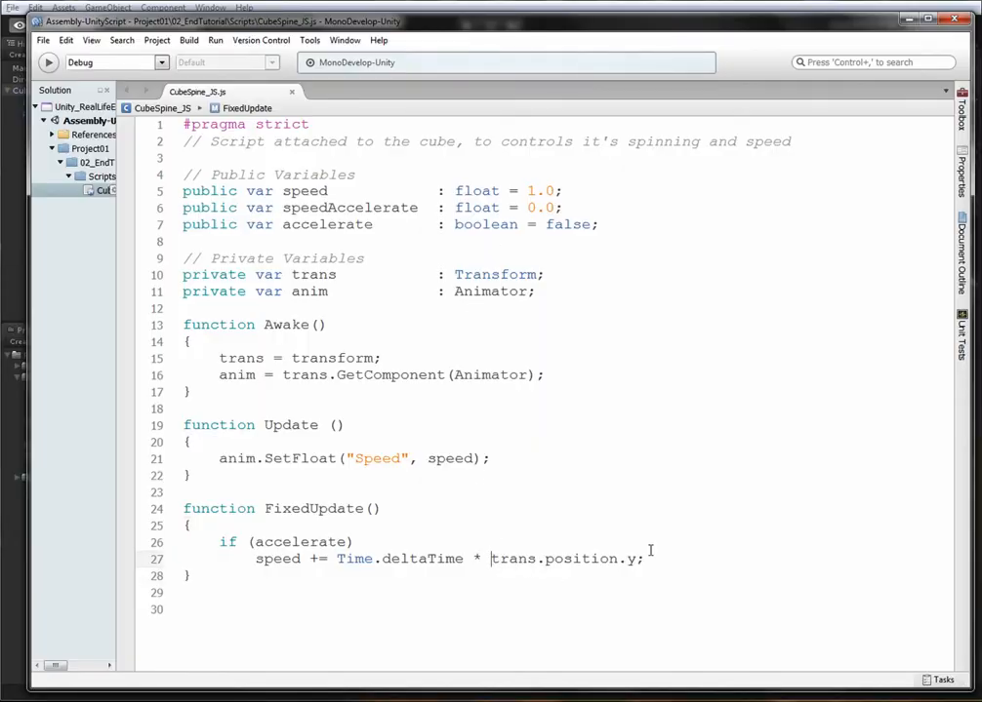
text(()
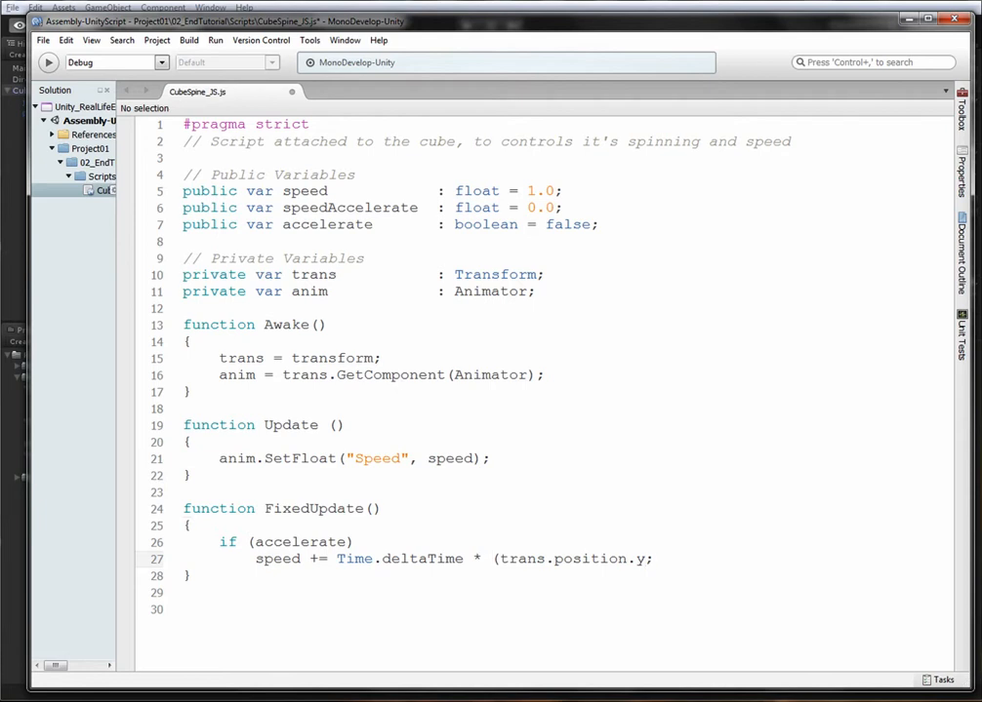
text( / 5))
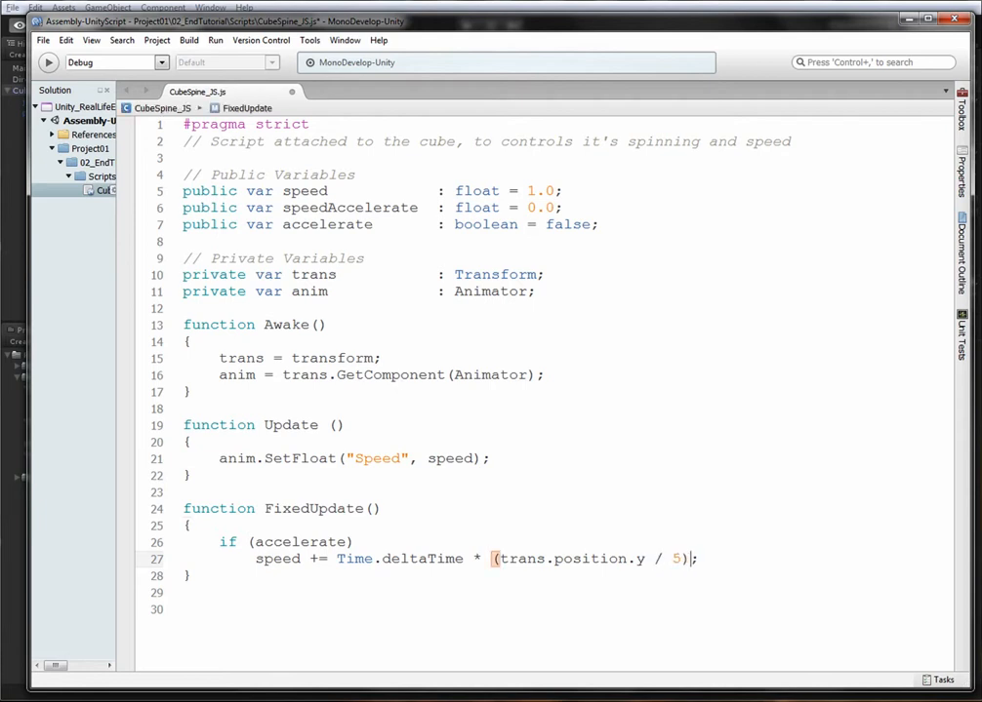
key(Left)
text(.0)
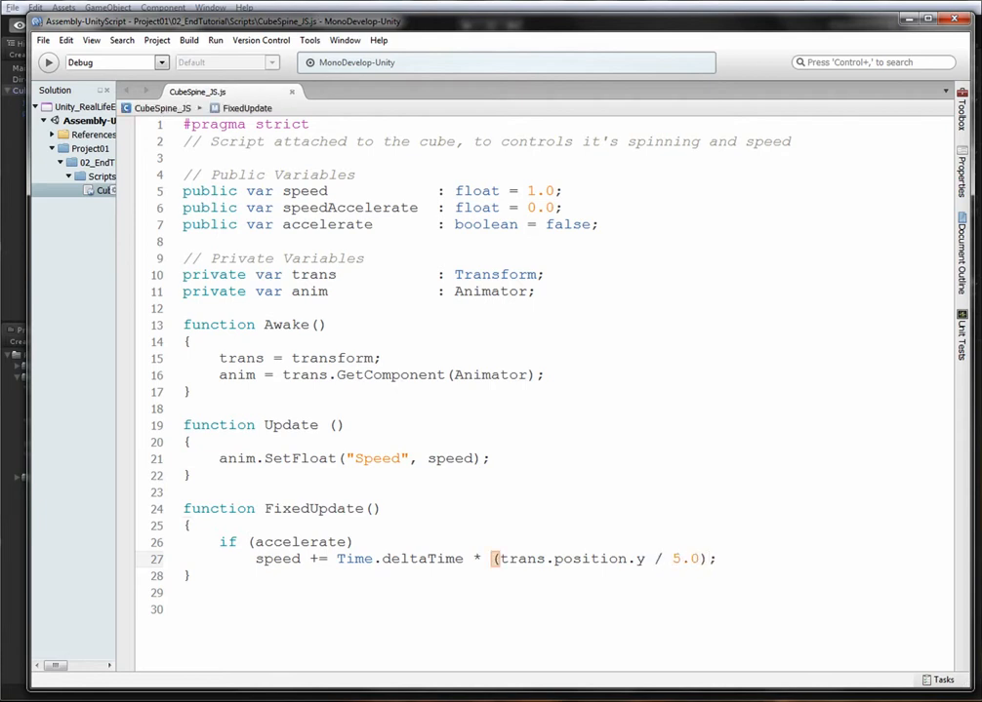
Step: Switch to Unity and test-play the scene, lowering the Cube along Y to about -2.1 and raising it to about 5.8
key(alt+Tab)
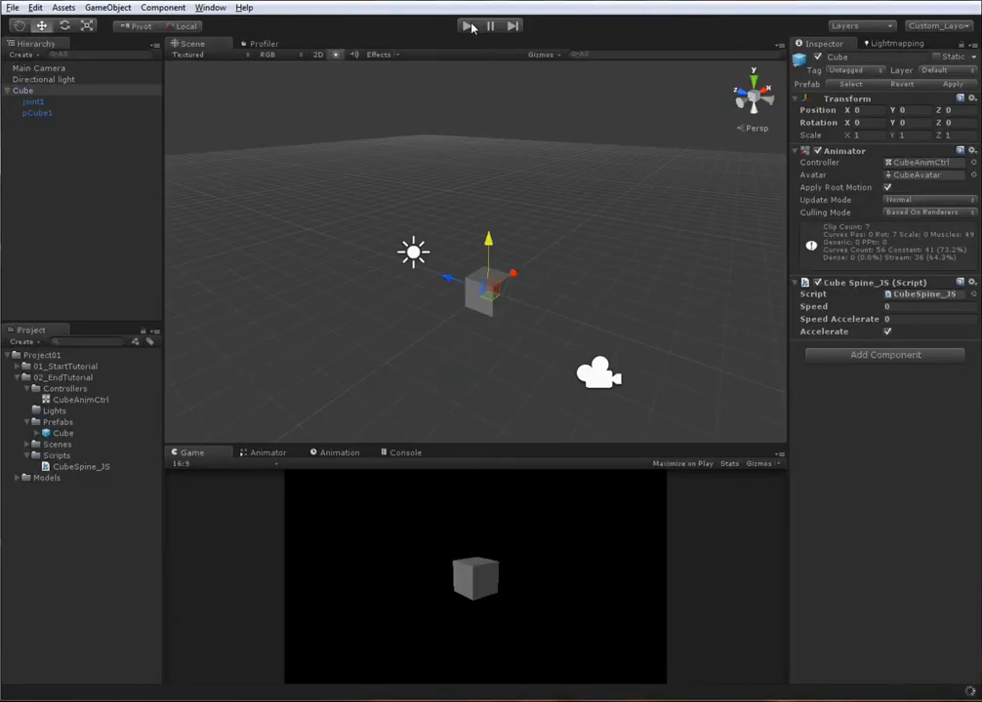
click(469, 27)
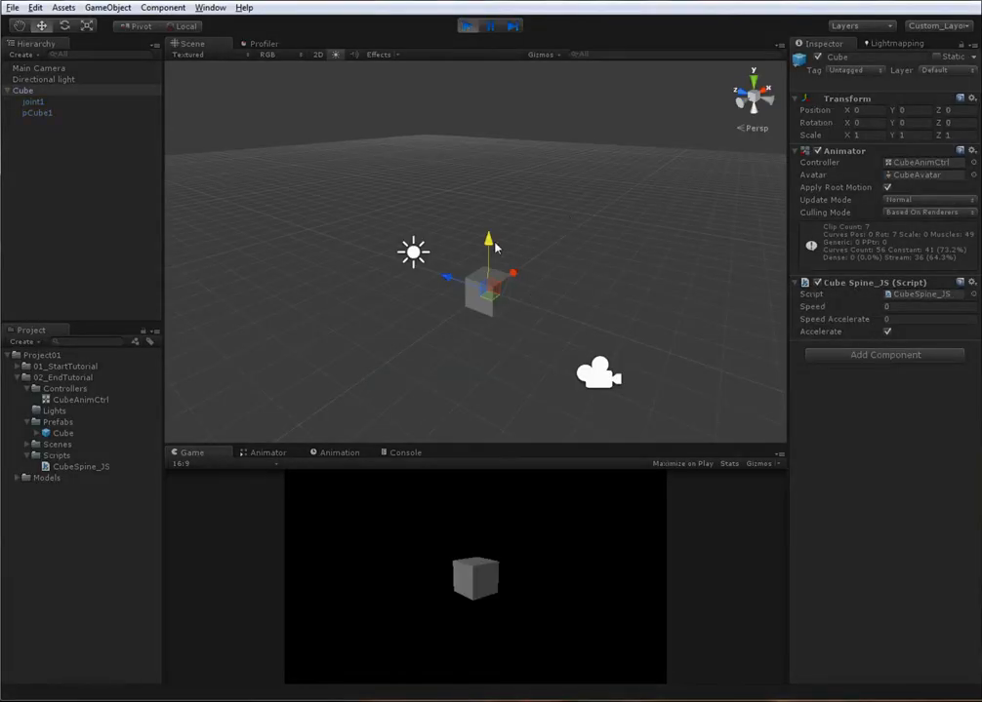
drag(491, 246, 489, 309)
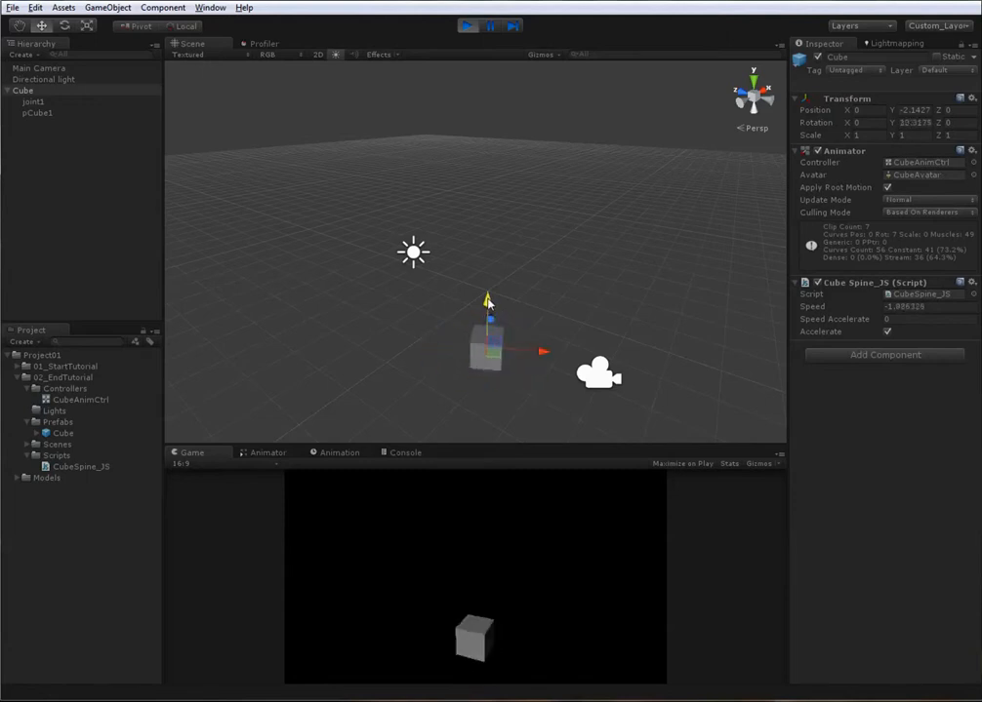
drag(491, 310, 485, 49)
alt+middle_drag(547, 169, 551, 229)
alt+right_drag(551, 230, 469, 252)
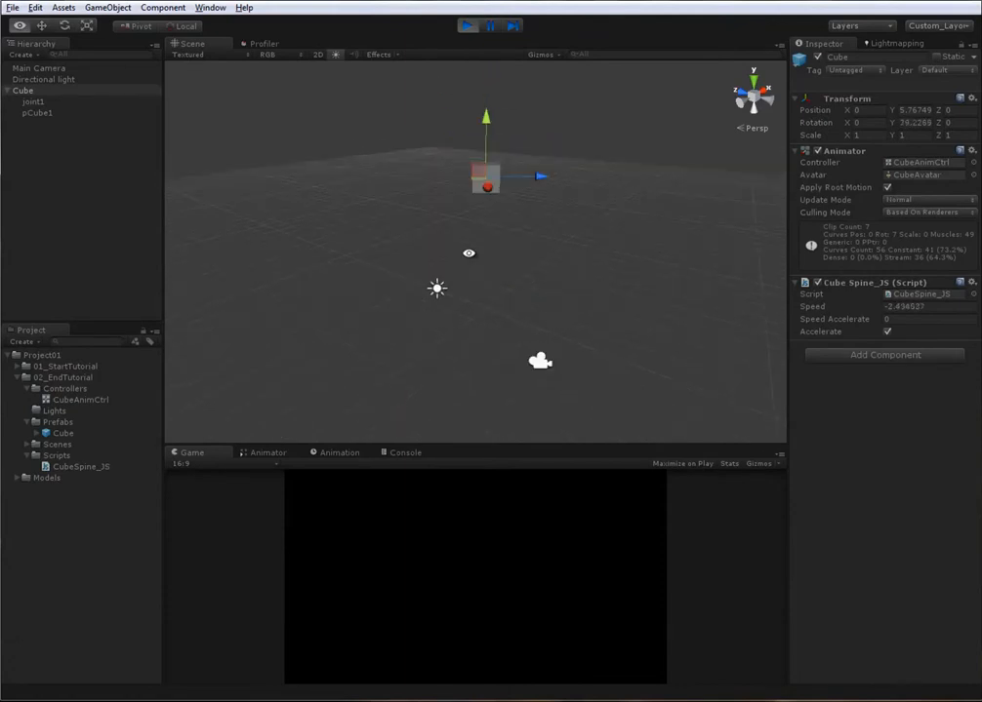
alt+drag(470, 252, 486, 291)
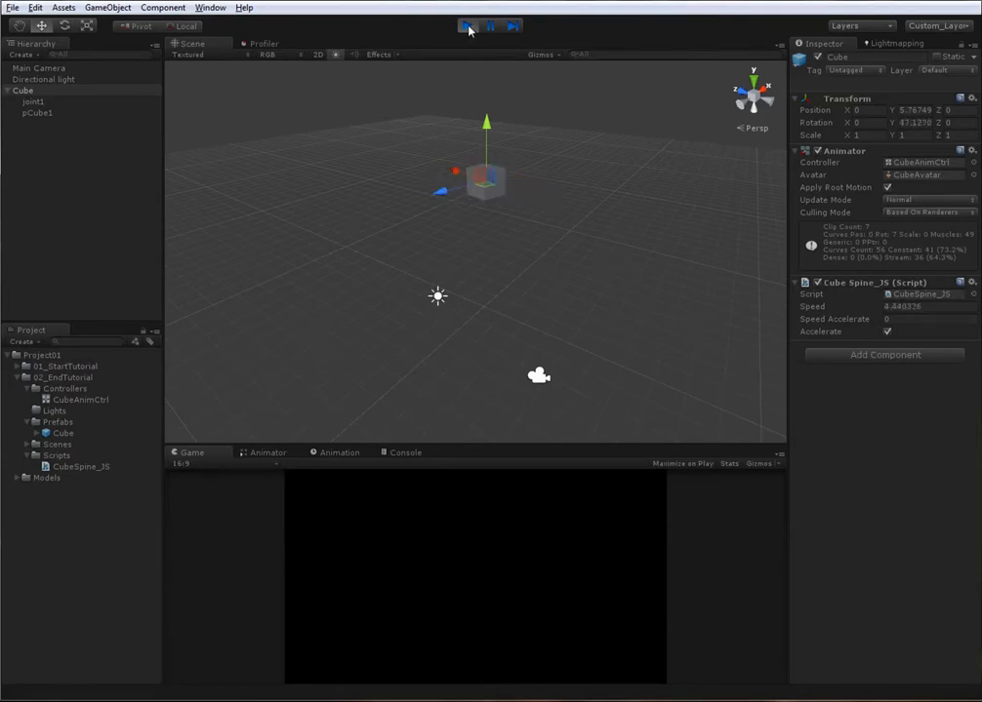
click(468, 26)
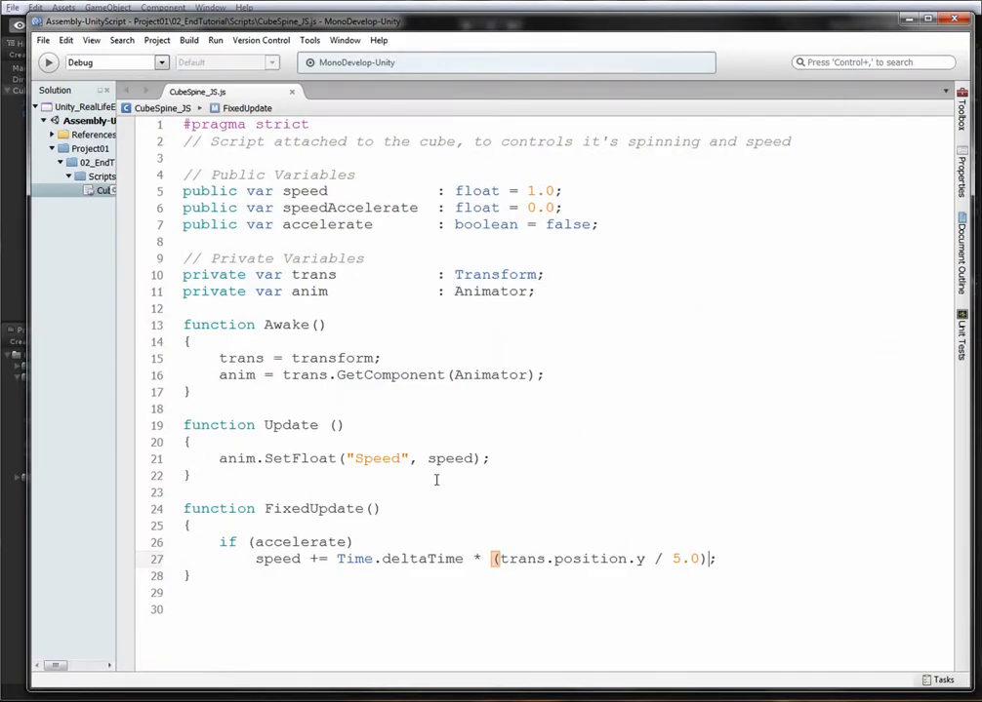
Step: Return to the script, make the speed line in FixedUpdate a plain = assignment, and save
click(727, 557)
key(BackSpace)
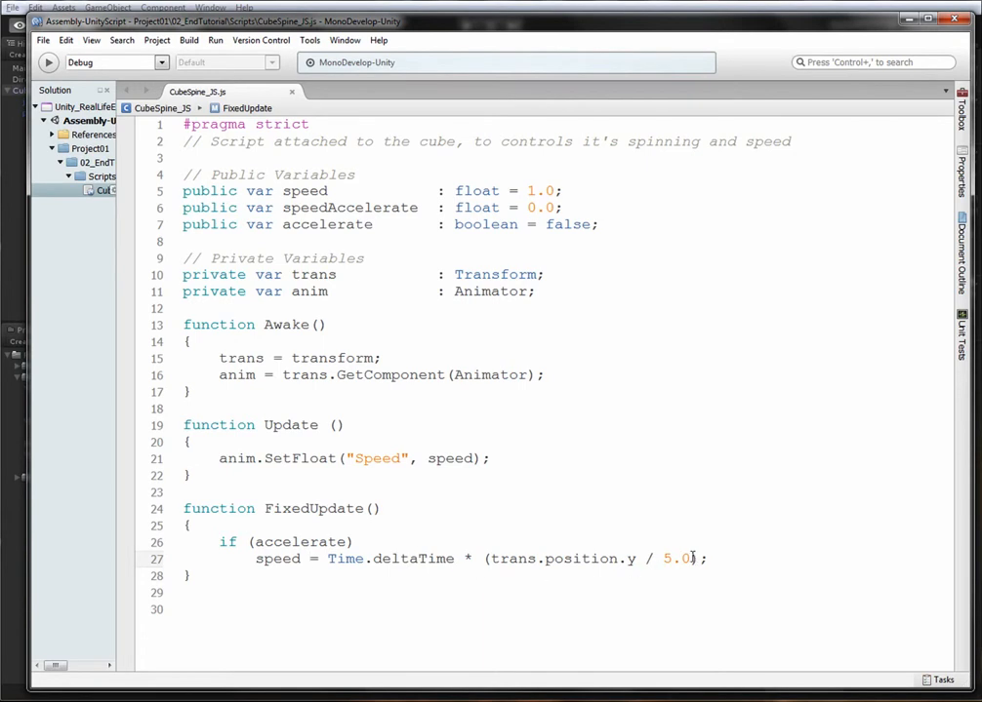
drag(689, 559, 665, 559)
Step: Switch to Unity and test-play the scene while raising the Cube along Y to about 15
key(alt+Tab)
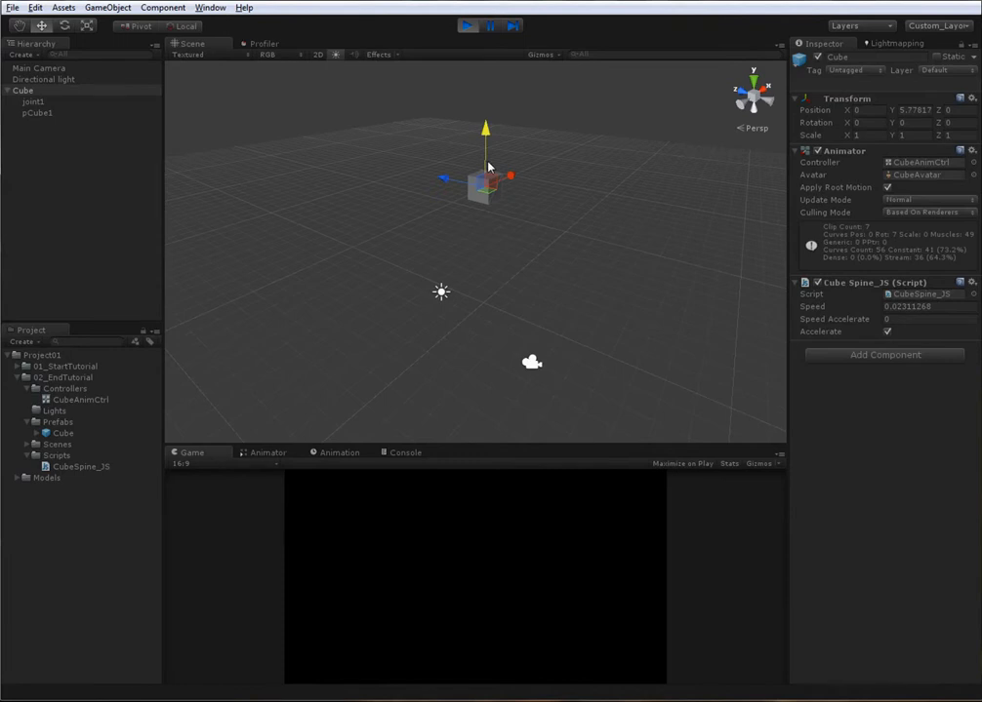
alt+drag(554, 141, 570, 190)
drag(489, 181, 491, 119)
middle_drag(536, 176, 546, 278)
drag(504, 224, 512, 115)
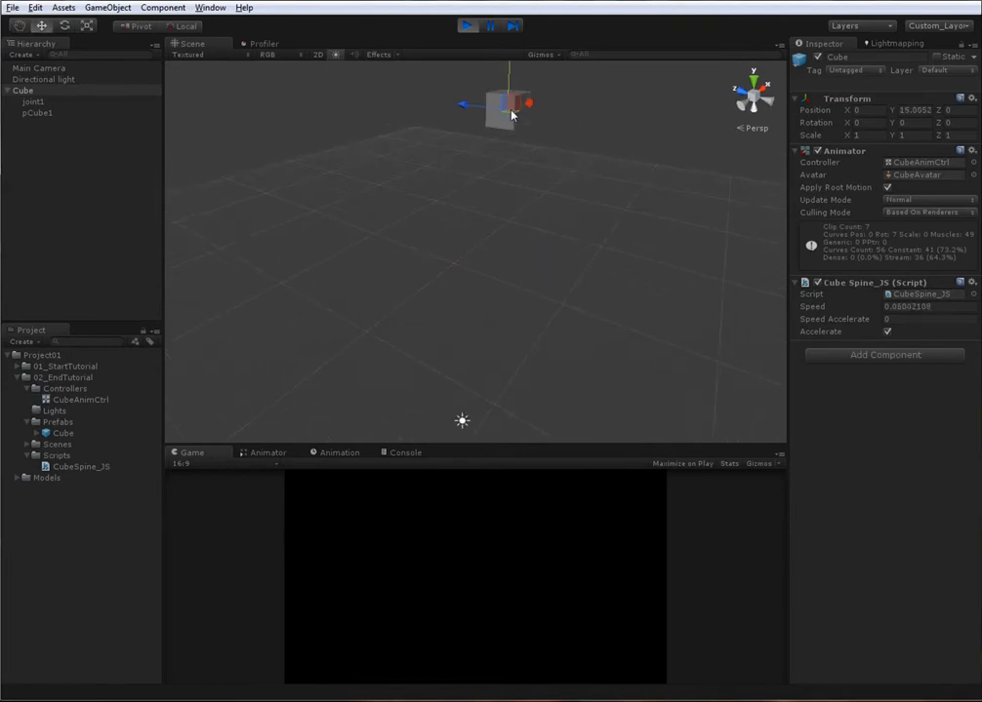
Step: Turn off Accelerate on the running Cube's script, raise the Cube further along Y, and stop the play test
alt+drag(573, 154, 747, 341)
click(887, 333)
alt+drag(688, 350, 664, 303)
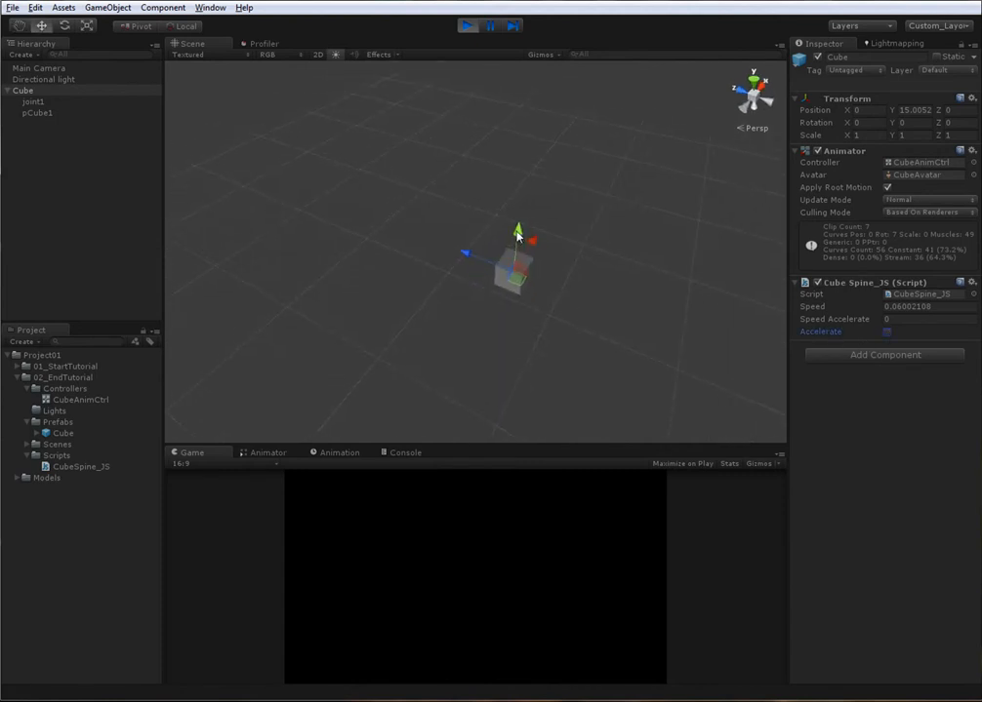
drag(518, 236, 522, 163)
click(472, 28)
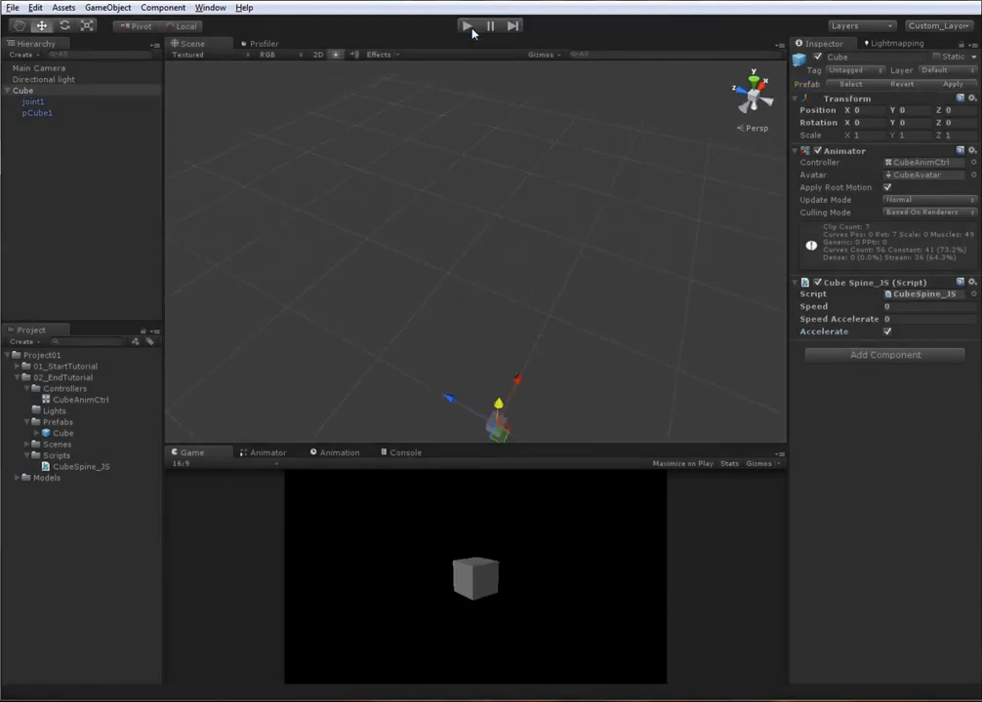
Step: Switch to the script, remove the division by 5.0 and the parentheses around trans.position.y in the speed line, and save
key(alt+Tab)
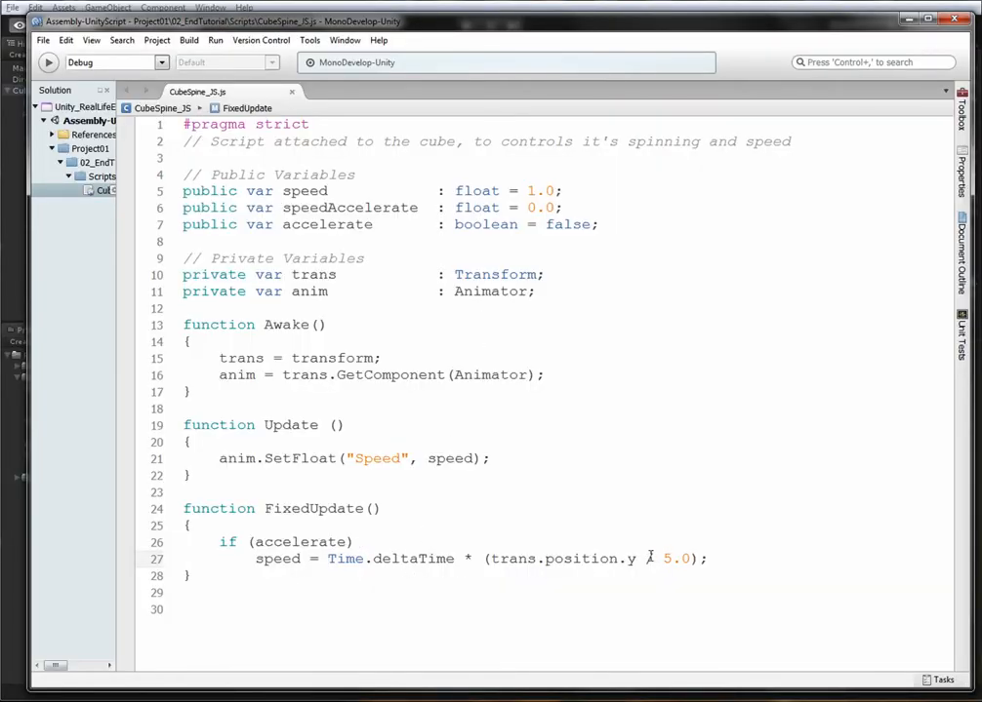
drag(637, 559, 692, 559)
key(BackSpace)
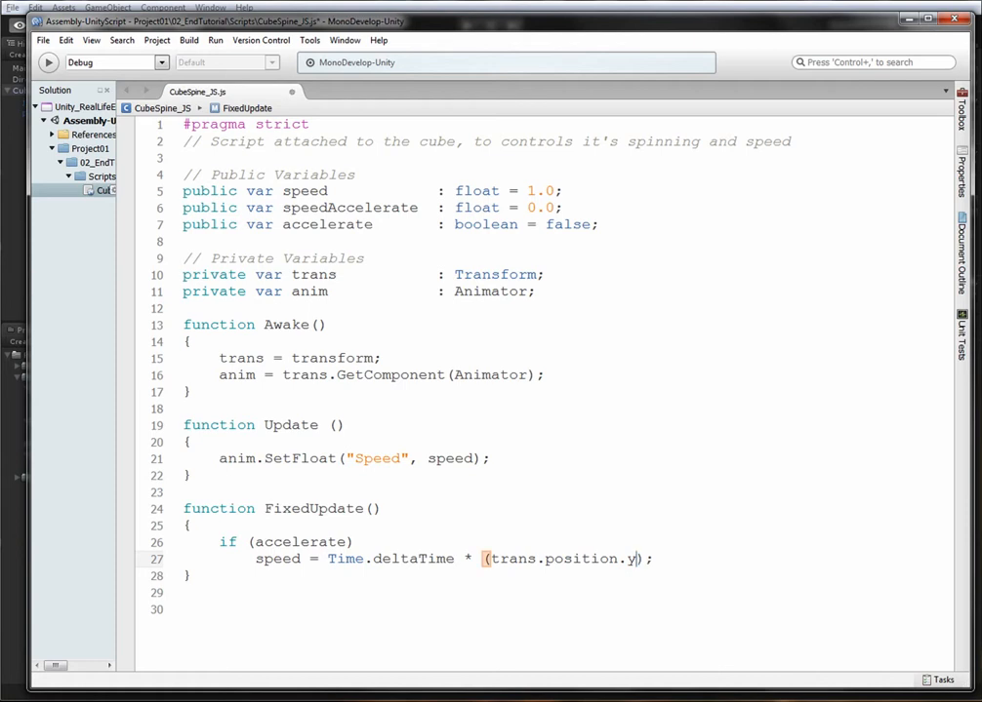
key(BackSpace)
key(ctrl+Left)
key(ctrl+Left)
key(ctrl+Left)
key(BackSpace)
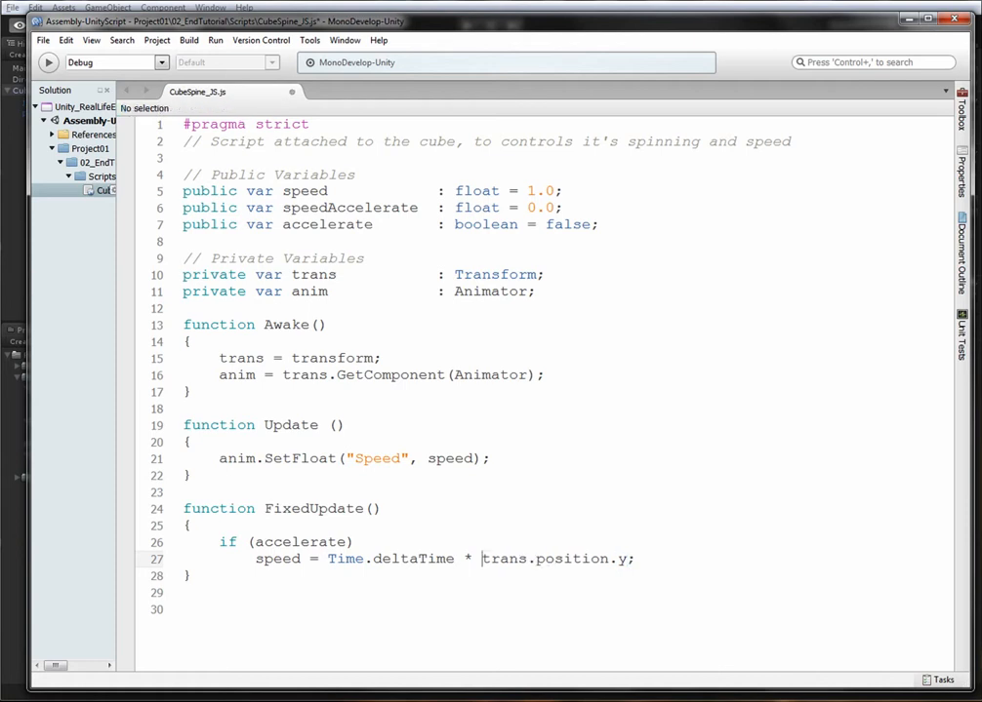
key(ctrl+s)
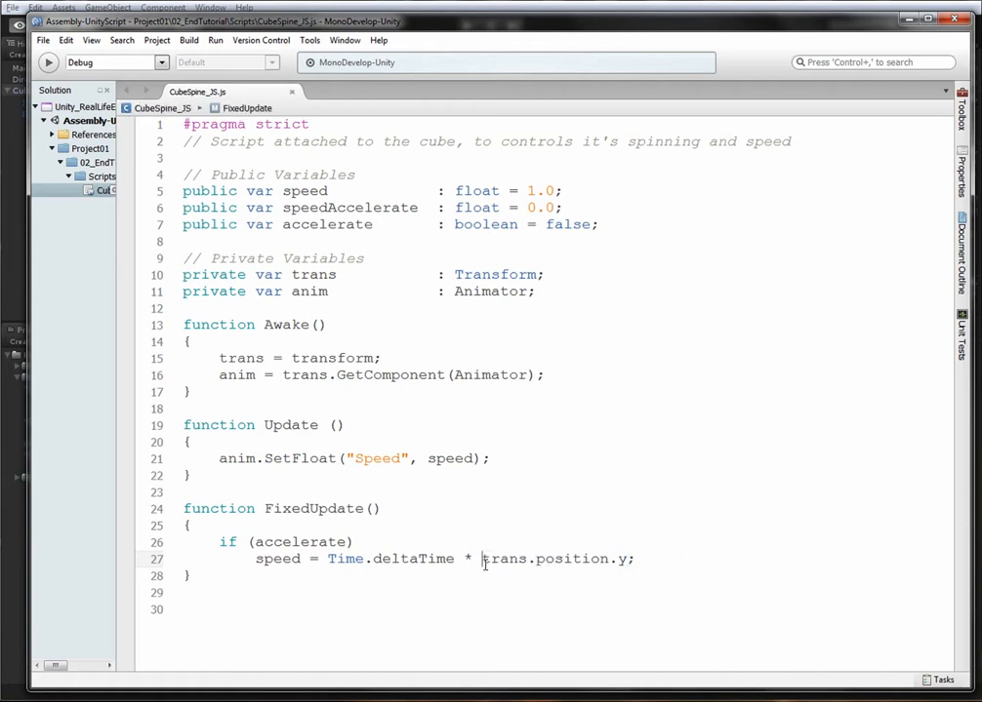
Step: Delete Time.deltaTime * from the speed line so it reads speed = trans.position.y; and save the script
drag(477, 559, 329, 559)
key(BackSpace)
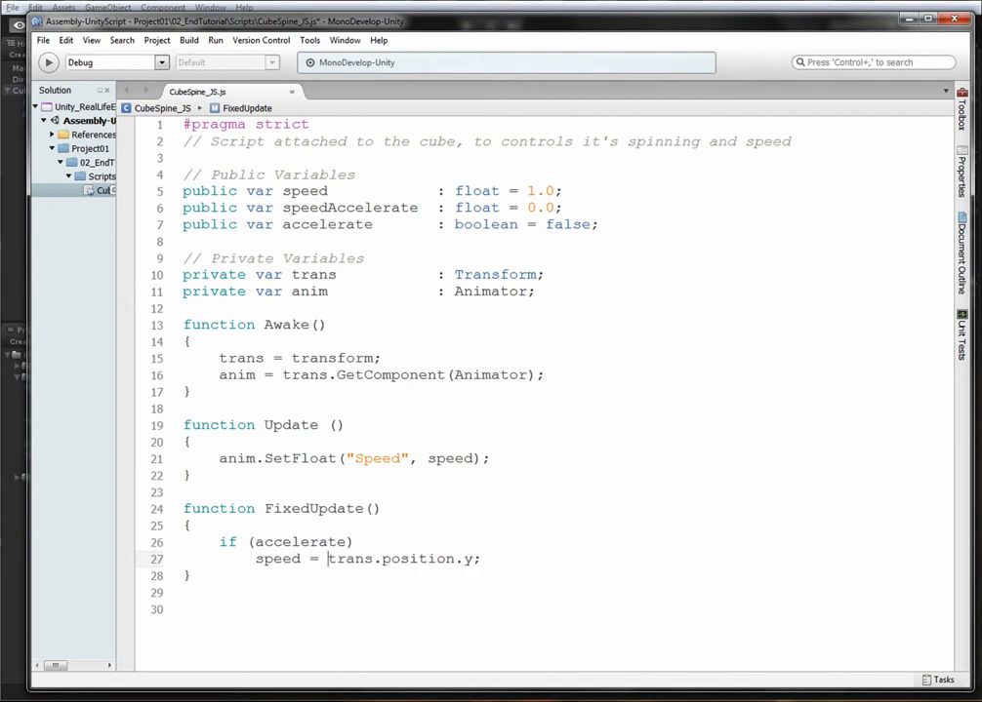
click(498, 558)
key(ctrl+s)
Step: Switch to Unity and test-play the scene, raising the Cube along Y to about 1.76 and higher, and stop playback
key(alt+Tab)
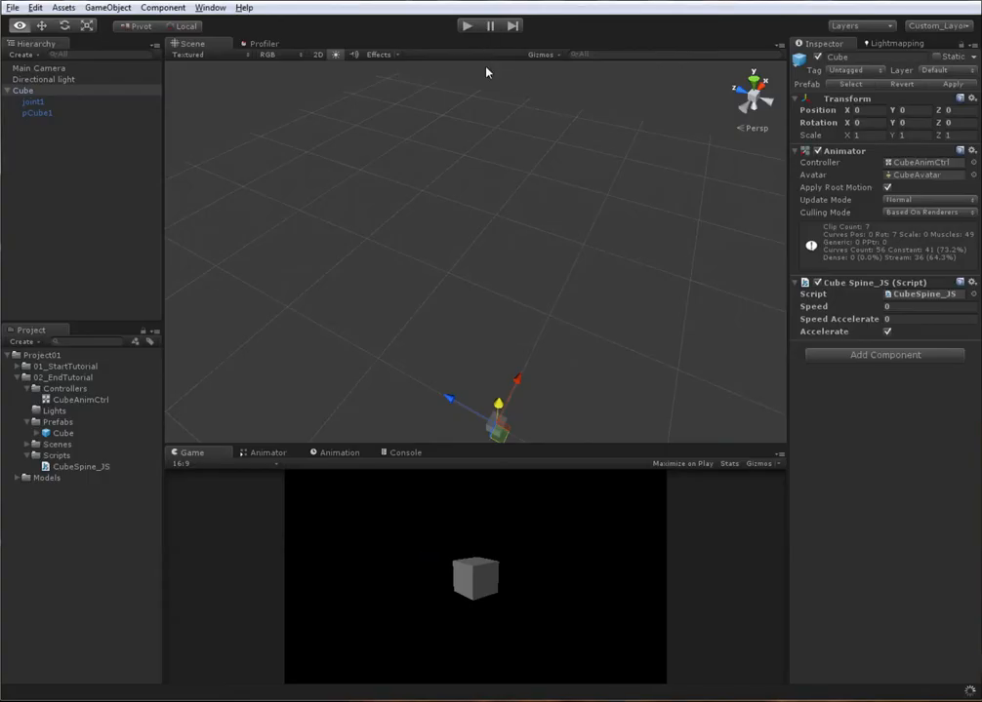
middle_drag(549, 337, 531, 217)
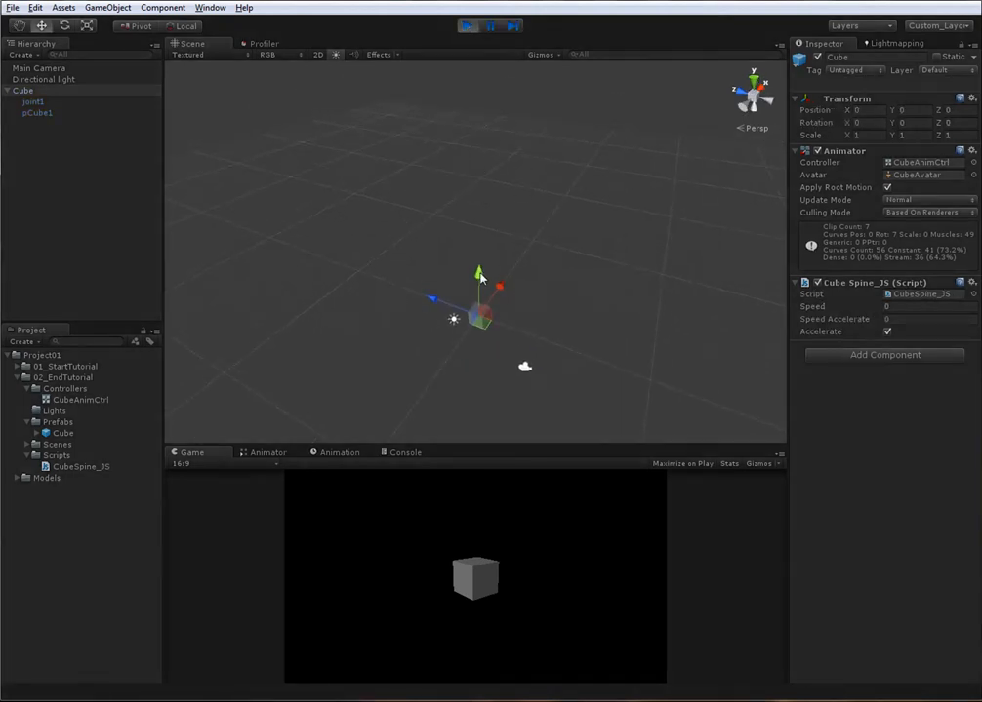
drag(480, 282, 479, 259)
key(f)
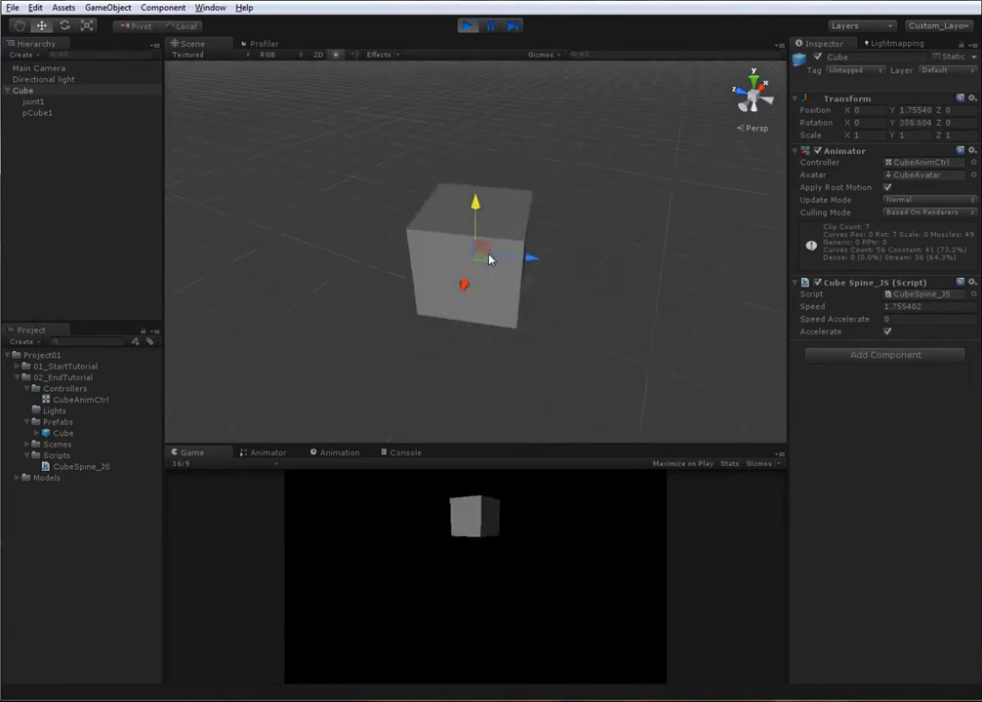
alt+right_drag(659, 296, 522, 293)
alt+drag(522, 292, 527, 262)
alt+right_drag(527, 263, 540, 309)
alt+drag(540, 309, 614, 280)
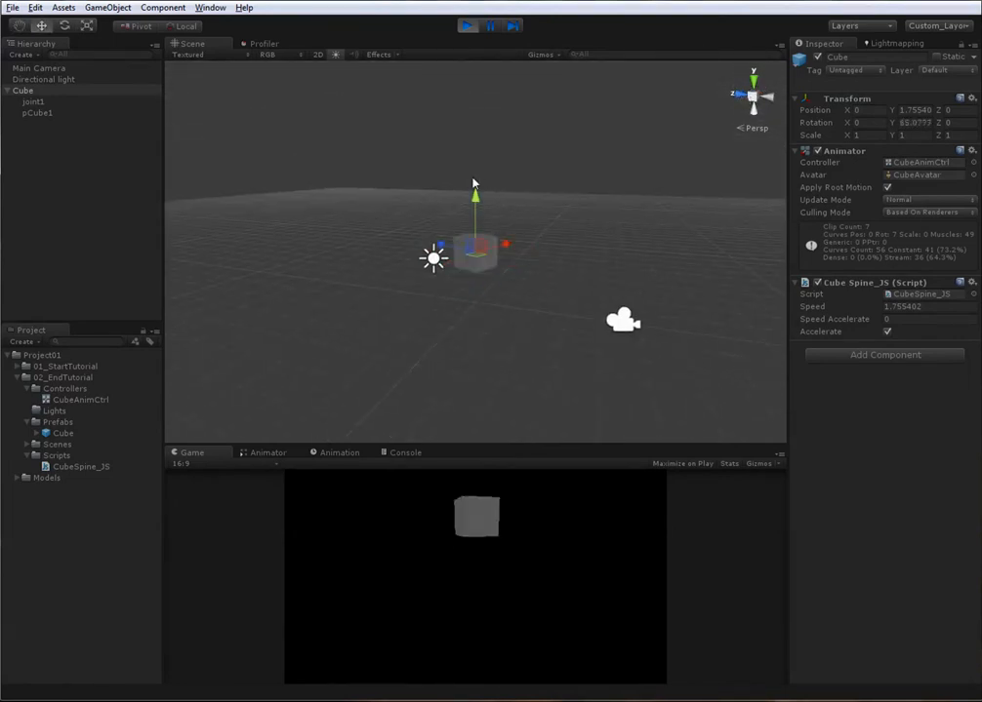
drag(475, 193, 474, 168)
click(469, 27)
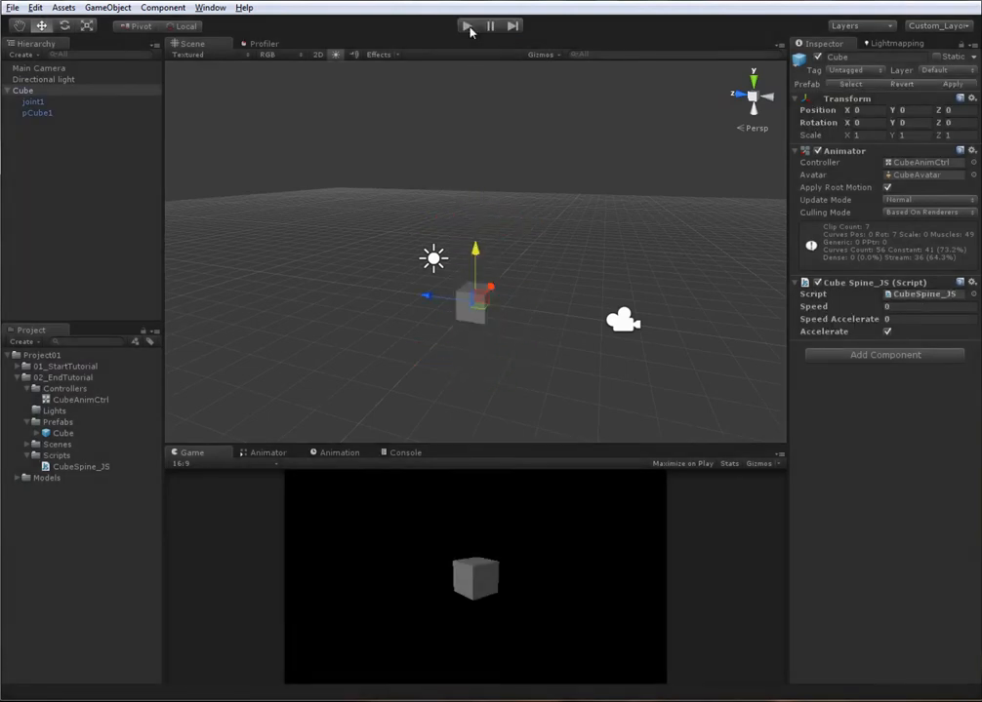